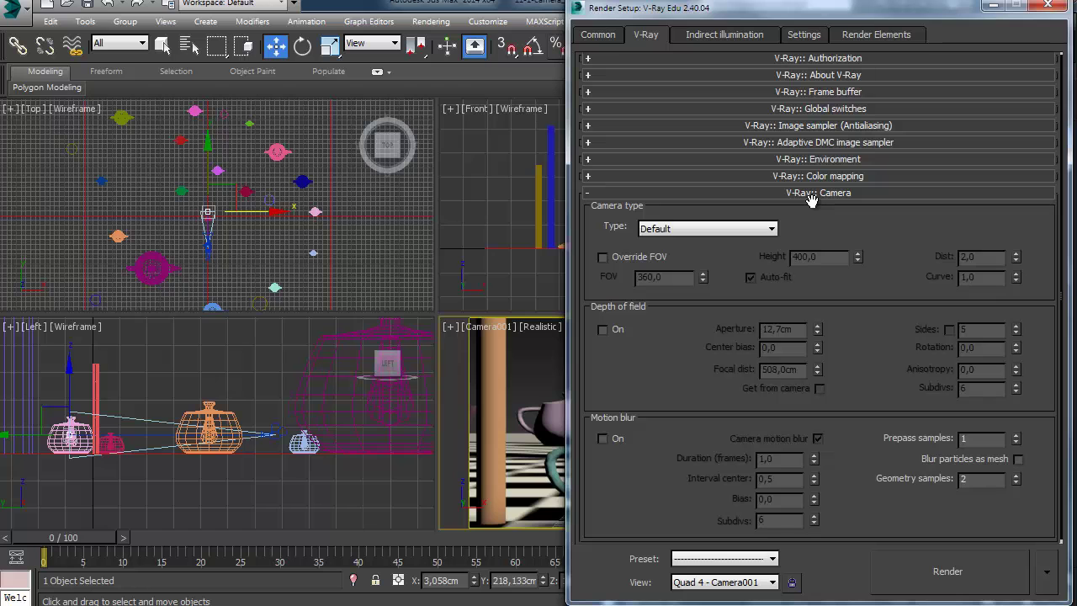
# Step: Render the Camera001 view with the Default V-Ray camera type, and close the render settings and frame buffer
pyautogui.moveTo(882, 266); pyautogui.dragTo(882, 198)
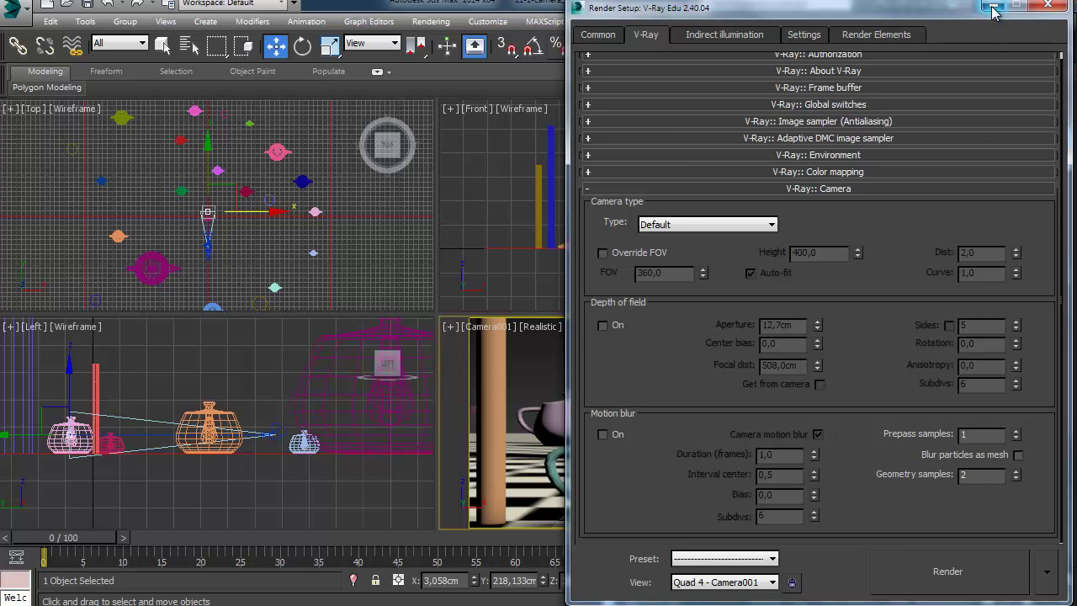
pyautogui.click(981, 576)
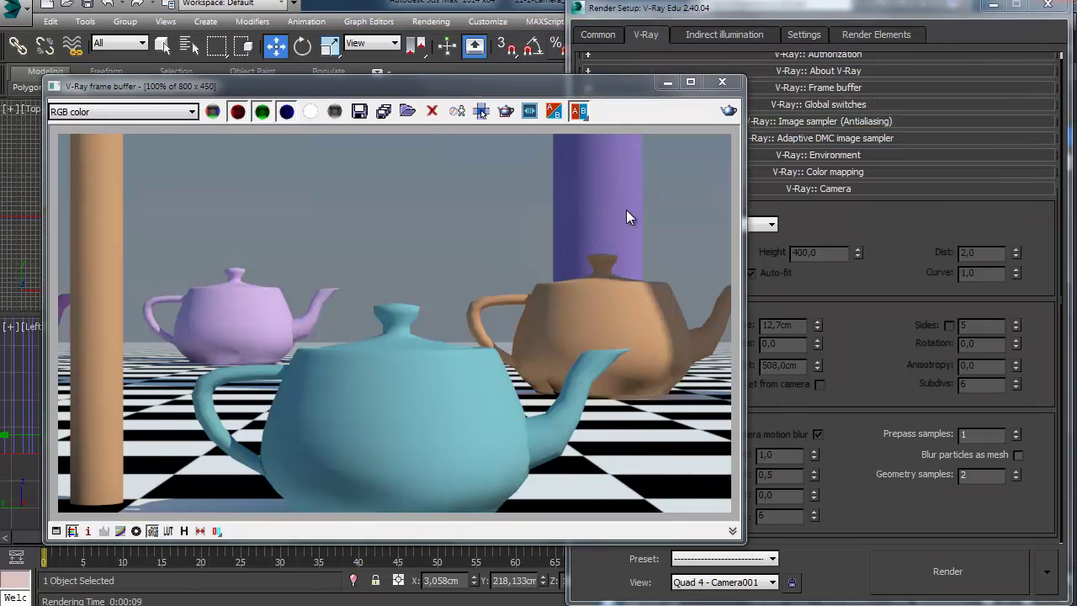
pyautogui.click(1048, 4)
pyautogui.click(723, 81)
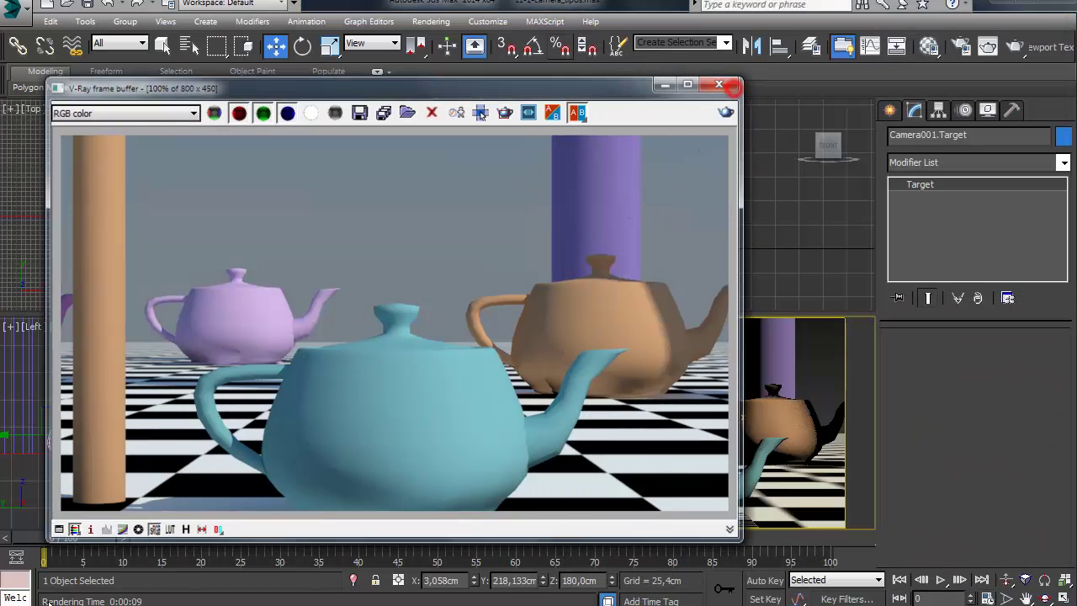
# Step: Select Camera001 in the Left view and examine its field of view and FOV direction options
pyautogui.click(271, 434)
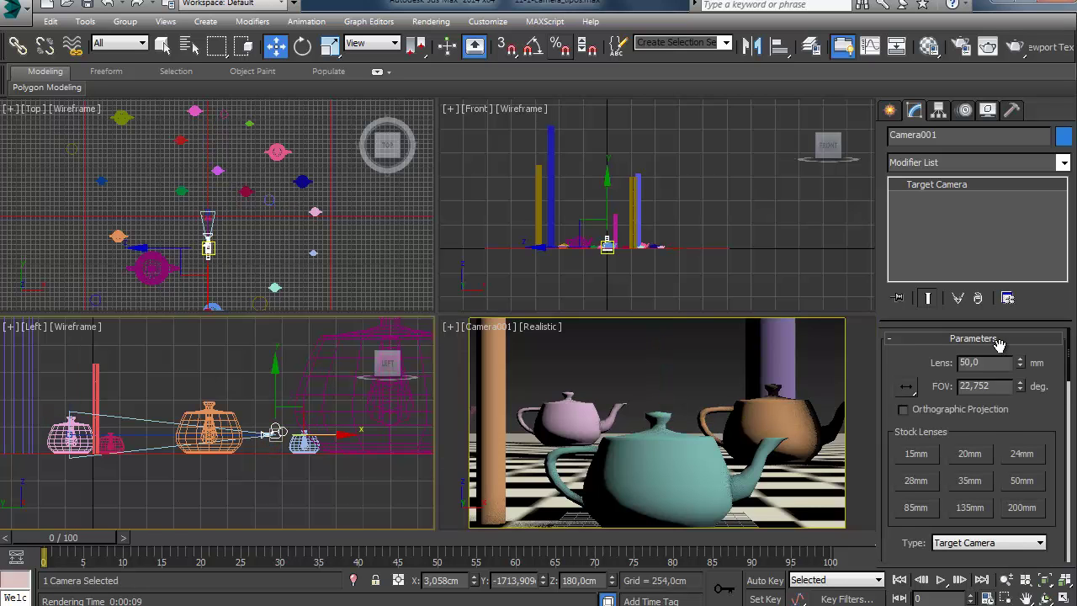
pyautogui.doubleClick(991, 386)
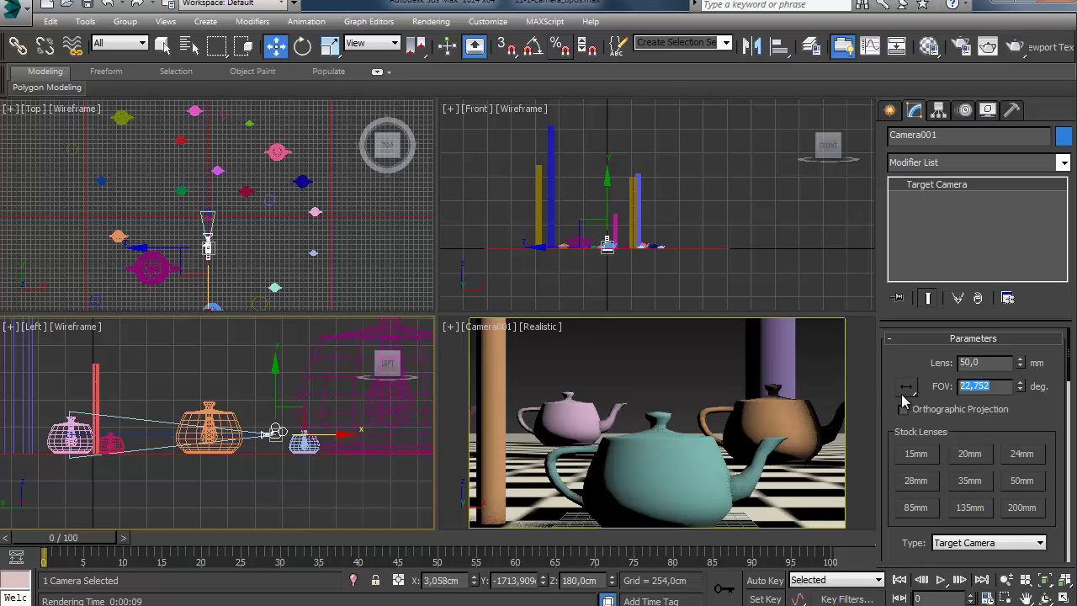
pyautogui.moveTo(907, 394); pyautogui.dragTo(904, 452)
pyautogui.moveTo(914, 388); pyautogui.dragTo(908, 394)
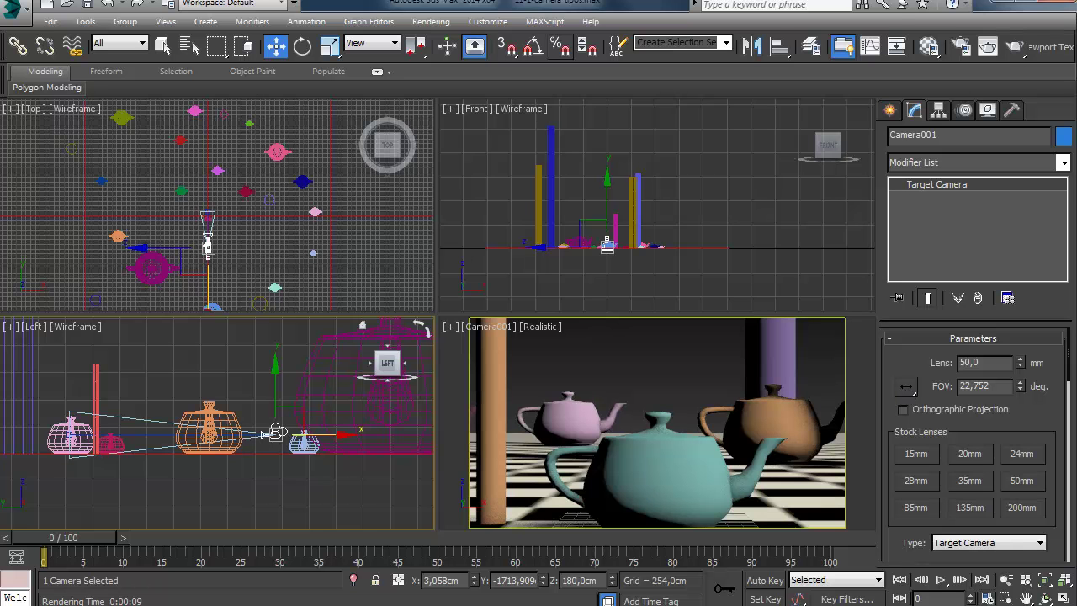
# Step: Set the V-Ray camera type to Spherical in the render settings and render the Left view
pyautogui.click(963, 47)
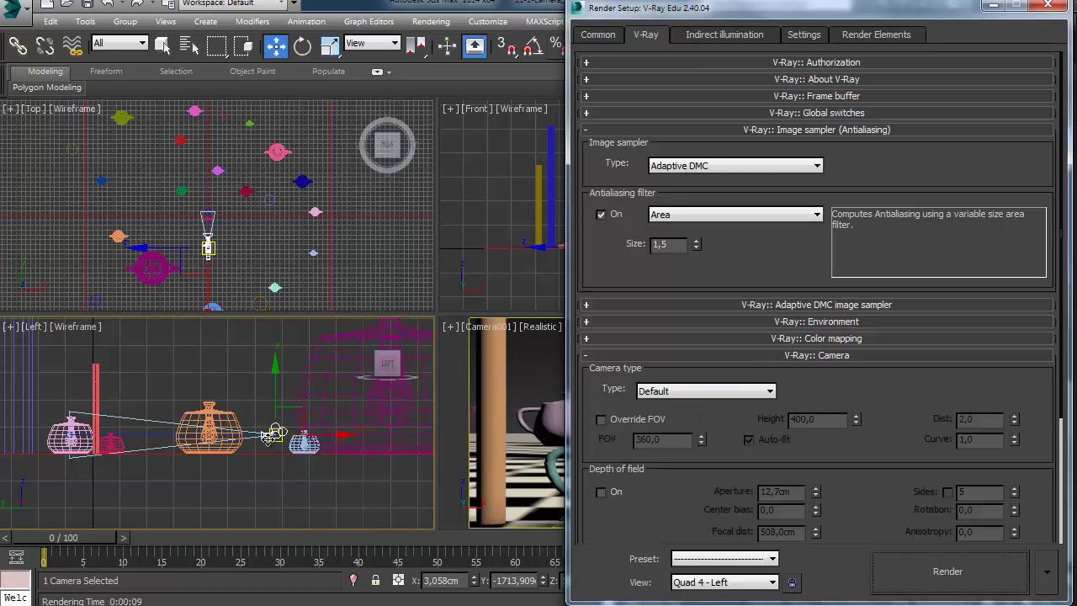
pyautogui.scroll(5, 93, 434)
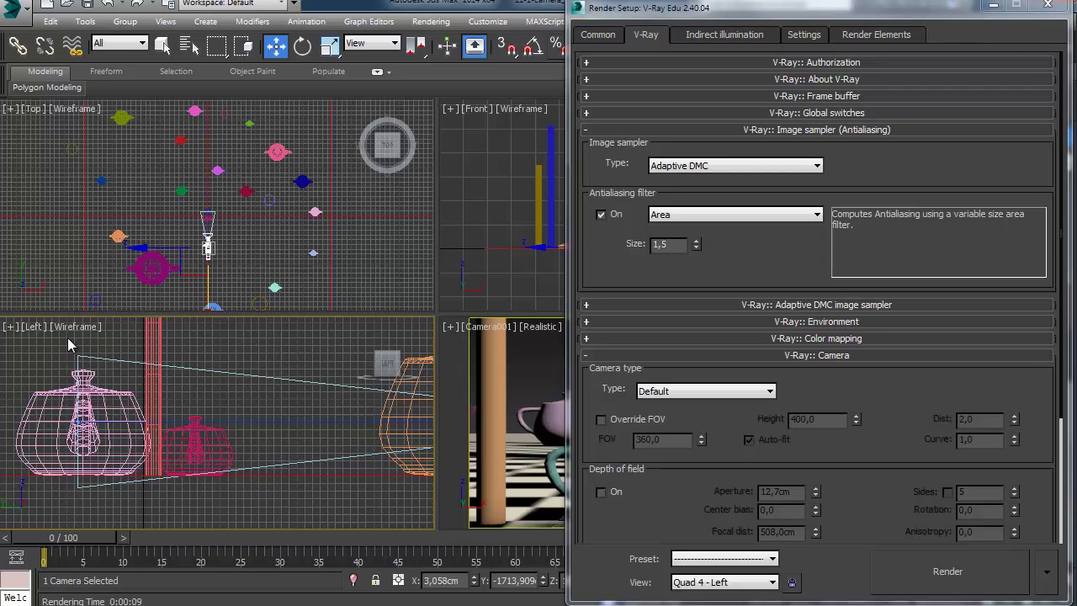
pyautogui.moveTo(314, 423); pyautogui.dragTo(384, 434, button='middle')
pyautogui.scroll(-4, 383, 435)
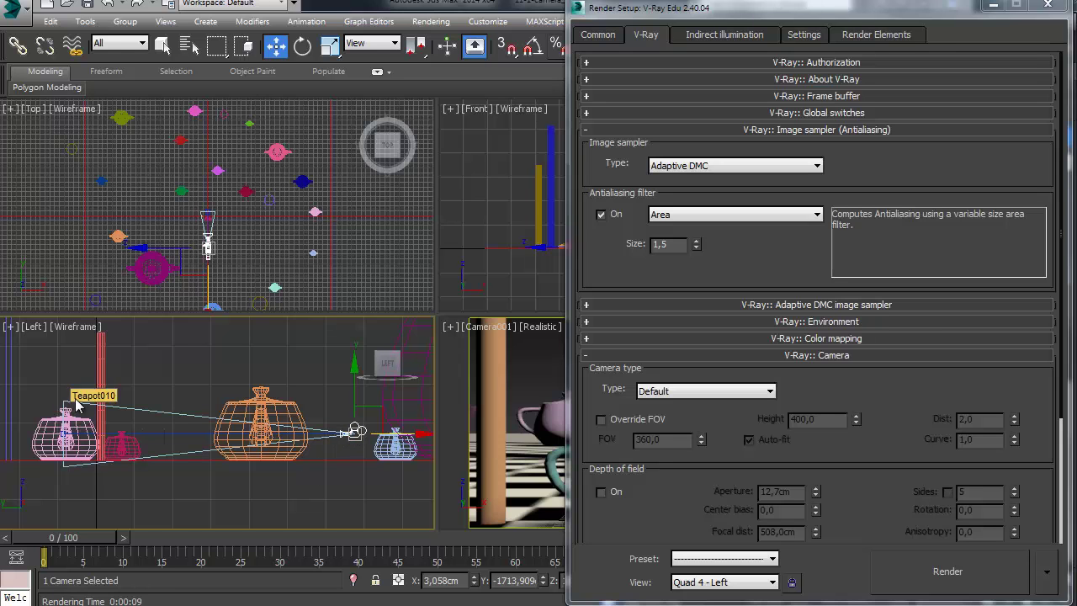
pyautogui.click(706, 391)
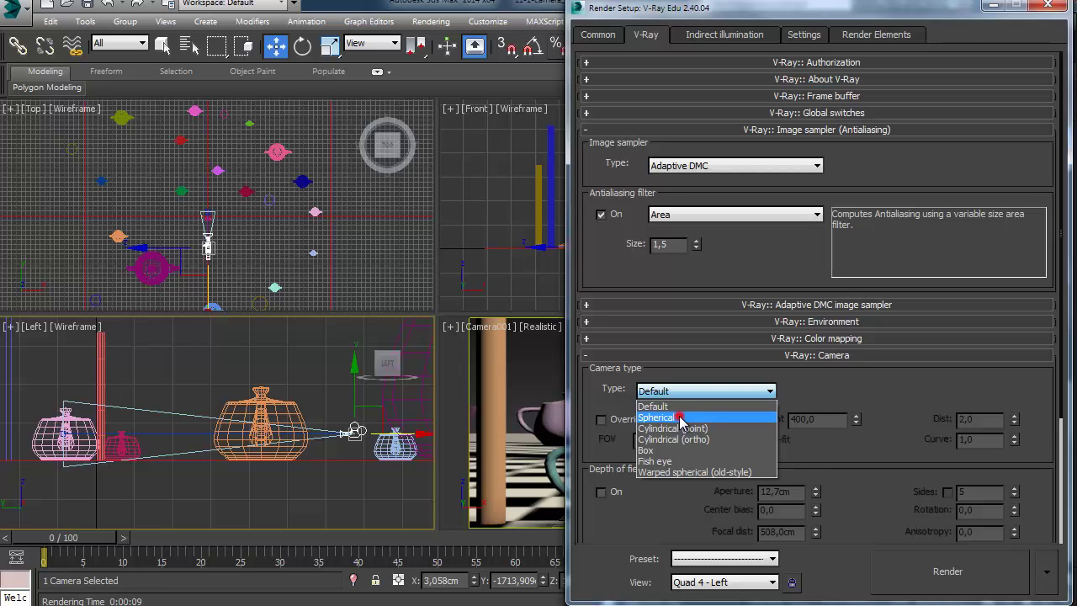
pyautogui.click(681, 418)
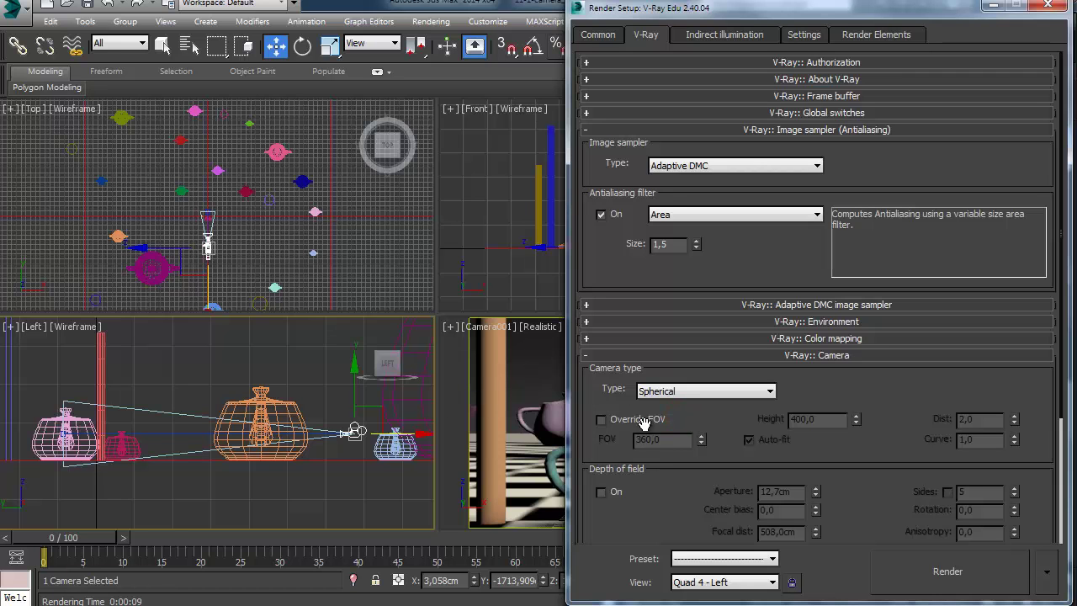
pyautogui.click(929, 575)
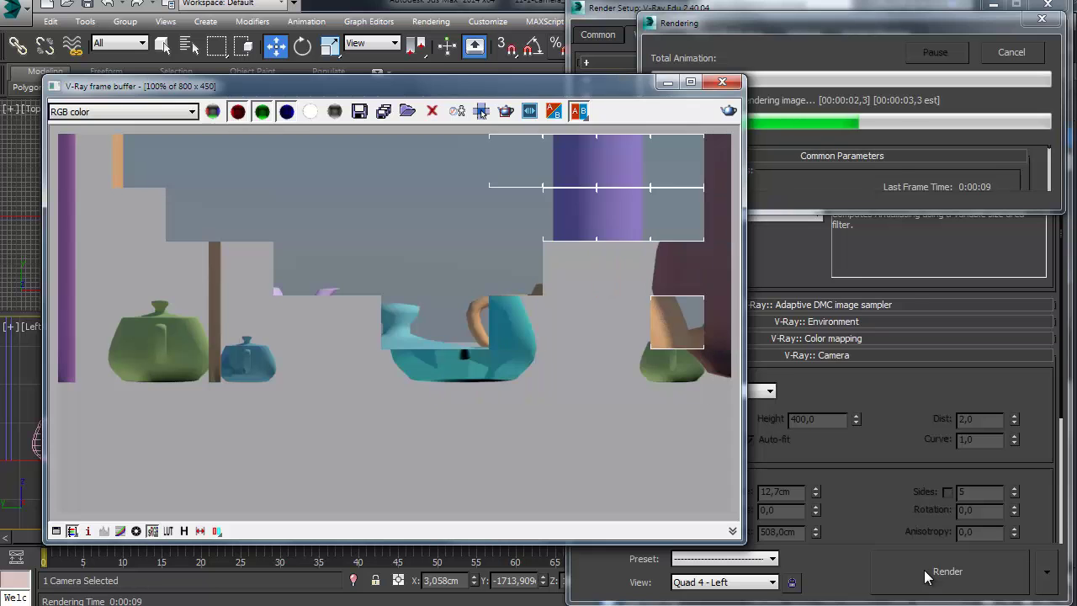
pyautogui.click(722, 82)
# Step: Lock rendering to the Camera001 view and render it with the Spherical camera type
pyautogui.click(462, 415)
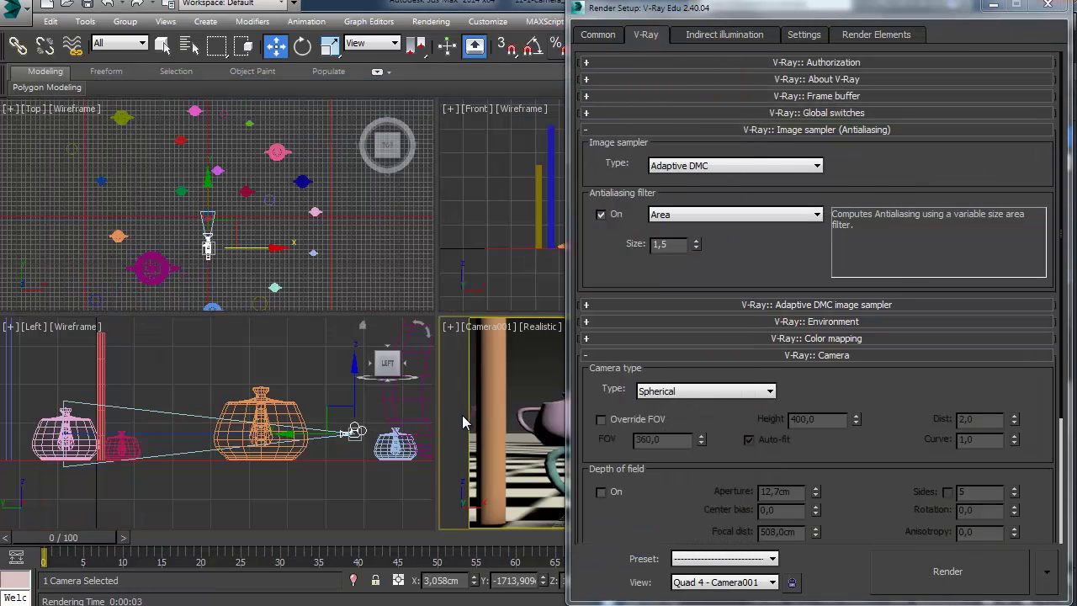
pyautogui.click(792, 582)
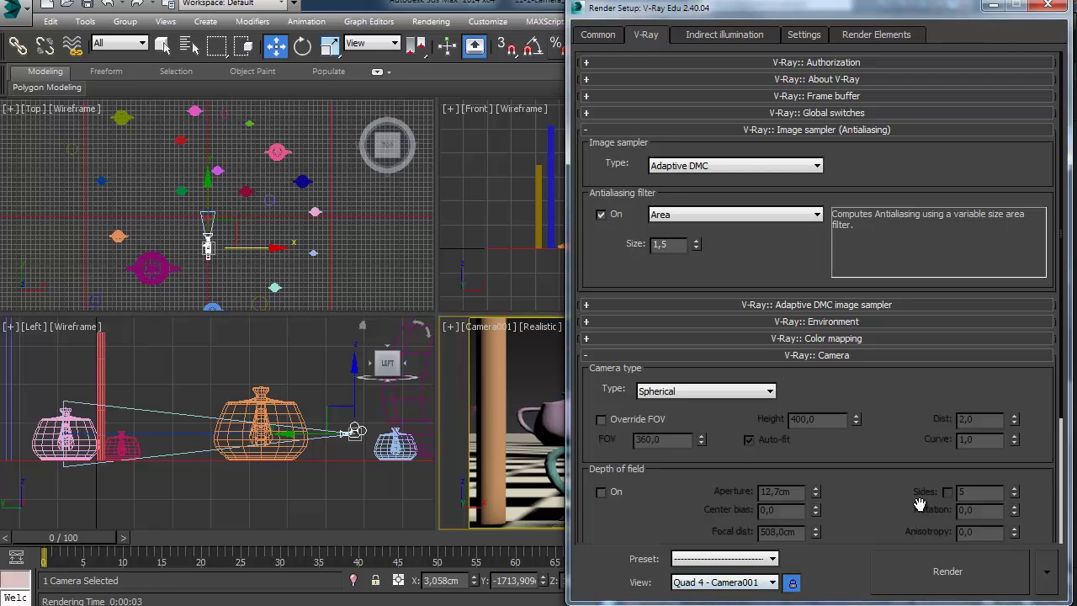
pyautogui.click(948, 572)
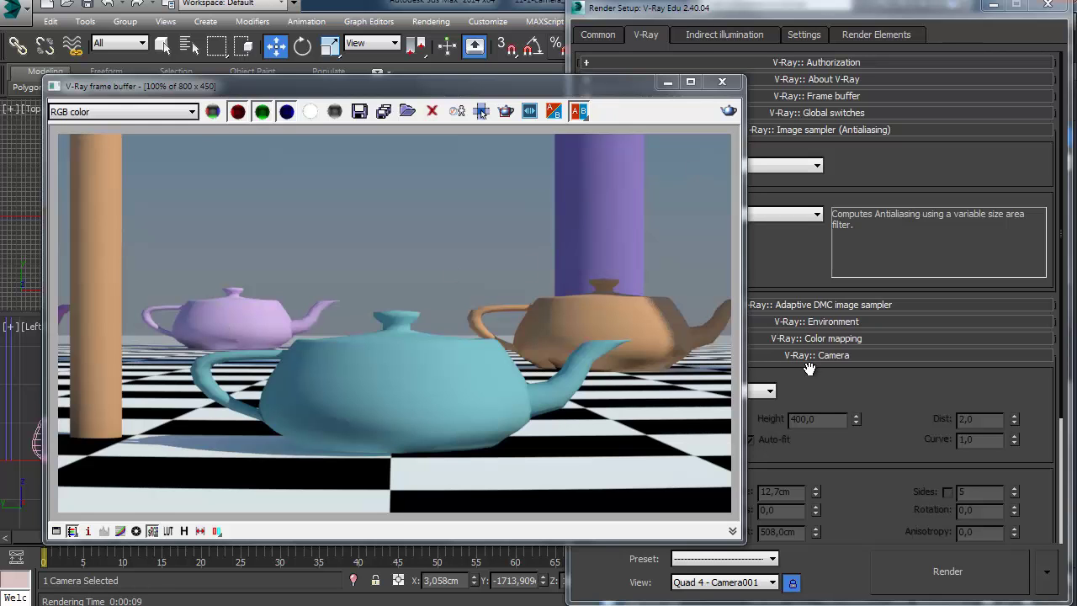
# Step: Enable the FOV override for the Spherical camera and render Camera001 again
pyautogui.click(818, 392)
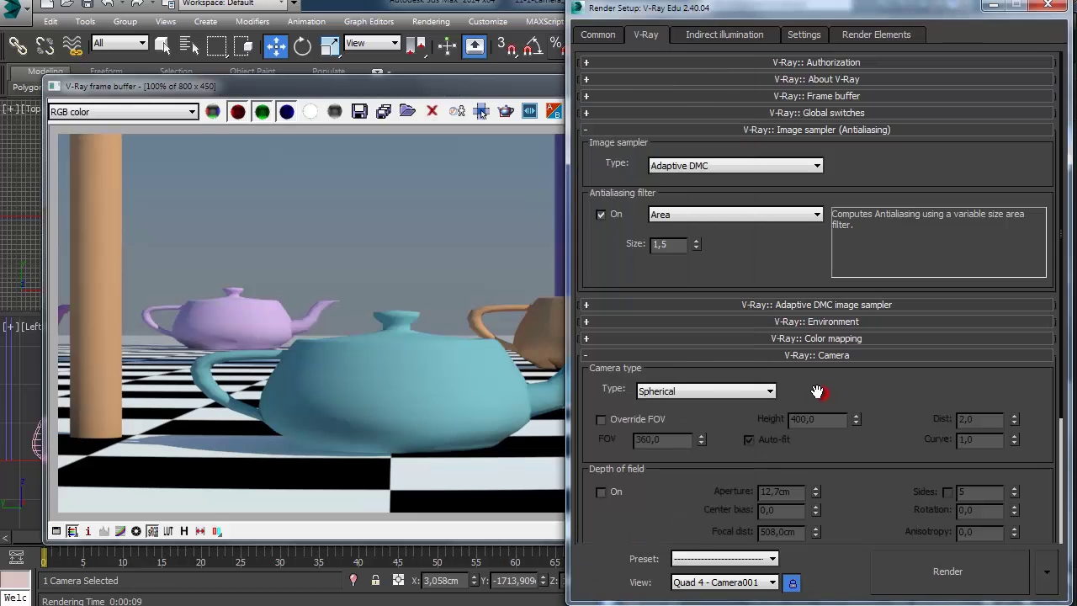
pyautogui.click(617, 418)
pyautogui.click(916, 571)
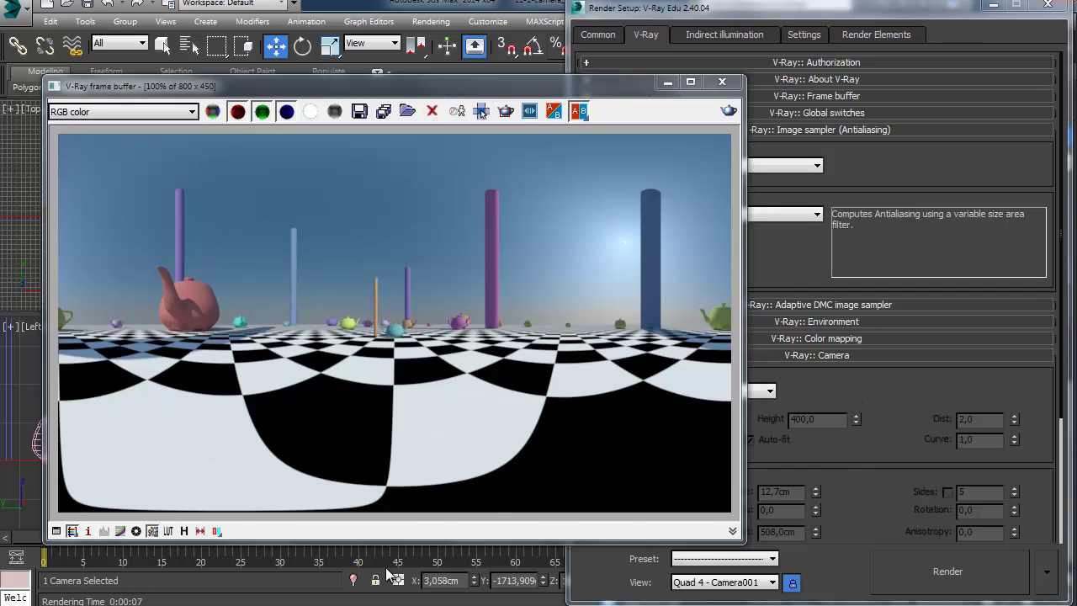
# Step: Switch the V-Ray camera type back to Default and render with the FOV override still enabled
pyautogui.click(814, 459)
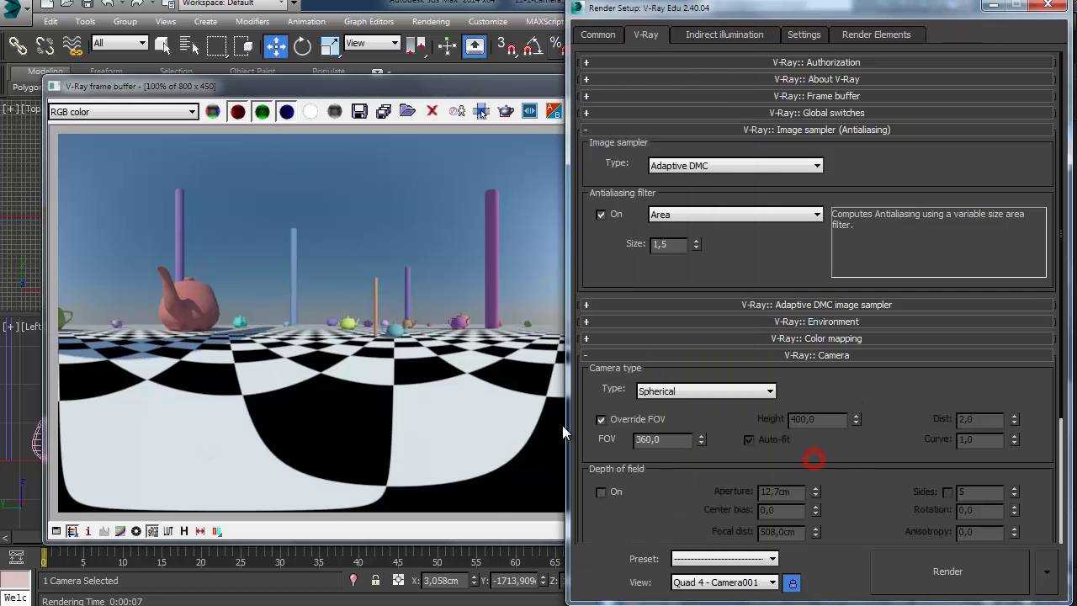
pyautogui.click(674, 393)
pyautogui.click(674, 405)
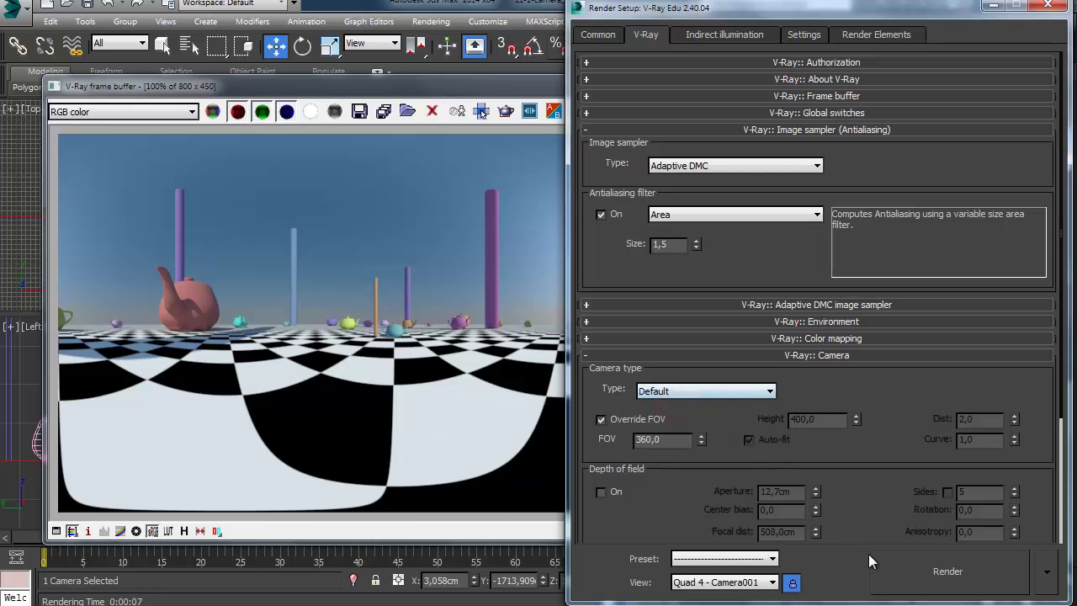
pyautogui.click(916, 573)
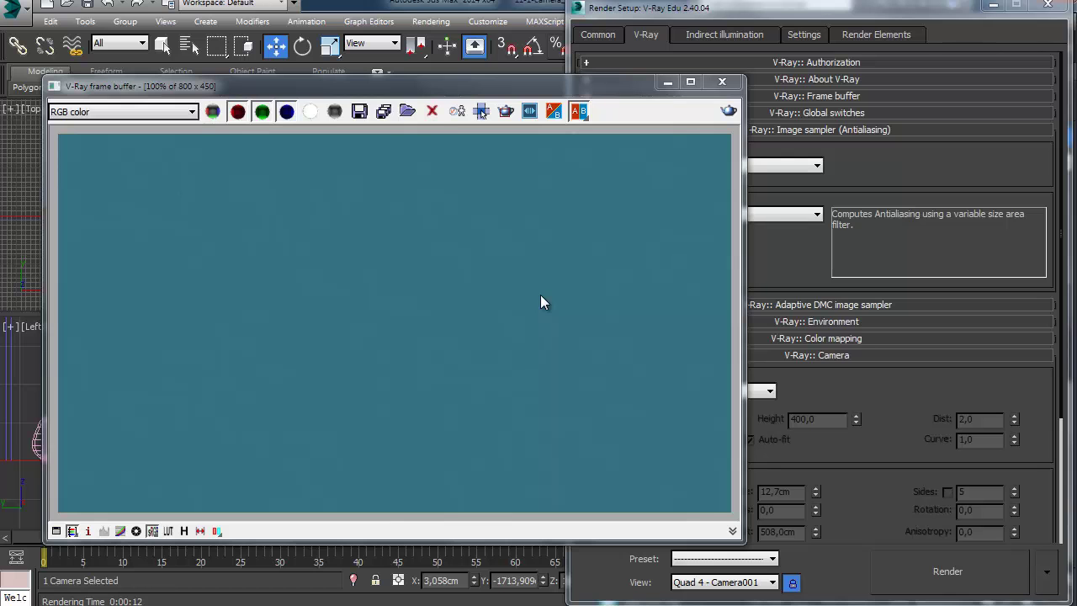
# Step: Render Camera001 with the FOV override set to 180, and once more with it set to 120
pyautogui.click(908, 409)
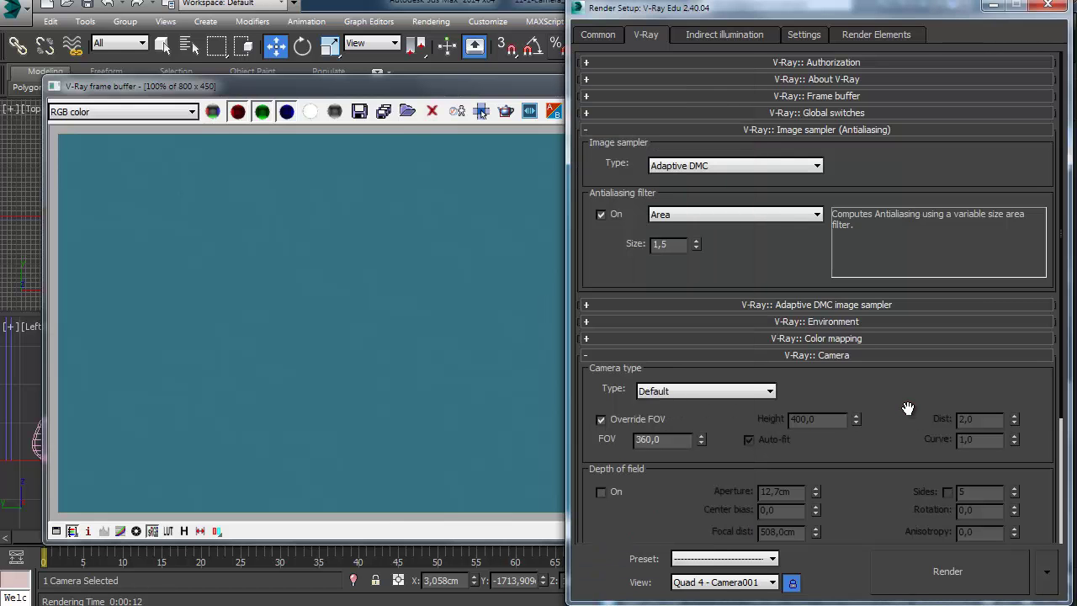
pyautogui.click(675, 438)
pyautogui.doubleClick(648, 439)
pyautogui.write('180')
pyautogui.press('Return')
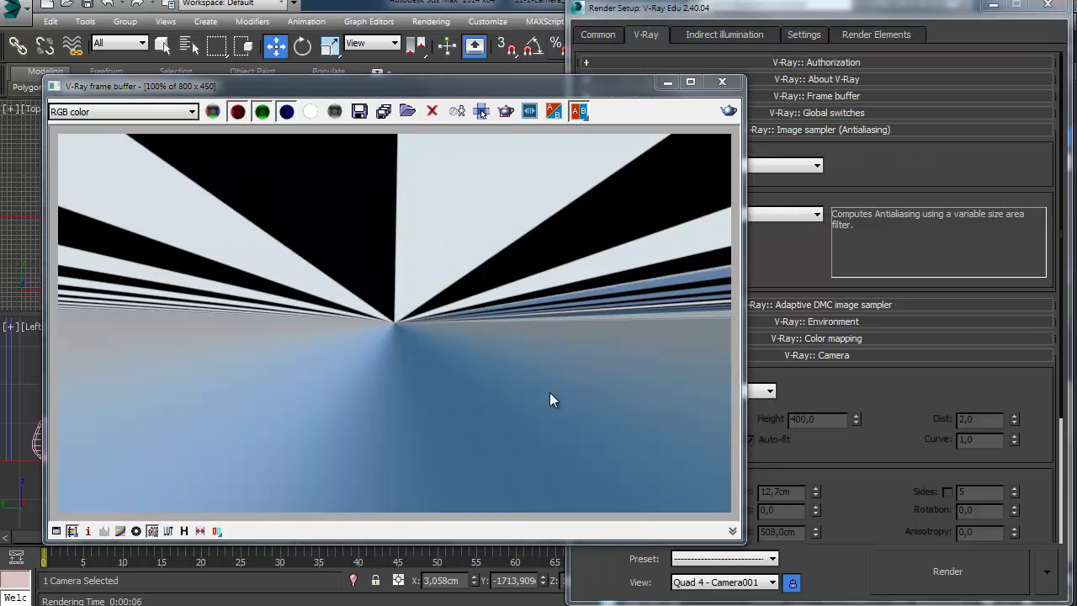
pyautogui.click(916, 476)
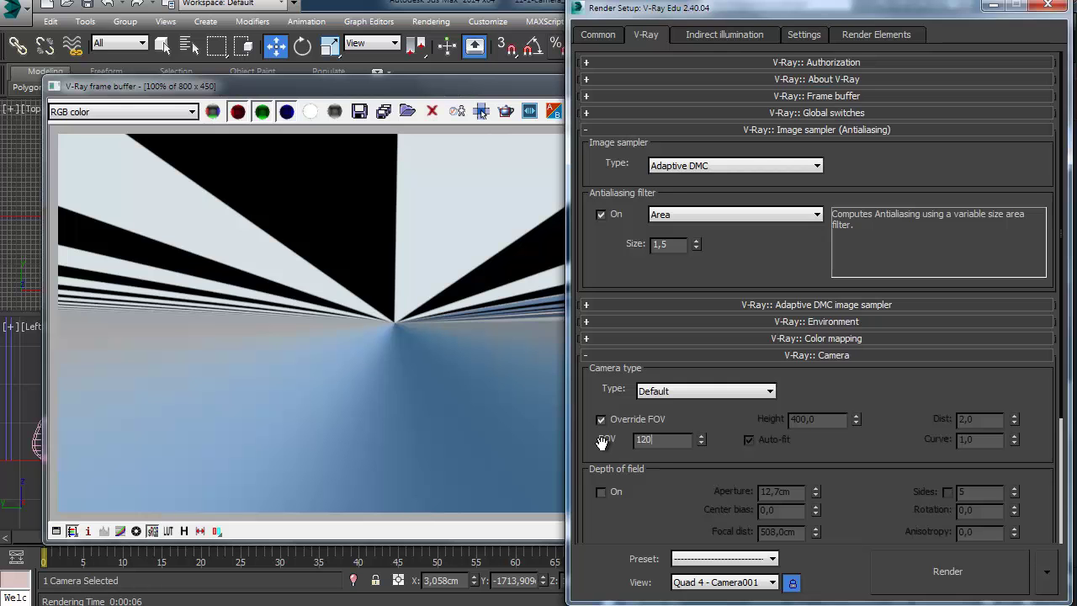
pyautogui.click(912, 565)
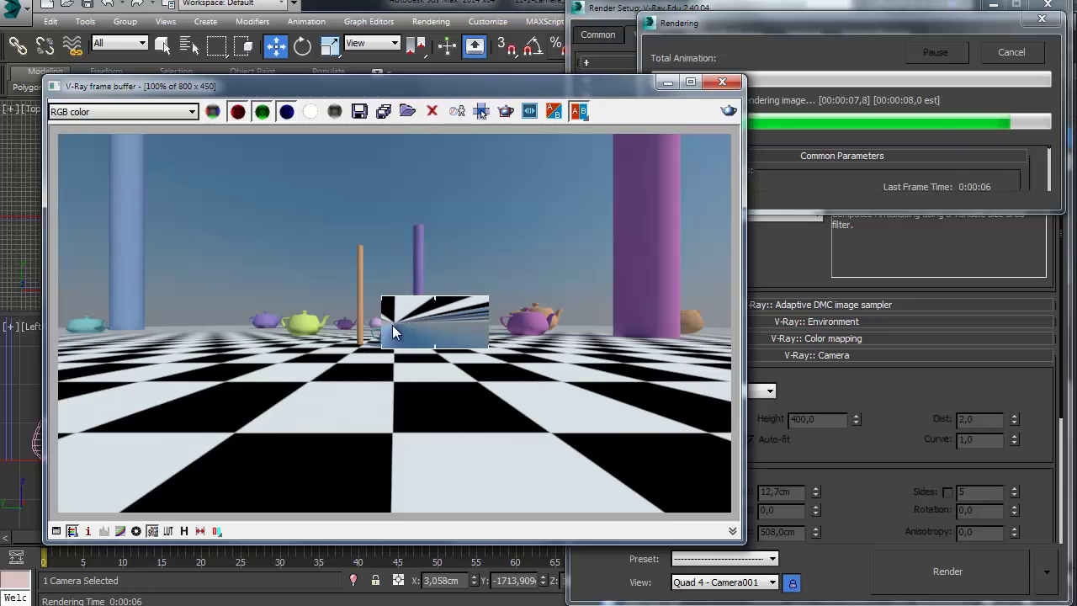
# Step: Render Camera001 with the FOV override widened beyond 120, and again with it set to 180
pyautogui.click(845, 470)
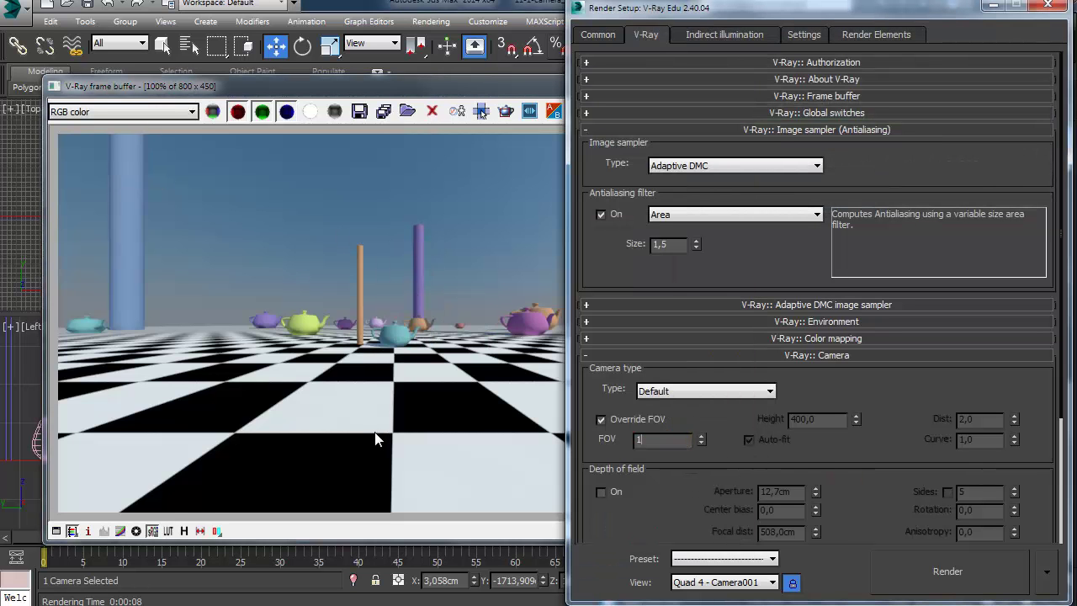
pyautogui.click(1021, 576)
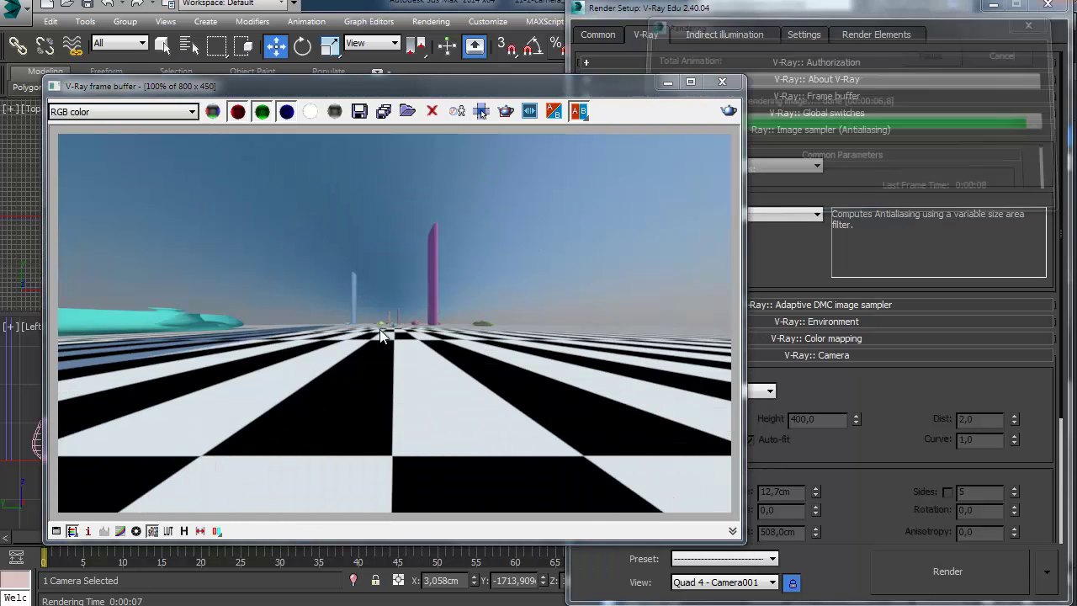
pyautogui.click(868, 498)
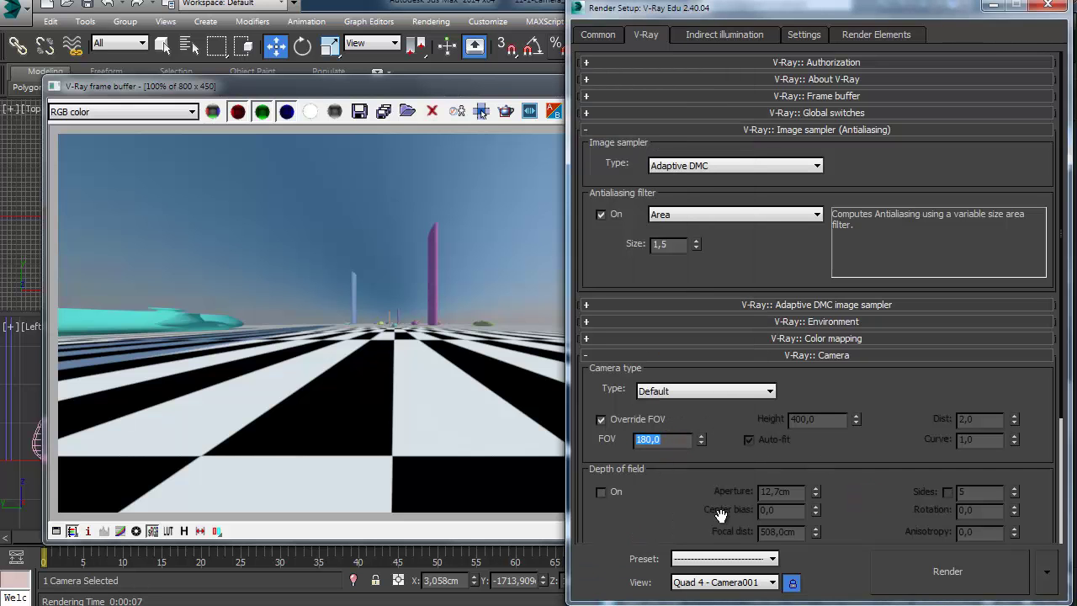
pyautogui.click(925, 590)
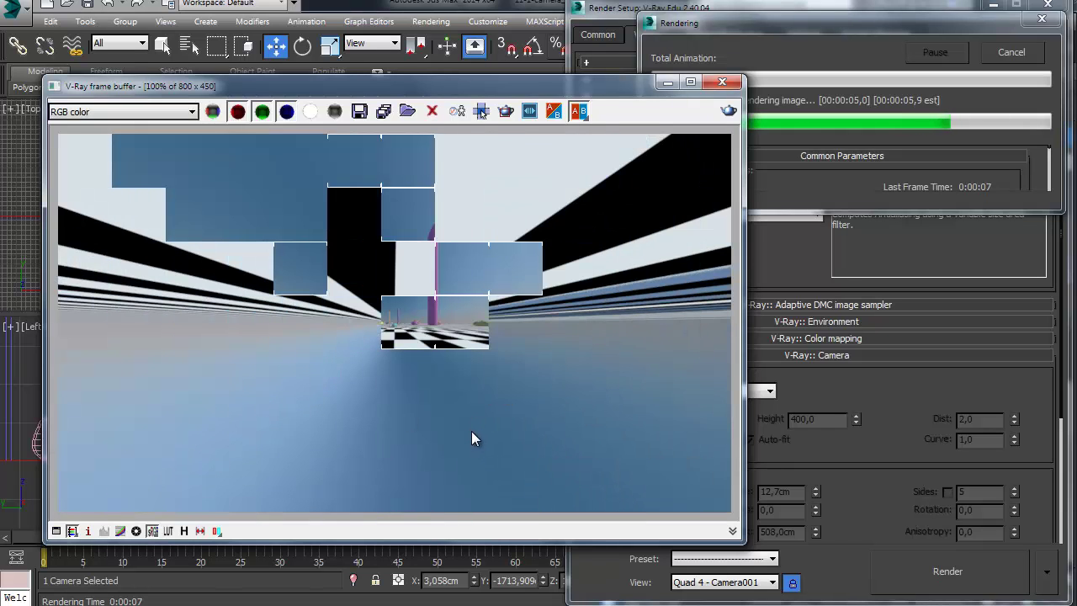
# Step: Disable the FOV override, render Camera001 again, and close the frame buffer and render settings
pyautogui.click(877, 460)
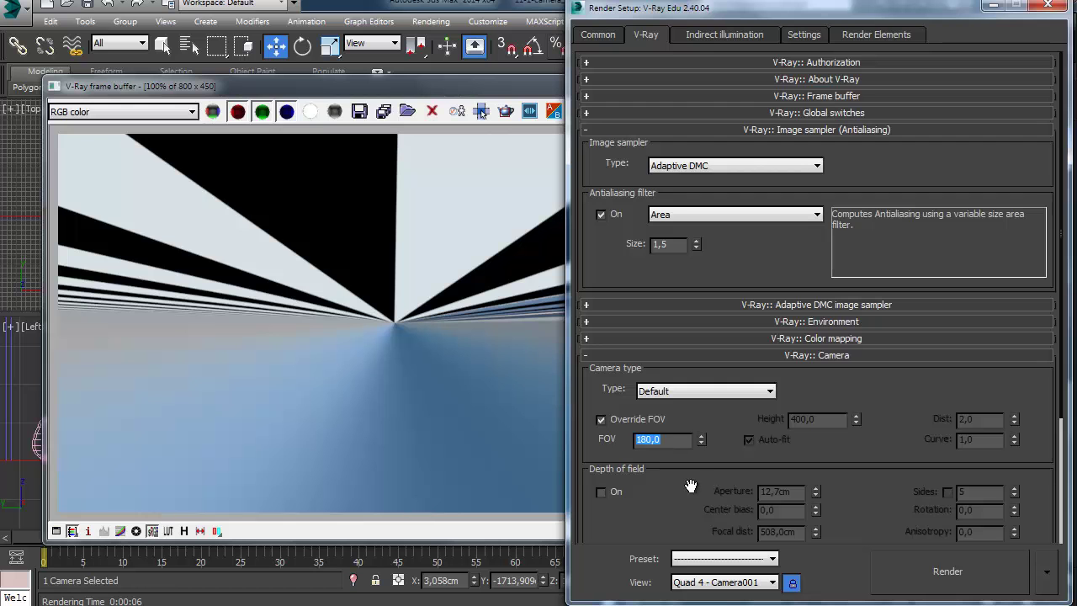
pyautogui.click(602, 420)
pyautogui.click(909, 580)
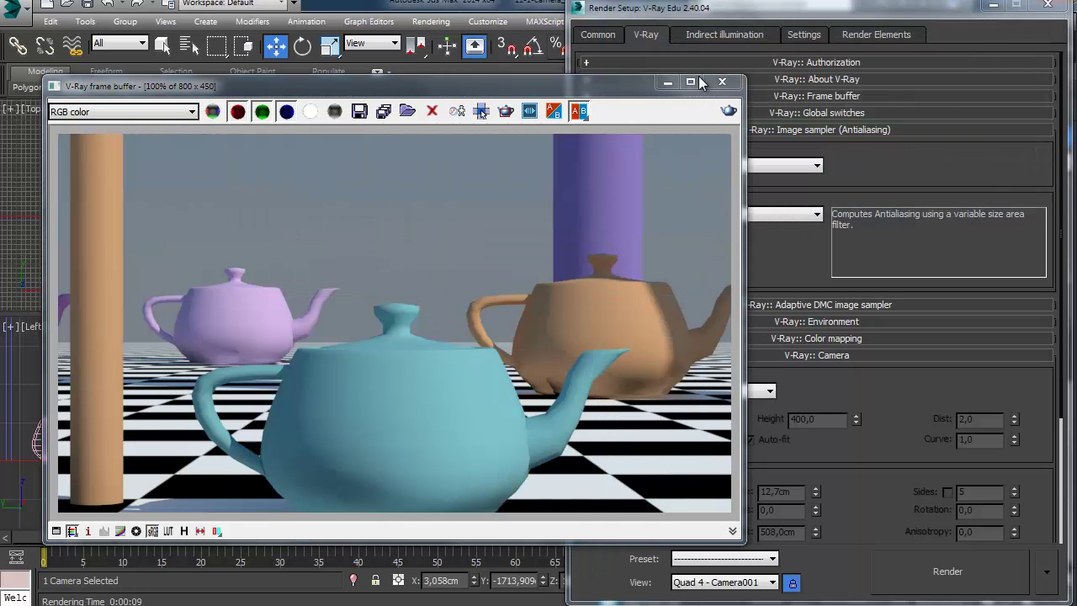
pyautogui.click(722, 82)
pyautogui.click(1048, 5)
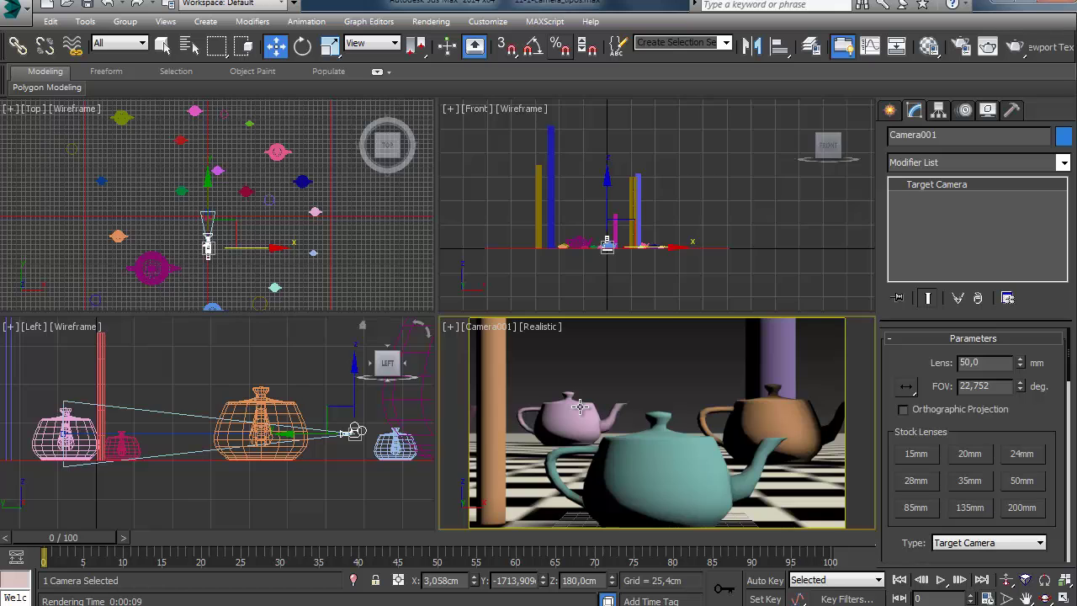
# Step: Maximize the Camera001 viewport and reopen the V-Ray frame buffer, moved aside to compare the render with the viewport
pyautogui.hotkey('alt', 'w')
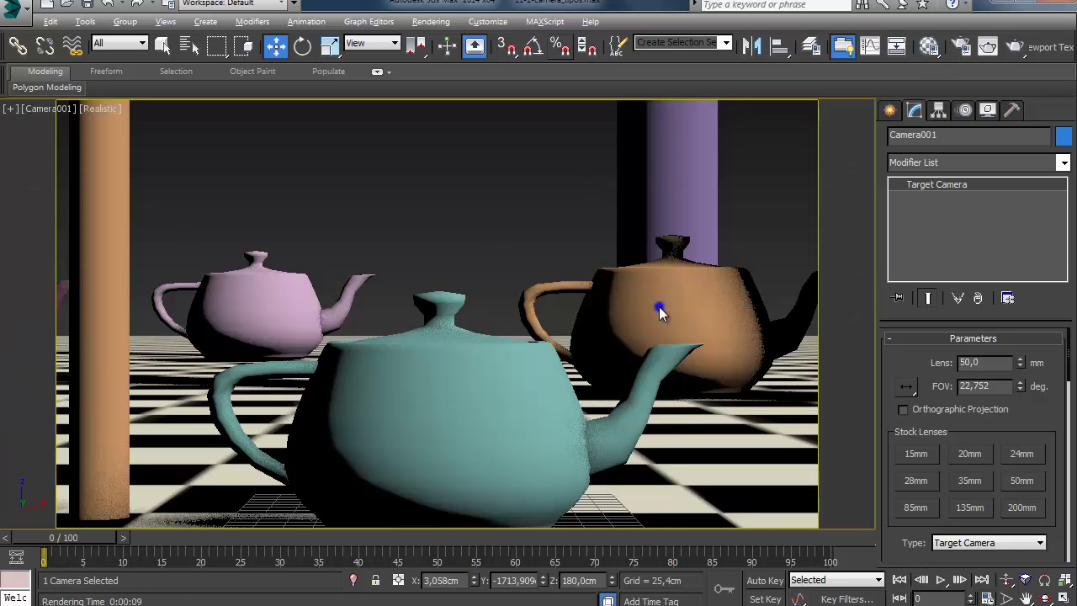
pyautogui.rightClick(659, 306)
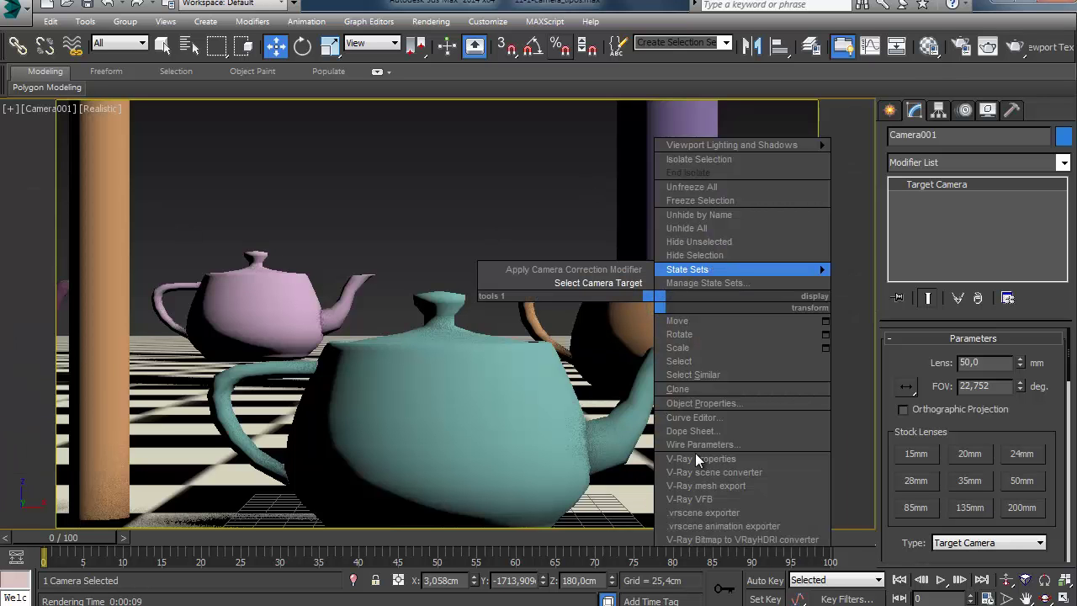
pyautogui.rightClick(837, 205)
pyautogui.click(865, 392)
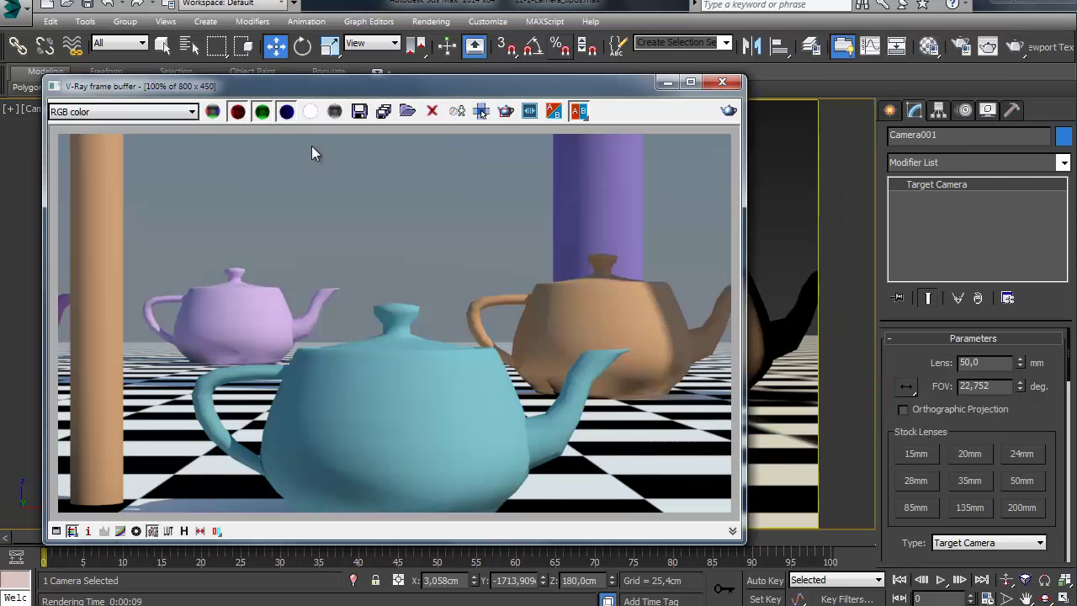
pyautogui.moveTo(433, 88); pyautogui.dragTo(631, 90)
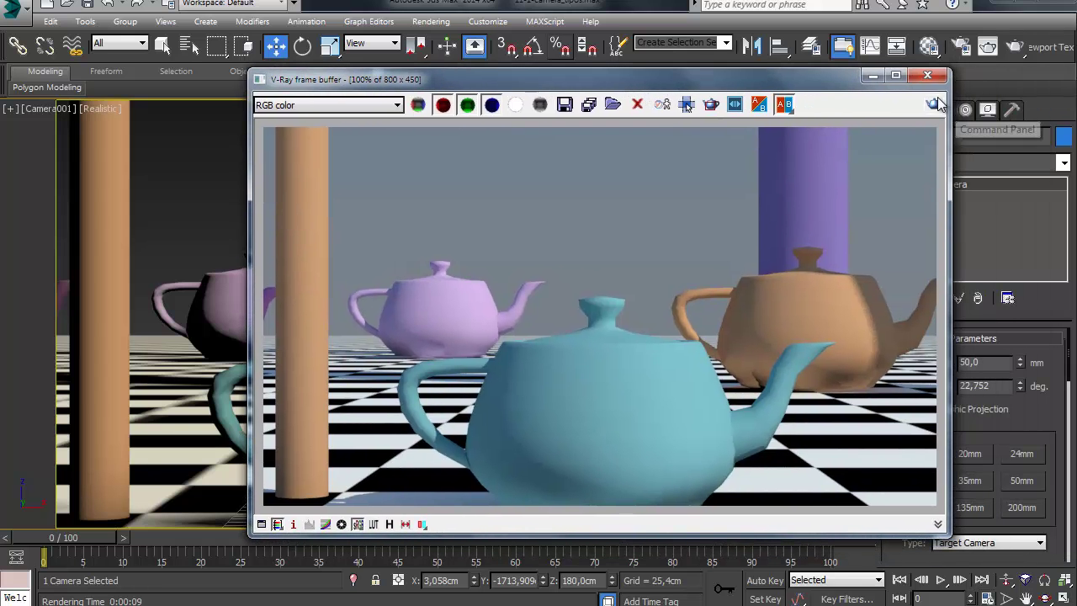
# Step: Widen Camera001's own FOV to 175 degrees, render the view, and close the frame buffer
pyautogui.click(927, 76)
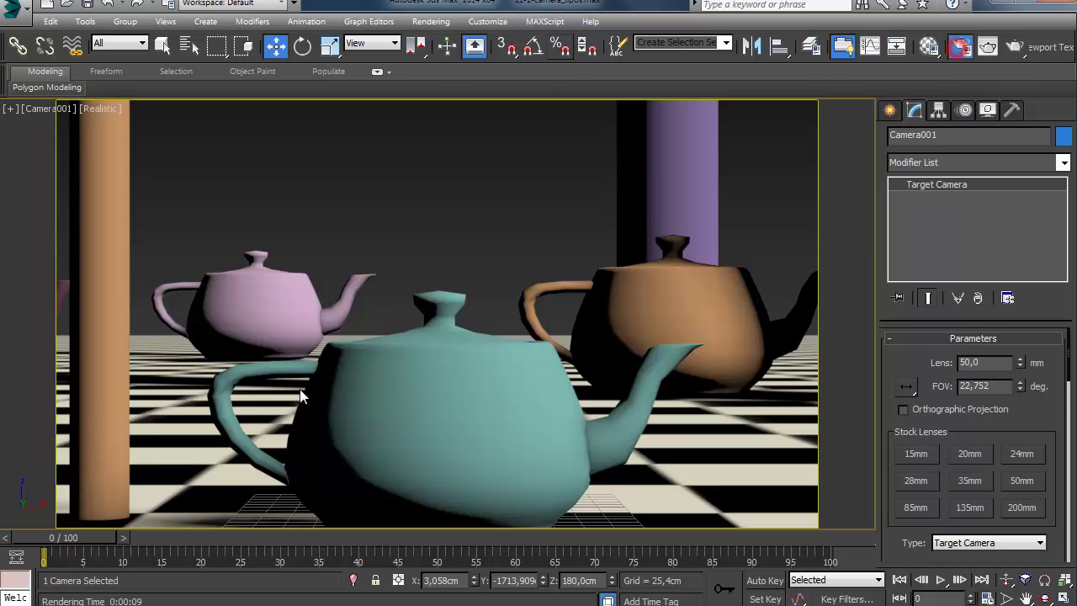
pyautogui.click(961, 48)
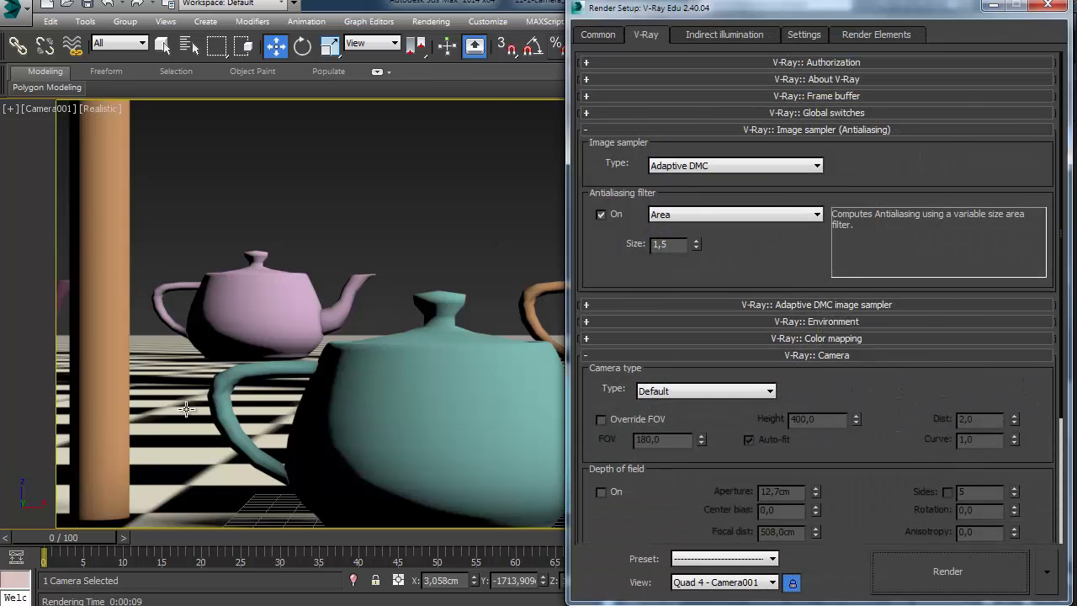
pyautogui.click(1043, 5)
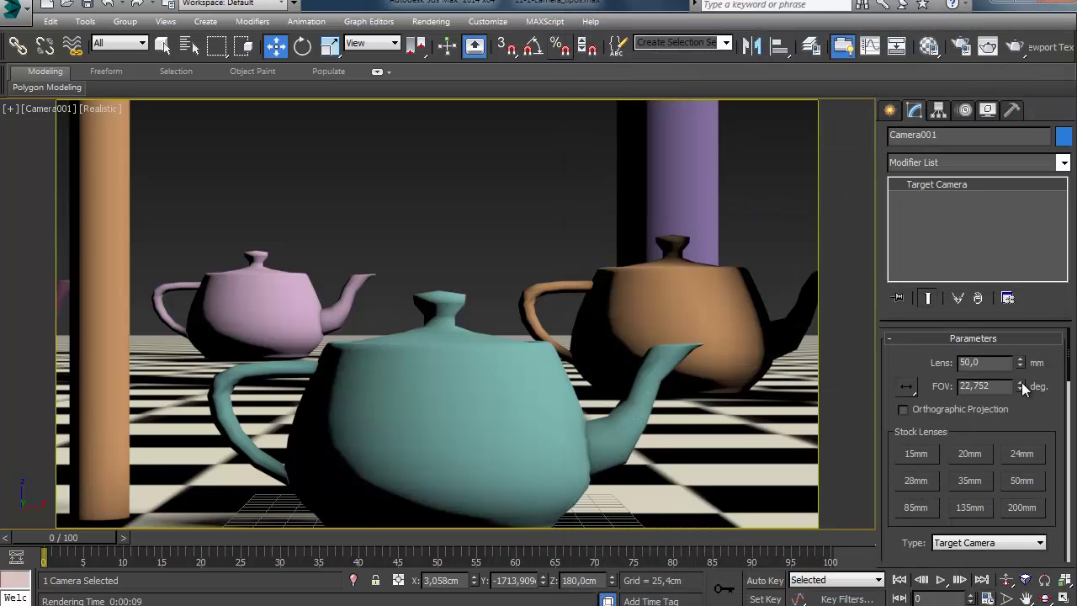
pyautogui.moveTo(1024, 388); pyautogui.dragTo(987, 248)
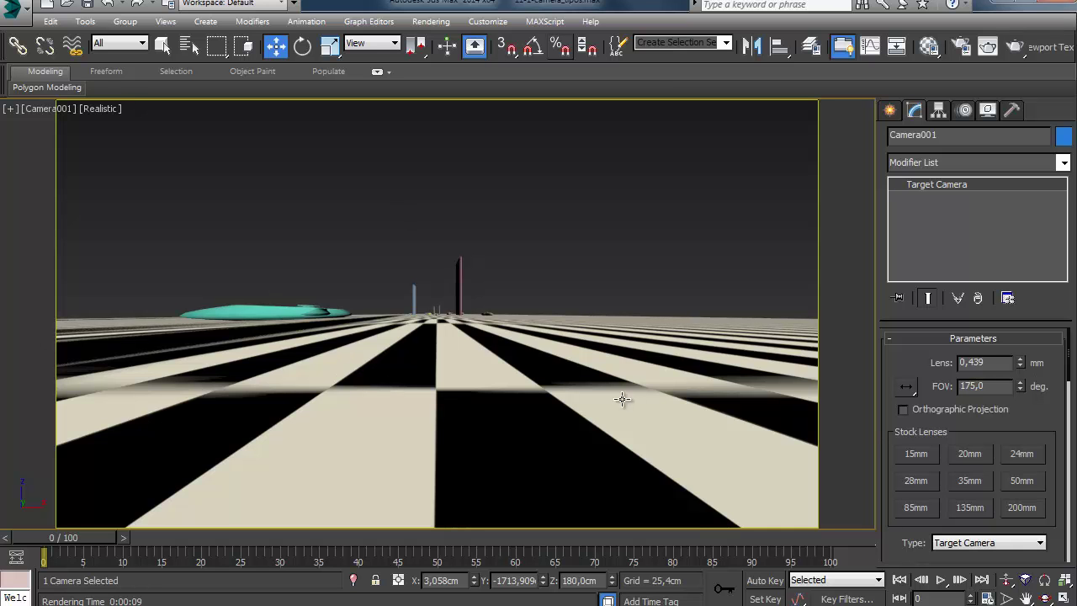
pyautogui.click(1014, 47)
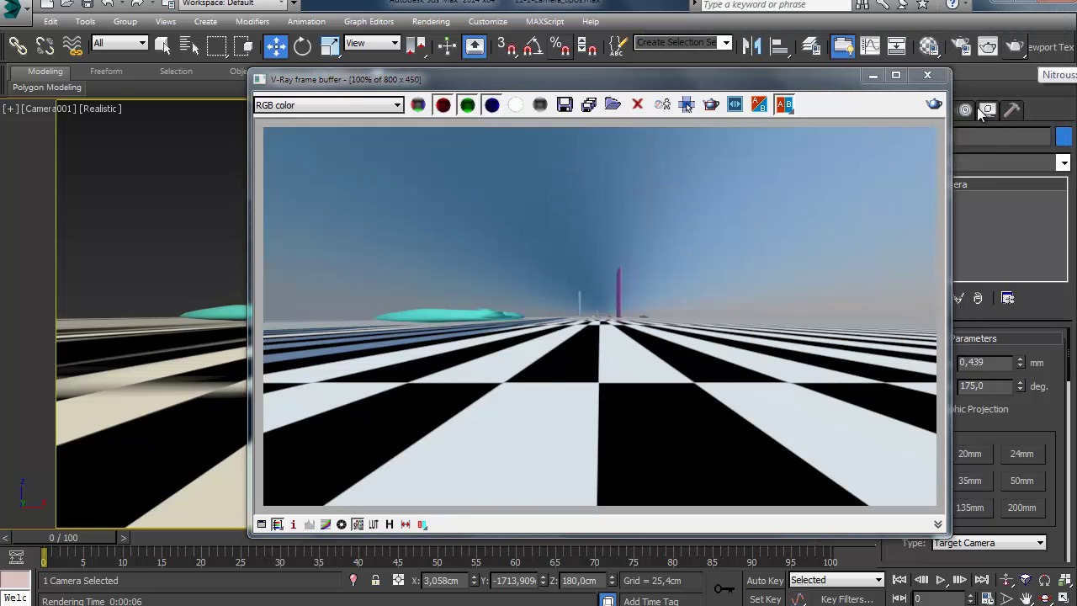
pyautogui.click(931, 76)
# Step: Restore Camera001 to the 50mm stock lens, render the view again, and close the frame buffer
pyautogui.click(1033, 483)
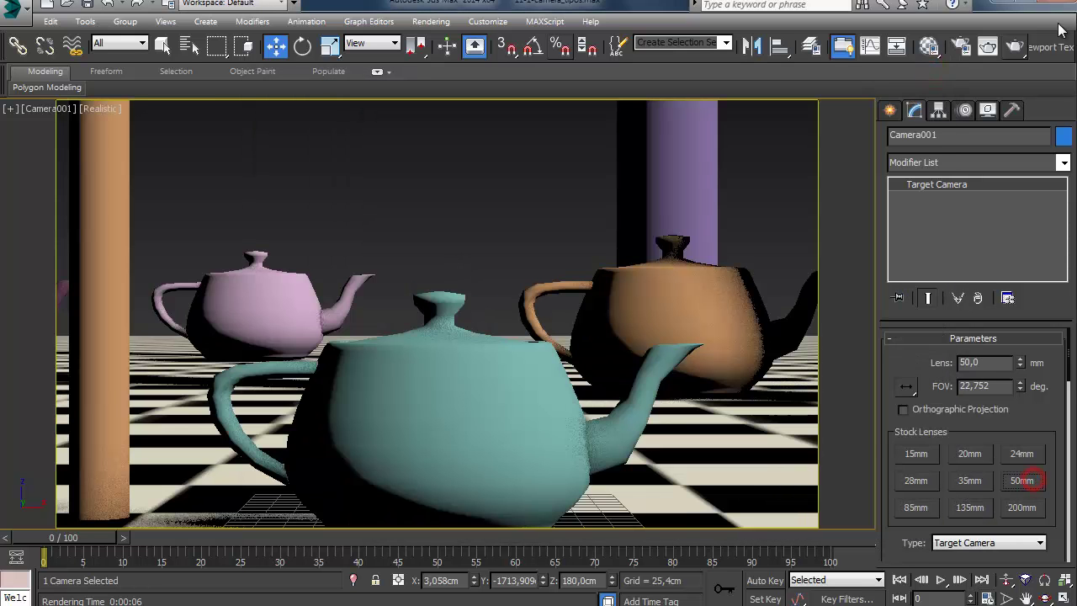
pyautogui.click(1015, 49)
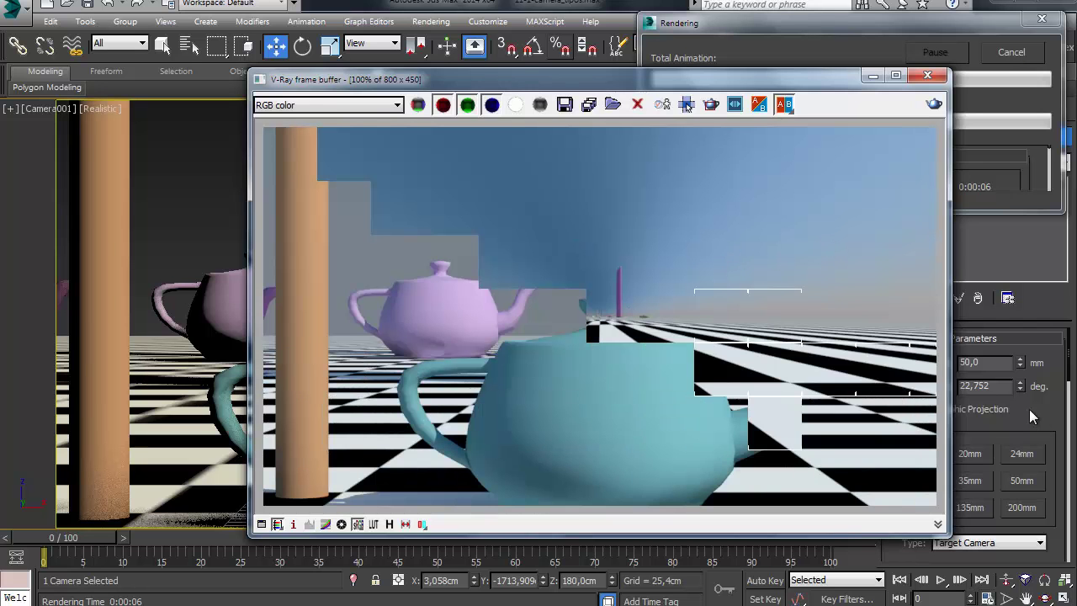
pyautogui.click(927, 76)
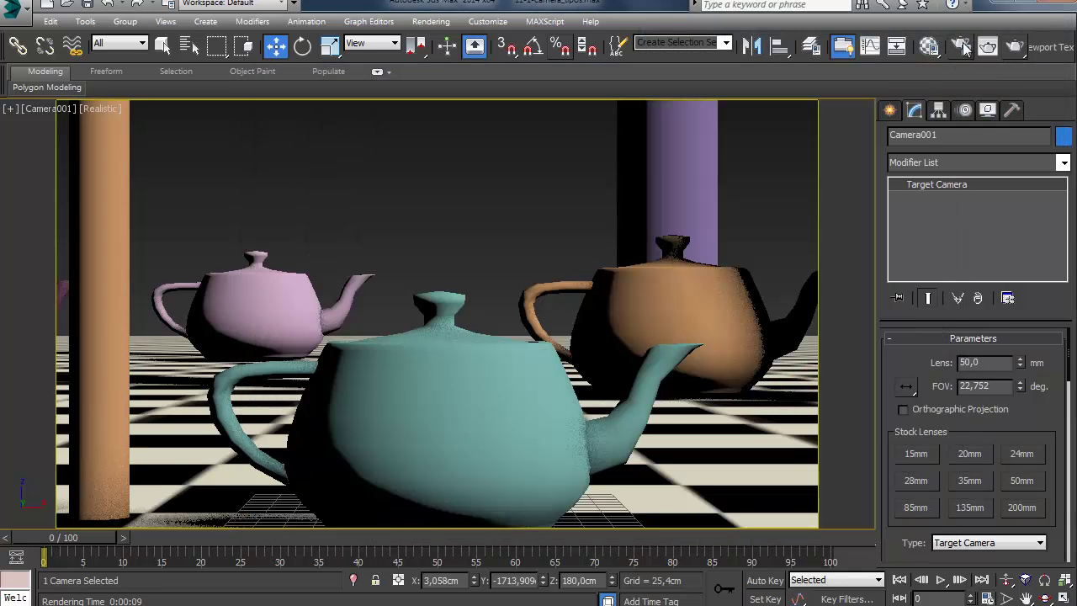
# Step: Enable the V-Ray FOV override at 360 with the Default camera type, start a render, and cancel it
pyautogui.click(963, 47)
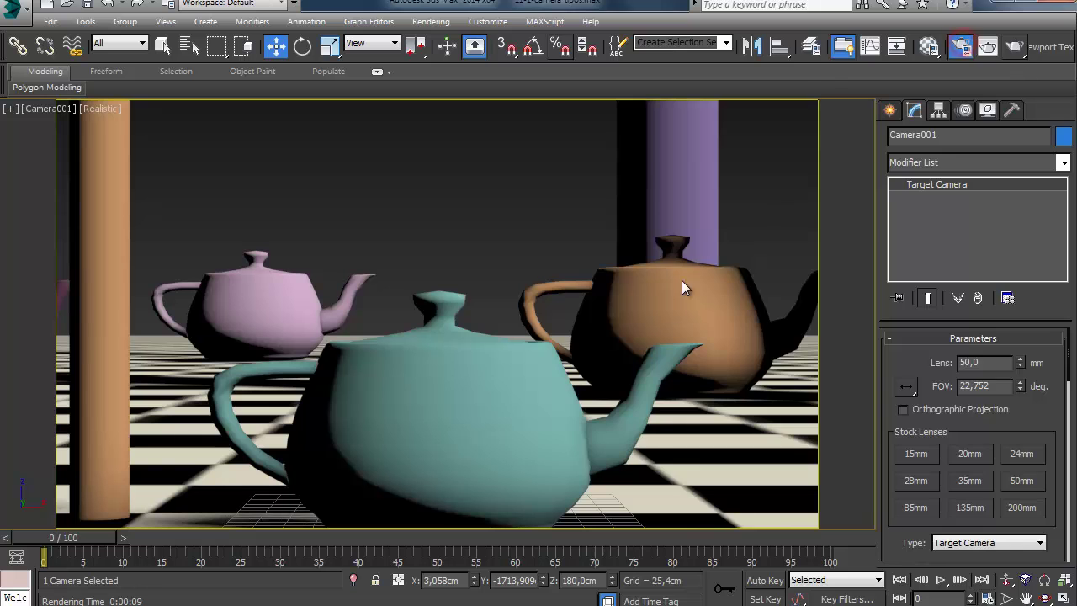
pyautogui.click(636, 418)
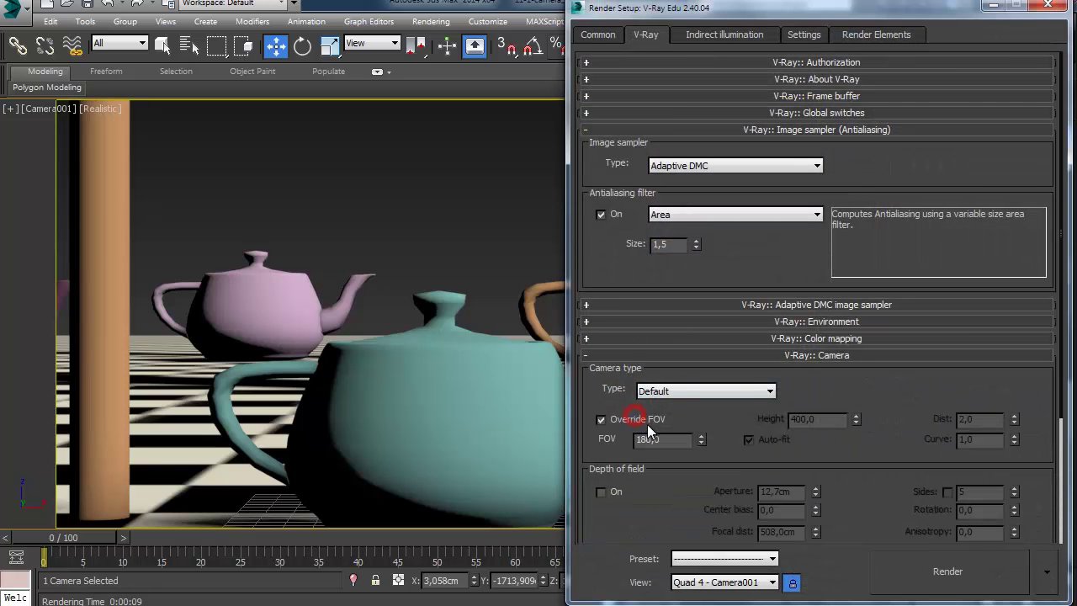
pyautogui.doubleClick(654, 441)
pyautogui.write('360')
pyautogui.press('Return')
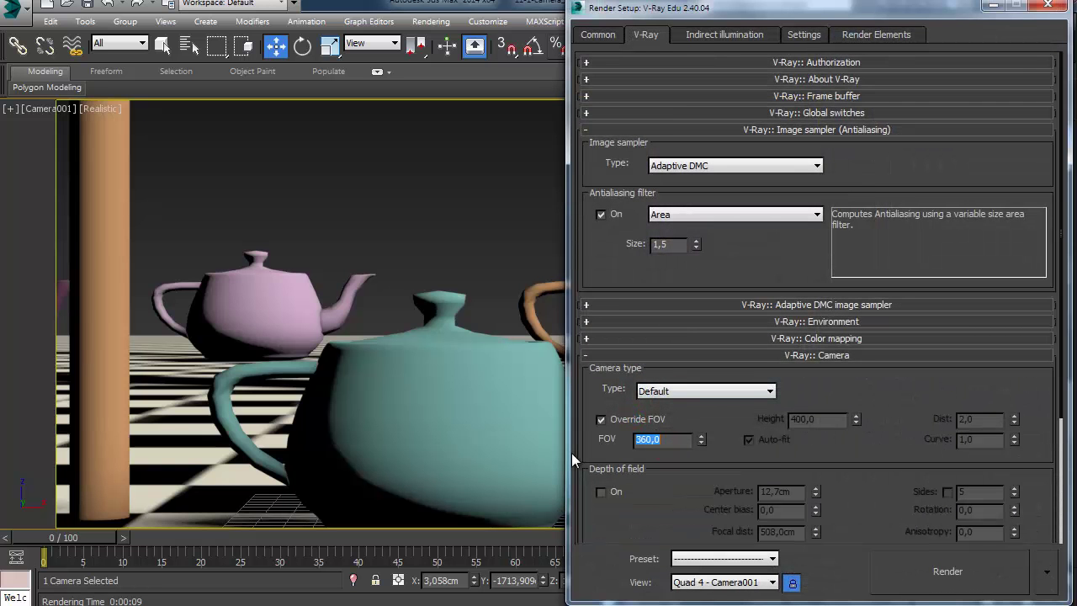
pyautogui.click(894, 570)
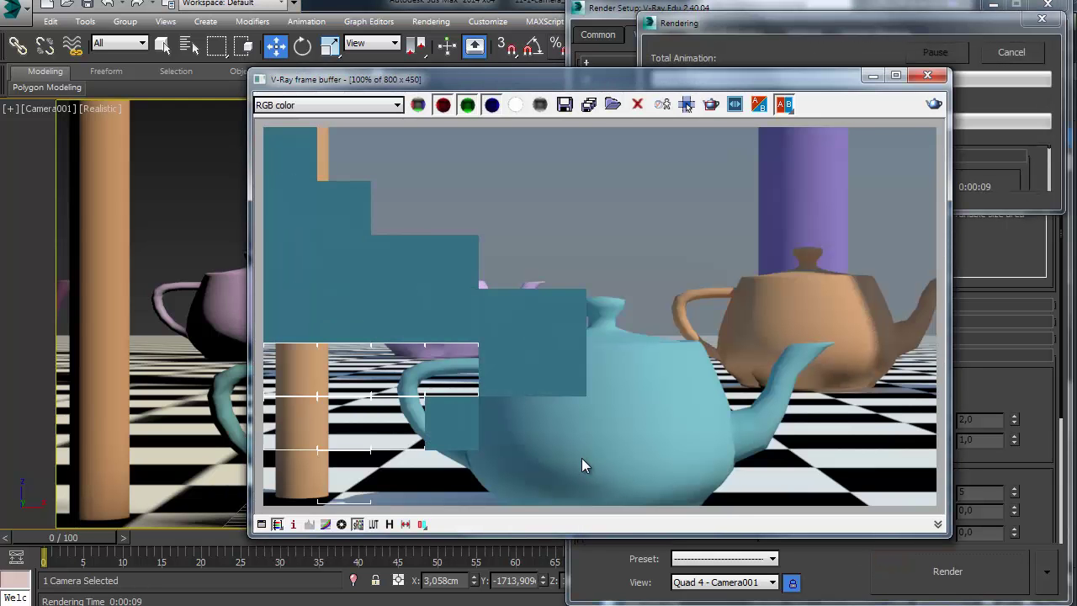
pyautogui.click(1019, 52)
# Step: Switch the V-Ray camera type to Spherical, render Camera001, and close the frame buffer
pyautogui.click(646, 34)
pyautogui.click(685, 391)
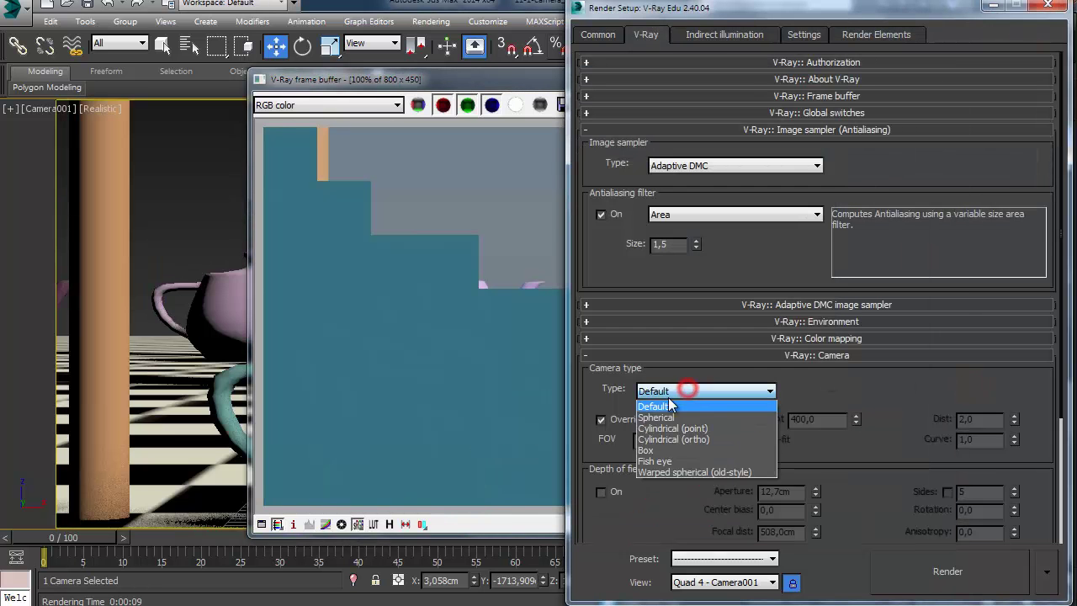
pyautogui.click(678, 417)
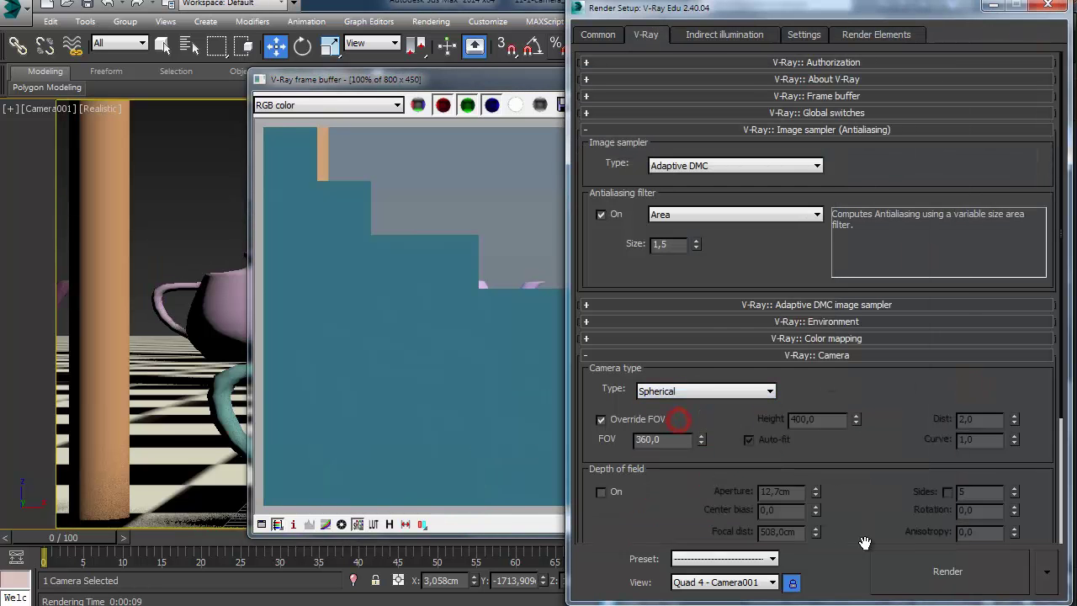
pyautogui.click(889, 578)
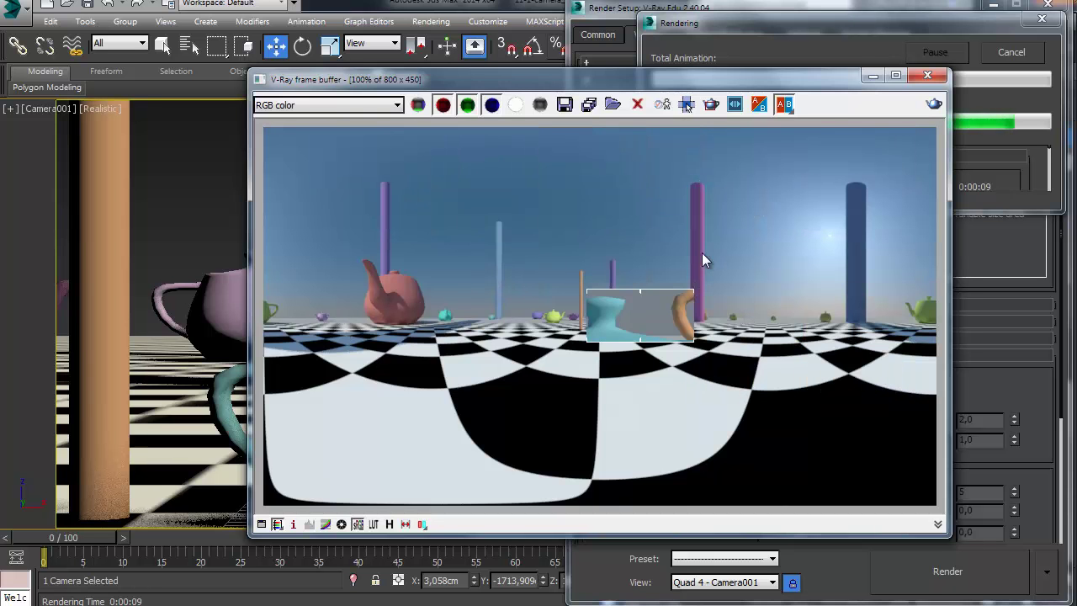
pyautogui.click(926, 79)
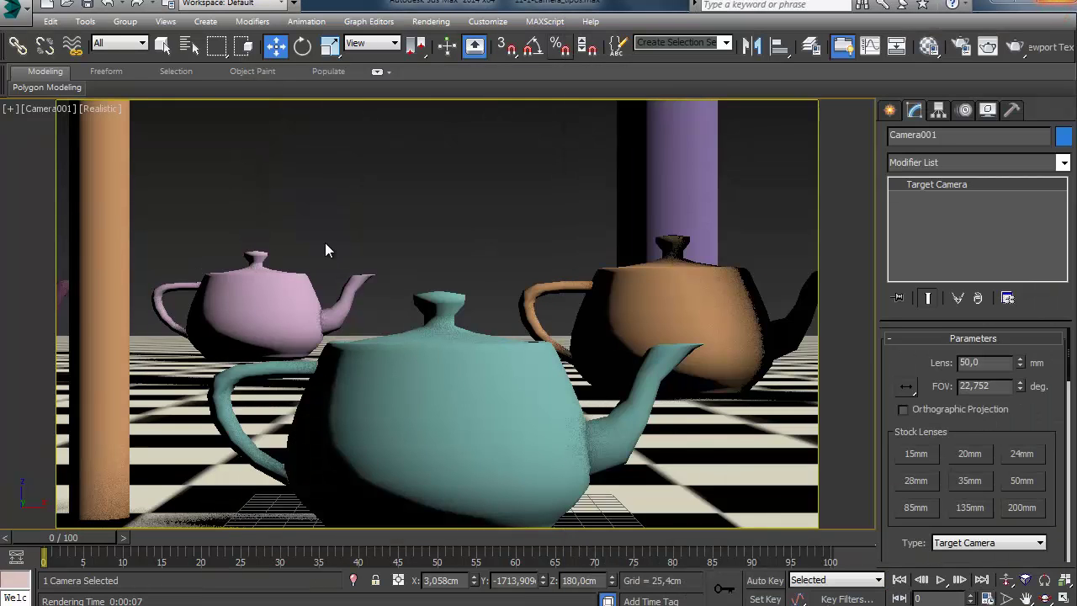
# Step: Return to the four-viewport layout, raise Camera001 to a height of about 359 cm in the Left view, and render it
pyautogui.hotkey('alt', 'w')
pyautogui.click(351, 385)
pyautogui.moveTo(357, 368)
pyautogui.mouseDown()
pyautogui.moveTo(358, 358)
pyautogui.moveTo(358, 386)
pyautogui.mouseUp()
pyautogui.click(71, 436)
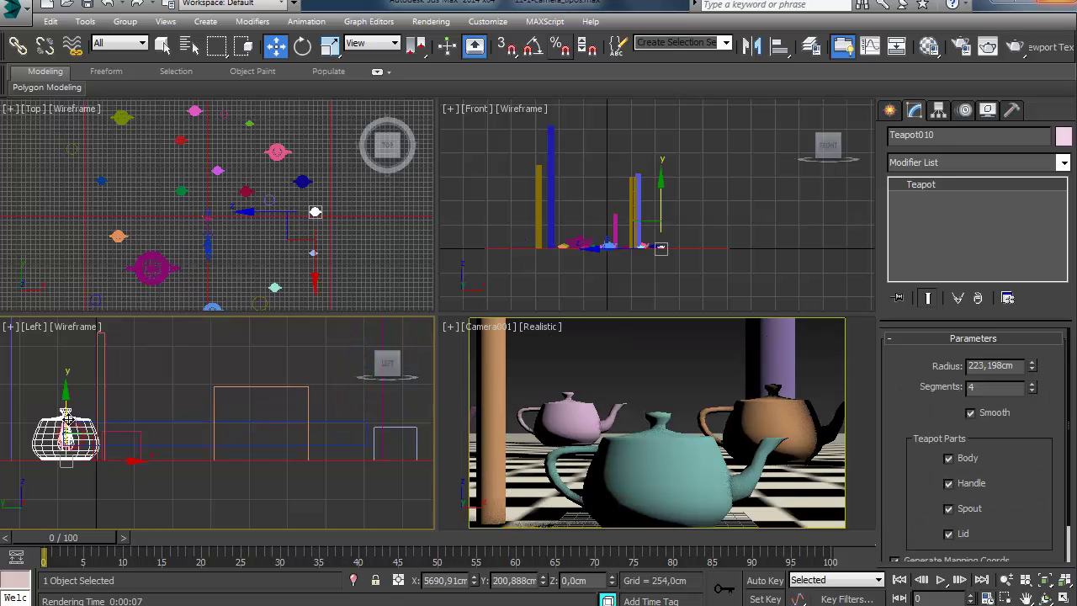
pyautogui.click(359, 445)
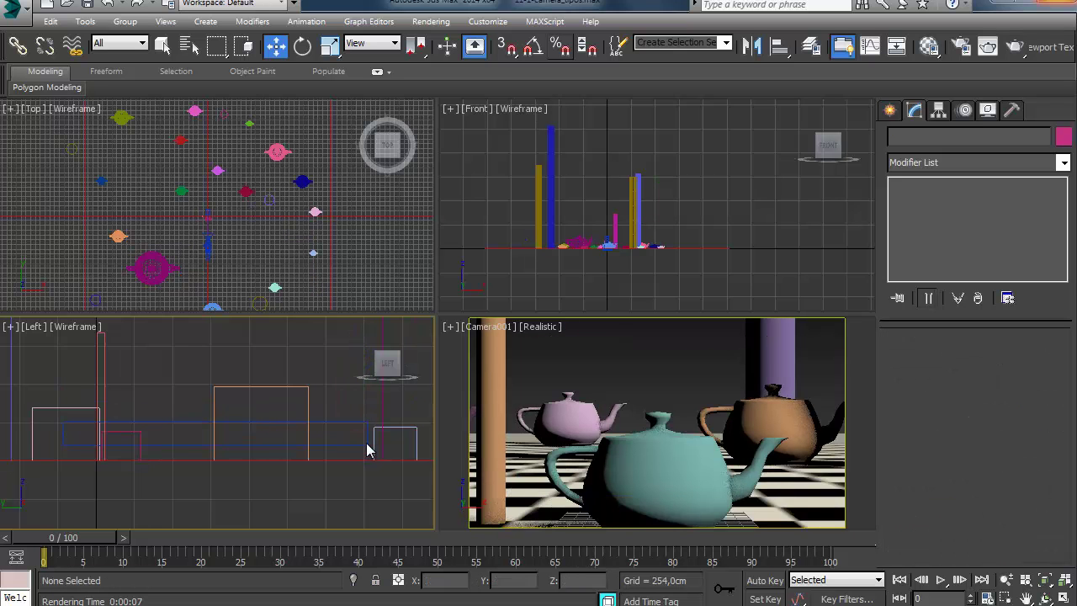
pyautogui.click(377, 440)
pyautogui.click(357, 432)
pyautogui.moveTo(352, 378); pyautogui.dragTo(352, 347)
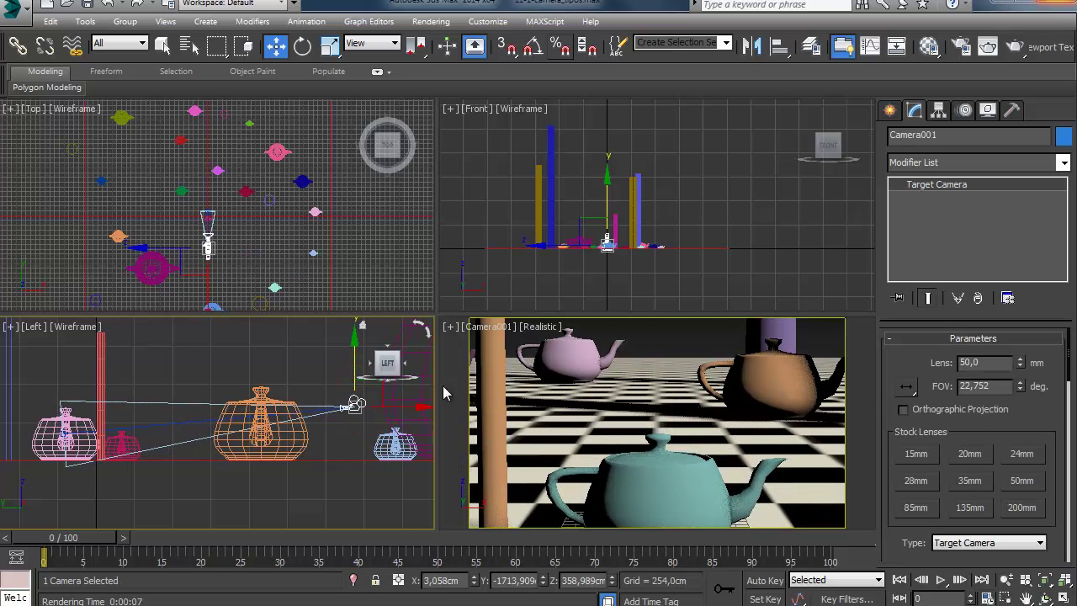
pyautogui.click(989, 49)
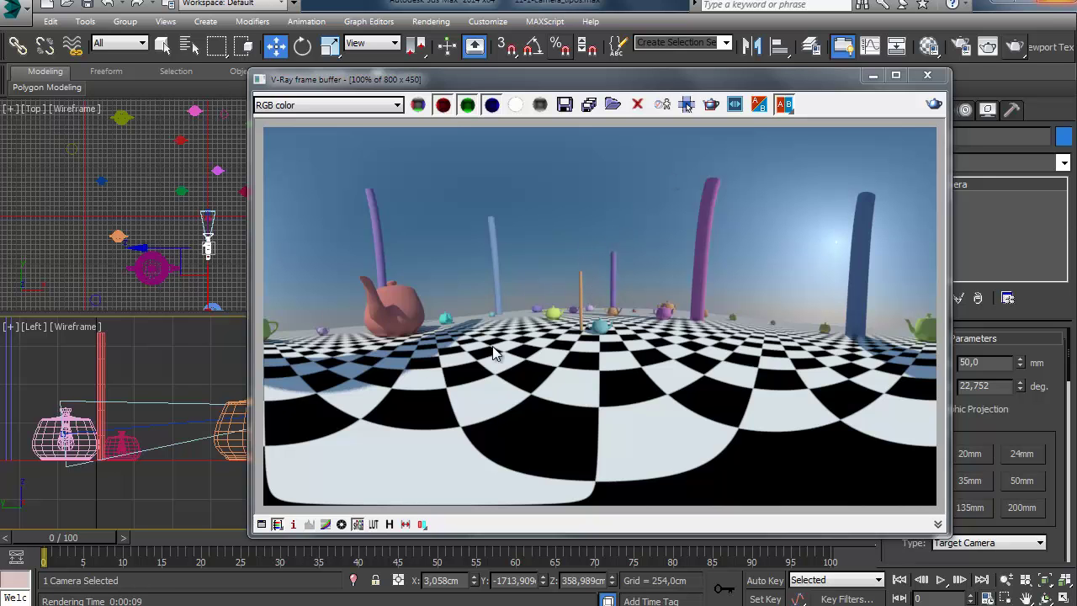
pyautogui.click(916, 76)
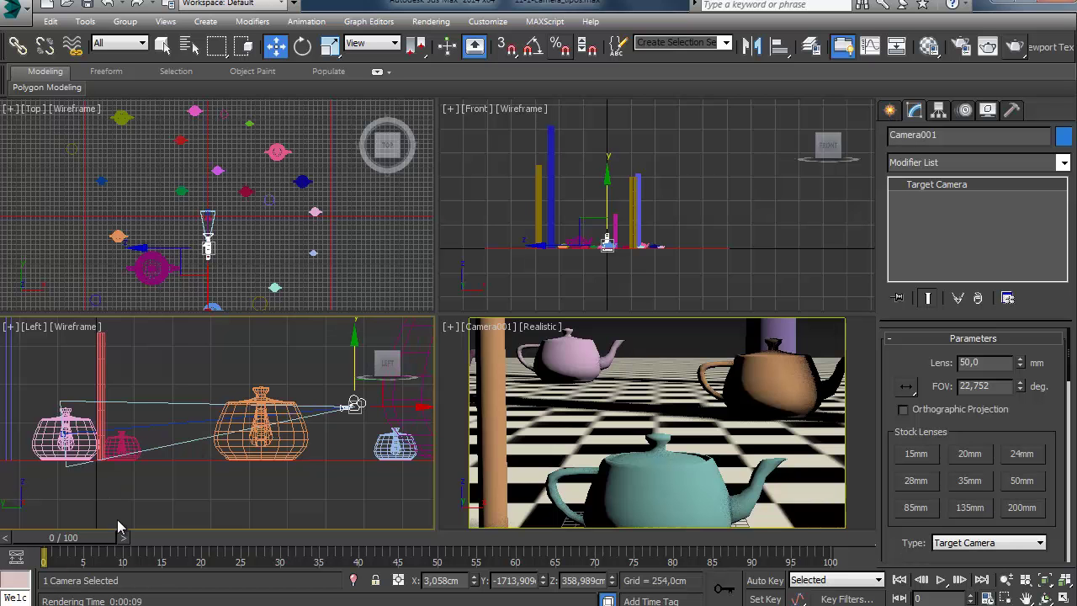
# Step: Reselect Camera001 and set its Z position to 180 cm
pyautogui.moveTo(161, 444); pyautogui.dragTo(165, 444, button='middle')
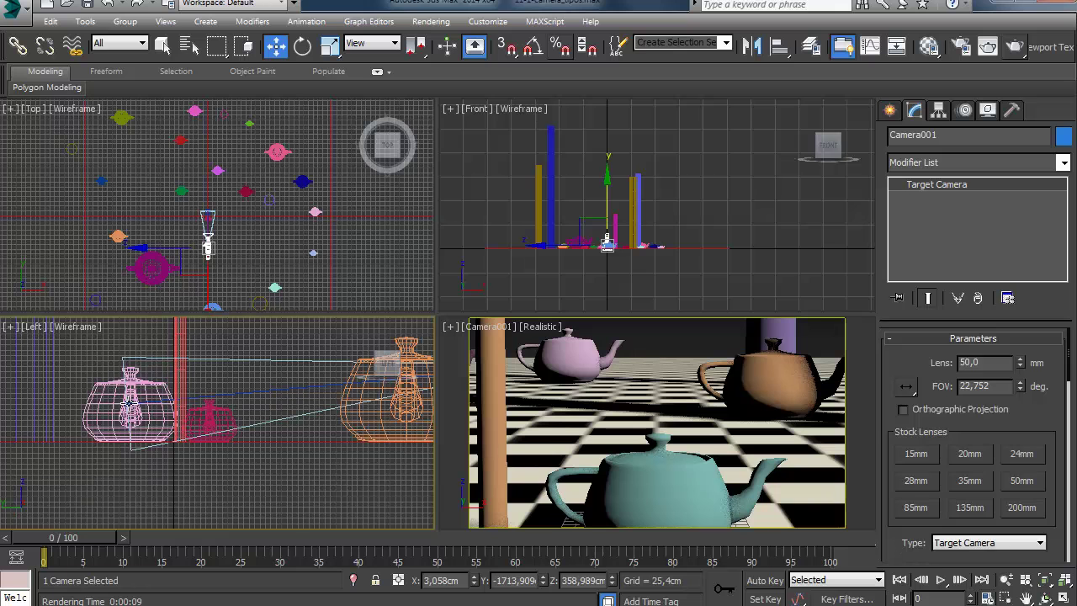
pyautogui.click(126, 402)
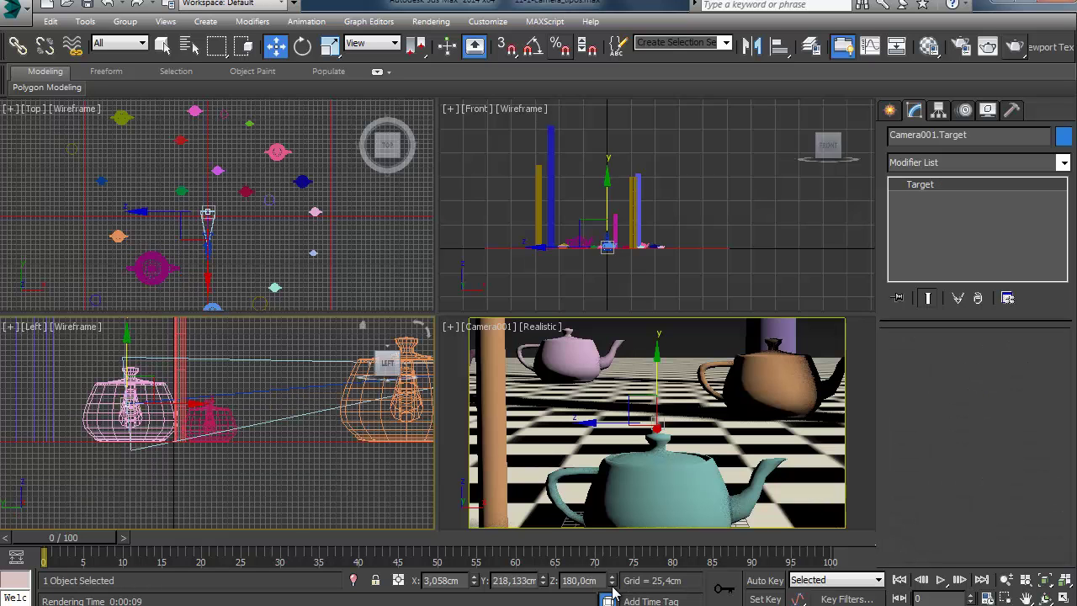
pyautogui.hotkey('ctrl', 'z')
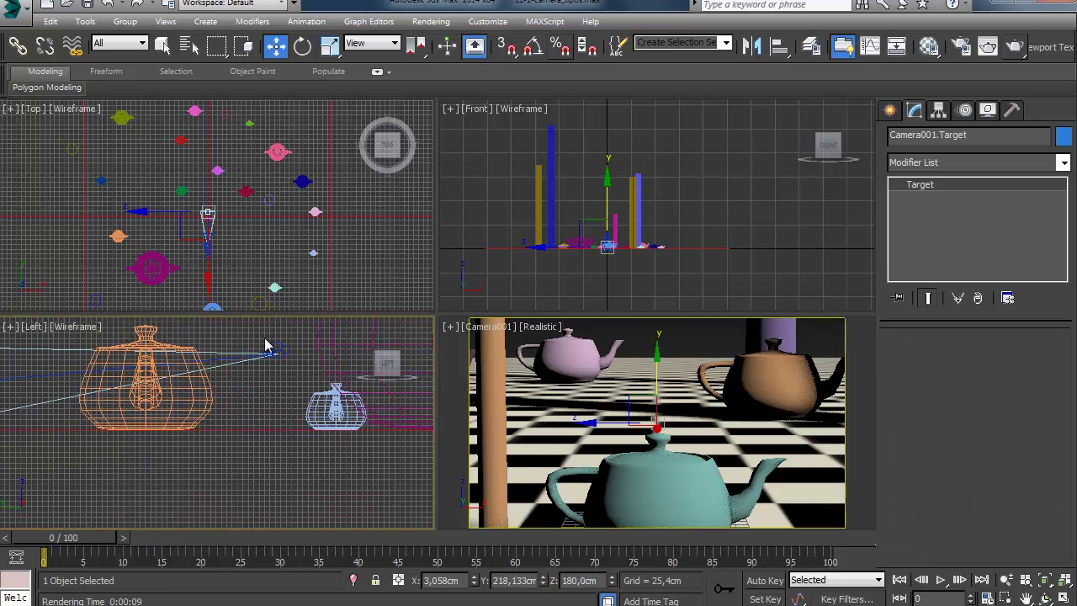
pyautogui.doubleClick(585, 581)
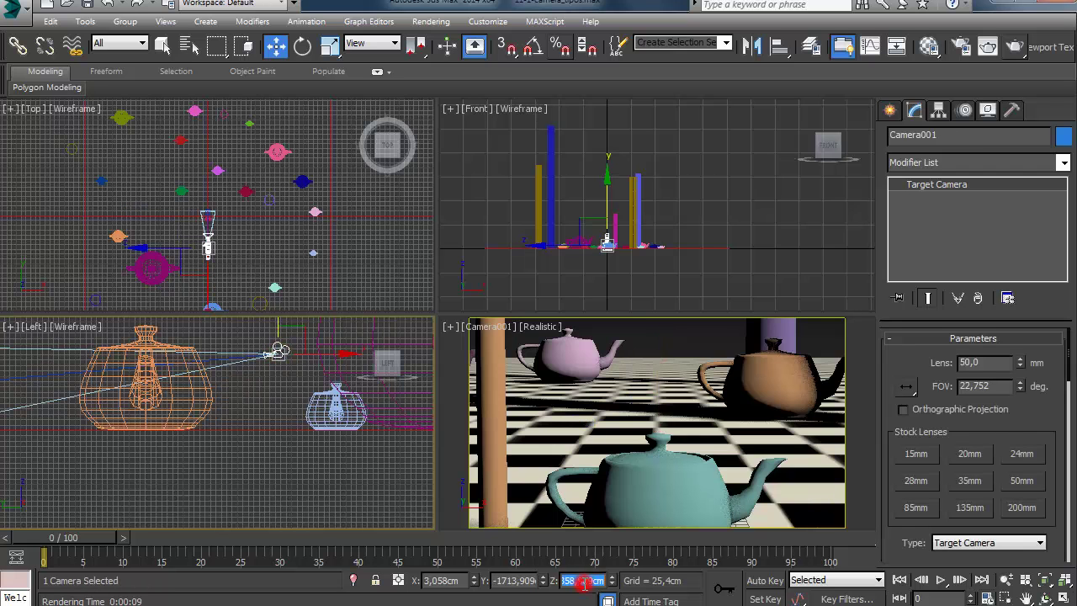
pyautogui.write('180')
pyautogui.press('Return')
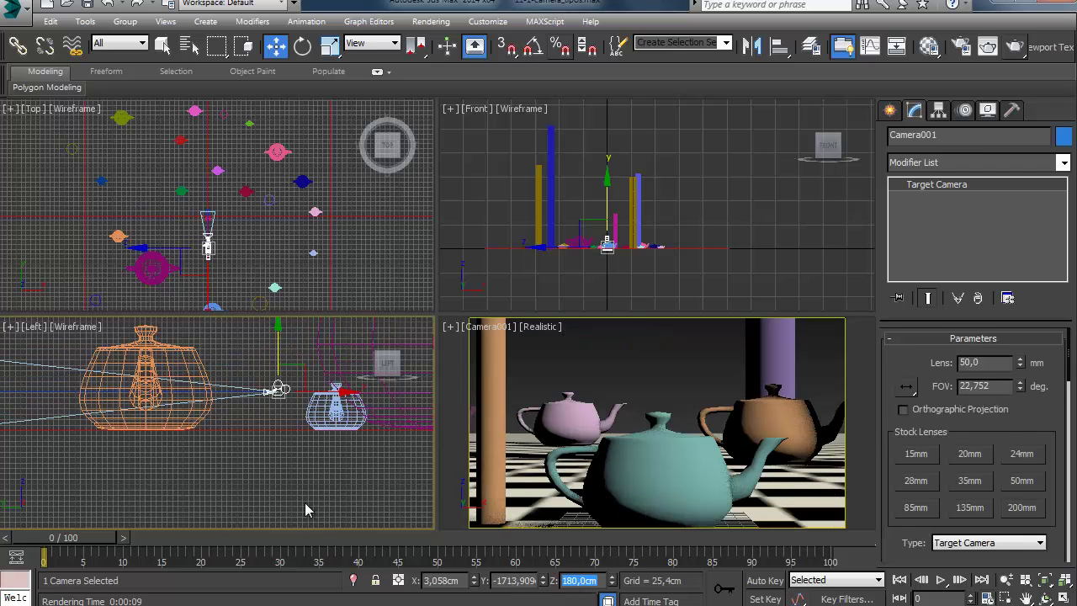
# Step: Move Camera001 and its target together about 55 cm down in the Left view, and render the camera view
pyautogui.click(249, 407)
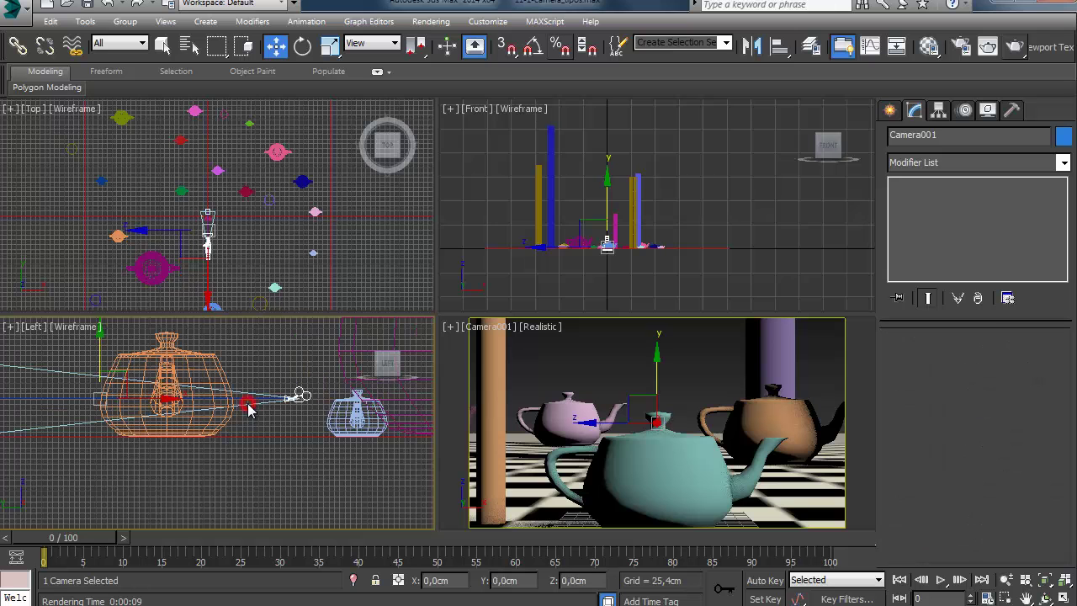
pyautogui.moveTo(58, 413); pyautogui.dragTo(125, 418, button='middle')
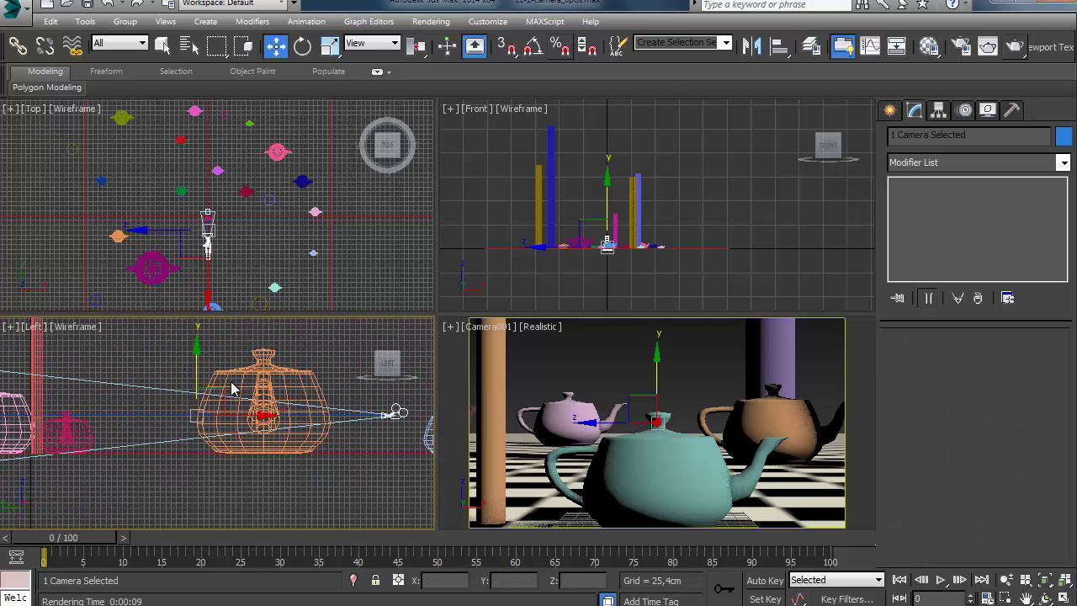
pyautogui.moveTo(195, 362); pyautogui.dragTo(196, 373)
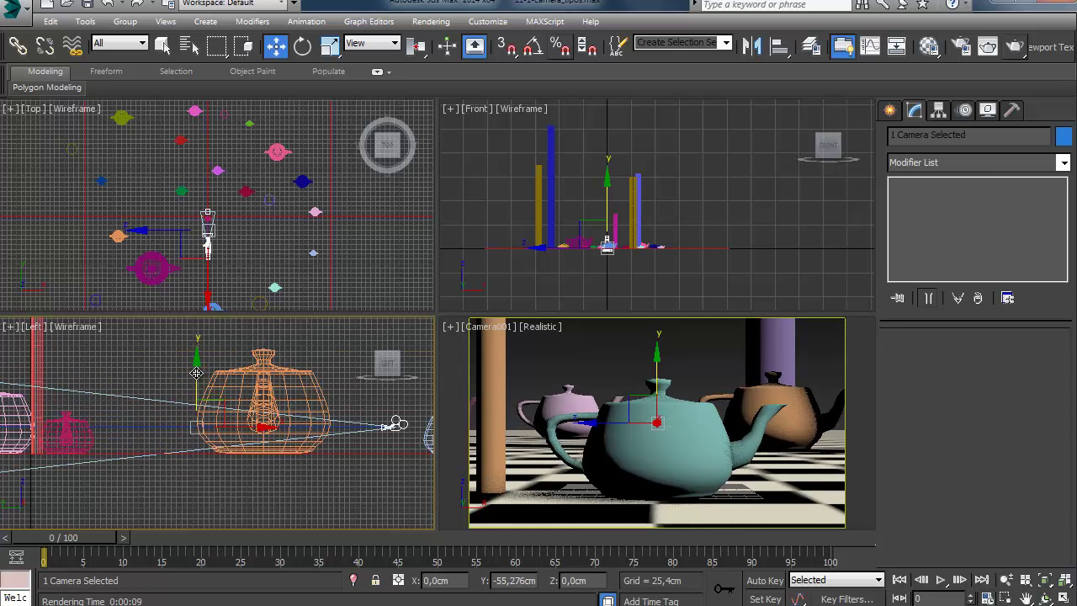
pyautogui.rightClick(462, 368)
pyautogui.click(1014, 45)
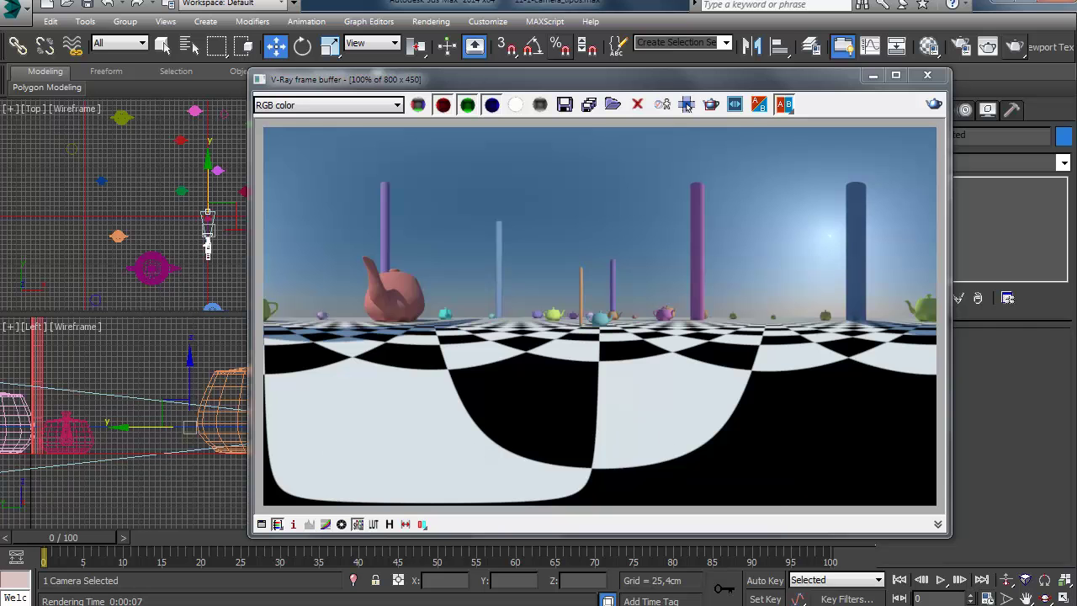
# Step: Set the V-Ray camera type to Cylindrical (point) with the FOV override off, and render Camera001
pyautogui.click(962, 46)
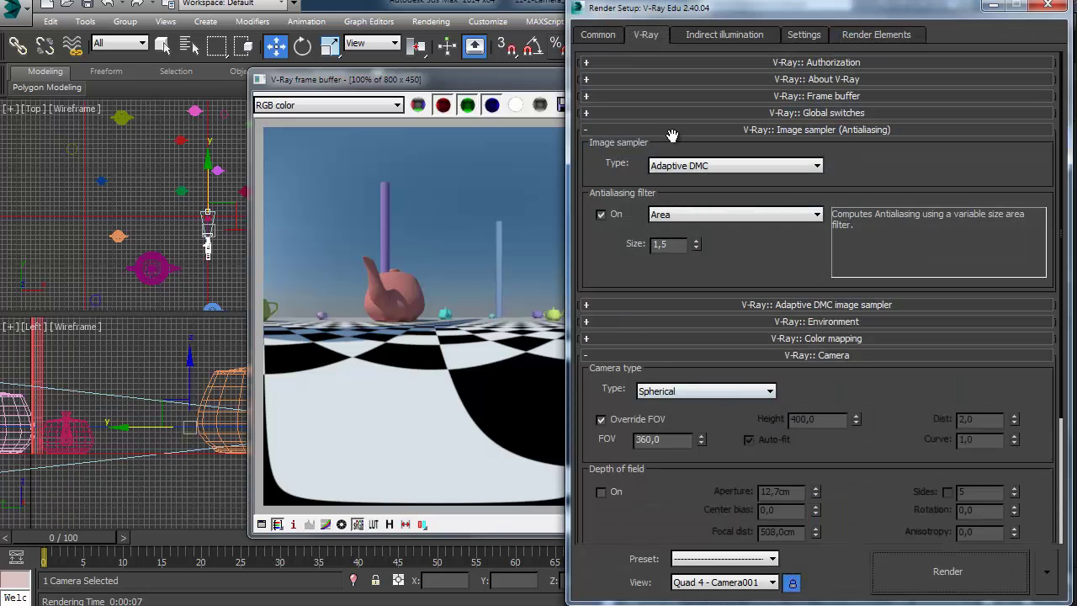
pyautogui.click(685, 129)
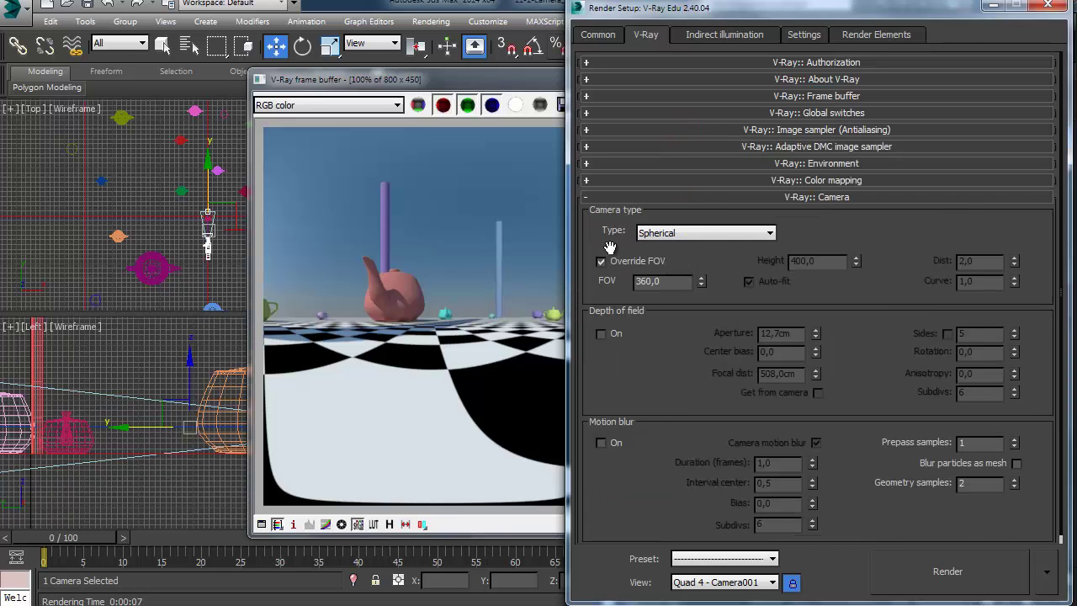
pyautogui.click(712, 233)
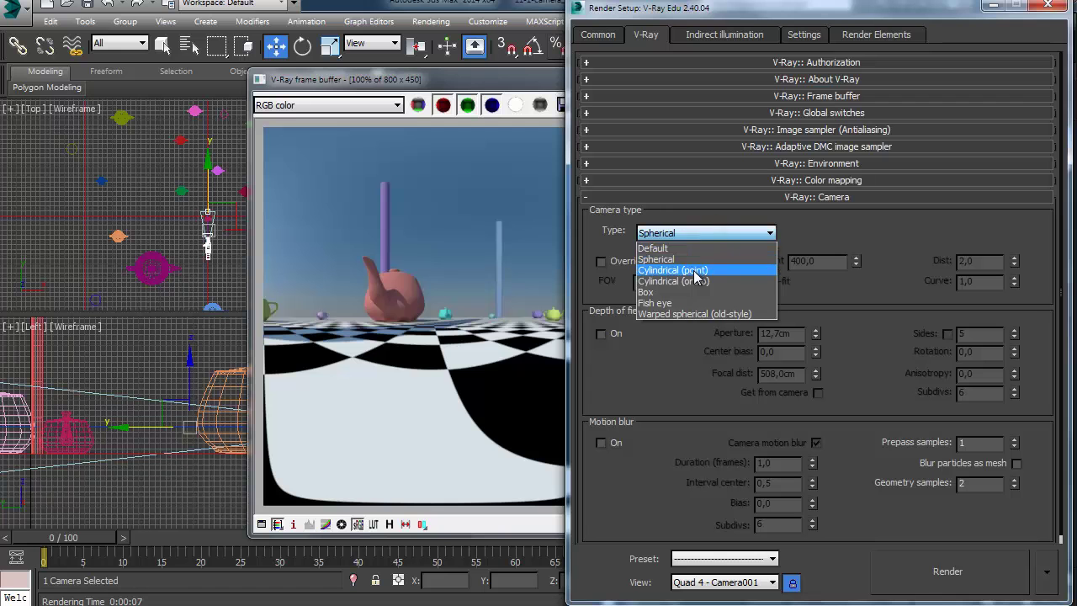
pyautogui.click(702, 271)
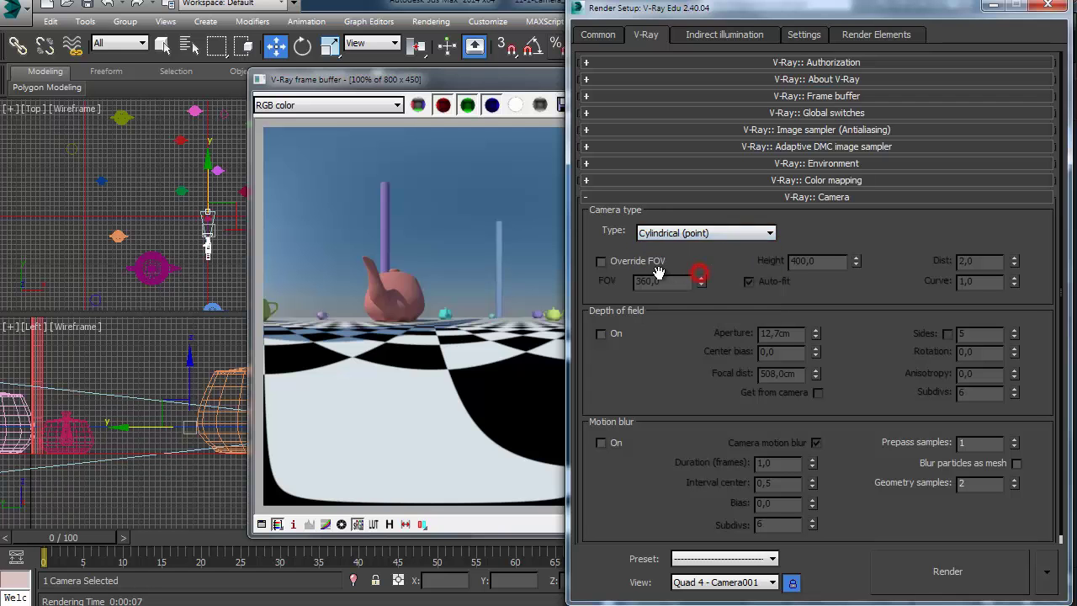
pyautogui.click(893, 569)
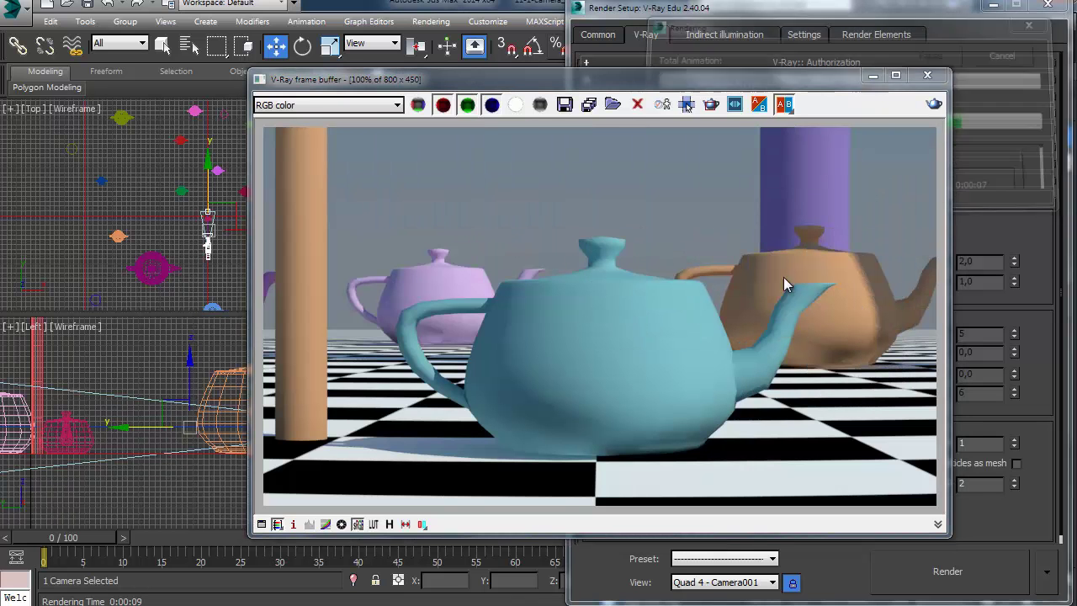
# Step: Turn on the FOV override for the Cylindrical (point) camera, set the FOV to 45, and render Camera001
pyautogui.click(1055, 419)
pyautogui.click(601, 262)
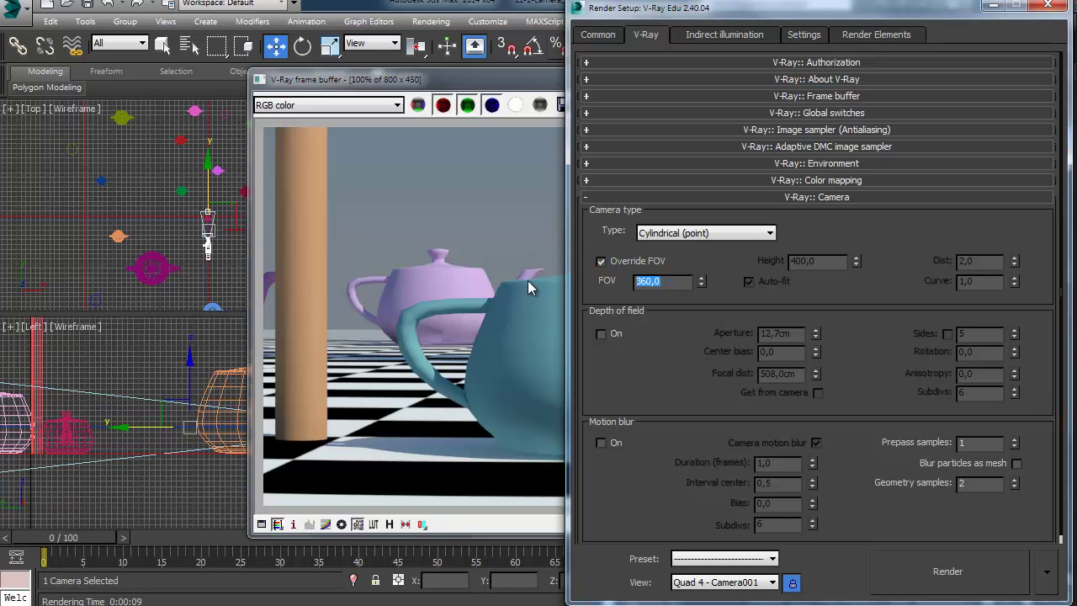
pyautogui.write('45')
pyautogui.press('Return')
pyautogui.click(923, 591)
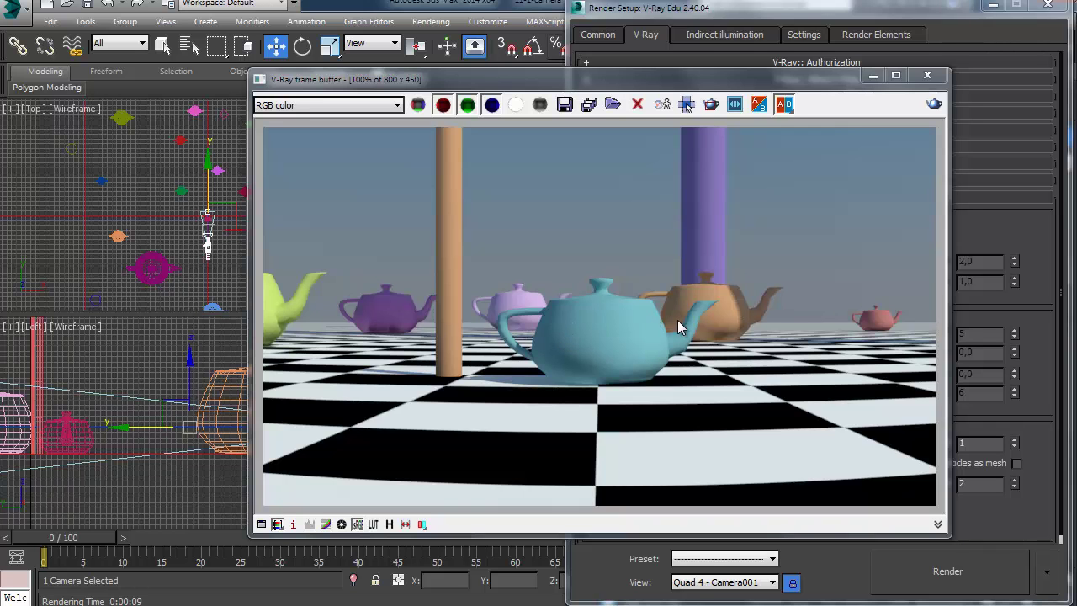
# Step: Switch the Camera001 viewport to a Perspective view orbited to look down on the turquoise teapot, and render it
pyautogui.click(926, 77)
pyautogui.click(1048, 5)
pyautogui.press('p')
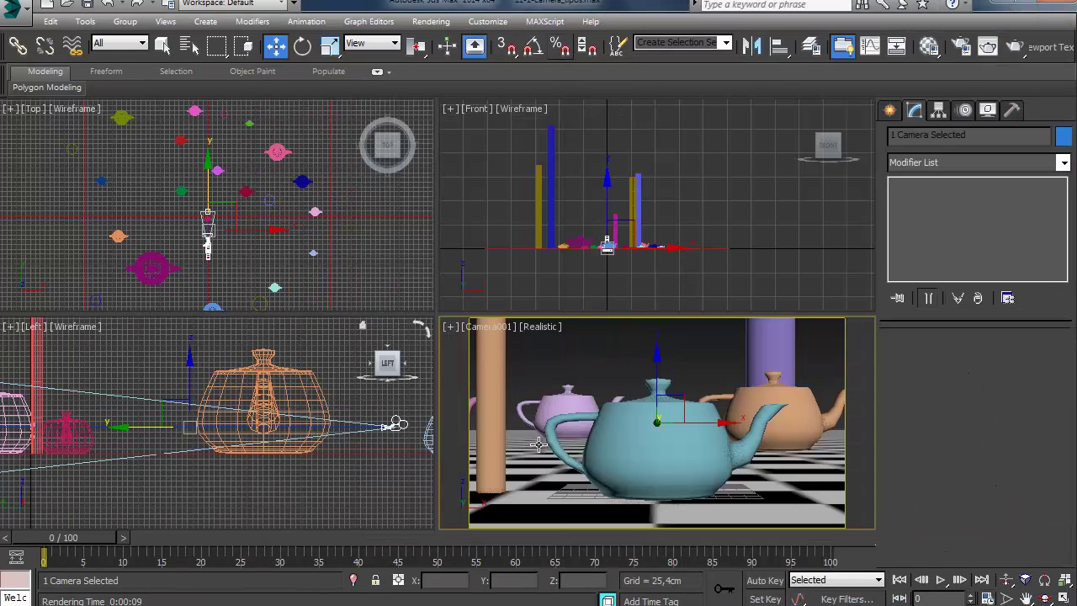
pyautogui.keyDown('alt'); pyautogui.moveTo(575, 465); pyautogui.dragTo(613, 392, button='middle'); pyautogui.keyUp('alt')
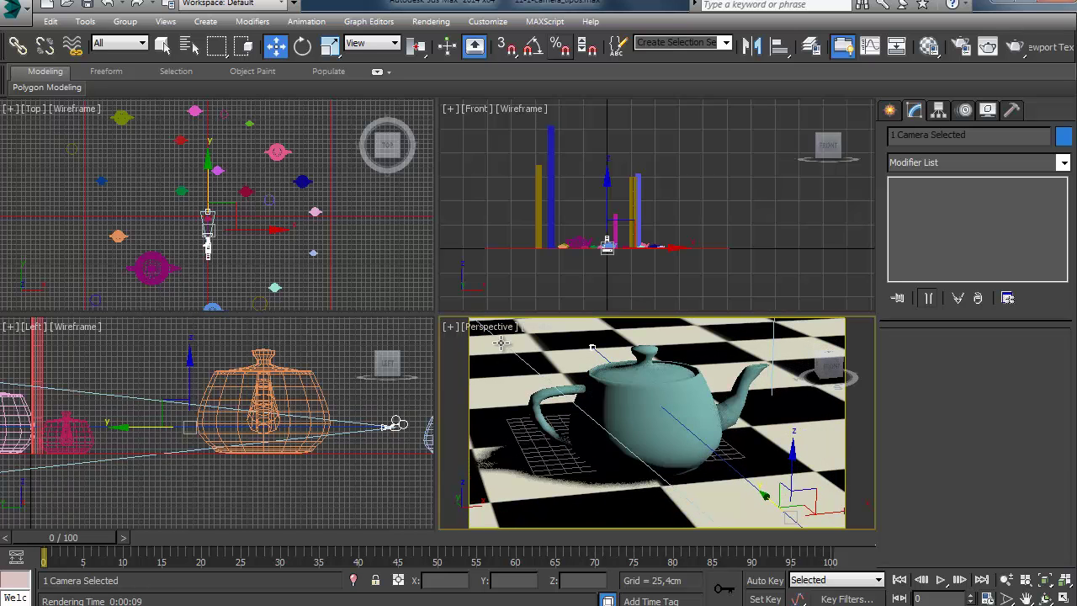
pyautogui.hotkey('shift', 'q')
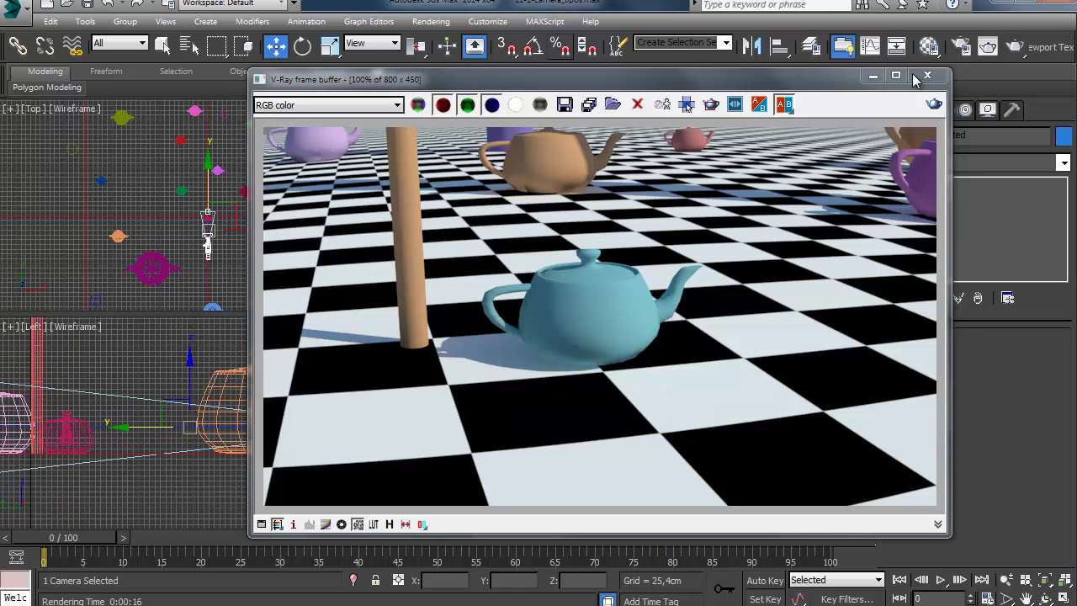
pyautogui.click(939, 76)
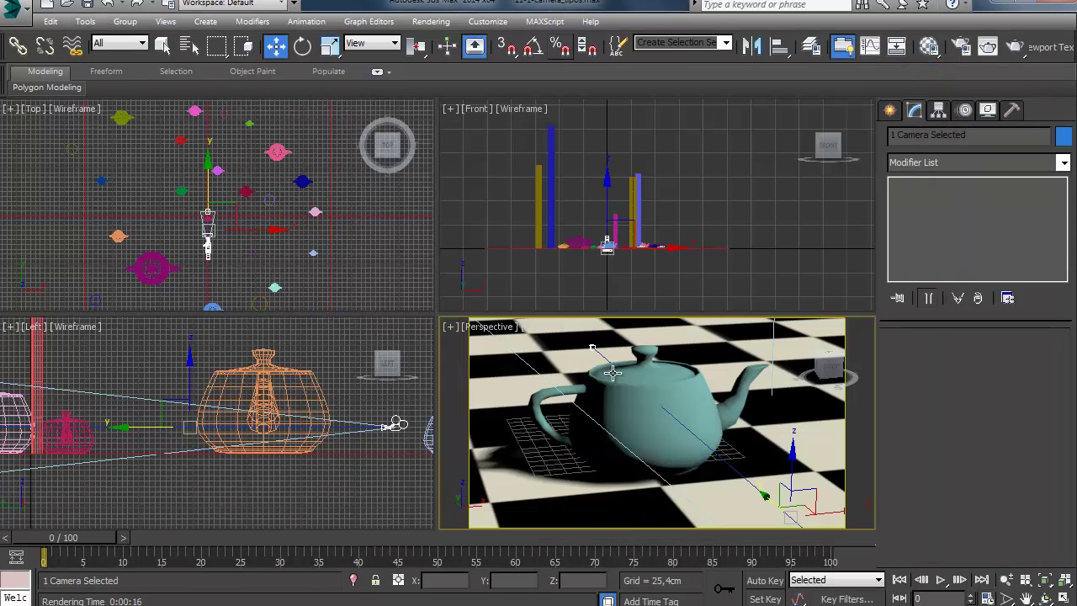
# Step: Reopen the last V-Ray frame buffer with its render history and save the Cylindrical (point) render there
pyautogui.rightClick(466, 411)
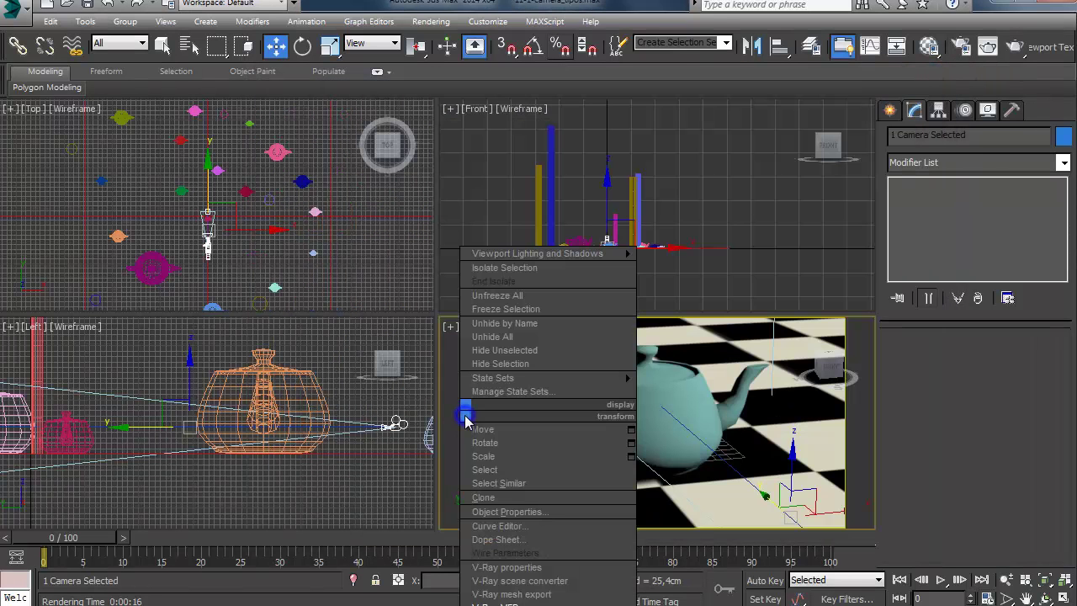
pyautogui.click(505, 603)
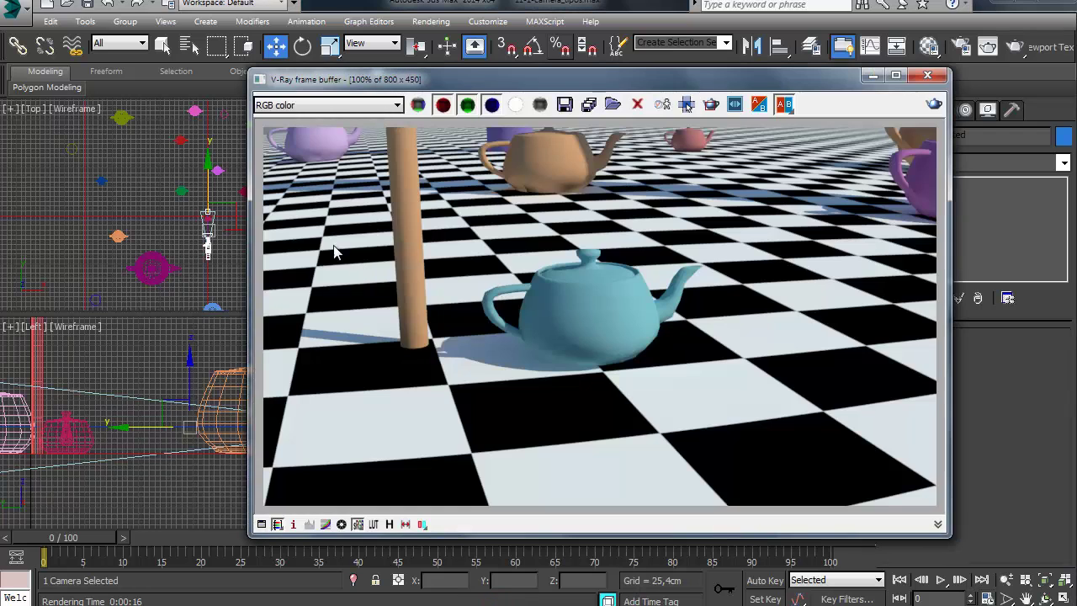
pyautogui.click(388, 525)
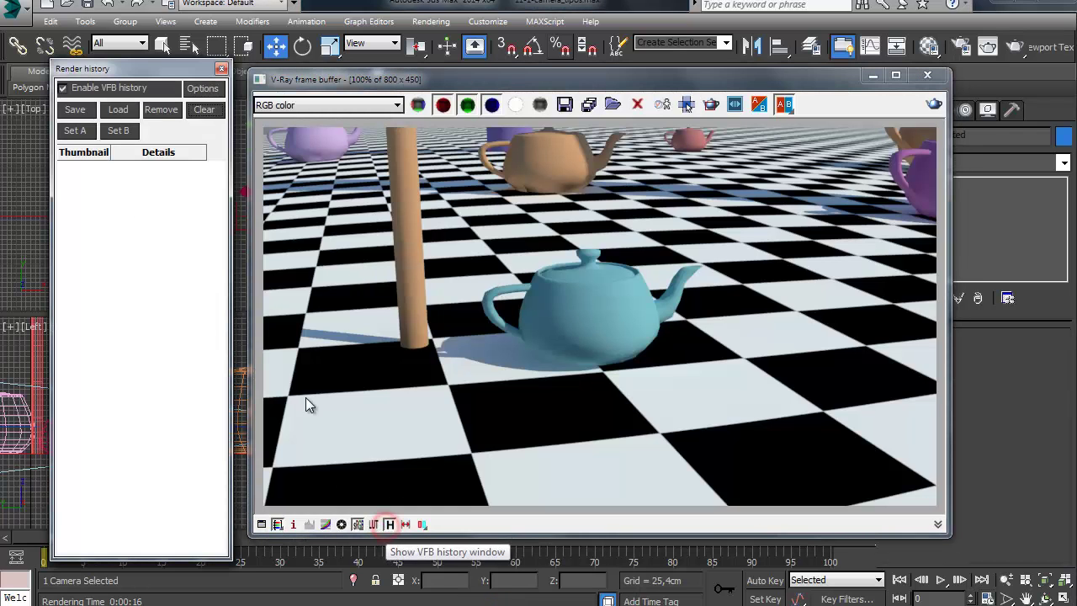
pyautogui.click(75, 110)
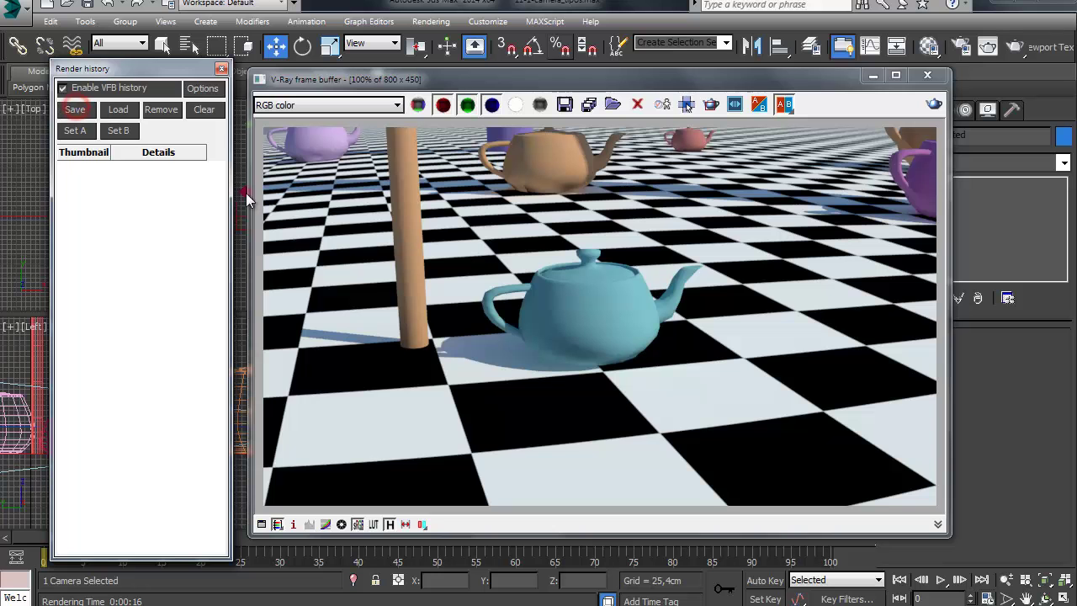
# Step: Render the Perspective view with the V-Ray camera type set to Default and save the result to the render history
pyautogui.click(964, 47)
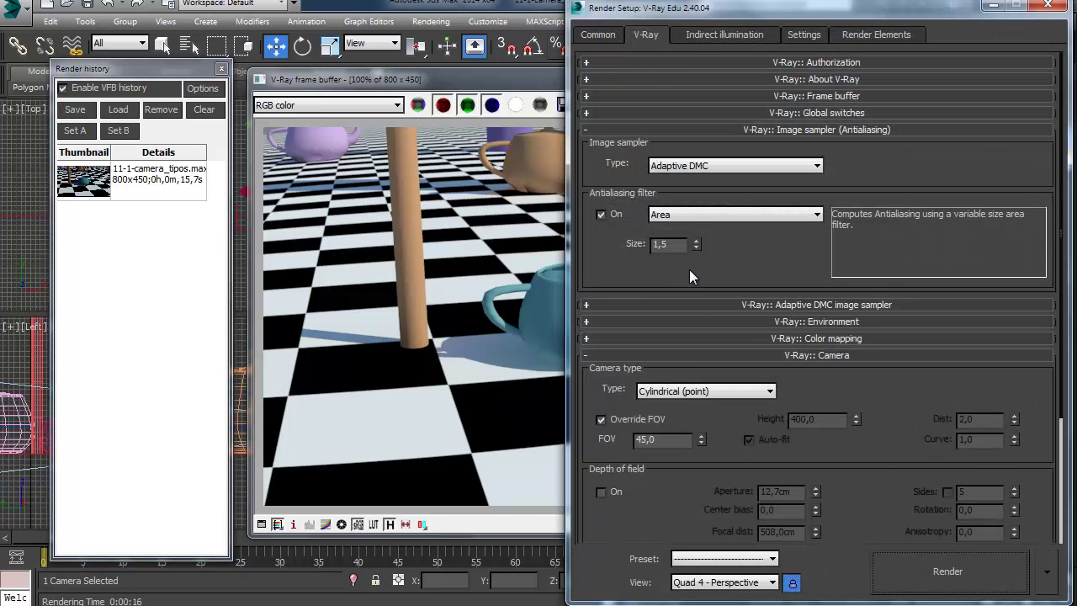
pyautogui.click(706, 392)
pyautogui.click(699, 406)
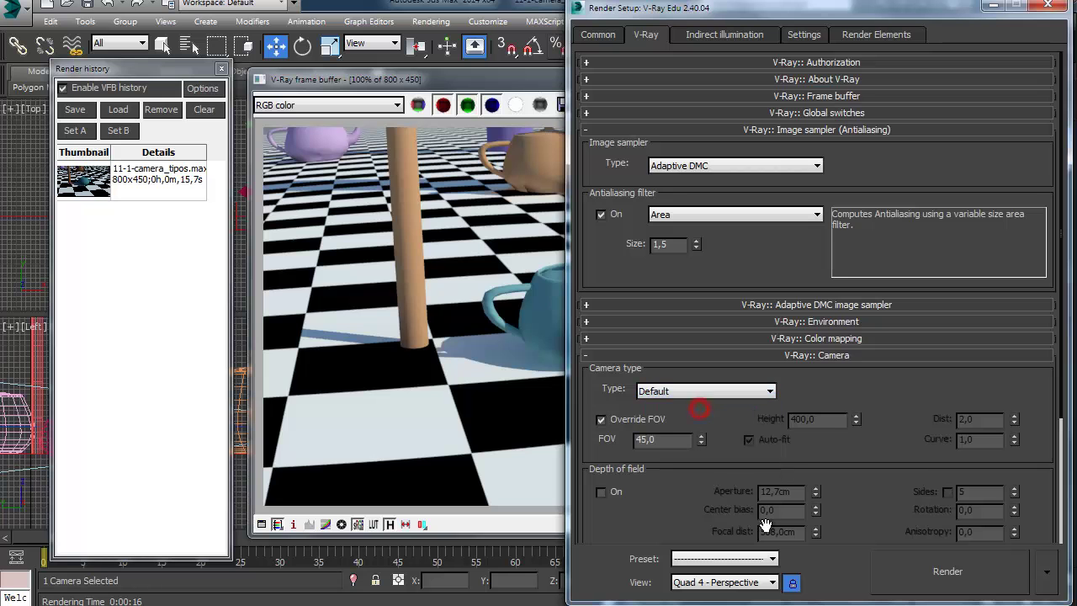
pyautogui.click(942, 580)
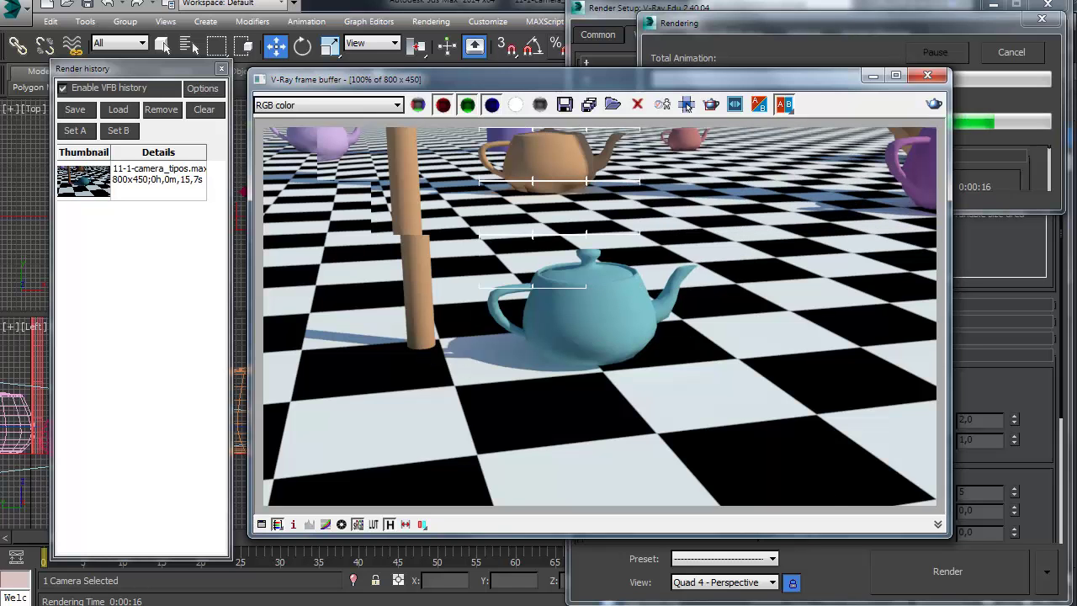
pyautogui.click(81, 117)
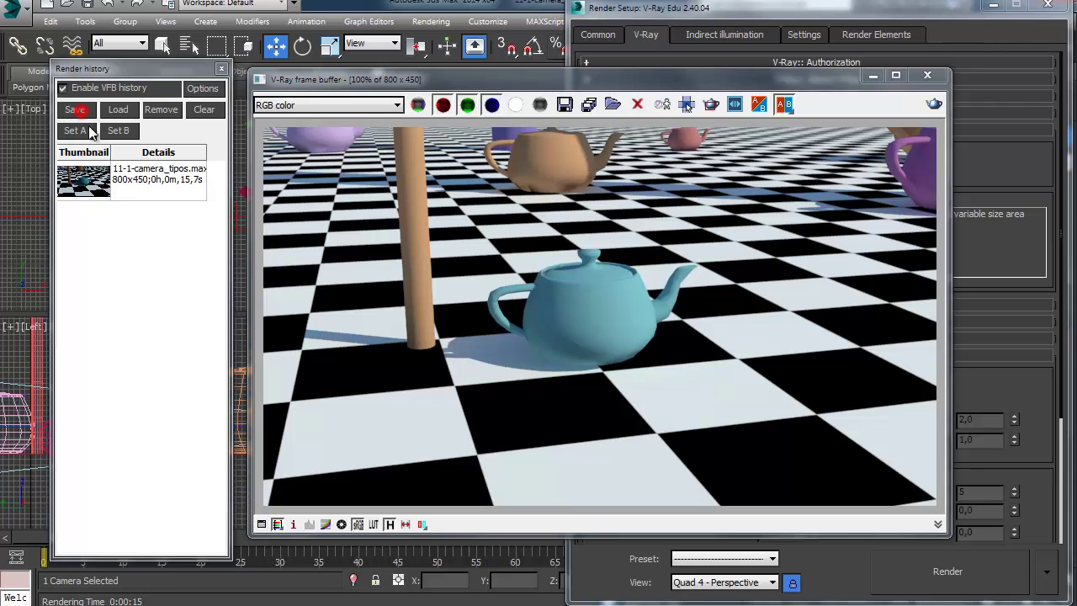
# Step: Assign the Default render as A and the Cylindrical (point) render as B, and compare them by moving the divider across the image
pyautogui.click(85, 170)
pyautogui.click(74, 128)
pyautogui.click(97, 224)
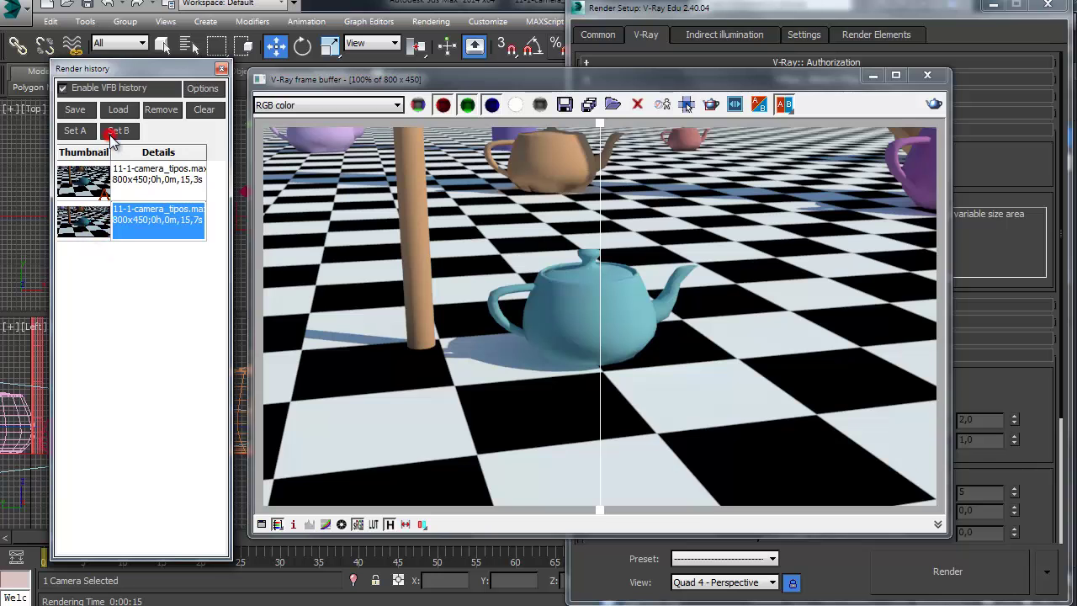
pyautogui.click(117, 130)
pyautogui.moveTo(604, 133); pyautogui.dragTo(716, 187)
pyautogui.moveTo(577, 187); pyautogui.dragTo(324, 207)
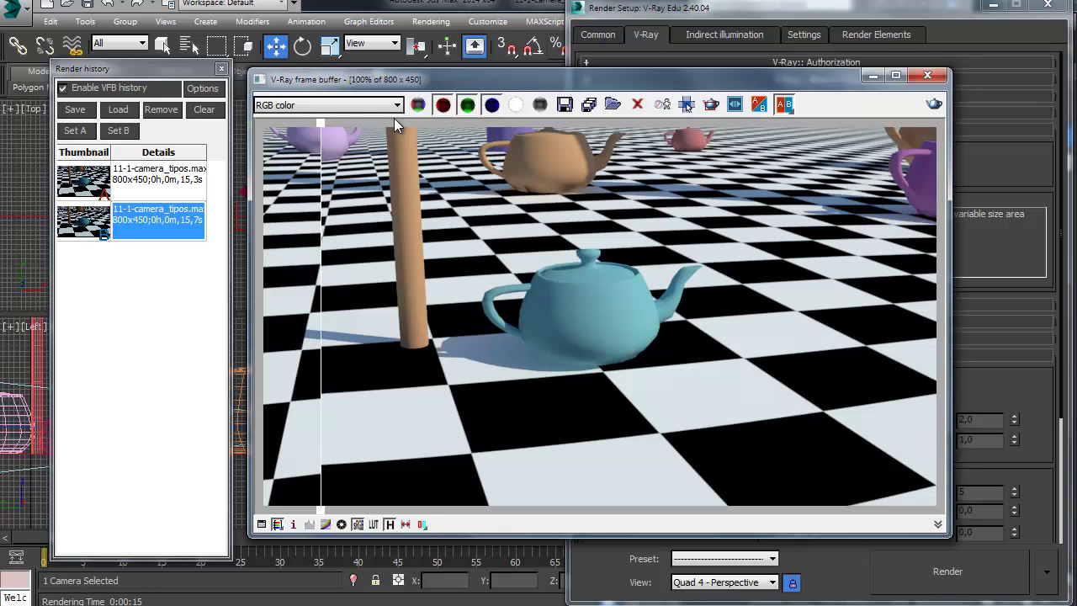
pyautogui.moveTo(318, 126); pyautogui.dragTo(582, 99)
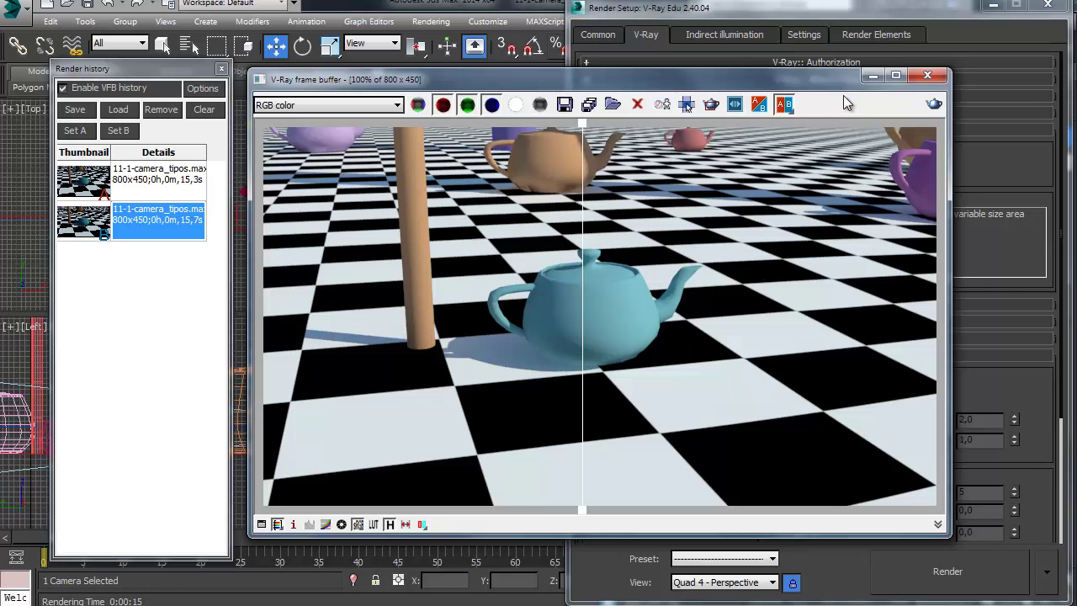
pyautogui.click(927, 75)
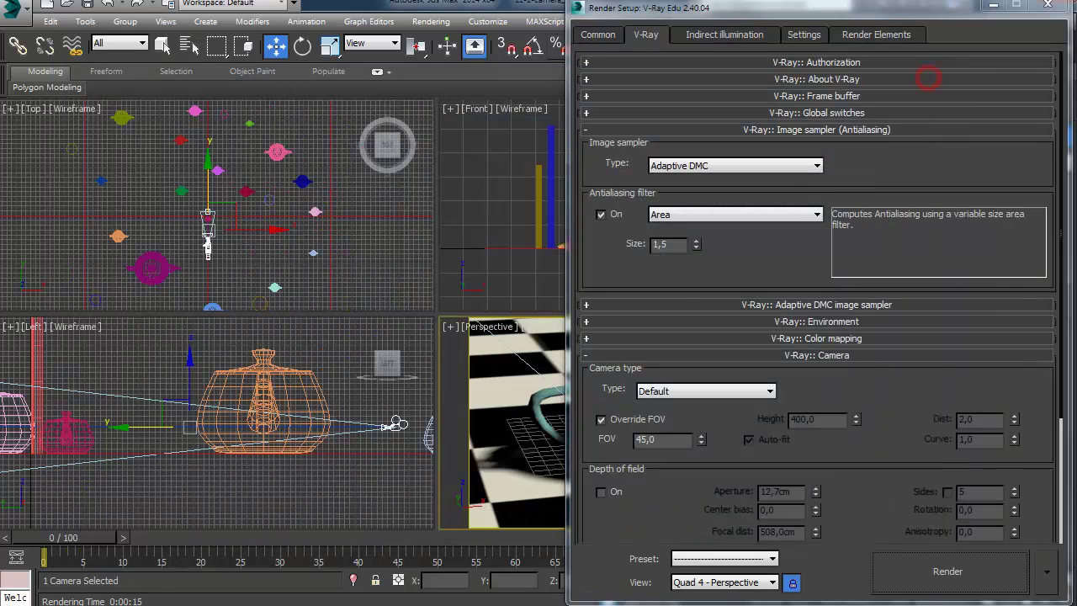
# Step: Set the camera type to Cylindrical (ortho) and render the Perspective view with the FOV override on, and again with it off
pyautogui.click(741, 392)
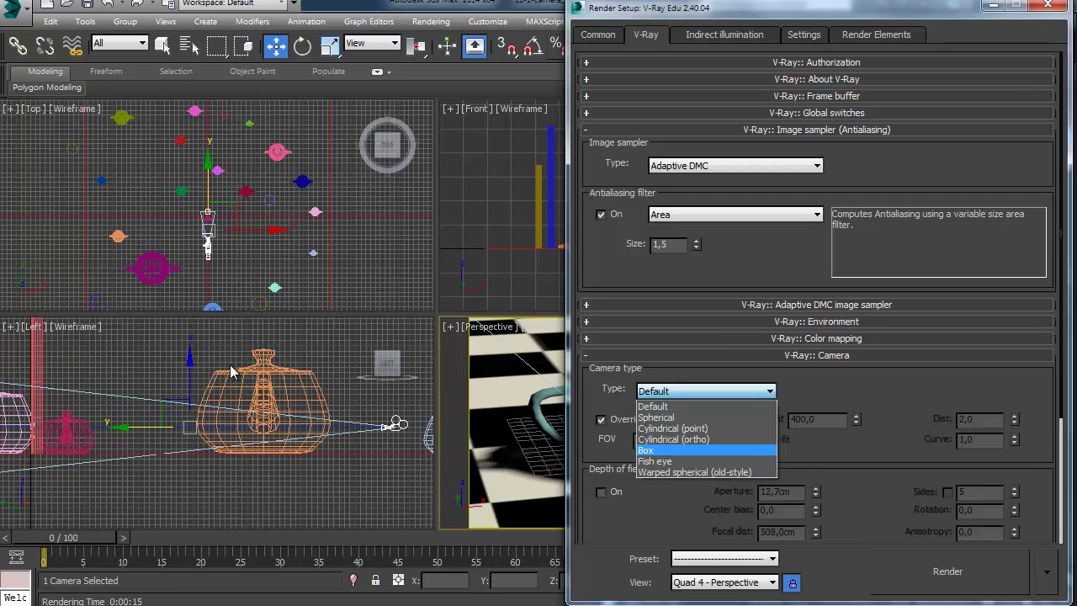
pyautogui.click(684, 441)
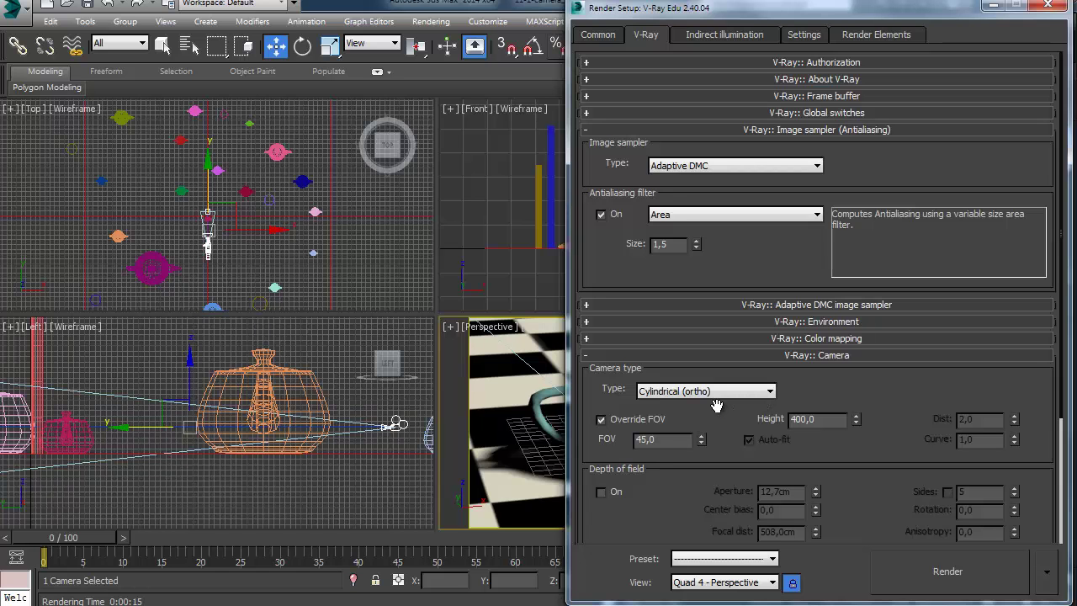
pyautogui.click(916, 577)
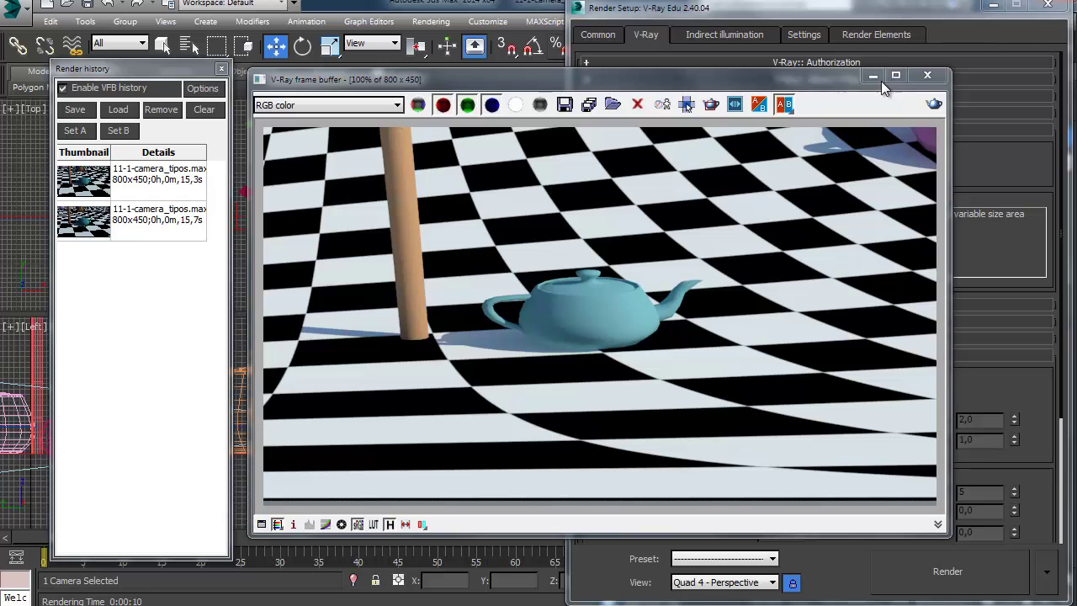
pyautogui.click(926, 77)
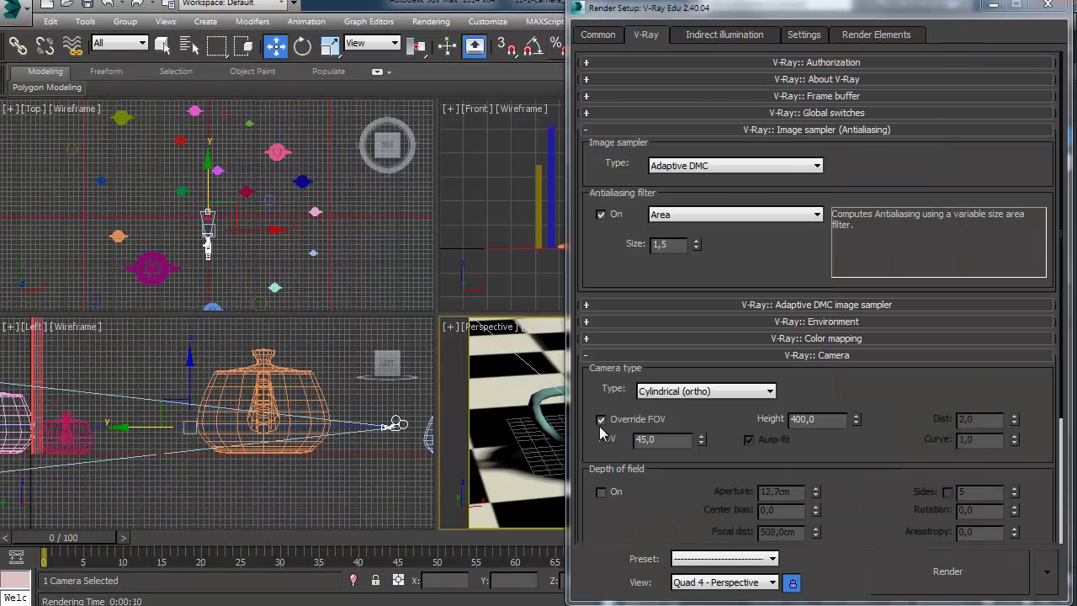
pyautogui.click(601, 420)
pyautogui.click(956, 584)
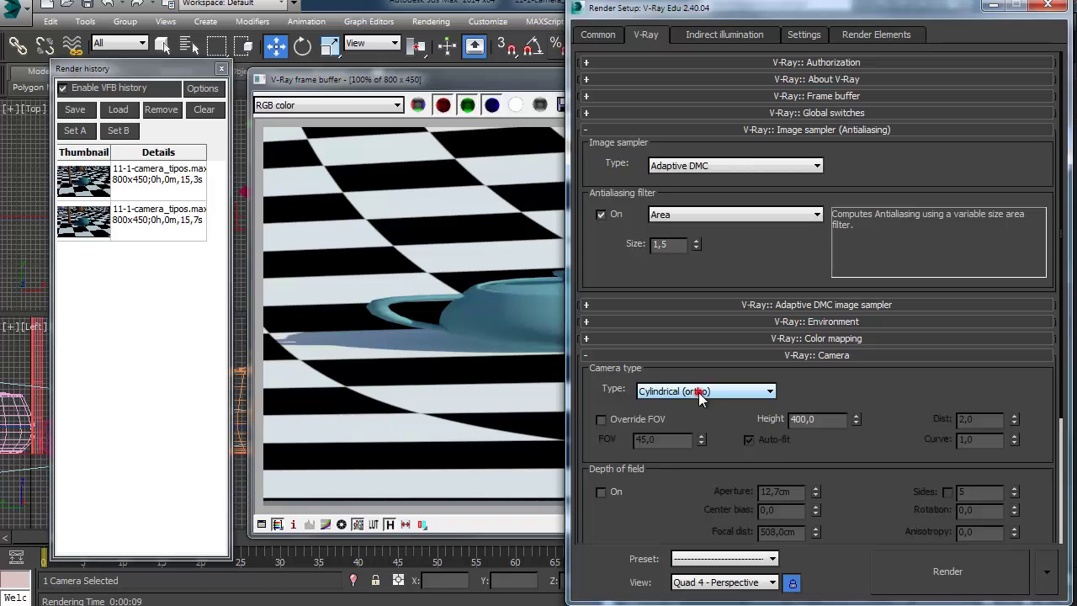
# Step: Switch the camera type to Cylindrical (point) and back to Cylindrical (ortho) to compare which parameters each one offers
pyautogui.click(699, 391)
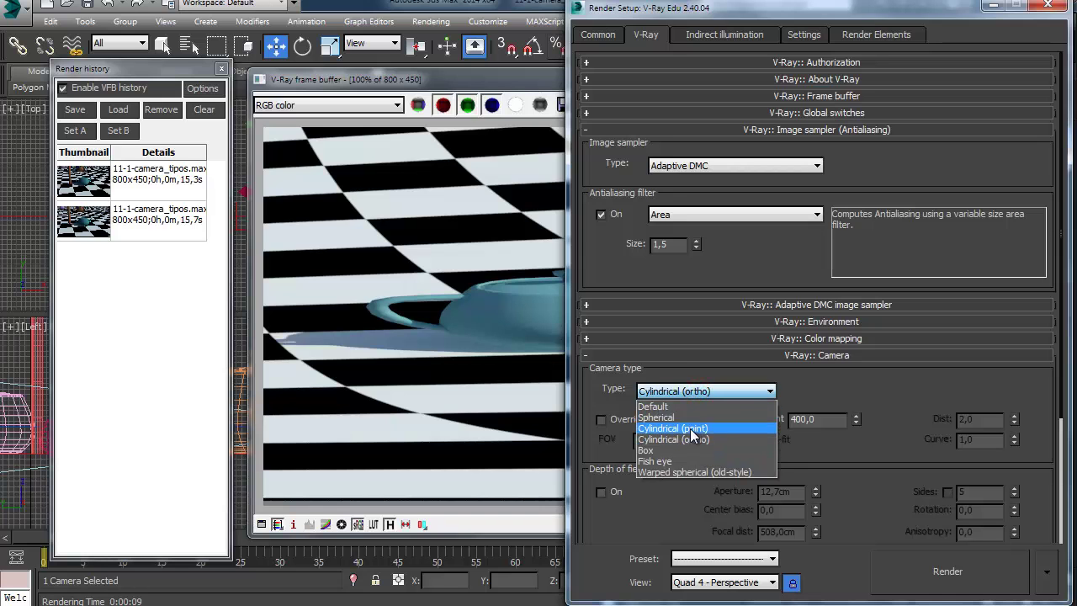
pyautogui.click(690, 428)
pyautogui.click(688, 391)
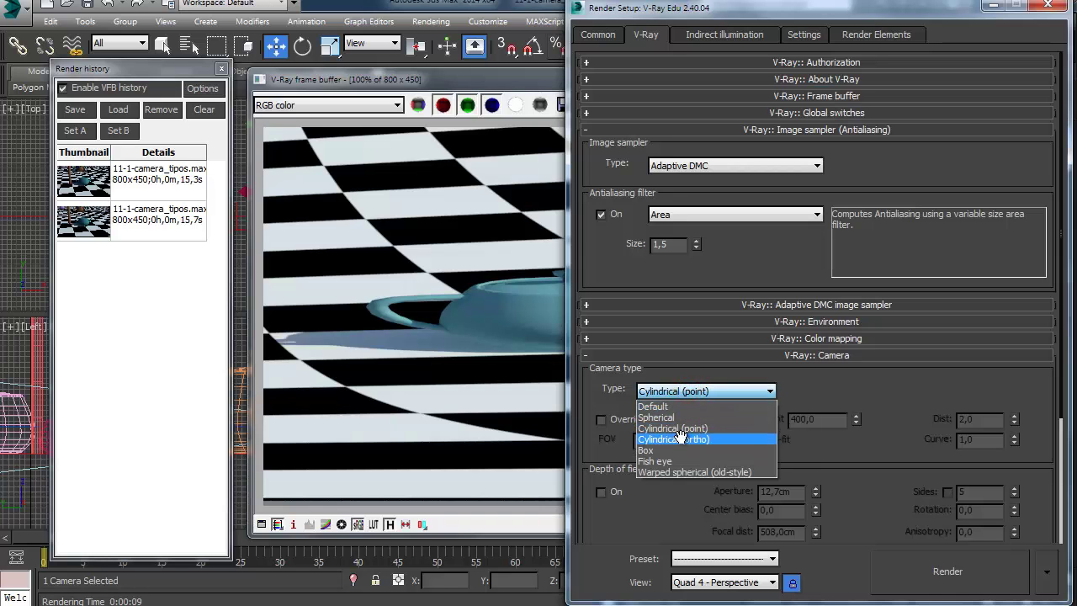
pyautogui.click(683, 439)
# Step: Set the Cylindrical (ortho) camera's Height to 100 and render the Perspective view
pyautogui.click(830, 420)
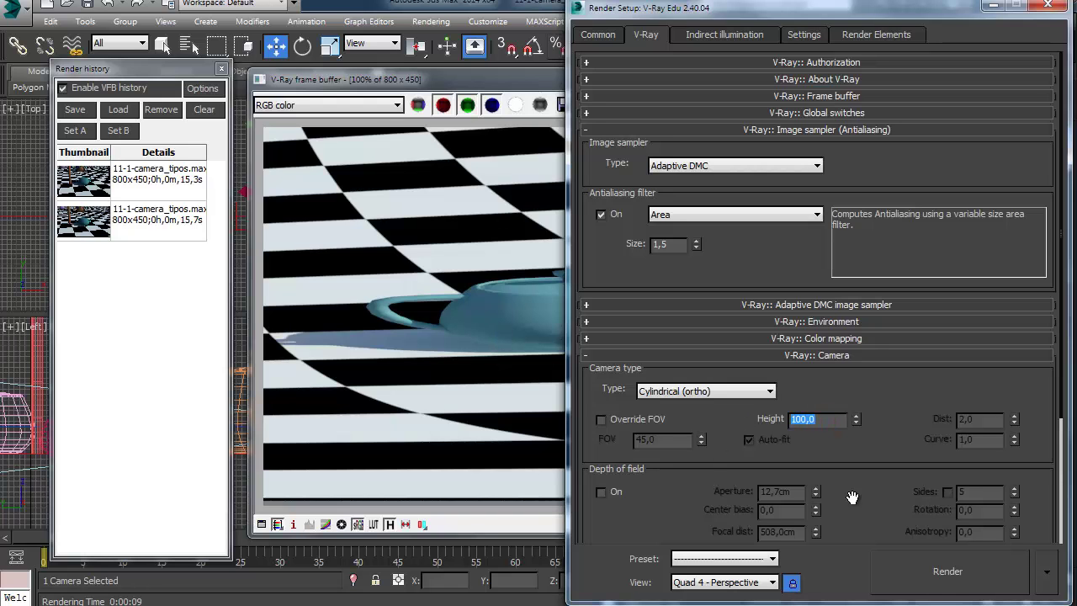
pyautogui.click(942, 572)
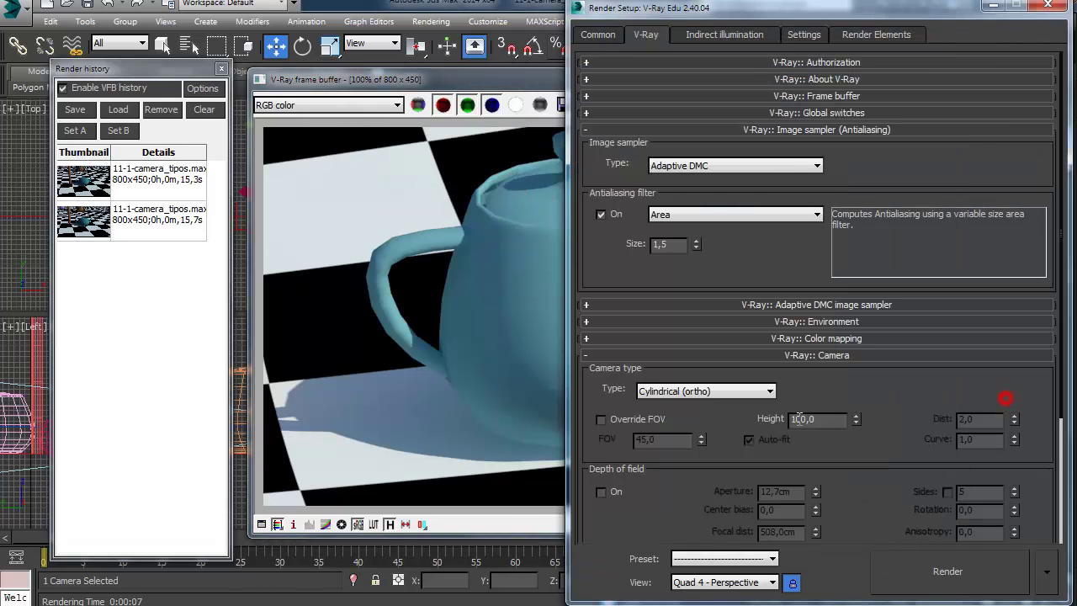
pyautogui.click(1006, 400)
# Step: Try a larger Height for the Cylindrical (ortho) camera in another render
pyautogui.doubleClick(823, 420)
pyautogui.click(935, 564)
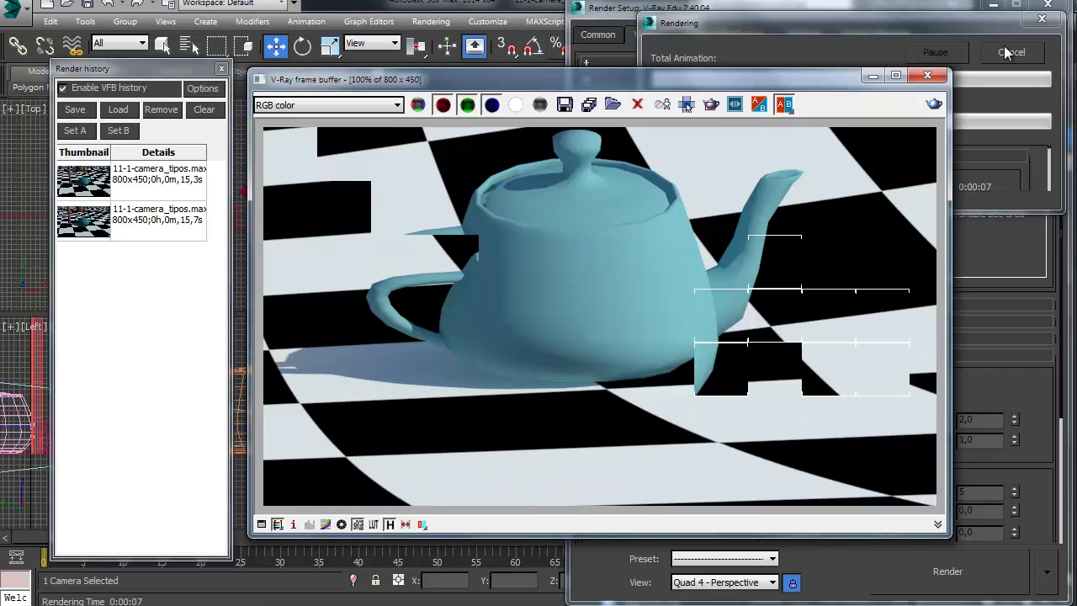
pyautogui.click(831, 447)
# Step: Set the Cylindrical (ortho) camera's Height to 140 and render the Perspective view again
pyautogui.doubleClick(825, 418)
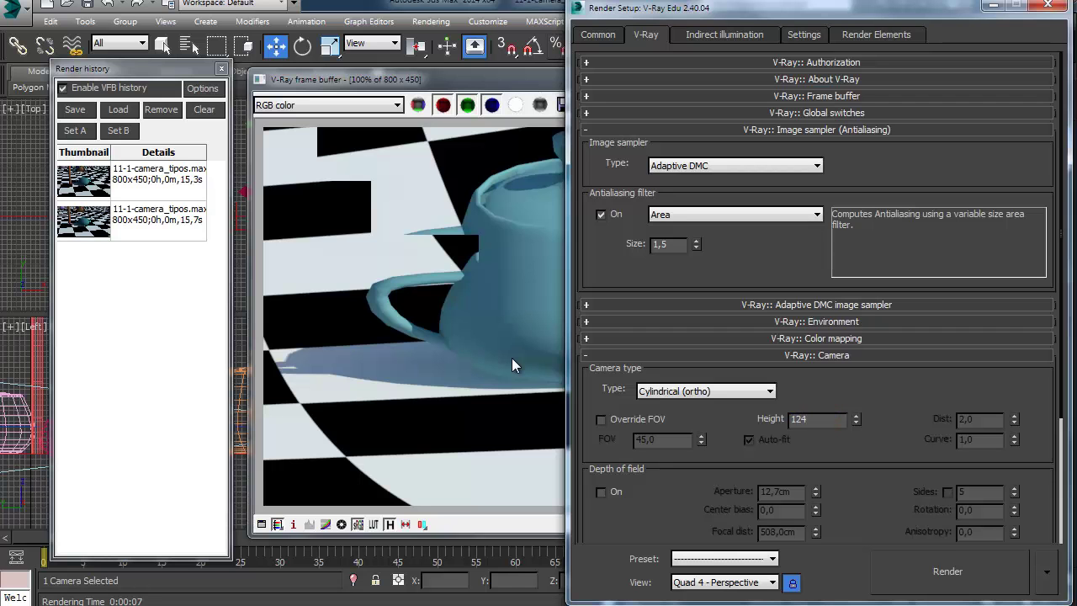
pyautogui.write('140')
pyautogui.press('Return')
pyautogui.click(948, 573)
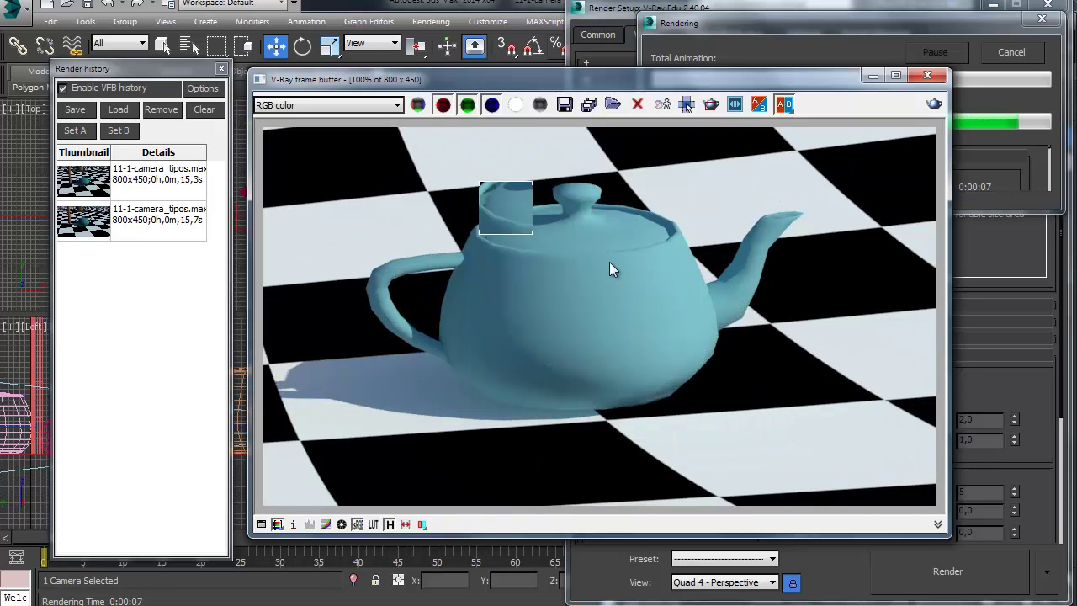
pyautogui.click(928, 76)
# Step: Display the Front viewport with realistic shading, orbit it into an orthographic overview of the scene and maximize it
pyautogui.click(1048, 5)
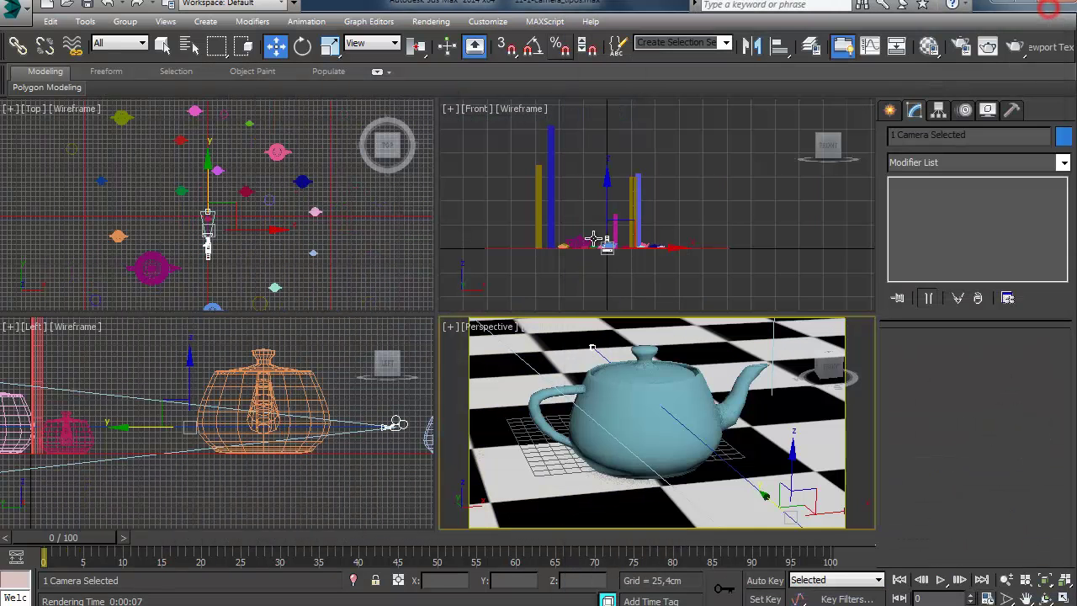
pyautogui.rightClick(574, 232)
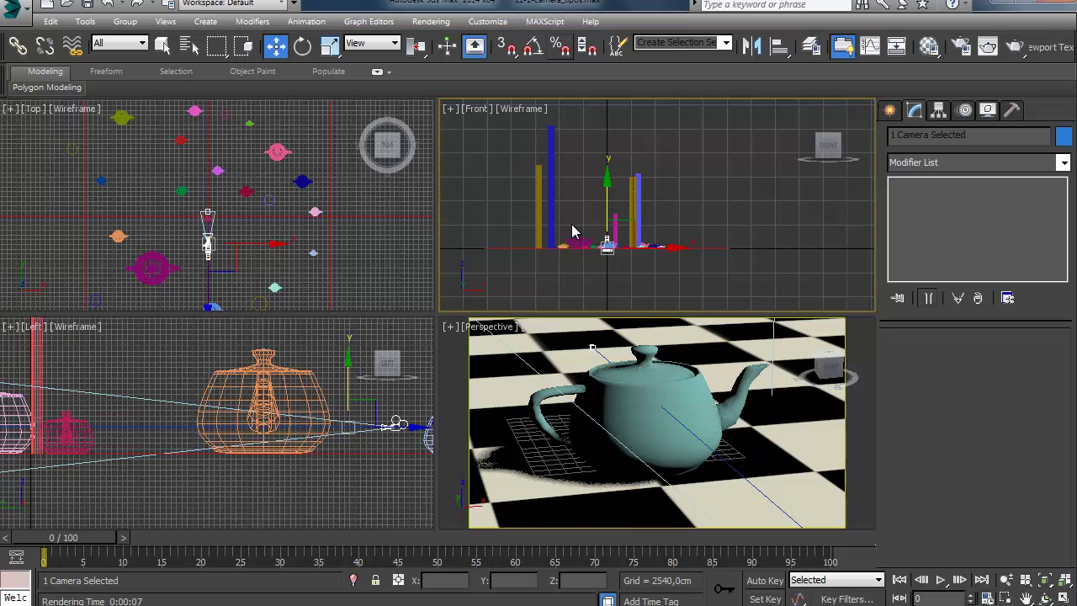
pyautogui.press('F3')
pyautogui.keyDown('alt'); pyautogui.moveTo(570, 235); pyautogui.dragTo(602, 240, button='middle'); pyautogui.keyUp('alt')
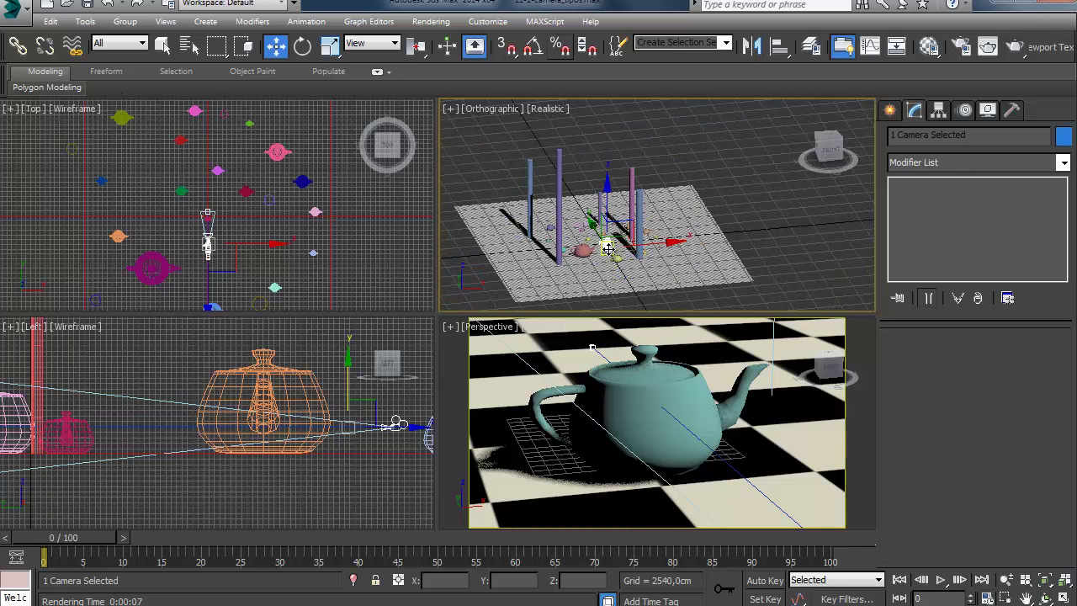
pyautogui.keyDown('alt'); pyautogui.moveTo(606, 243); pyautogui.dragTo(619, 250, button='middle'); pyautogui.keyUp('alt')
pyautogui.hotkey('alt', 'w')
pyautogui.scroll(8, 469, 247)
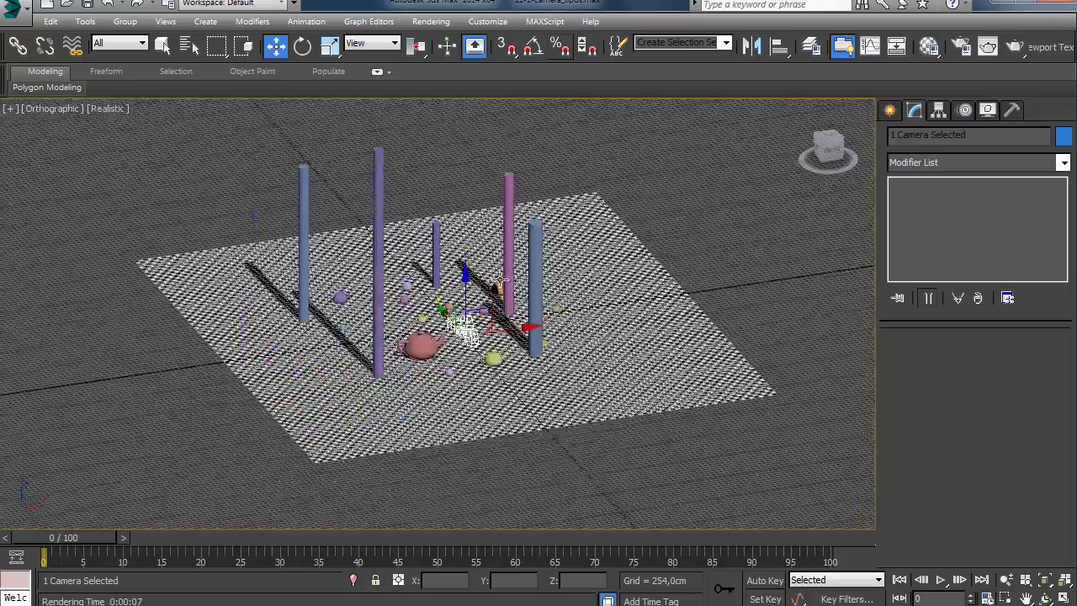
pyautogui.scroll(10, 496, 233)
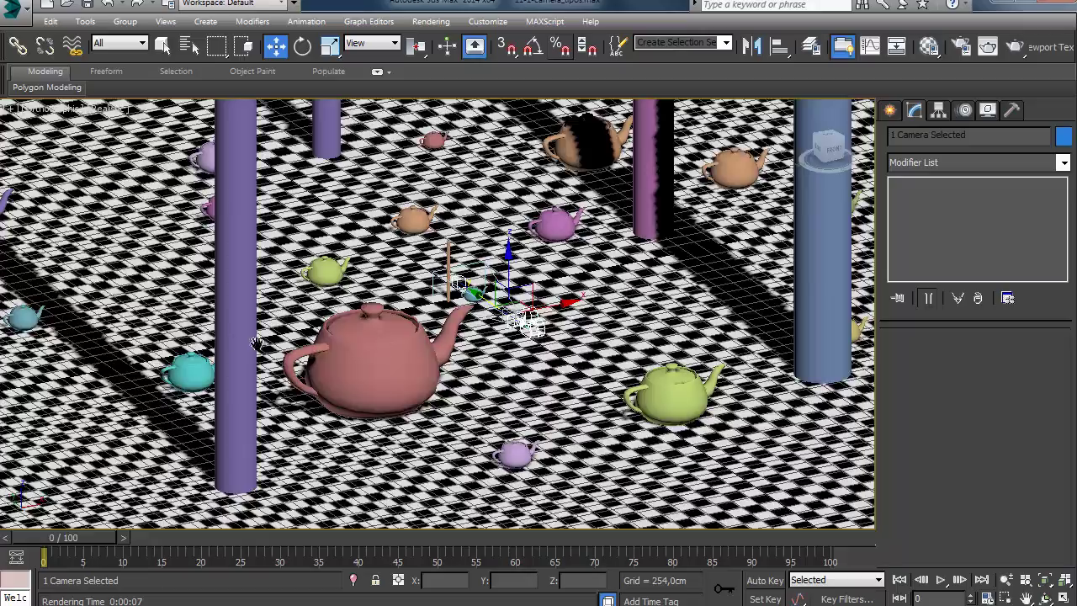
# Step: Change the maximized orthographic view to a perspective overview of the pillars and teapots, and restore the four-viewport layout
pyautogui.scroll(-5, 255, 343)
pyautogui.keyDown('alt'); pyautogui.moveTo(722, 337); pyautogui.dragTo(430, 298, button='middle'); pyautogui.keyUp('alt')
pyautogui.scroll(-4, 608, 301)
pyautogui.scroll(3, 415, 296)
pyautogui.press('p')
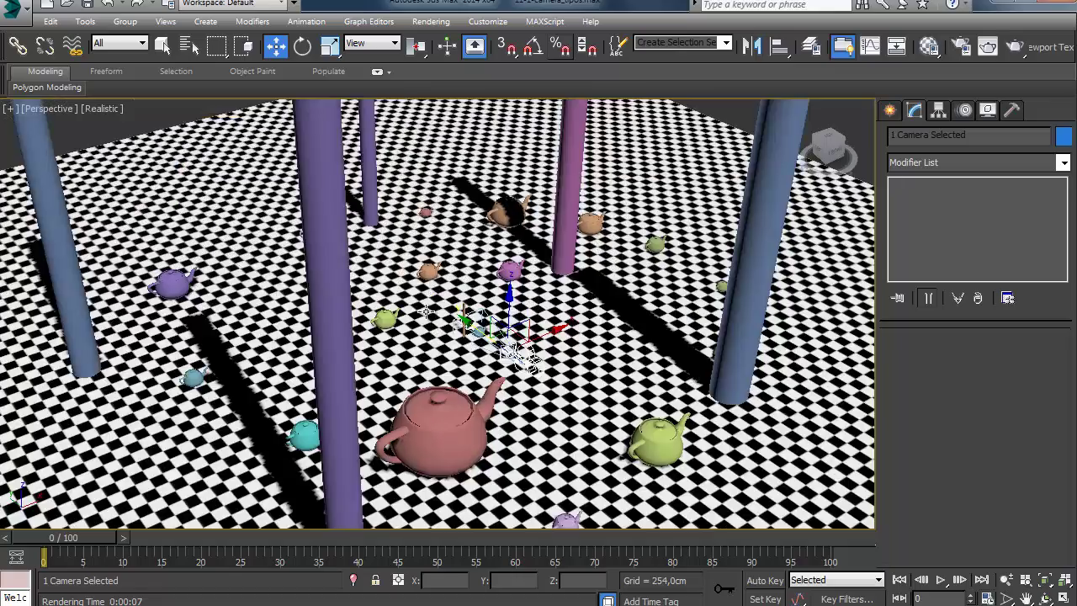
pyautogui.keyDown('alt'); pyautogui.moveTo(360, 367); pyautogui.dragTo(527, 357, button='middle'); pyautogui.keyUp('alt')
pyautogui.hotkey('alt', 'w')
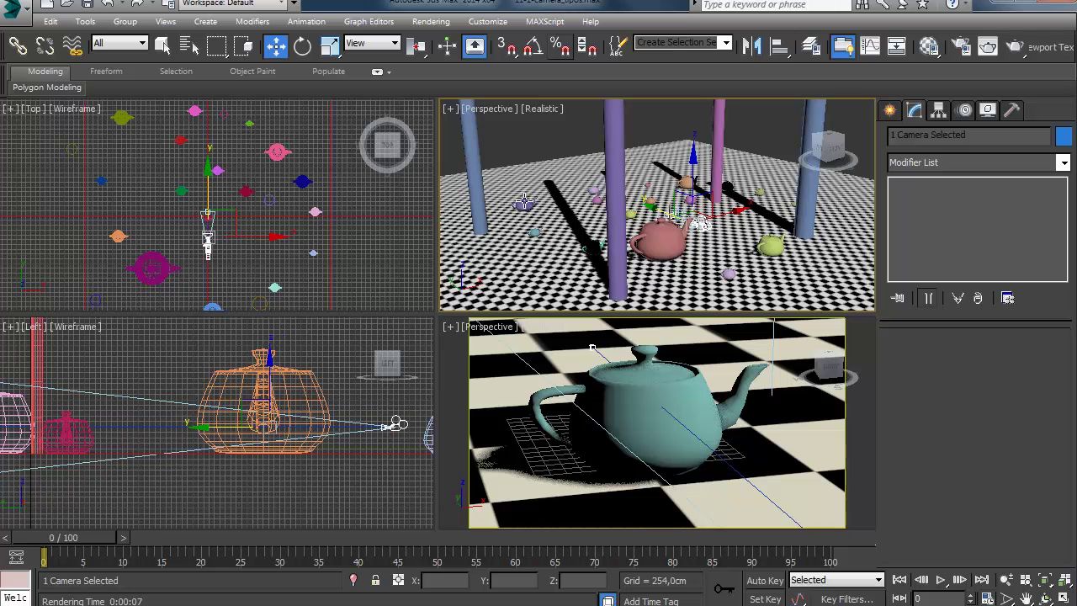
# Step: Set the V-Ray camera type to Box and render the Perspective view of the blue teapot
pyautogui.rightClick(461, 368)
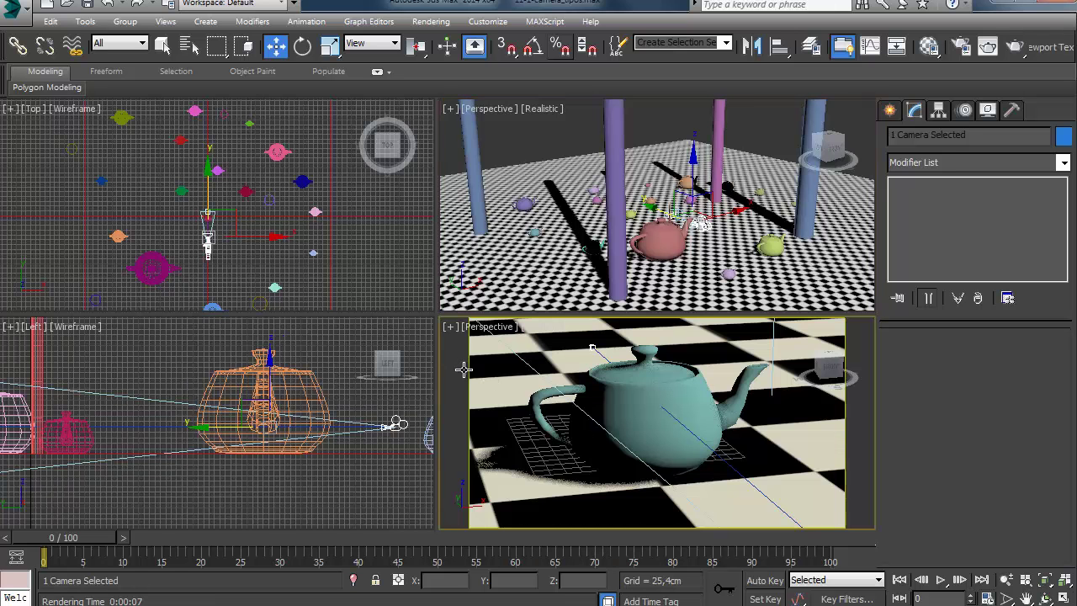
pyautogui.click(960, 50)
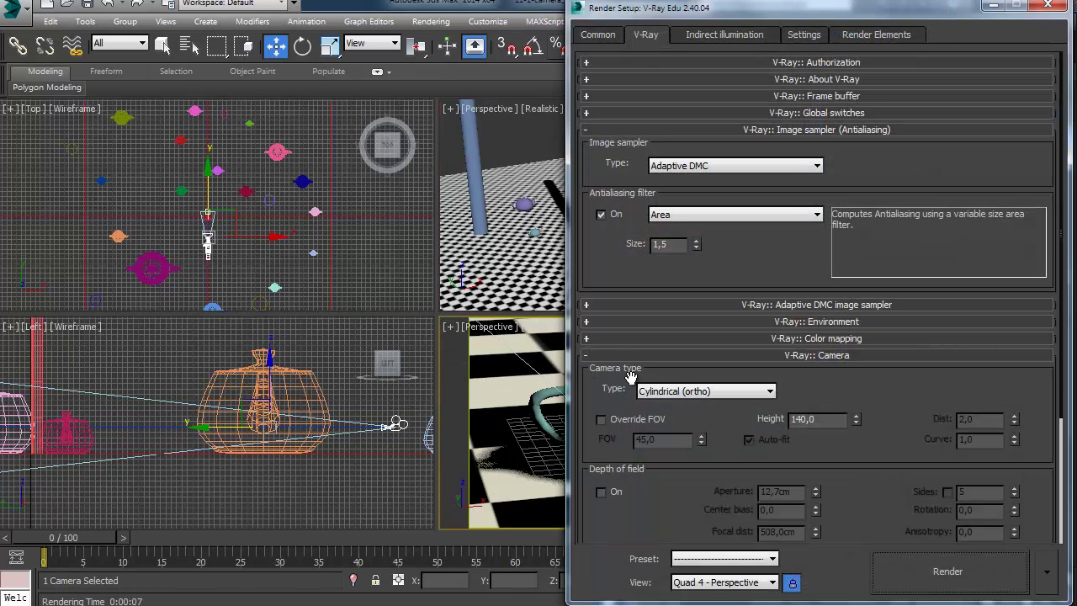
pyautogui.click(673, 392)
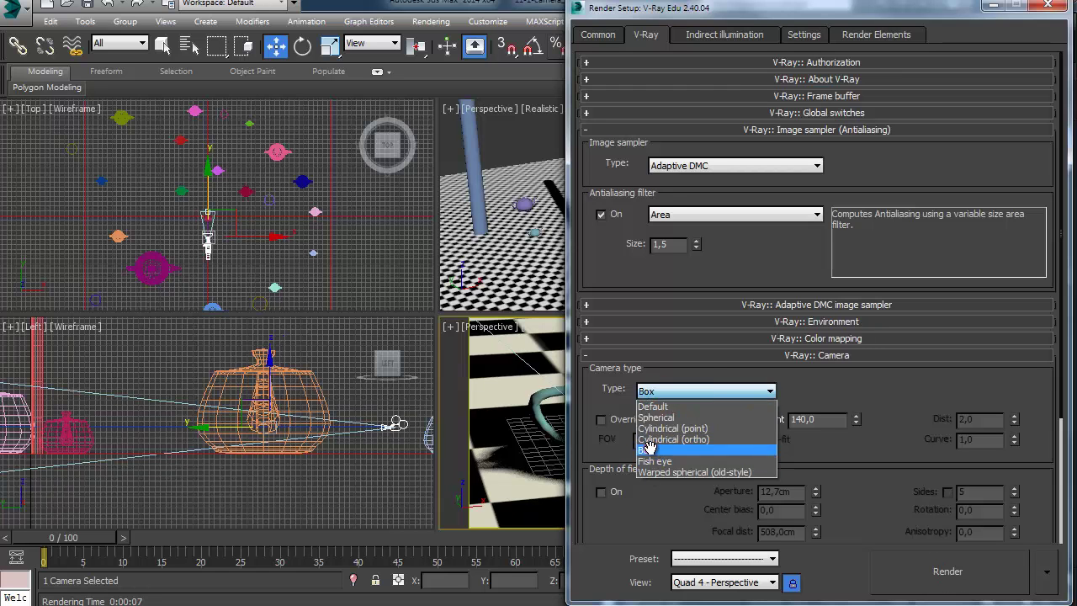
pyautogui.click(649, 449)
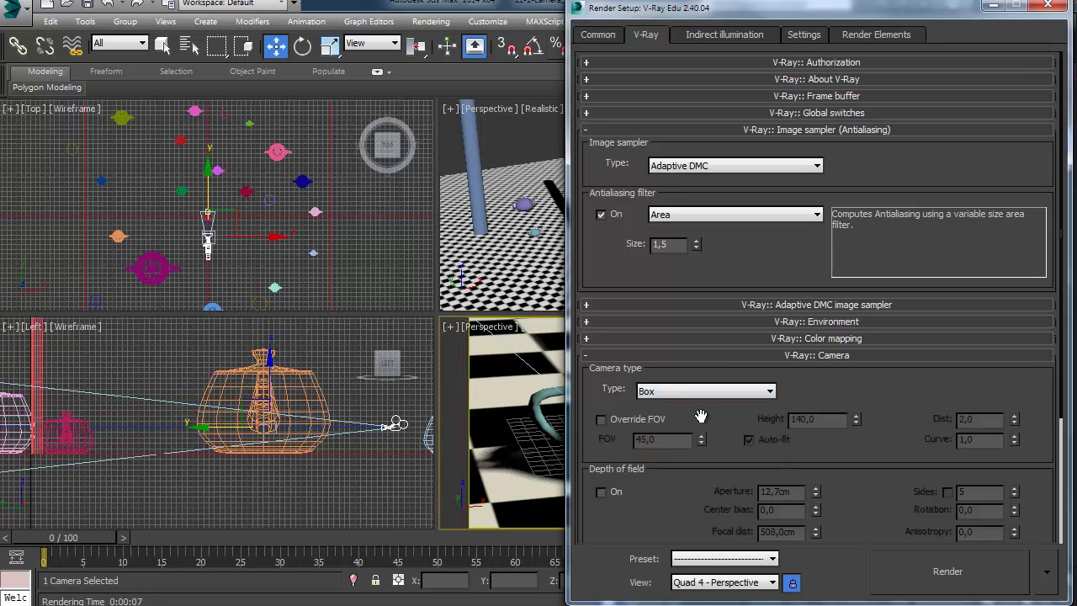
pyautogui.click(937, 554)
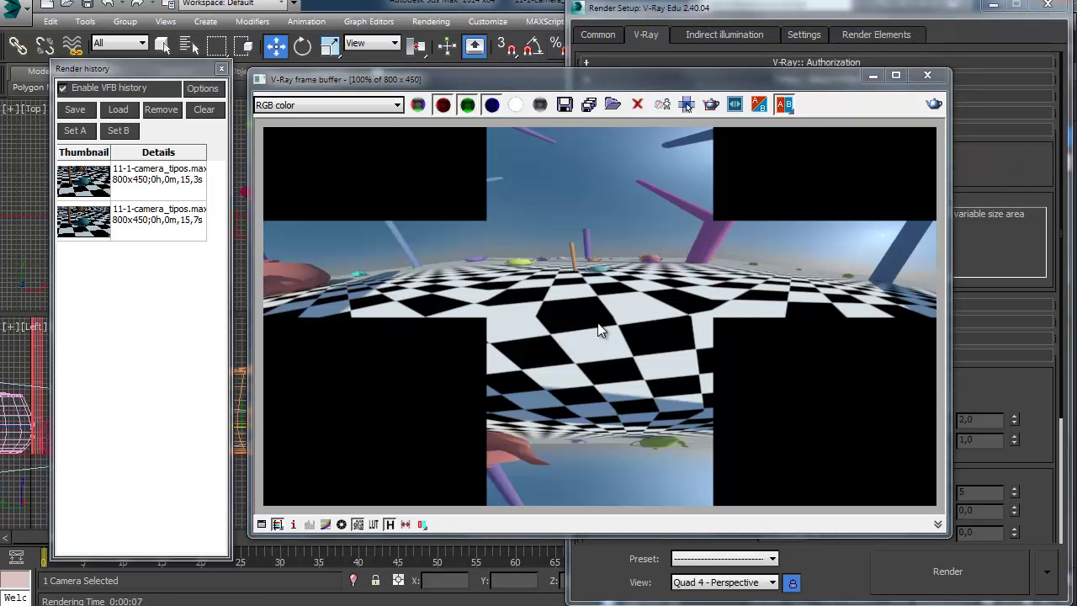
pyautogui.click(928, 75)
pyautogui.click(1049, 7)
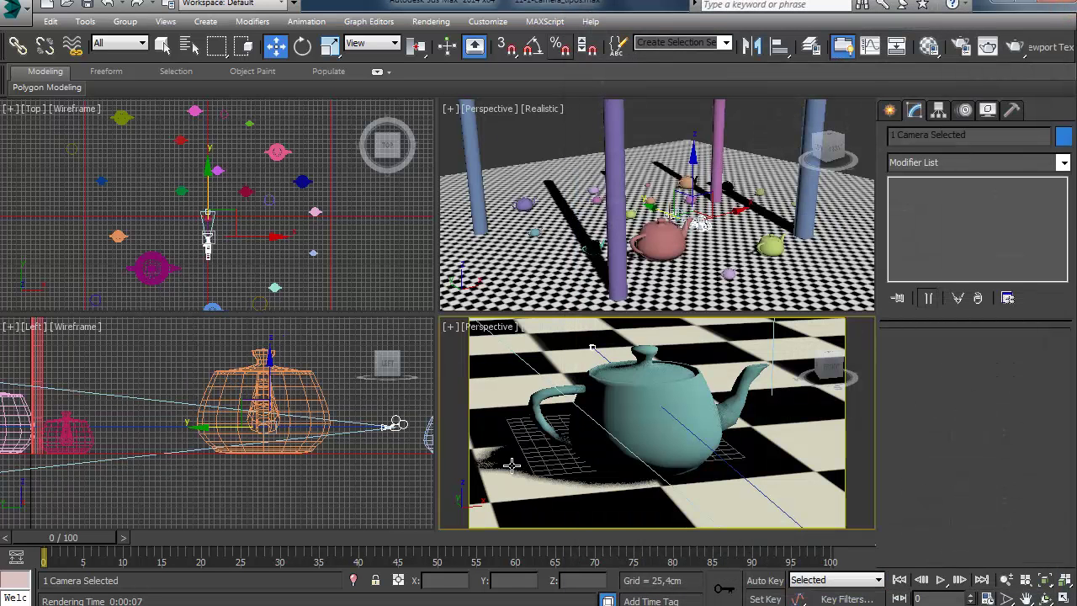
# Step: Switch the active Perspective viewport to Camera001 and set a Custom render output size of 640 x 640
pyautogui.press('c')
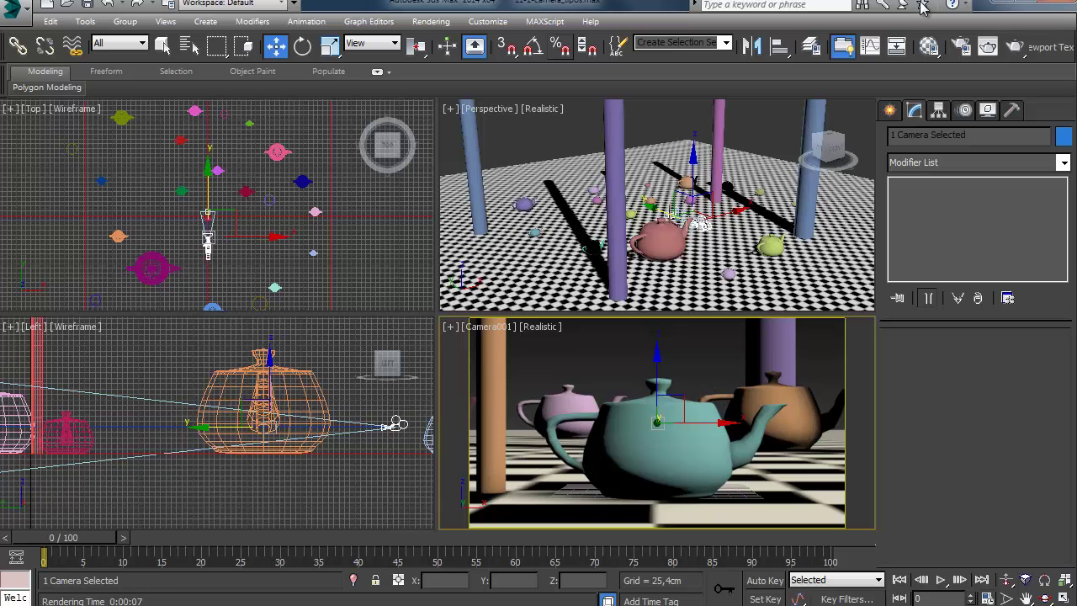
pyautogui.click(962, 48)
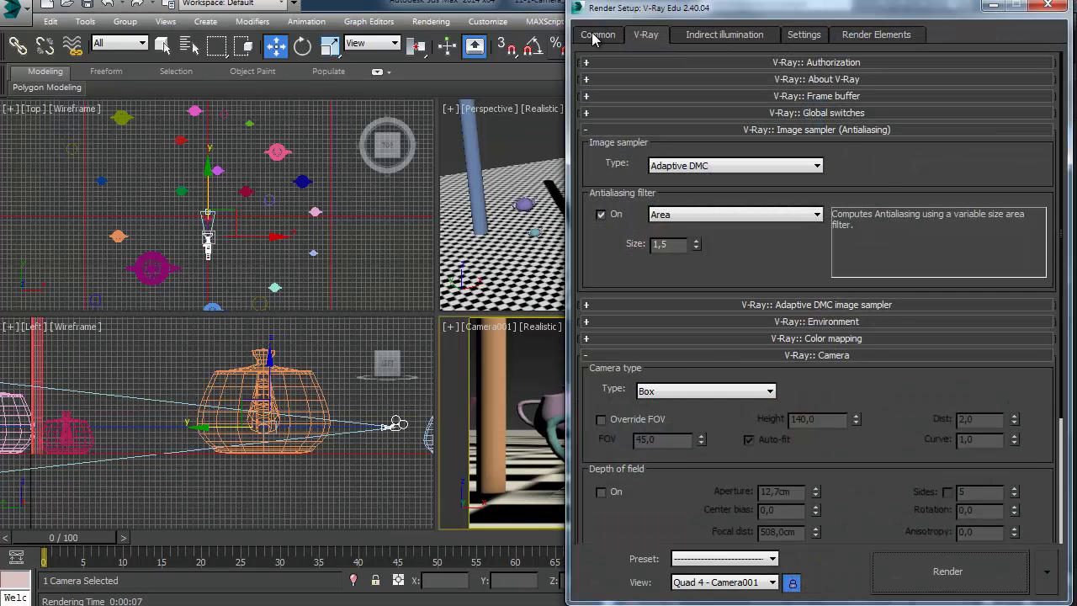
pyautogui.click(596, 35)
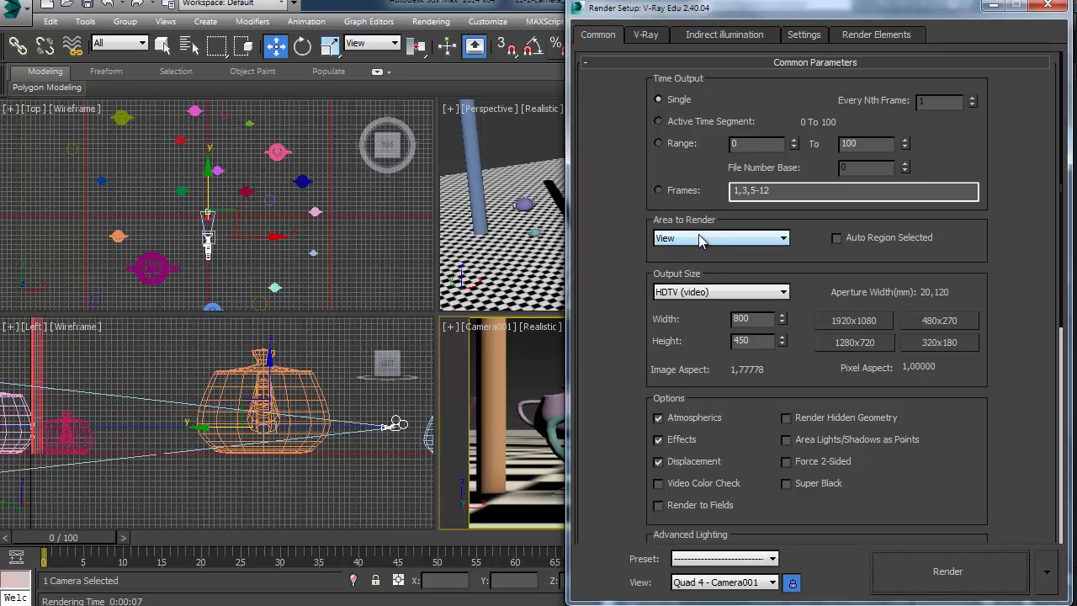
pyautogui.click(694, 293)
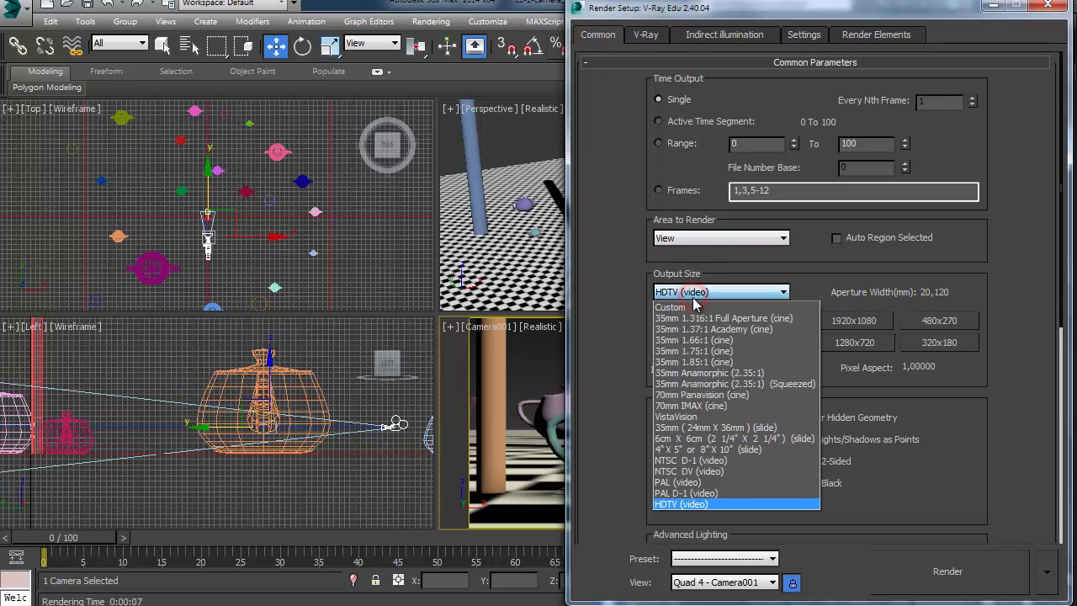
pyautogui.click(693, 307)
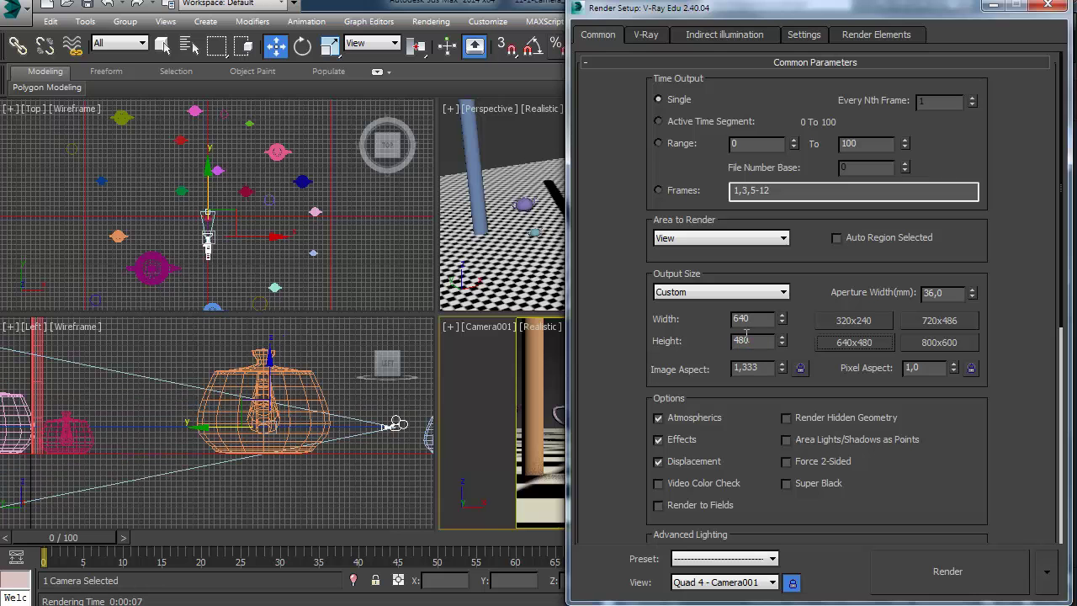
pyautogui.doubleClick(753, 342)
pyautogui.write('640')
pyautogui.press('Return')
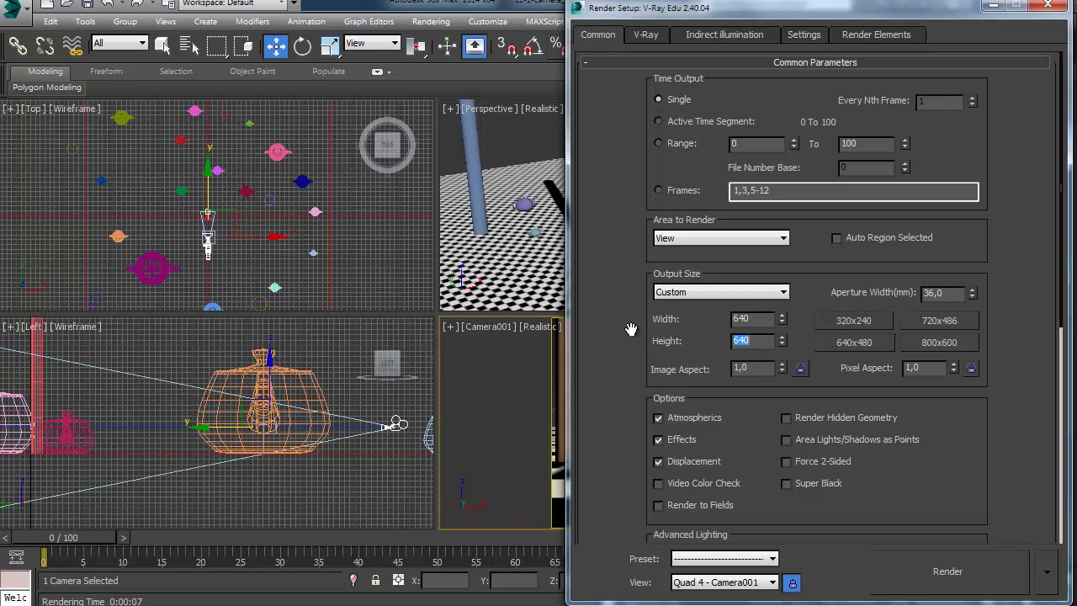
# Step: Render the Camera001 view with the Box camera type and inspect the unfolded faces in the frame buffer
pyautogui.click(940, 579)
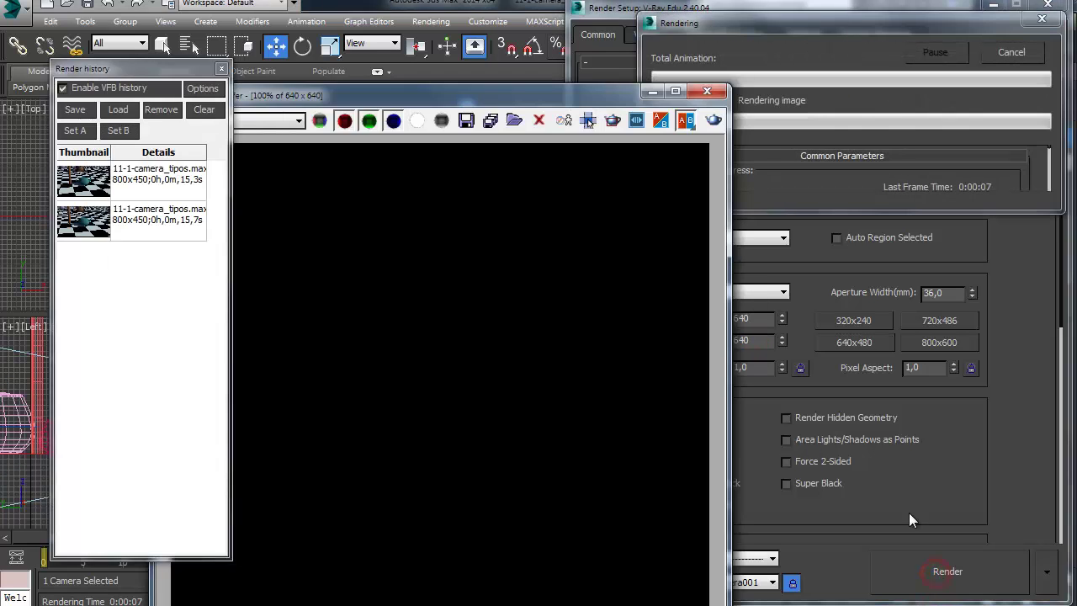
pyautogui.moveTo(377, 99); pyautogui.dragTo(458, 7)
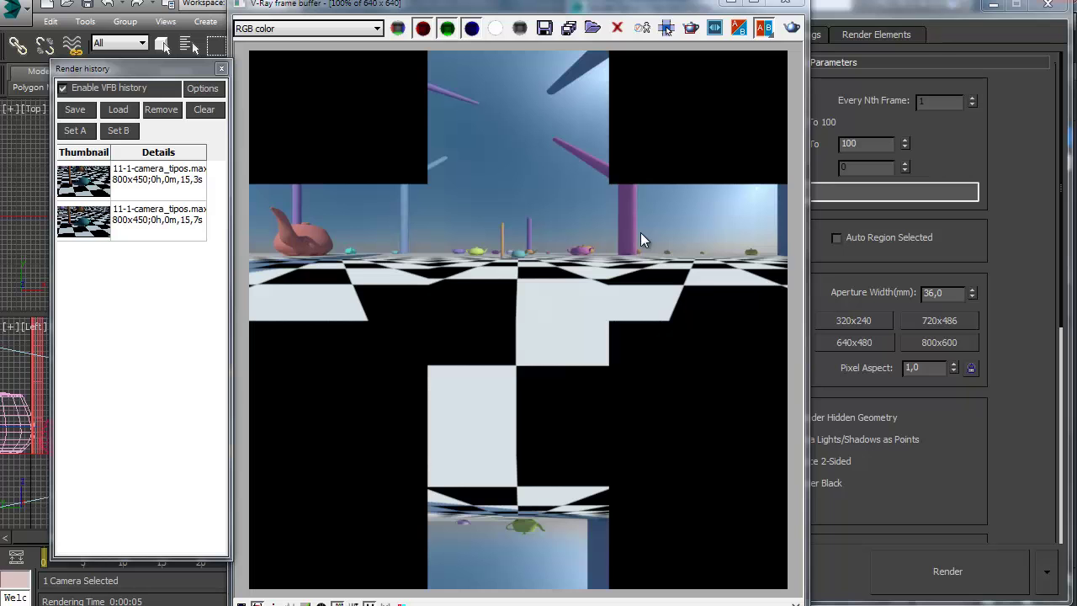
pyautogui.click(954, 456)
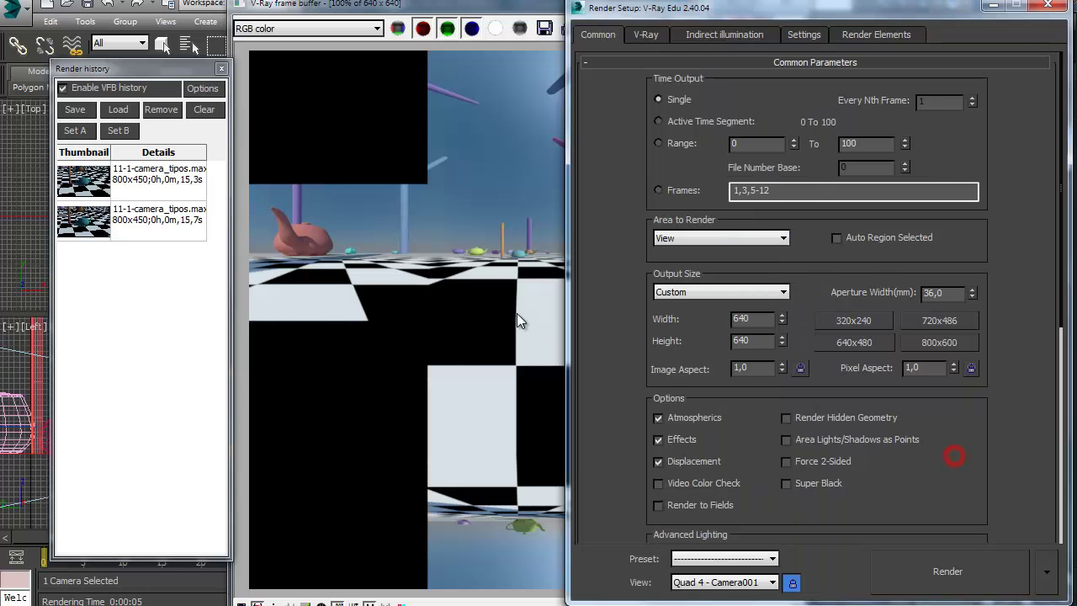
pyautogui.click(376, 272)
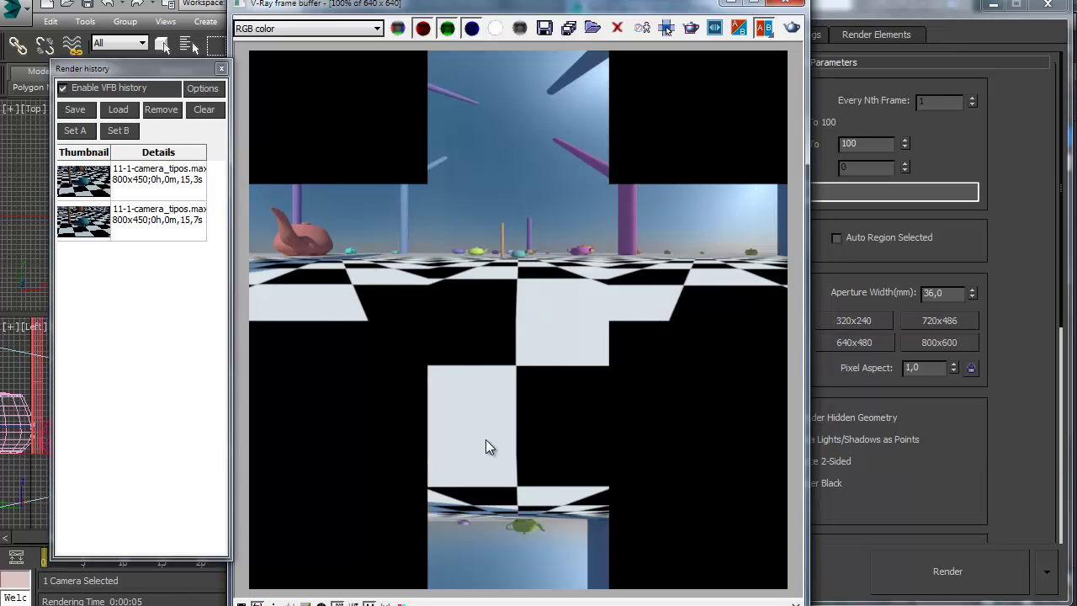
# Step: Set the output size to HDTV (video) with a width of 800 and close the Box render
pyautogui.click(930, 468)
pyautogui.click(711, 292)
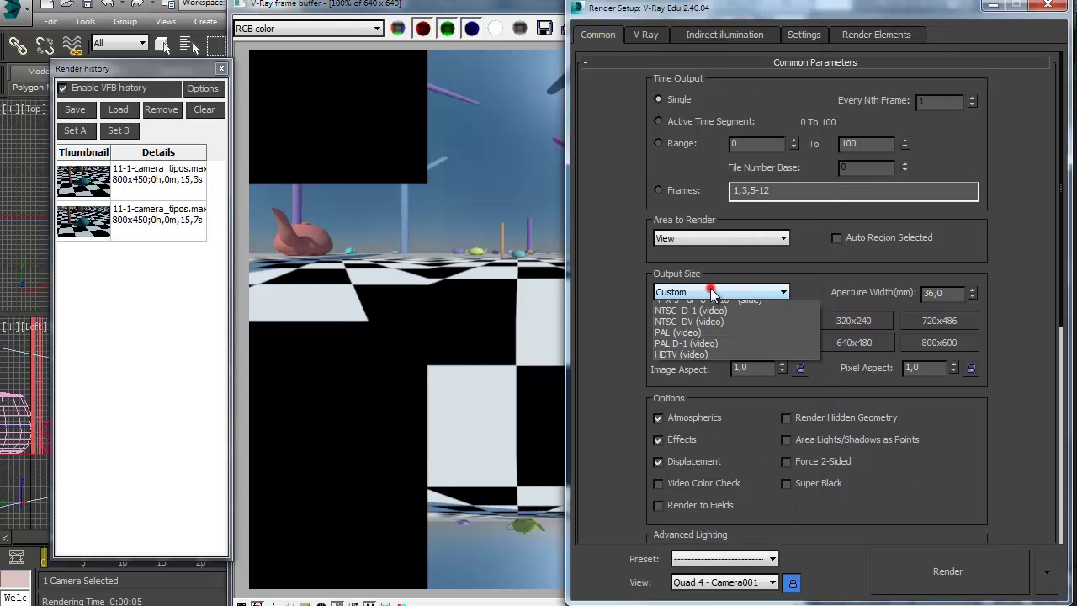
pyautogui.click(685, 504)
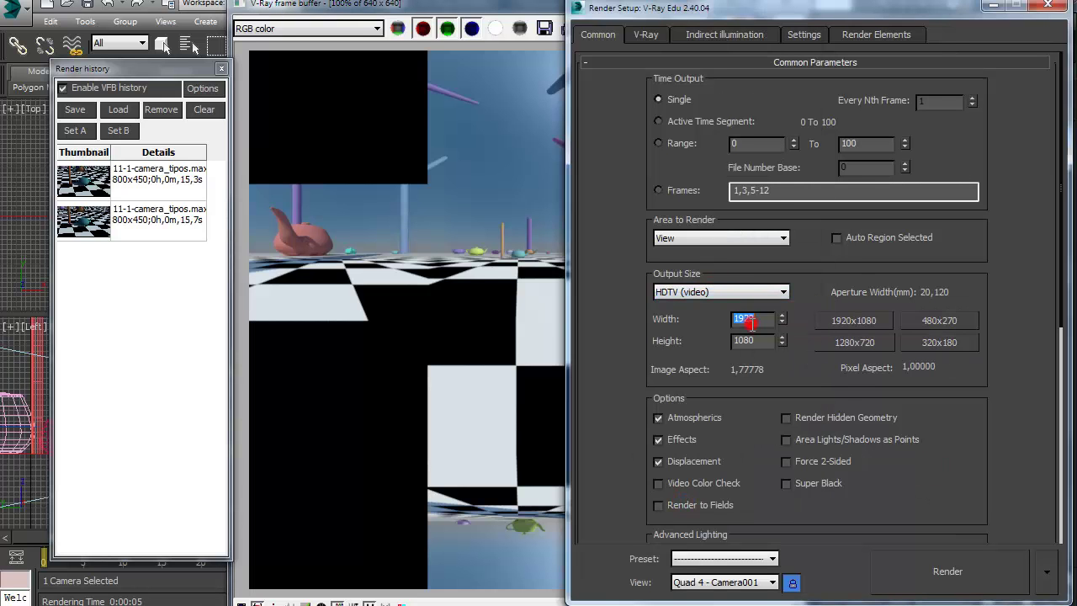
pyautogui.write('80')
pyautogui.click(505, 8)
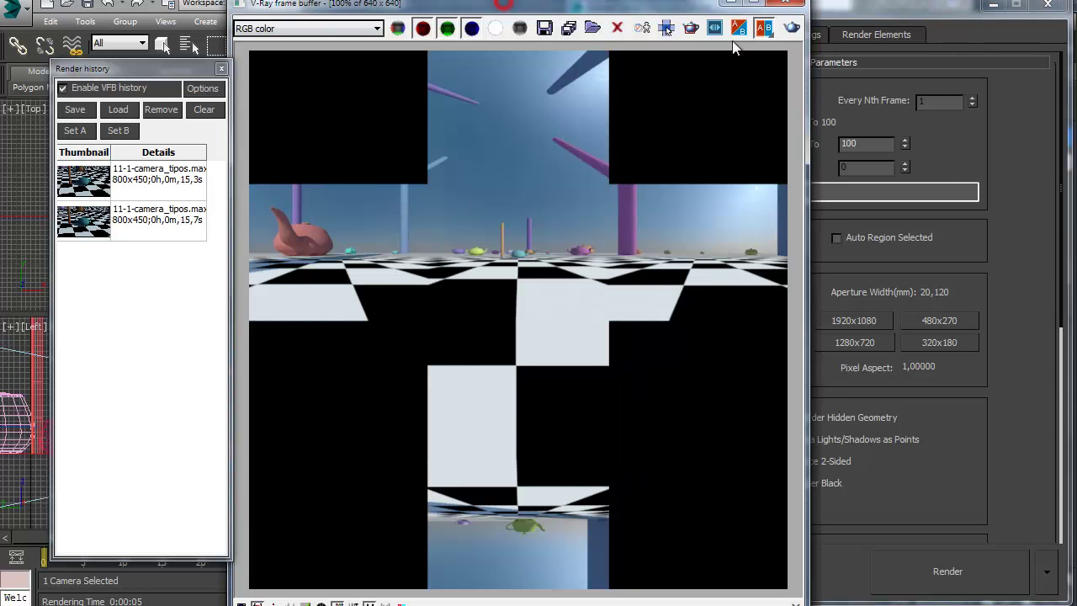
pyautogui.click(784, 5)
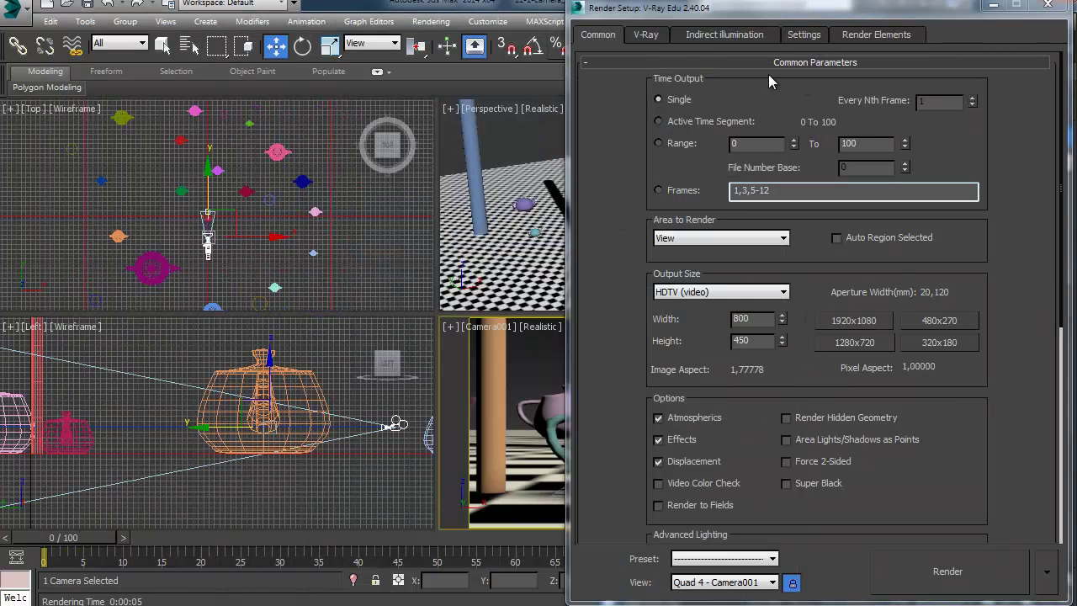
# Step: Set the V-Ray camera type to Fish eye
pyautogui.click(647, 34)
pyautogui.click(669, 392)
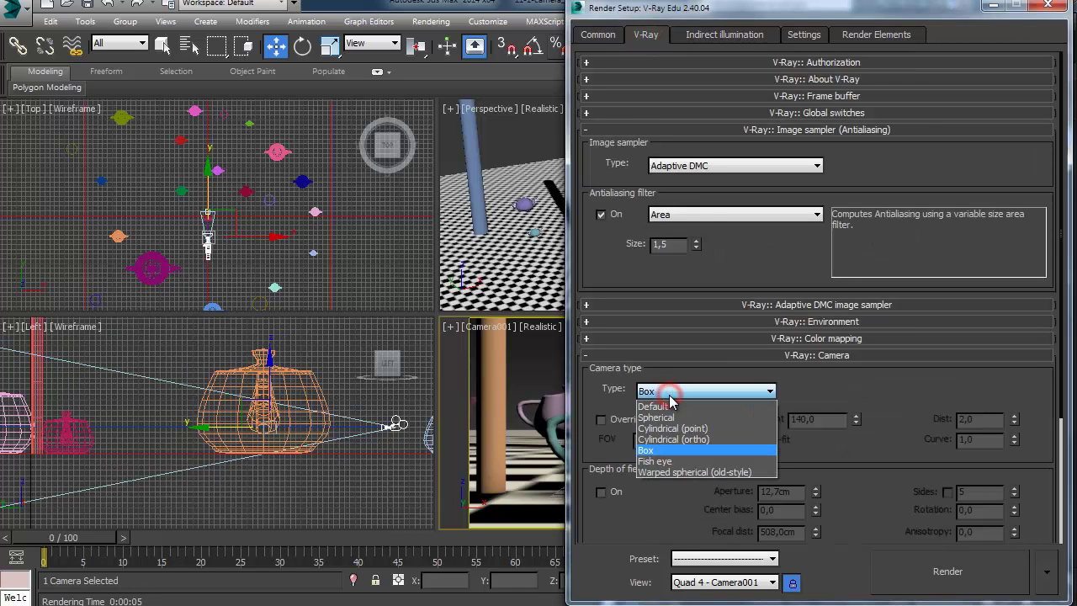
pyautogui.click(662, 462)
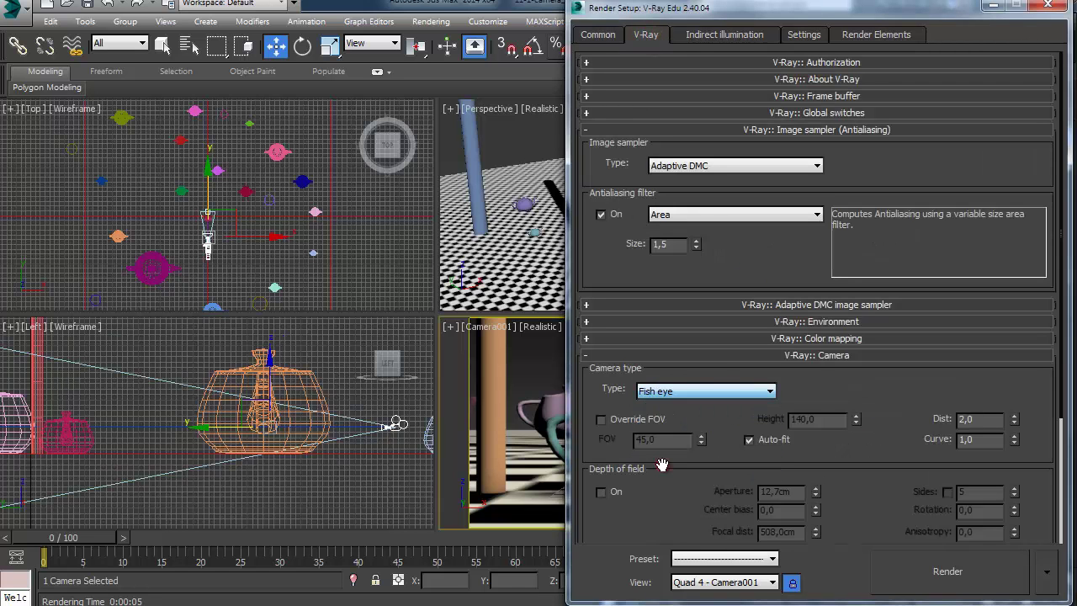
# Step: Compare the Override FOV and other parameters of the Cylindrical (point), Cylindrical (ortho) and Box camera types, returning to Fish eye
pyautogui.click(681, 392)
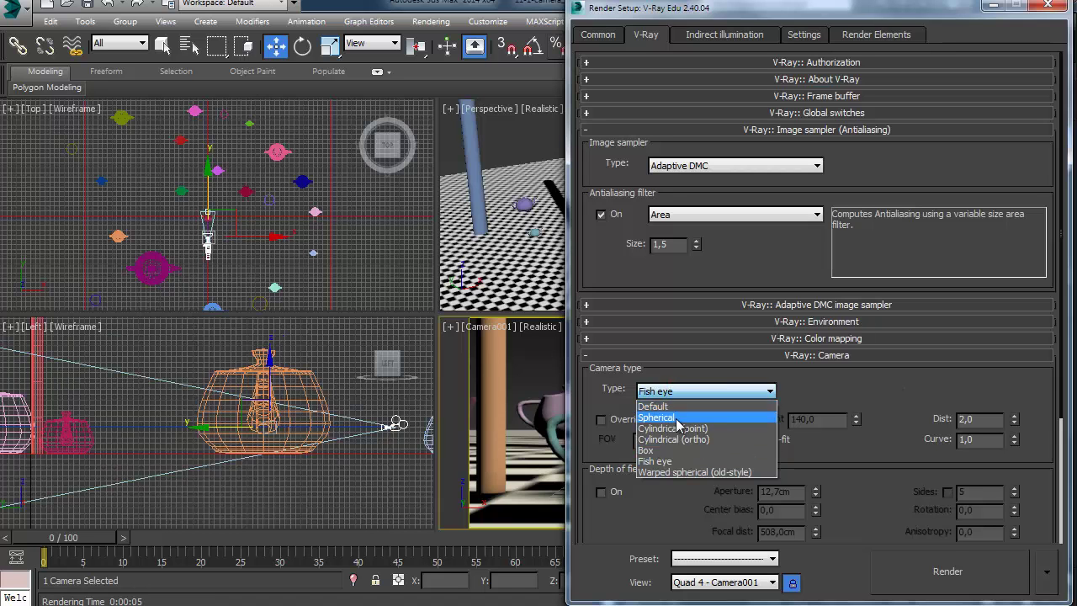
pyautogui.click(670, 428)
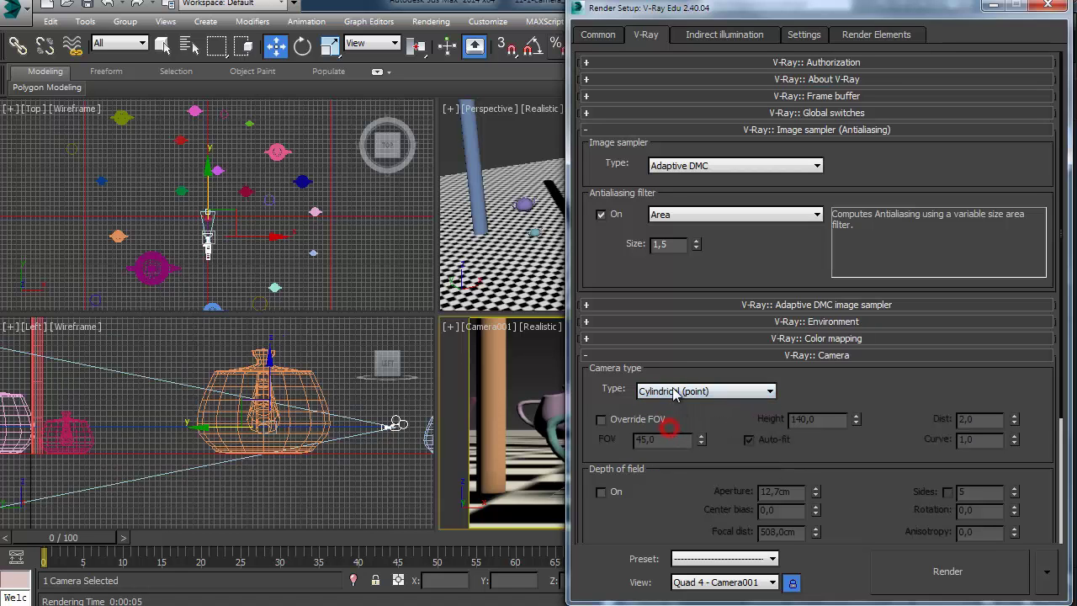
pyautogui.click(602, 420)
pyautogui.click(671, 392)
pyautogui.click(666, 438)
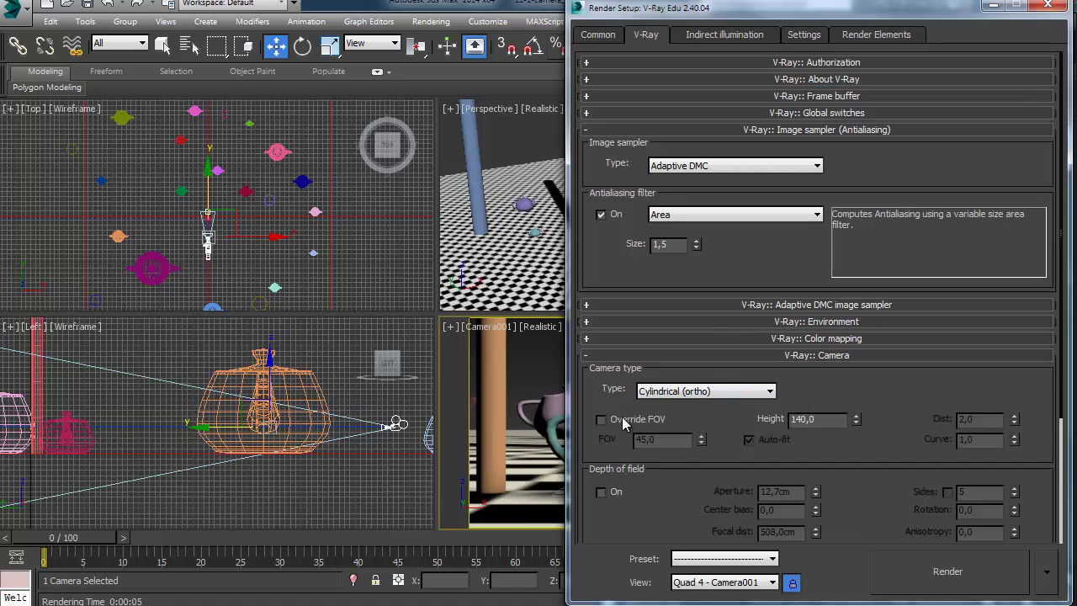
pyautogui.click(693, 393)
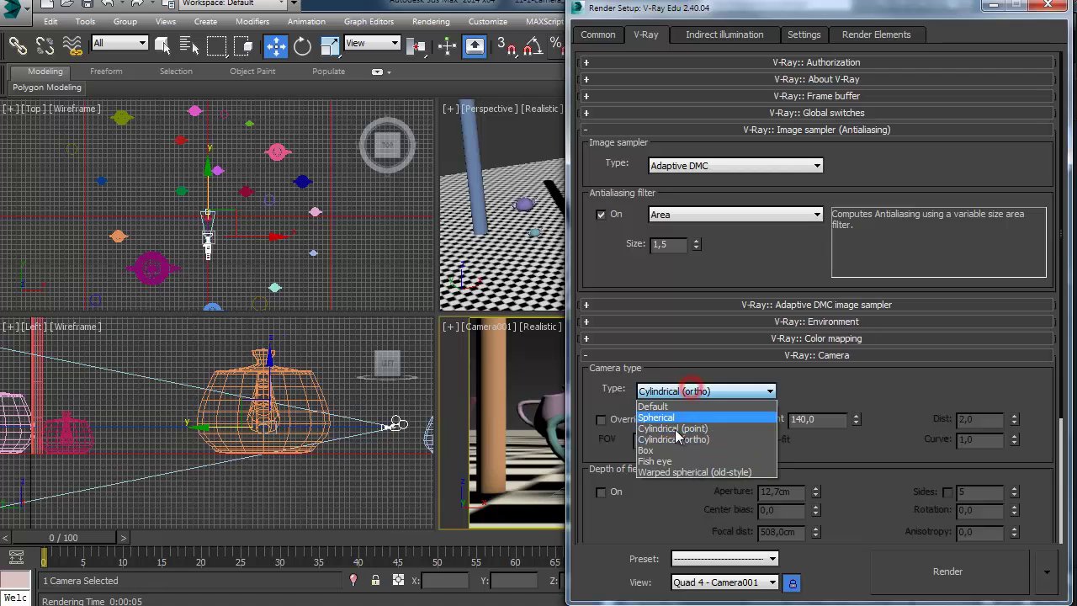
pyautogui.click(672, 451)
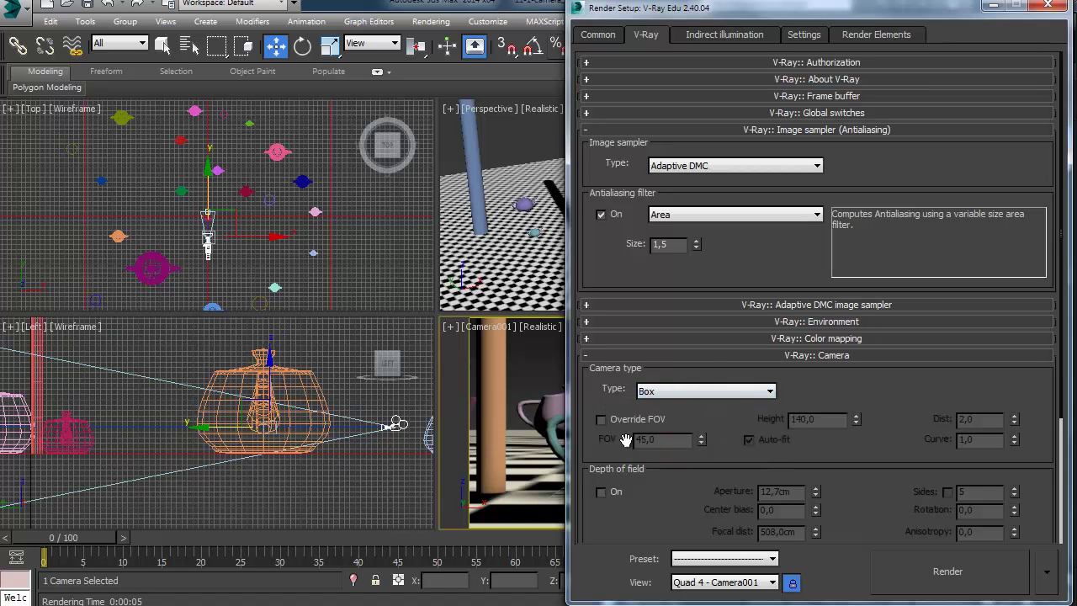
pyautogui.click(754, 390)
pyautogui.click(664, 463)
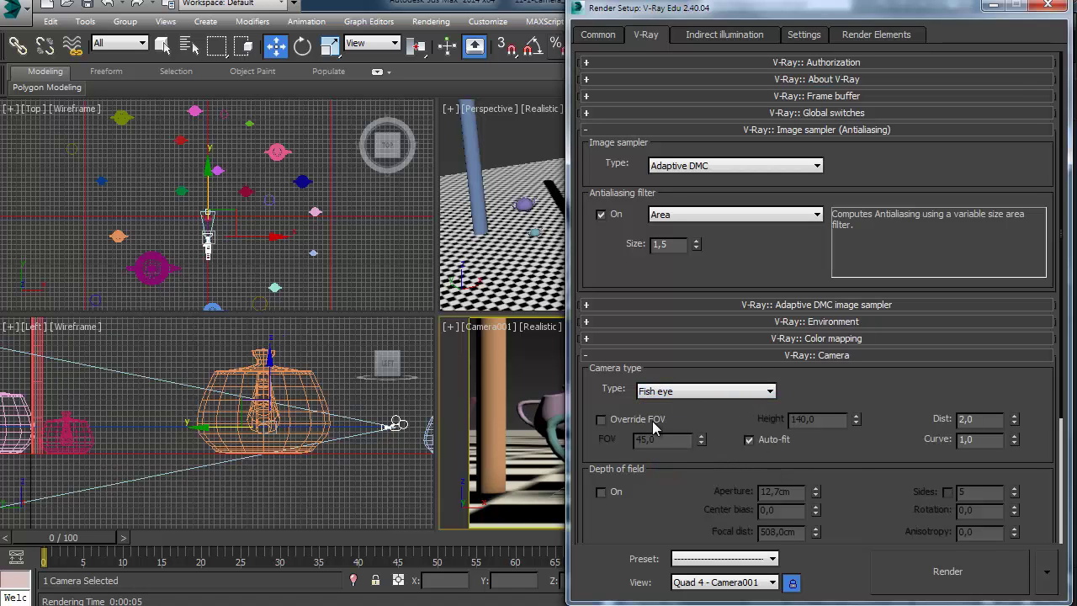
# Step: Render the Camera001 view with the Fish eye camera type and inspect the distortion in the frame buffer
pyautogui.click(948, 572)
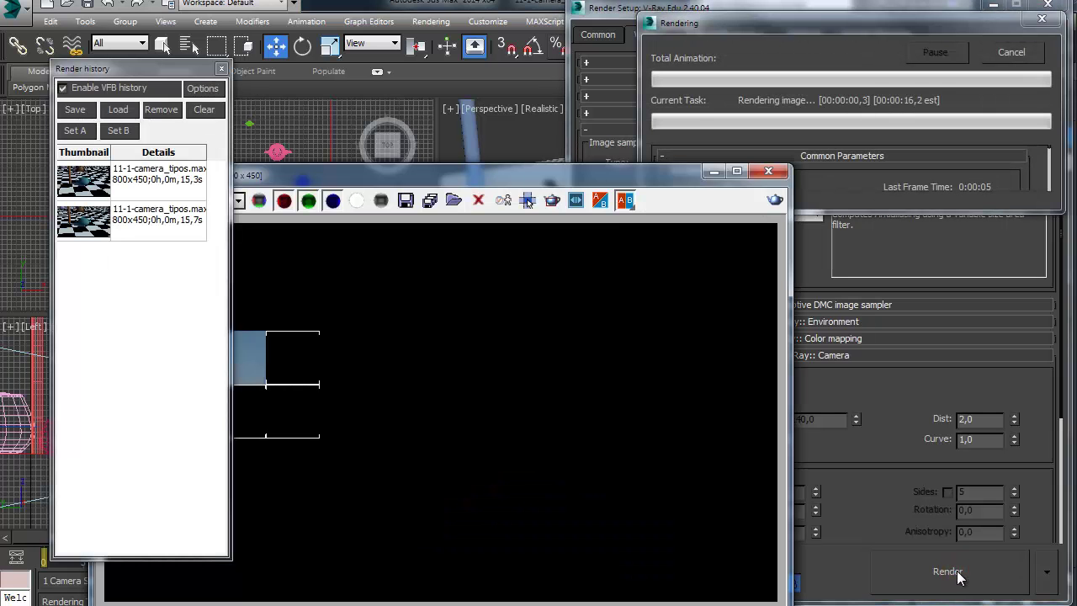
pyautogui.moveTo(433, 179); pyautogui.dragTo(614, 101)
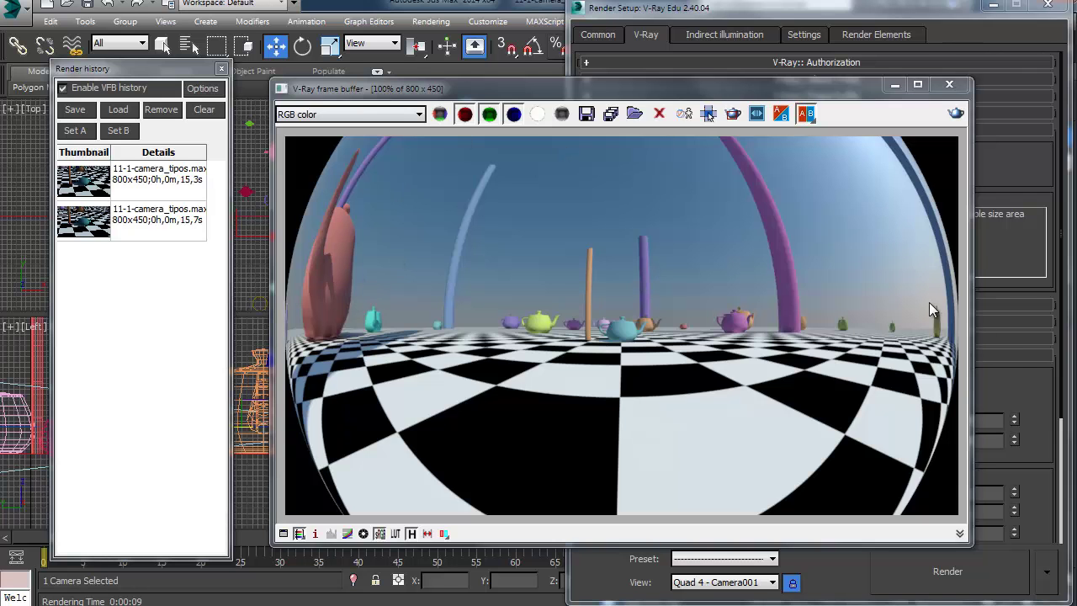
pyautogui.click(1020, 377)
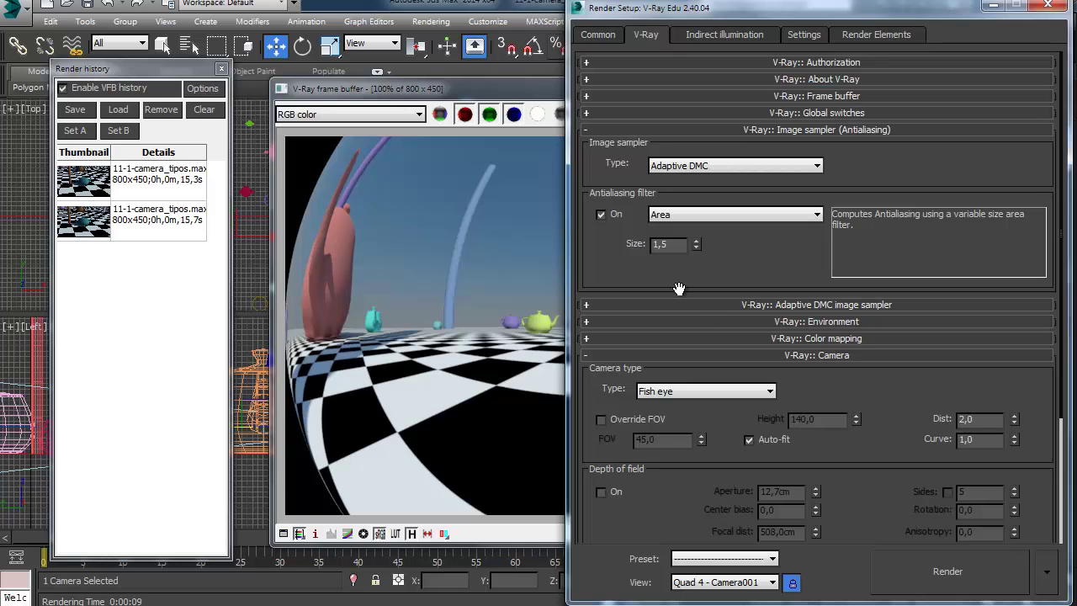
# Step: Change the output size from the HDTV preset to Custom with a square 640 x 640 format
pyautogui.click(594, 35)
pyautogui.click(732, 294)
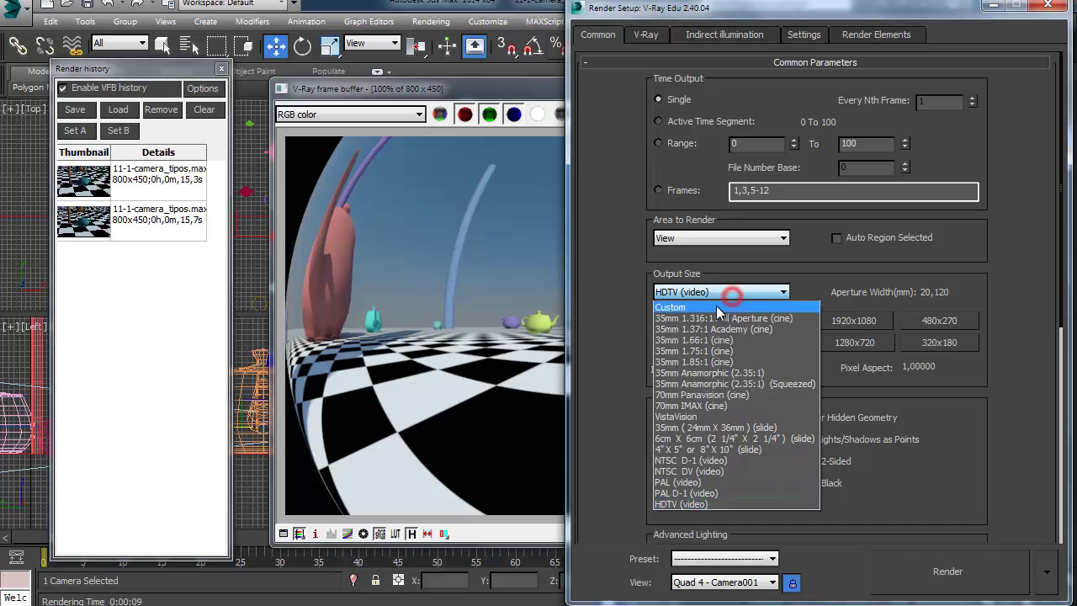
pyautogui.click(716, 307)
pyautogui.doubleClick(755, 319)
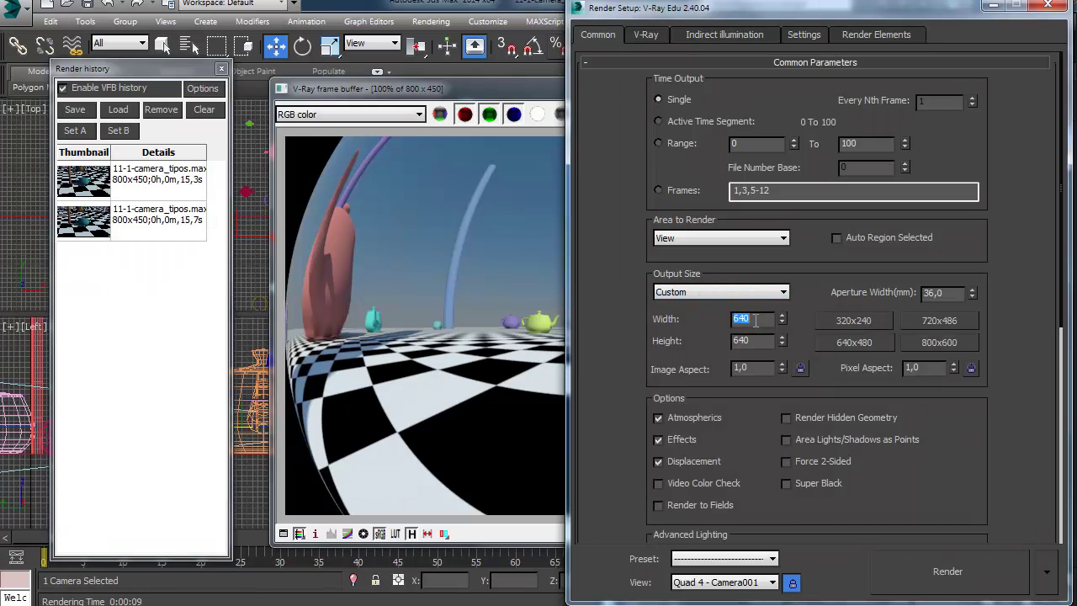
pyautogui.moveTo(633, 322); pyautogui.dragTo(633, 320)
# Step: Render the Fish eye view in the square format, inspect the full circle, and close the render history and frame buffer
pyautogui.click(959, 571)
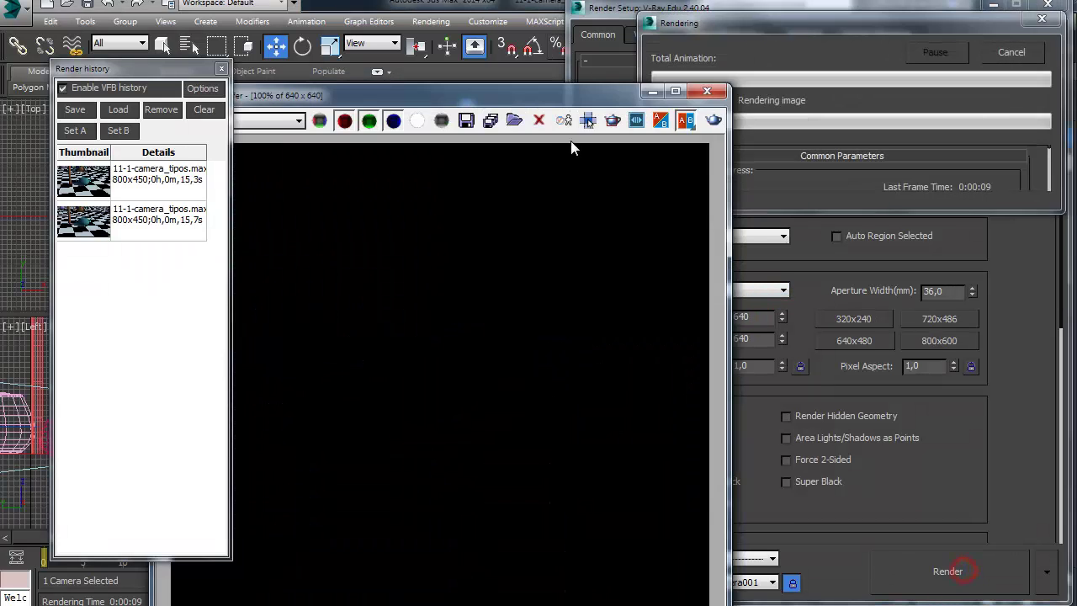
pyautogui.moveTo(504, 96); pyautogui.dragTo(522, 4)
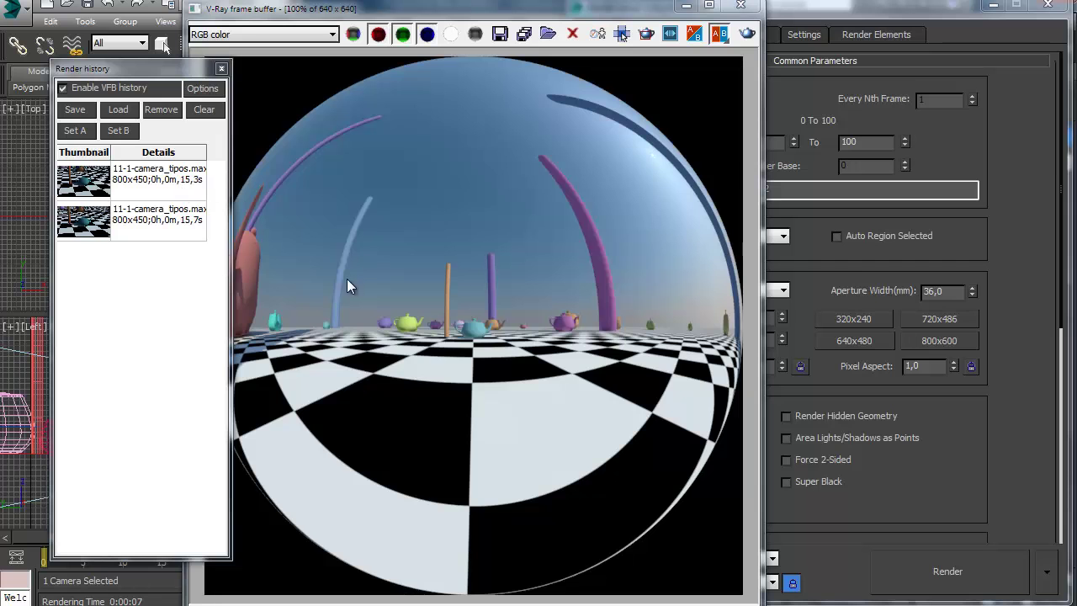
pyautogui.click(222, 68)
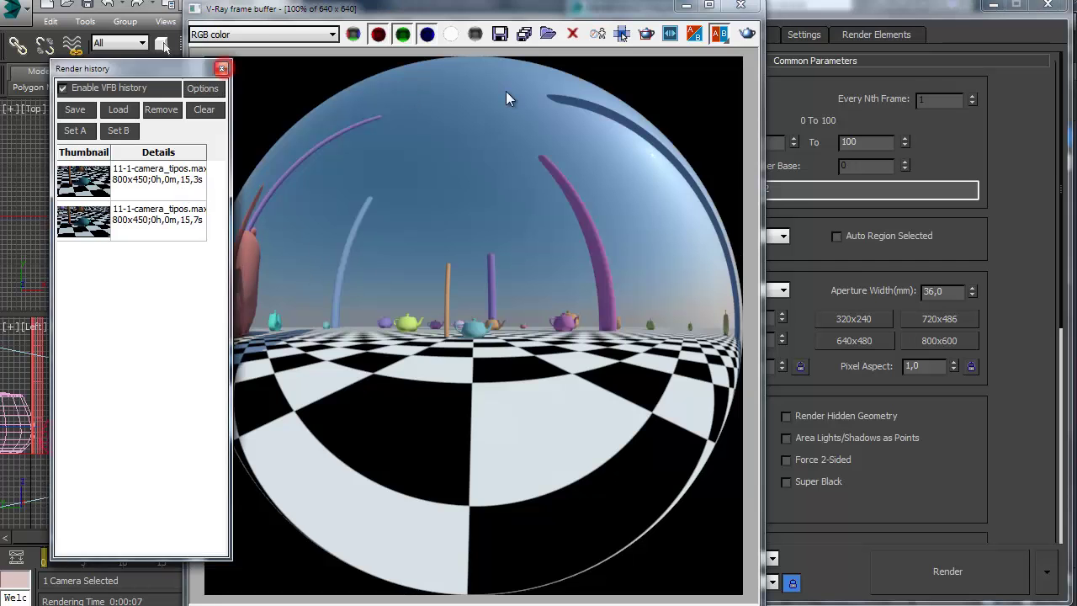
pyautogui.click(740, 6)
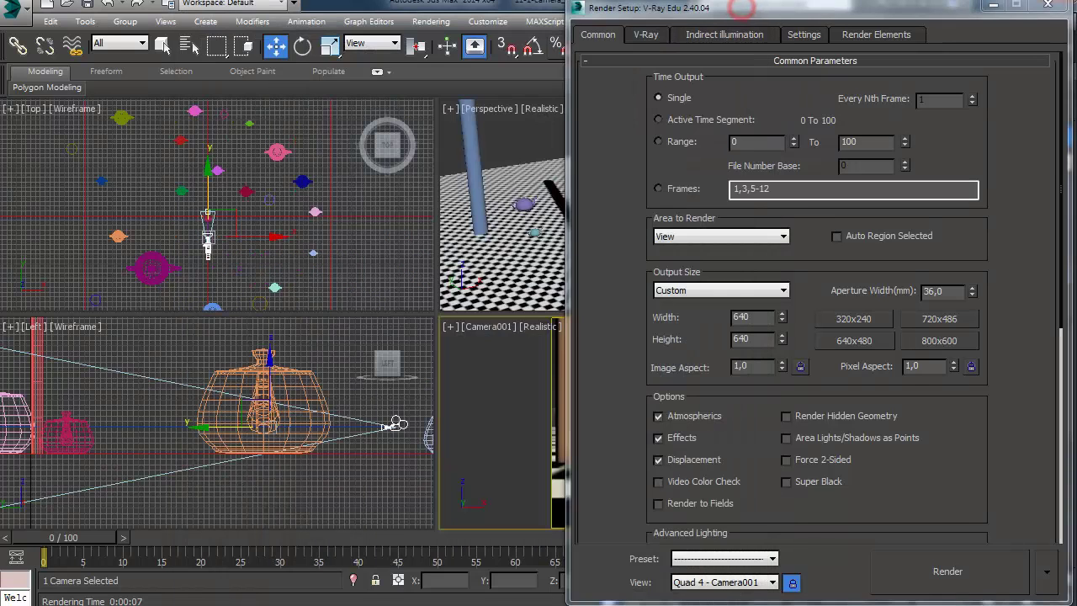
# Step: Select the large magenta teapot near the camera and copy the floor's checker material to the neighbouring sample slot
pyautogui.click(162, 270)
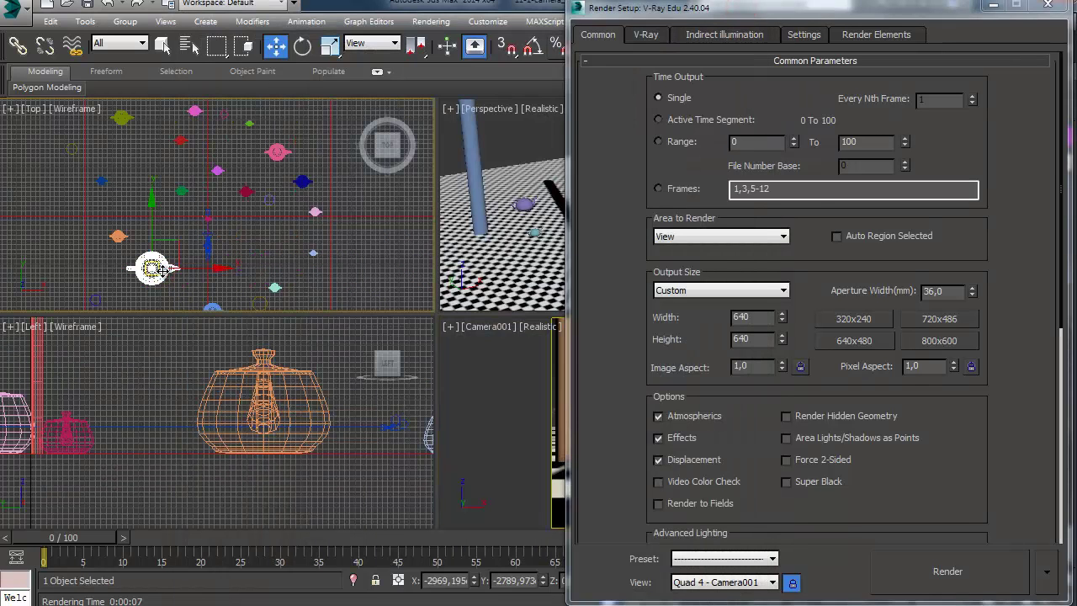
pyautogui.press('m')
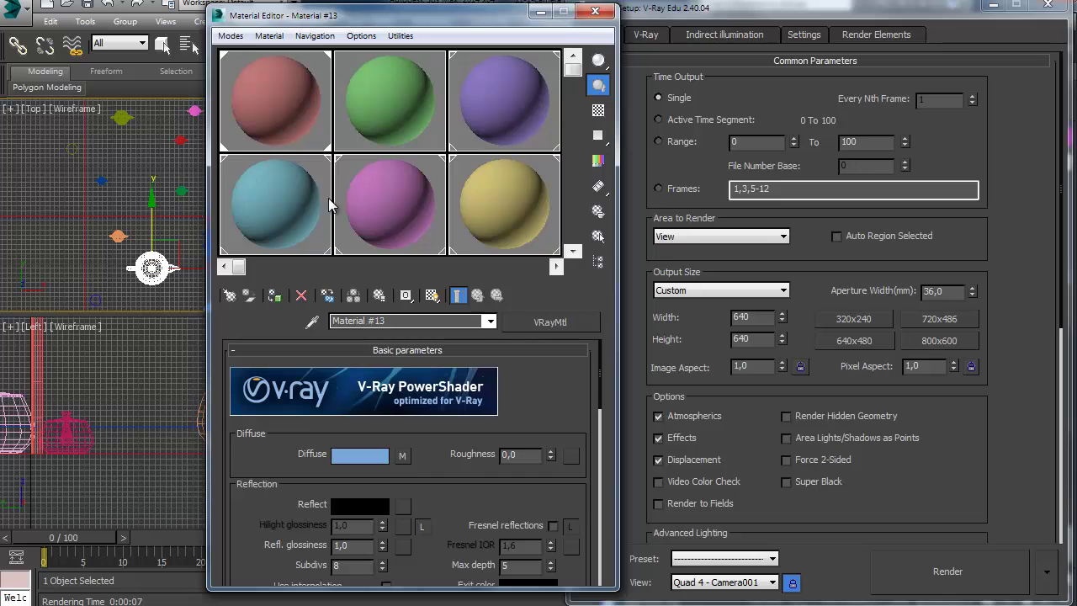
pyautogui.scroll(-2, 333, 206)
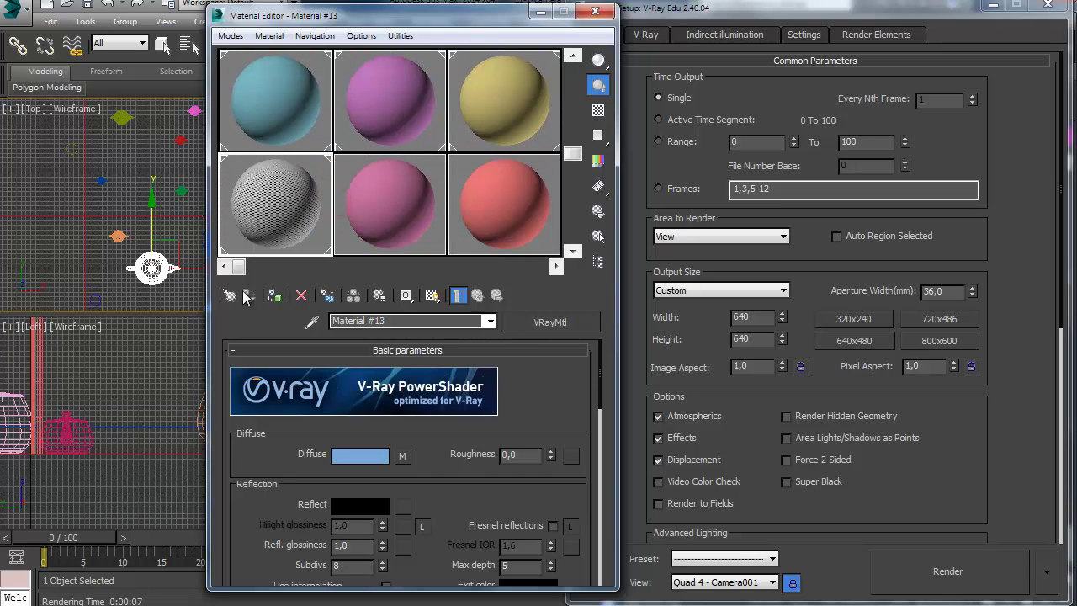
pyautogui.moveTo(257, 215); pyautogui.dragTo(360, 206)
# Step: Assign the copied checker material to the selected teapot, renaming it "teapot marcada"
pyautogui.click(273, 296)
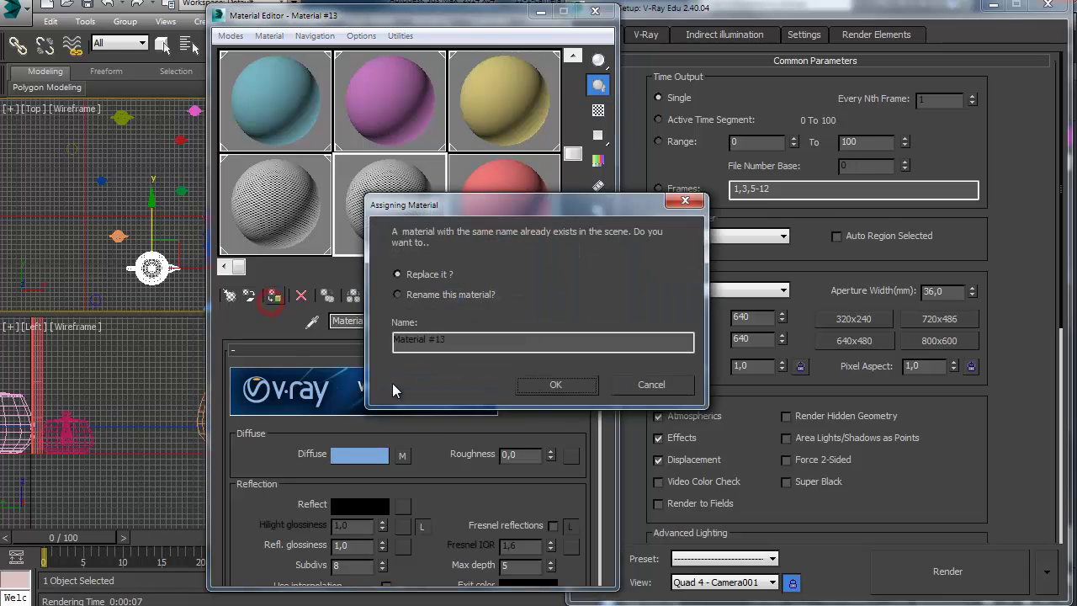
pyautogui.click(435, 295)
pyautogui.click(463, 343)
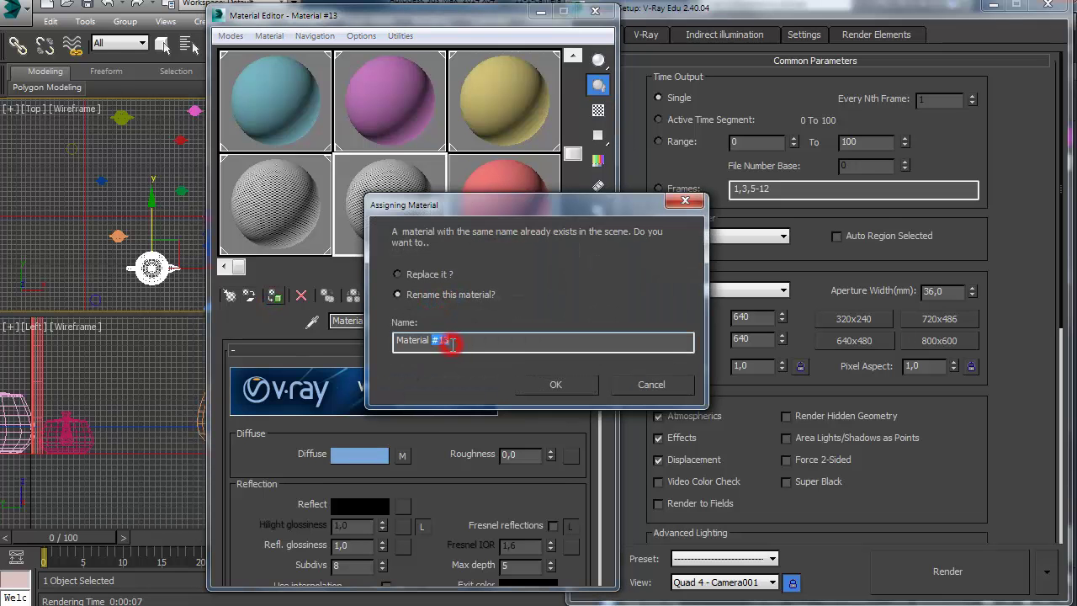
pyautogui.moveTo(409, 339); pyautogui.dragTo(259, 334)
pyautogui.write('telesc')
pyautogui.press('BackSpace')
pyautogui.press('BackSpace')
pyautogui.press('BackSpace')
pyautogui.press('BackSpace')
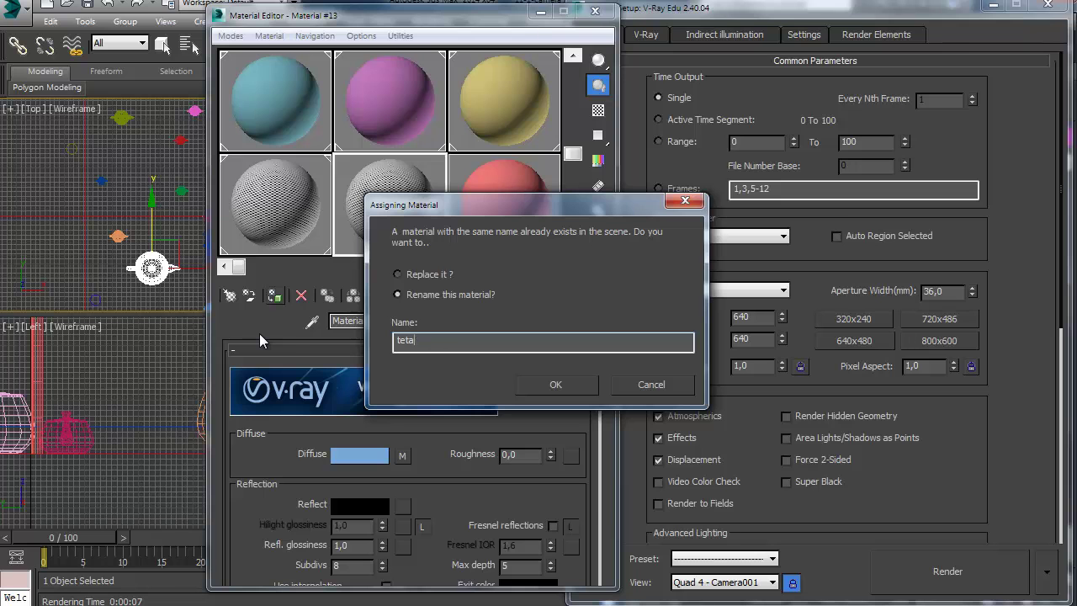
pyautogui.write('apot marcada')
pyautogui.press('Return')
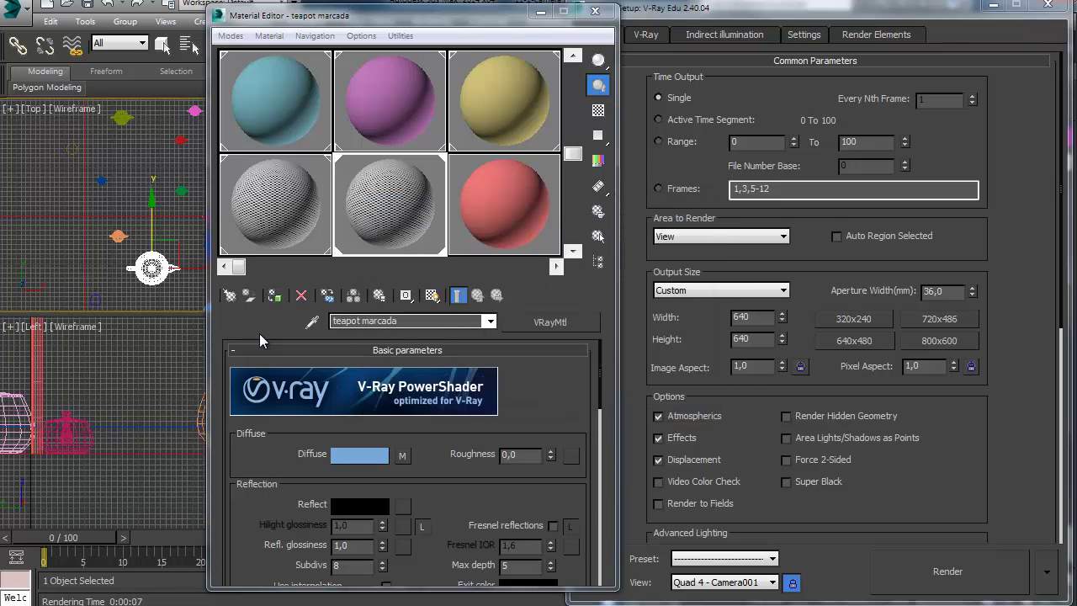
# Step: Set the U and V tiling of the teapot material's diffuse Checker map to 5 and close the material and render settings
pyautogui.click(403, 458)
pyautogui.click(400, 457)
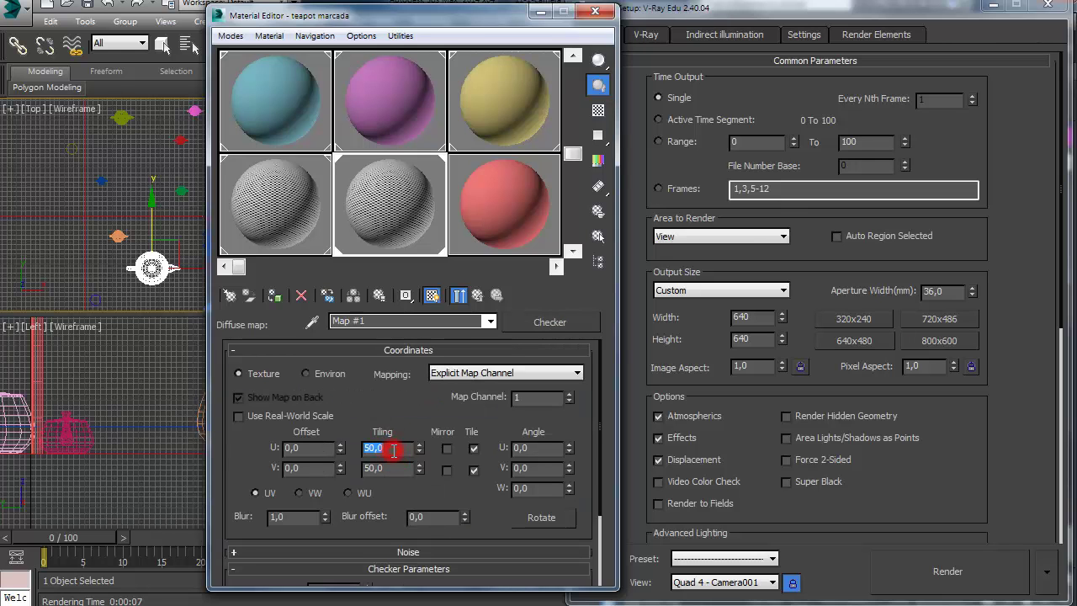
pyautogui.write('5')
pyautogui.press('Tab')
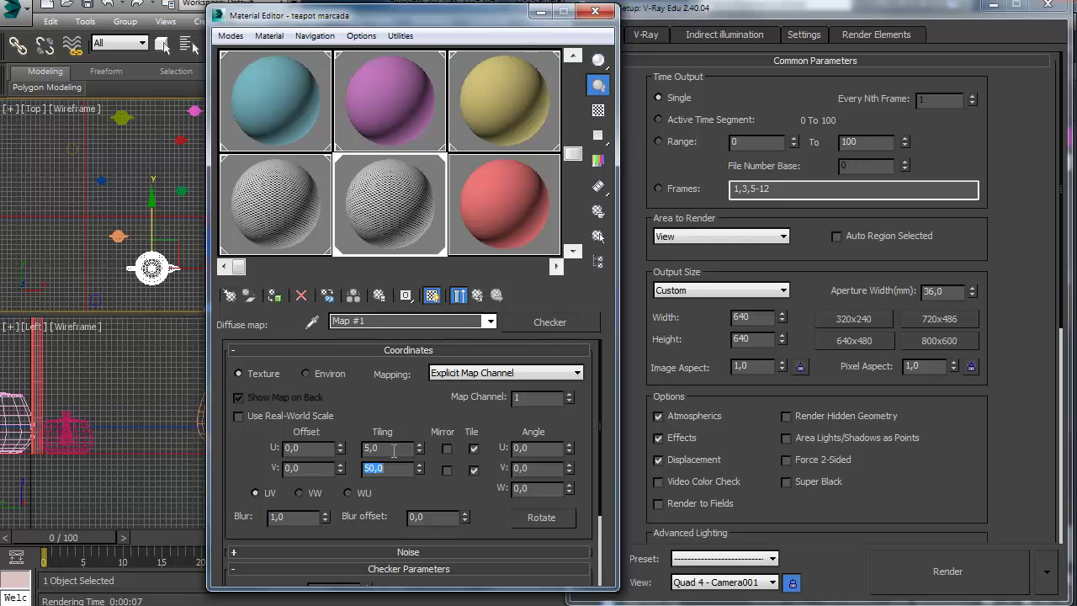
pyautogui.write('5')
pyautogui.press('Return')
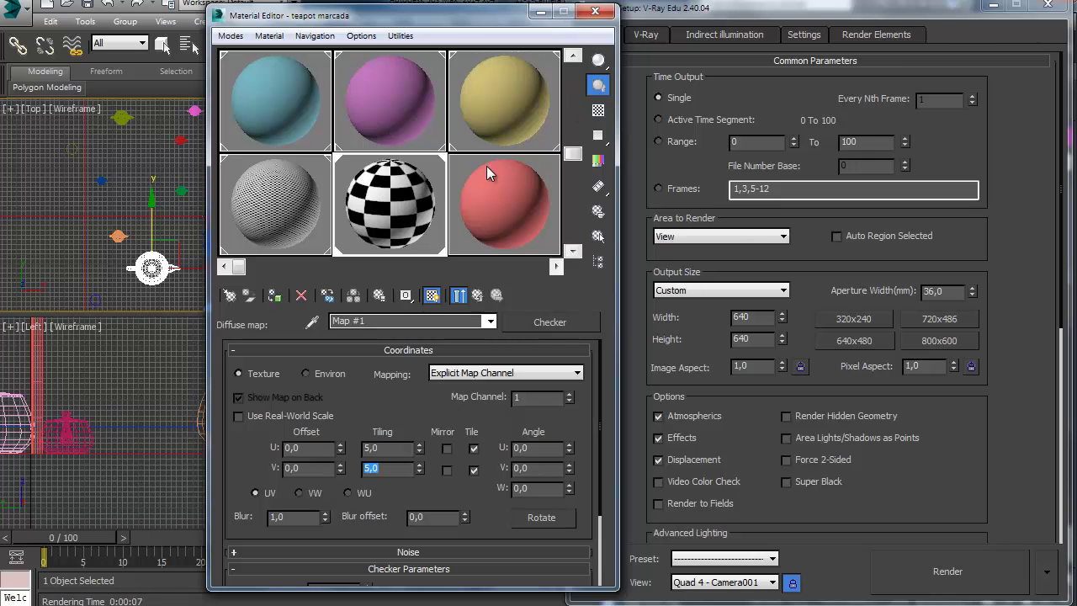
pyautogui.click(605, 4)
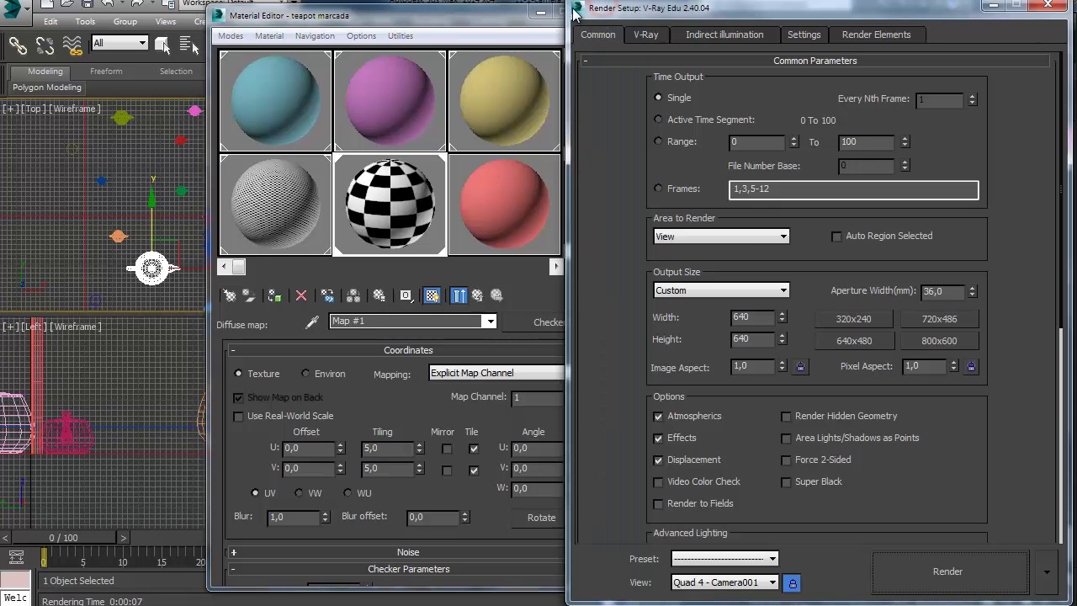
pyautogui.click(509, 15)
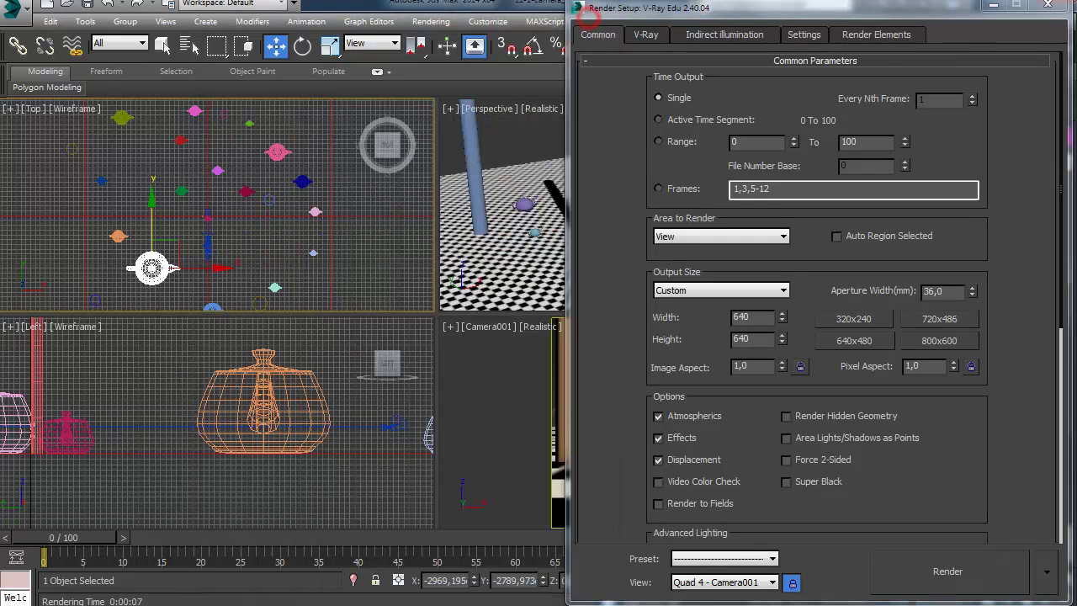
pyautogui.click(1048, 7)
# Step: Select Camera001, render its Fish eye view to locate the checkered teapot, and close the render
pyautogui.scroll(3, 148, 143)
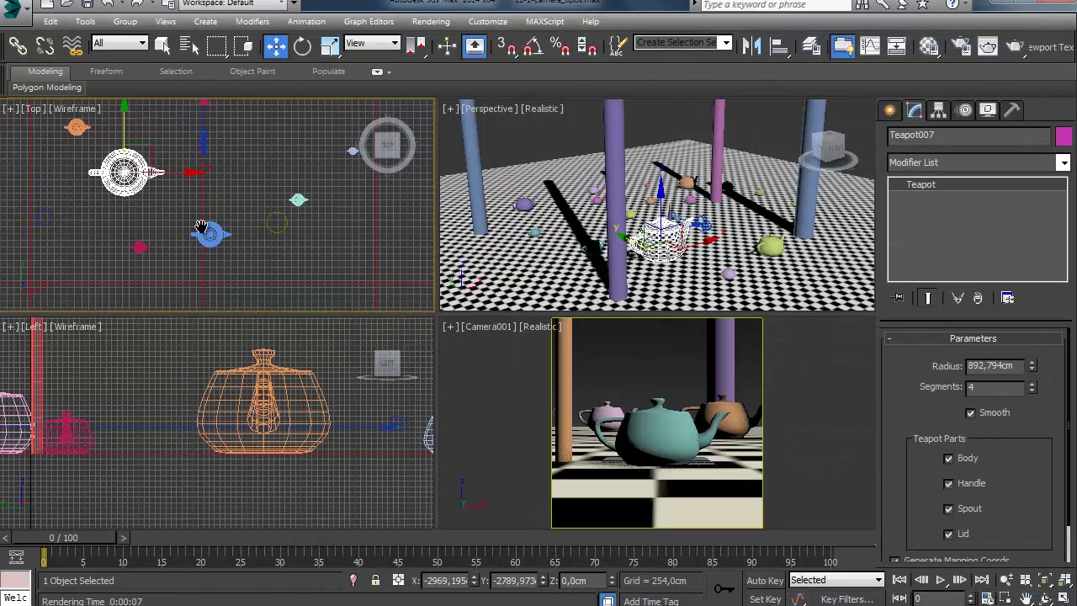
pyautogui.click(204, 215)
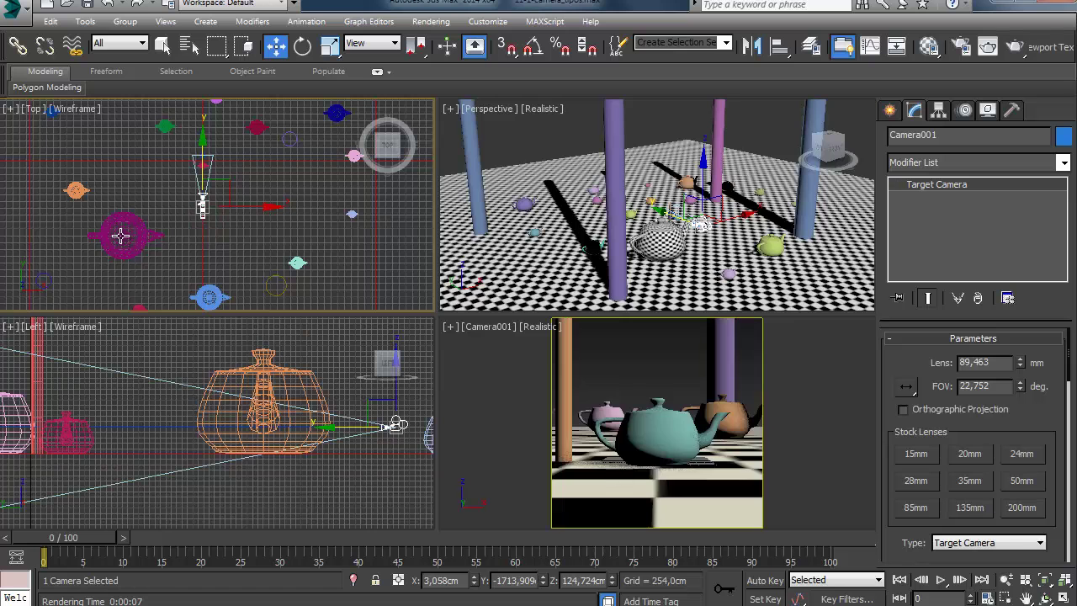
pyautogui.middleClick(527, 438)
pyautogui.hotkey('shift', 'q')
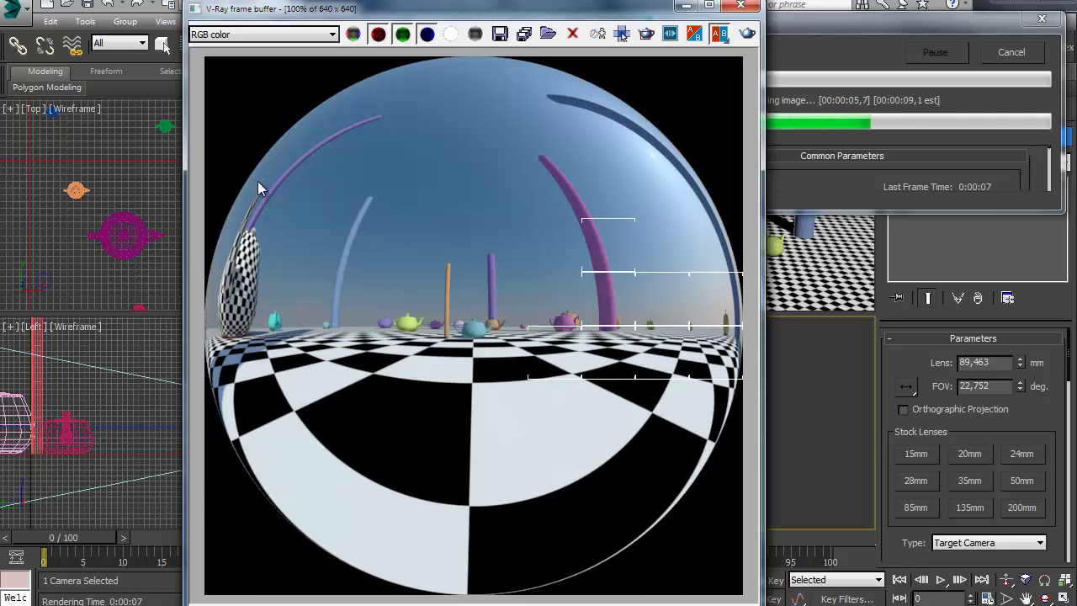
pyautogui.click(734, 7)
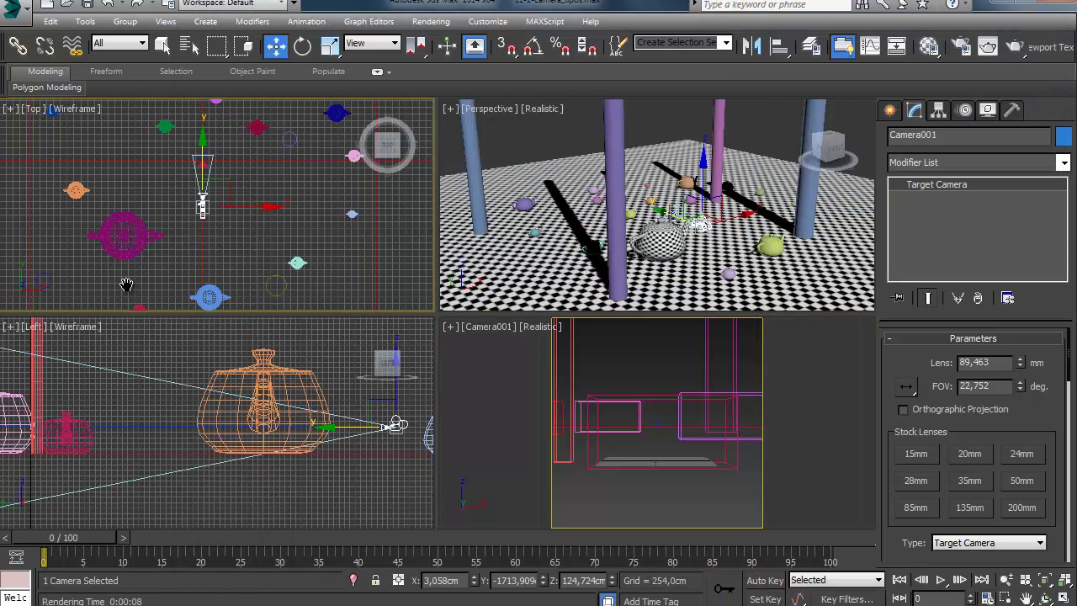
# Step: Examine the marked teapot's position relative to Camera001 in the Top view
pyautogui.scroll(5, 183, 187)
pyautogui.moveTo(161, 188); pyautogui.dragTo(157, 185, button='middle')
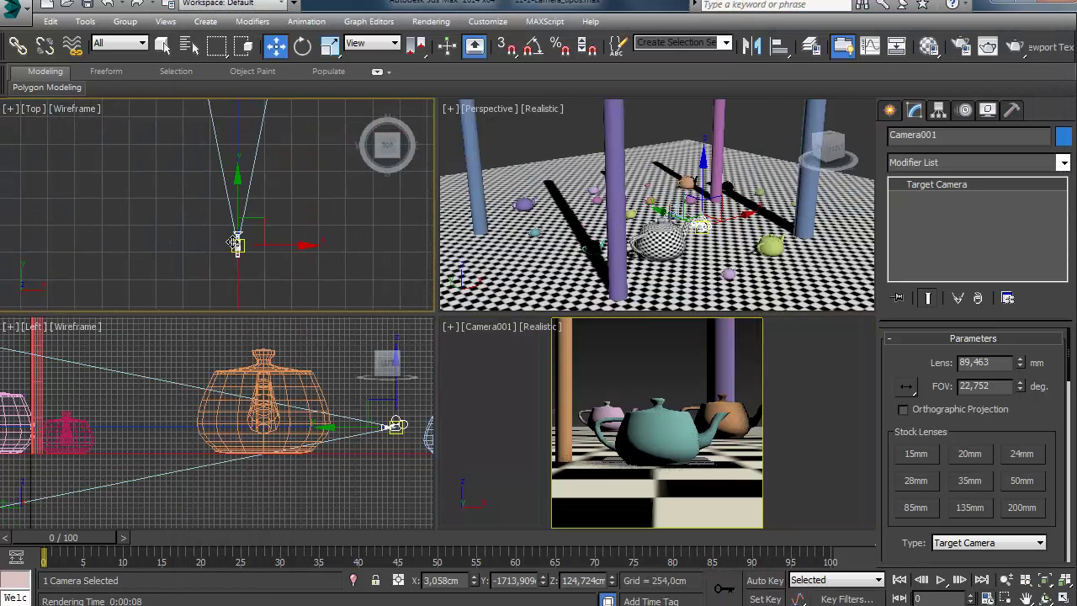
pyautogui.scroll(-2, 208, 255)
pyautogui.moveTo(208, 235); pyautogui.dragTo(202, 141, button='middle')
pyautogui.scroll(-3, 204, 246)
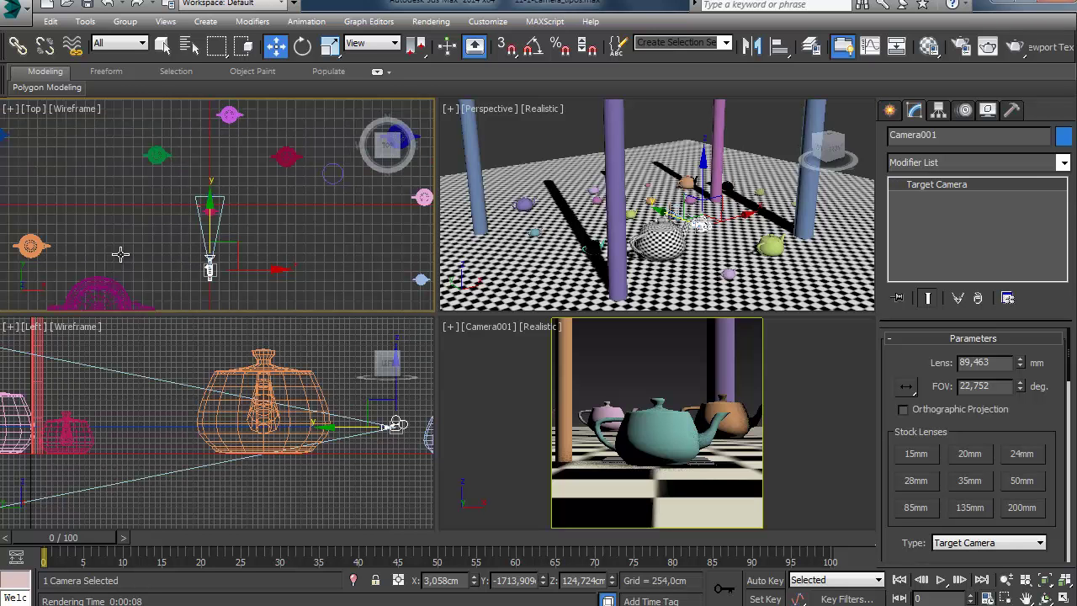
pyautogui.moveTo(113, 302); pyautogui.dragTo(77, 272, button='middle')
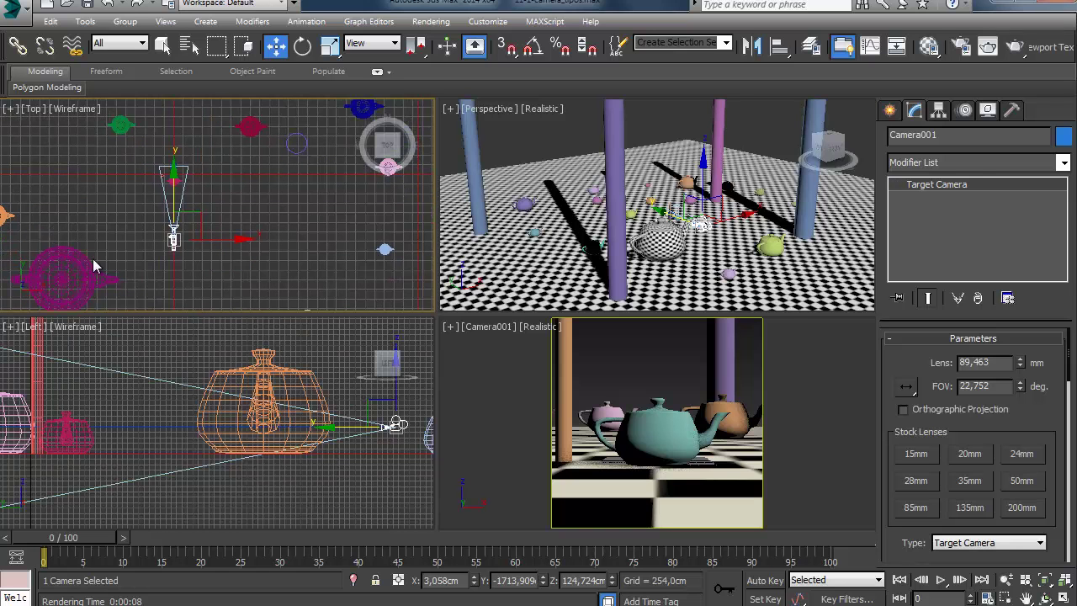
pyautogui.moveTo(94, 266); pyautogui.dragTo(189, 231, button='middle')
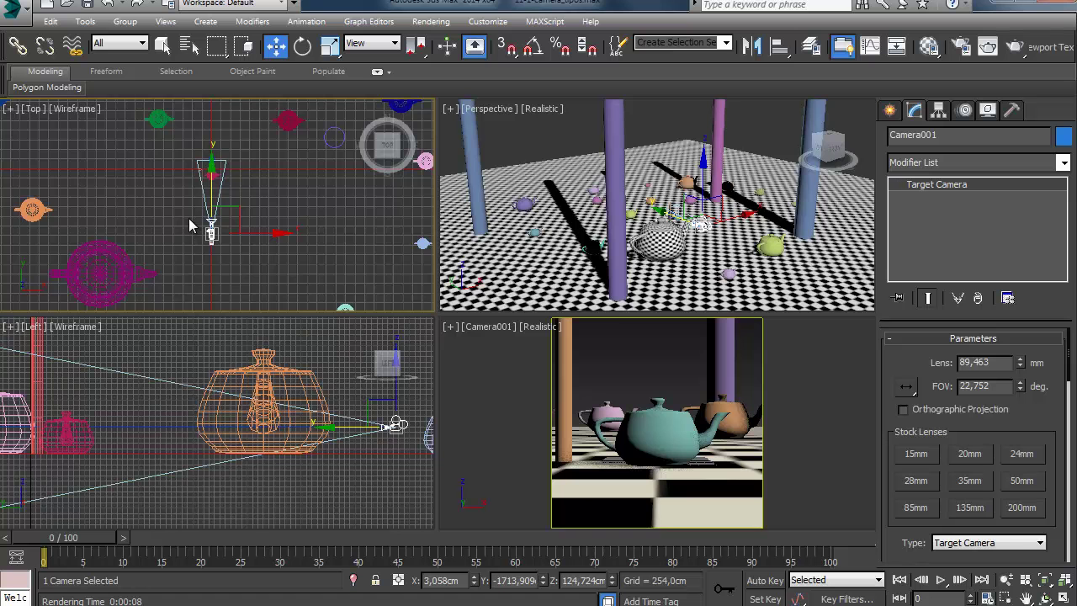
# Step: Enable Override FOV for the Fish eye camera in the V-Ray camera settings
pyautogui.click(962, 47)
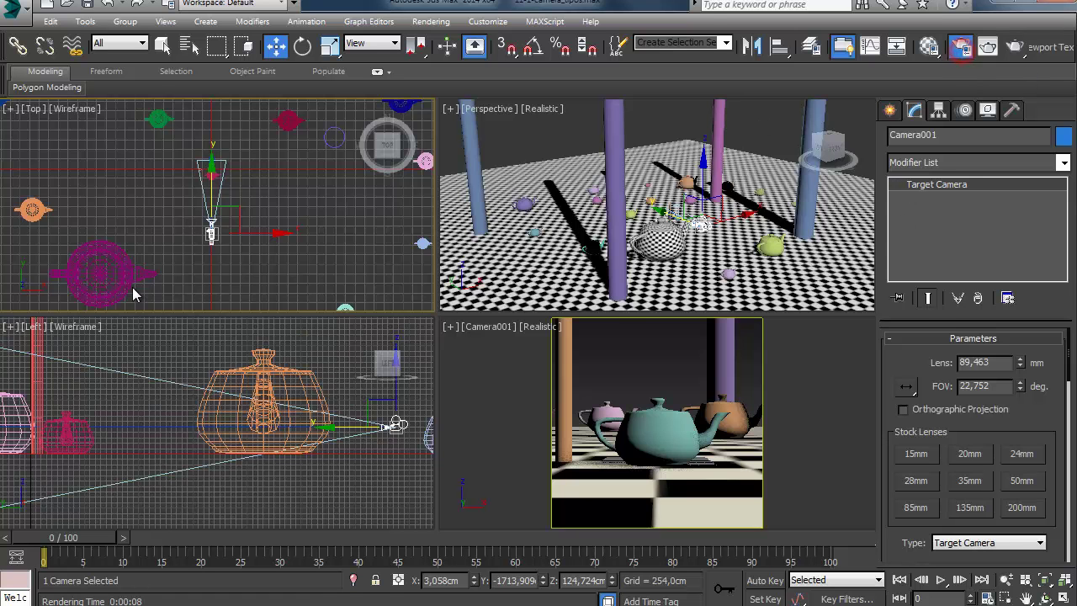
pyautogui.click(649, 36)
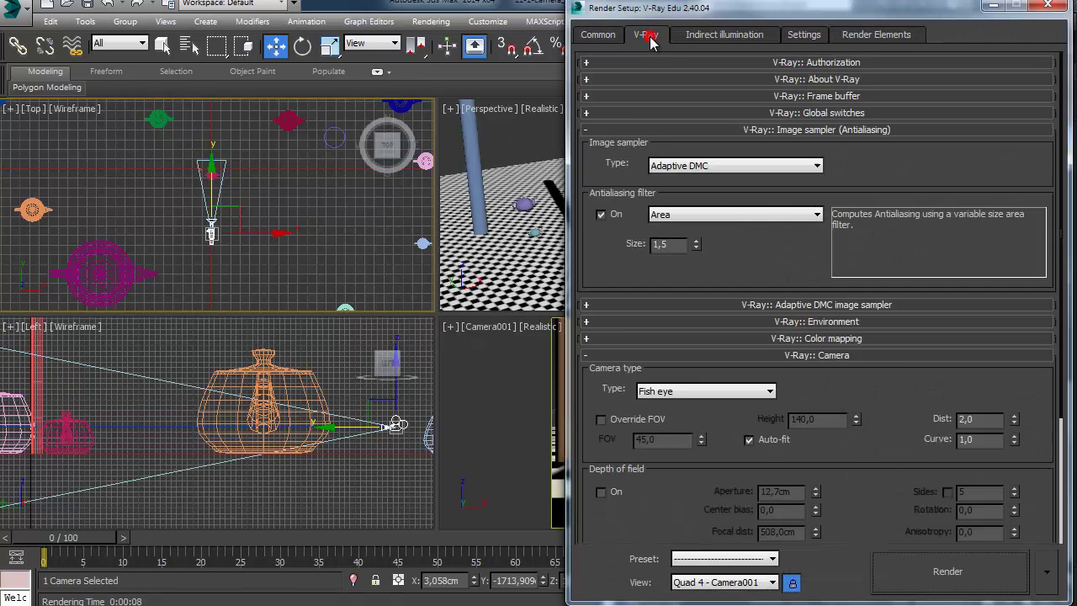
pyautogui.click(620, 427)
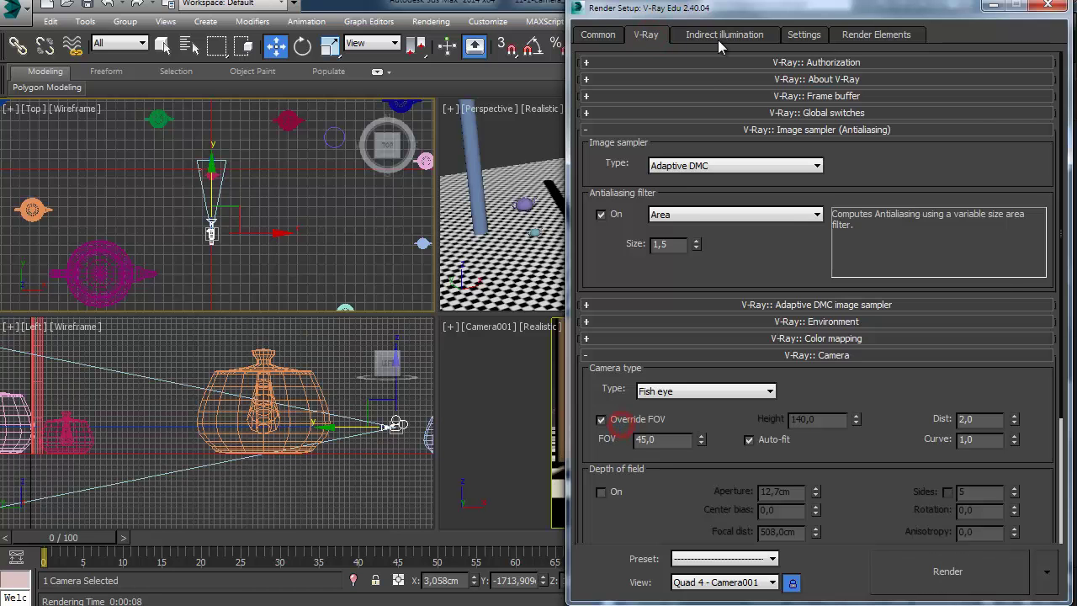
pyautogui.moveTo(875, 15); pyautogui.dragTo(718, 10)
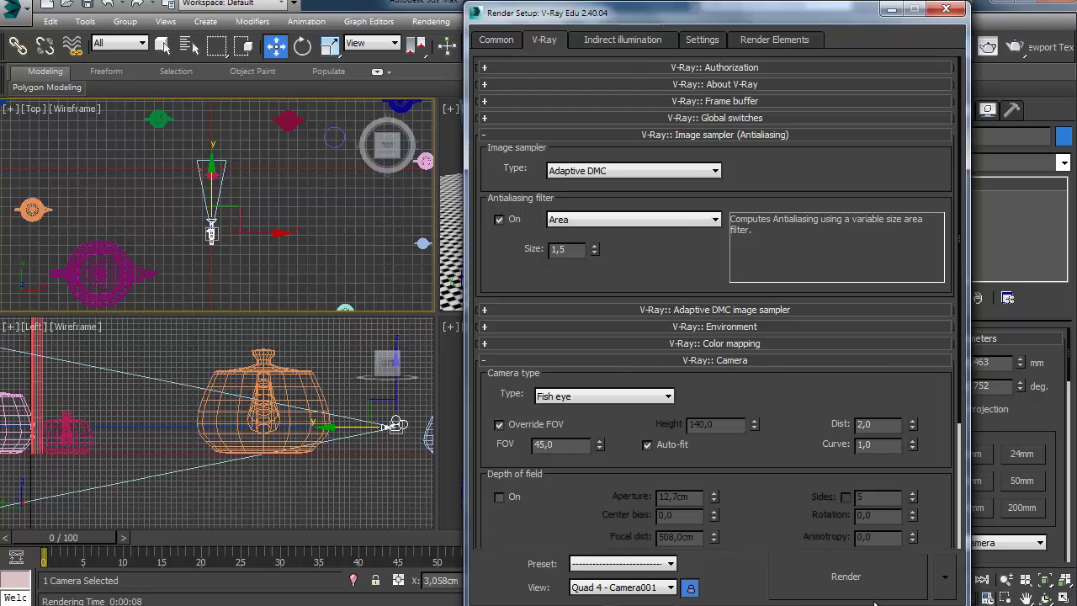
# Step: Render the Fish eye view with the overridden FOV of 45, and again with the FOV set to 80
pyautogui.click(860, 578)
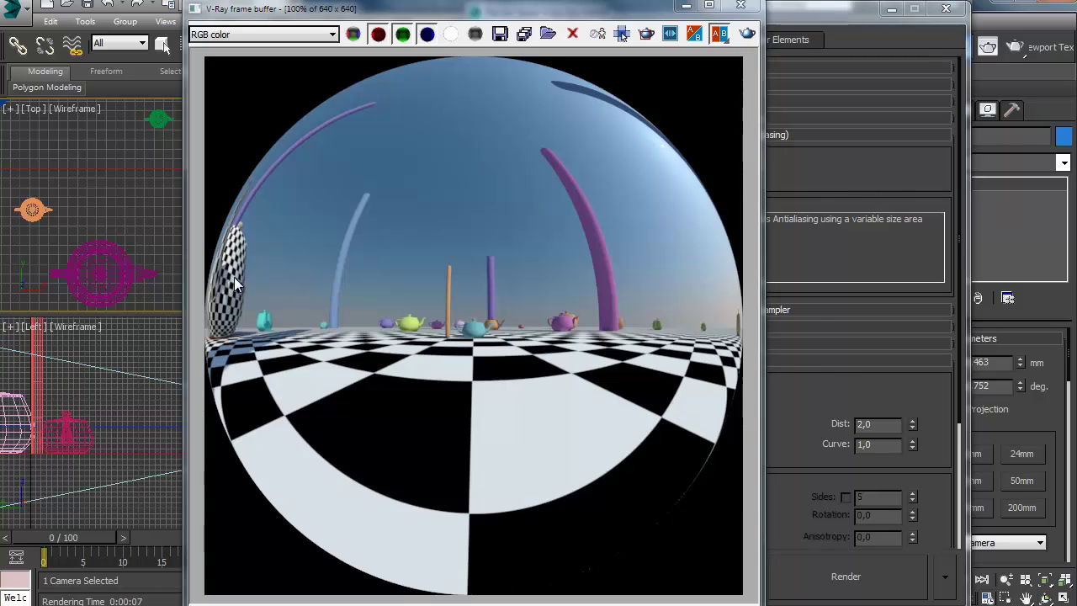
pyautogui.click(788, 411)
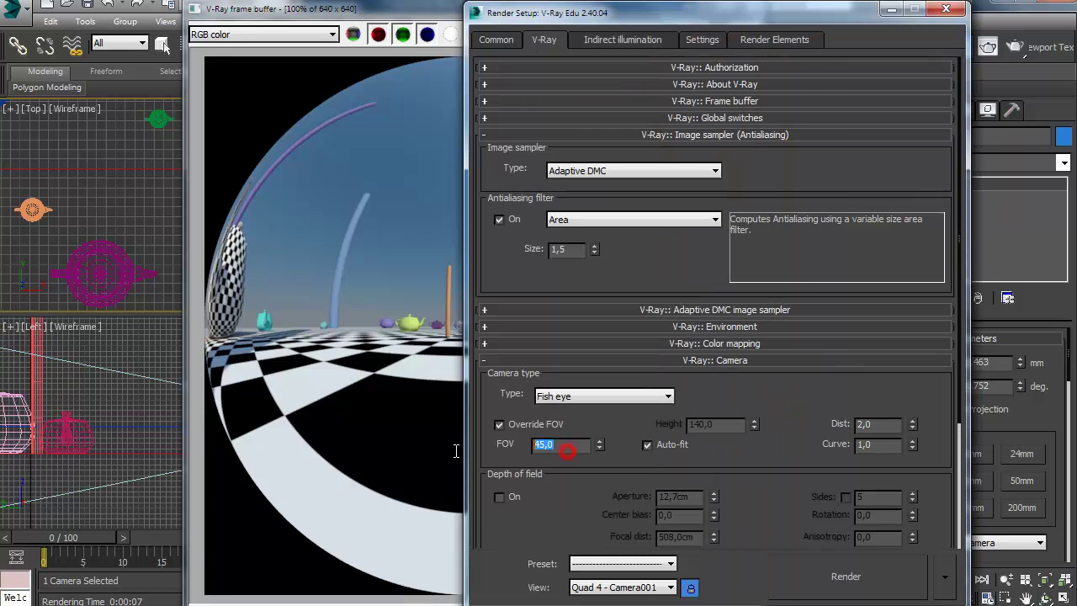
pyautogui.write('80')
pyautogui.press('Return')
pyautogui.click(806, 586)
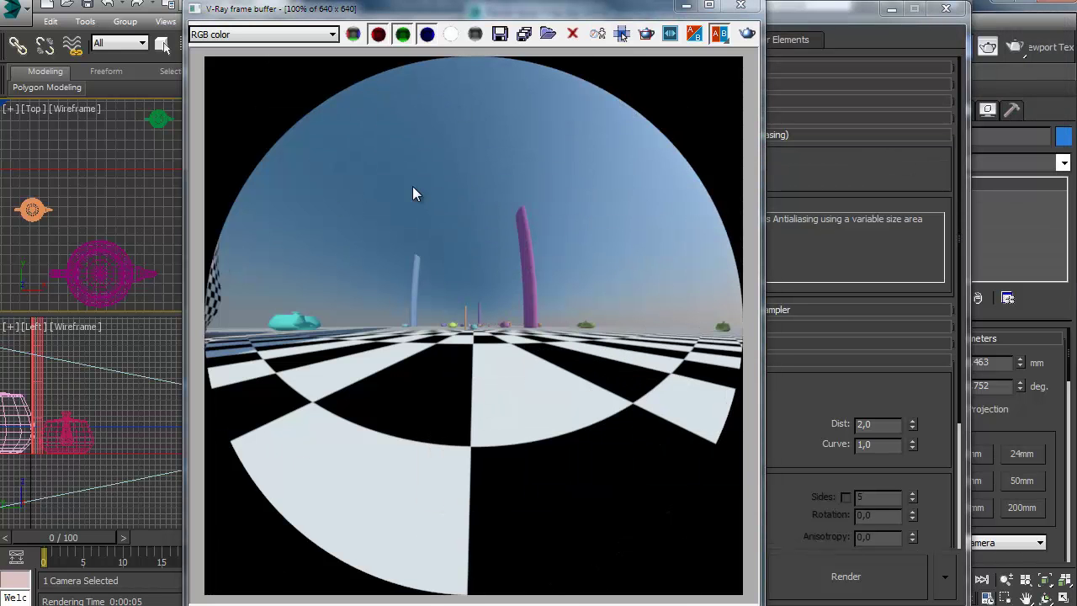
# Step: Set the Fish eye camera's FOV back to 45 and render Camera001
pyautogui.click(813, 391)
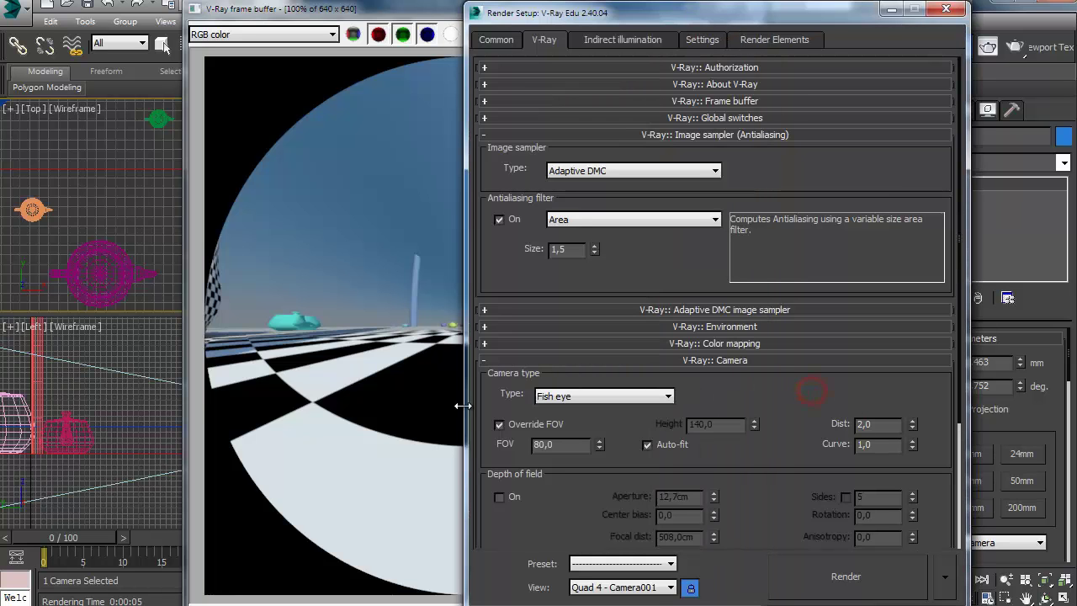
pyautogui.click(512, 429)
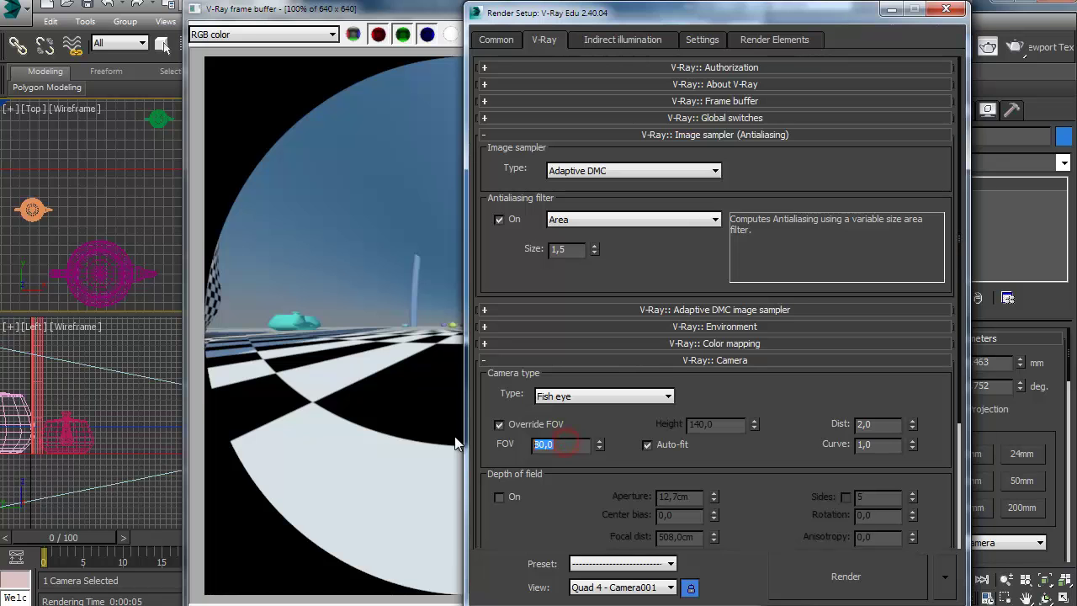
pyautogui.write('45')
pyautogui.press('Return')
pyautogui.click(898, 587)
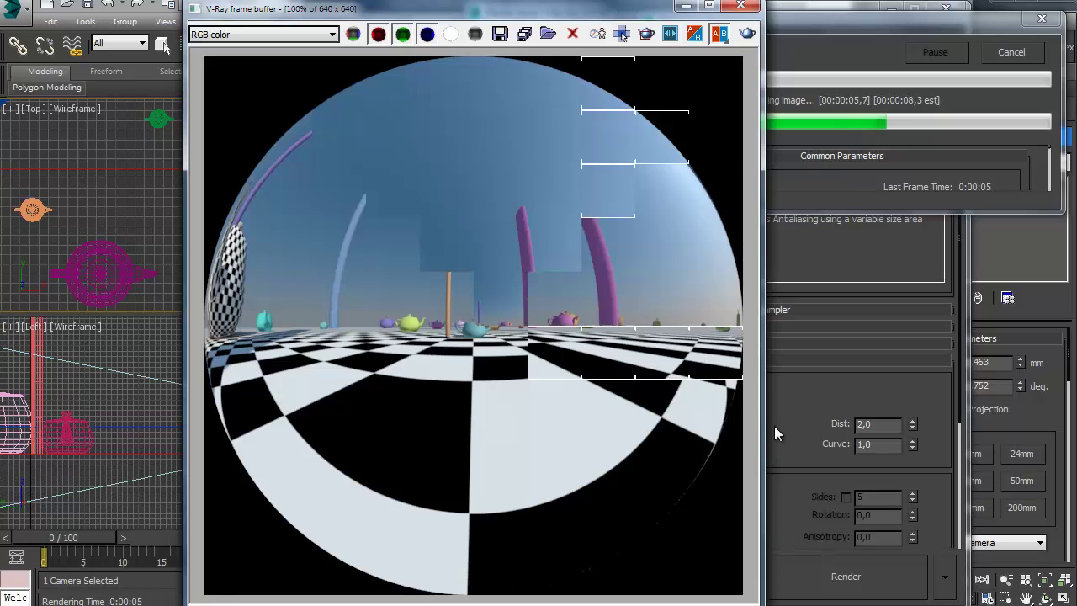
# Step: Set the Fish eye camera's Dist to 4 and render the view with Auto-fit enabled
pyautogui.click(808, 425)
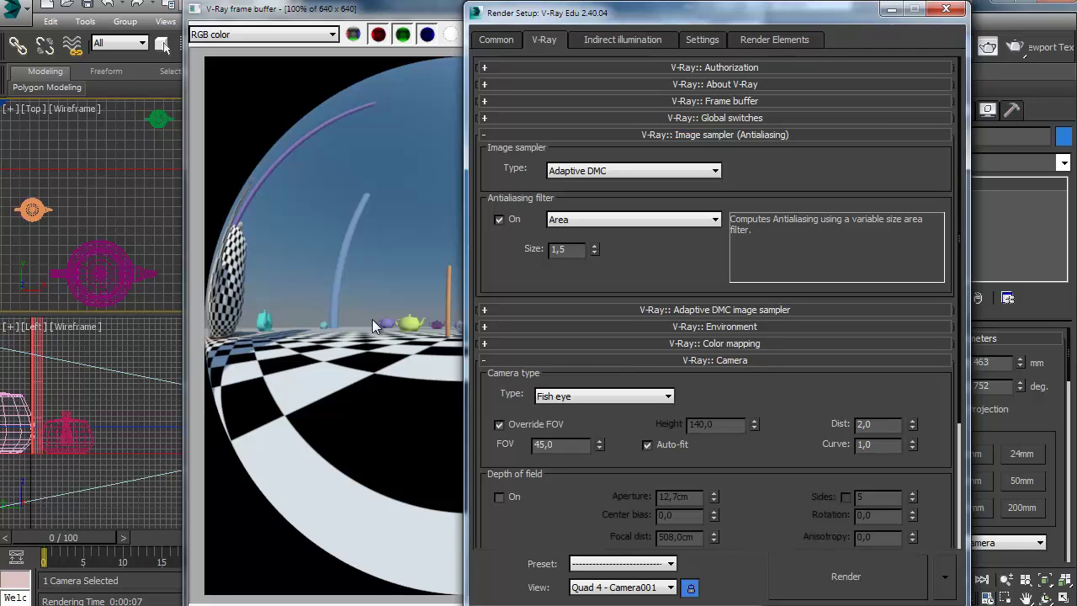
pyautogui.doubleClick(882, 424)
pyautogui.click(848, 577)
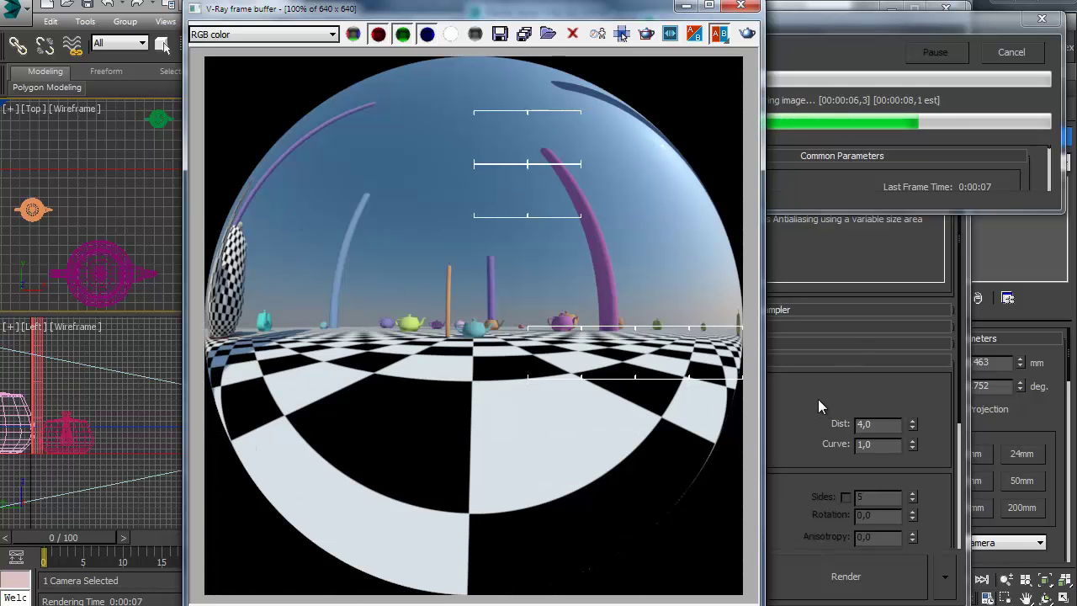
# Step: Disable Auto-fit, set Dist to 2, and render the Fish eye view
pyautogui.click(793, 443)
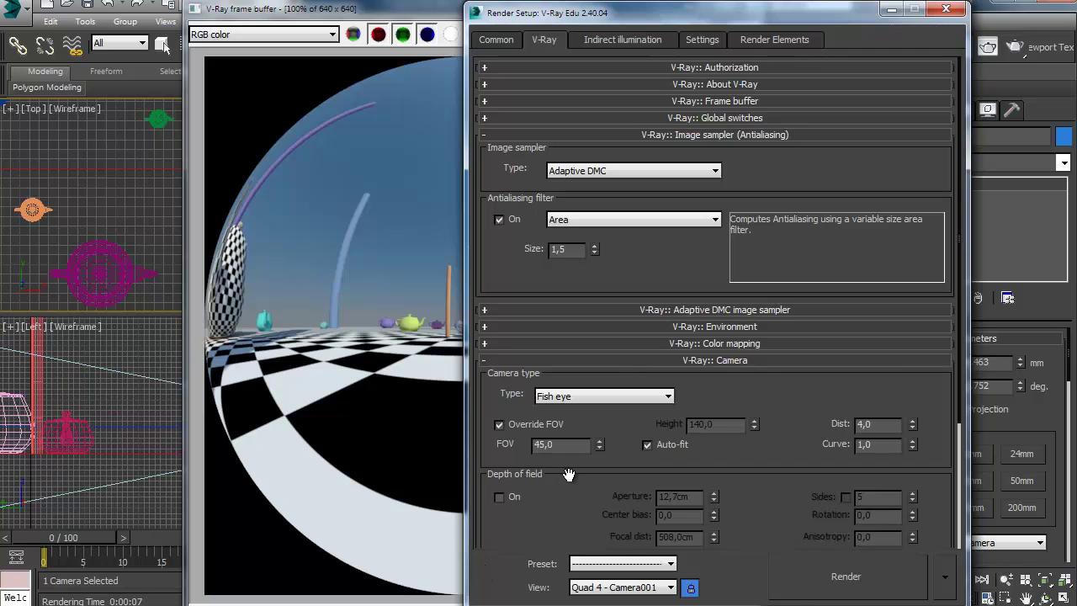
pyautogui.click(657, 448)
pyautogui.write('2')
pyautogui.click(880, 578)
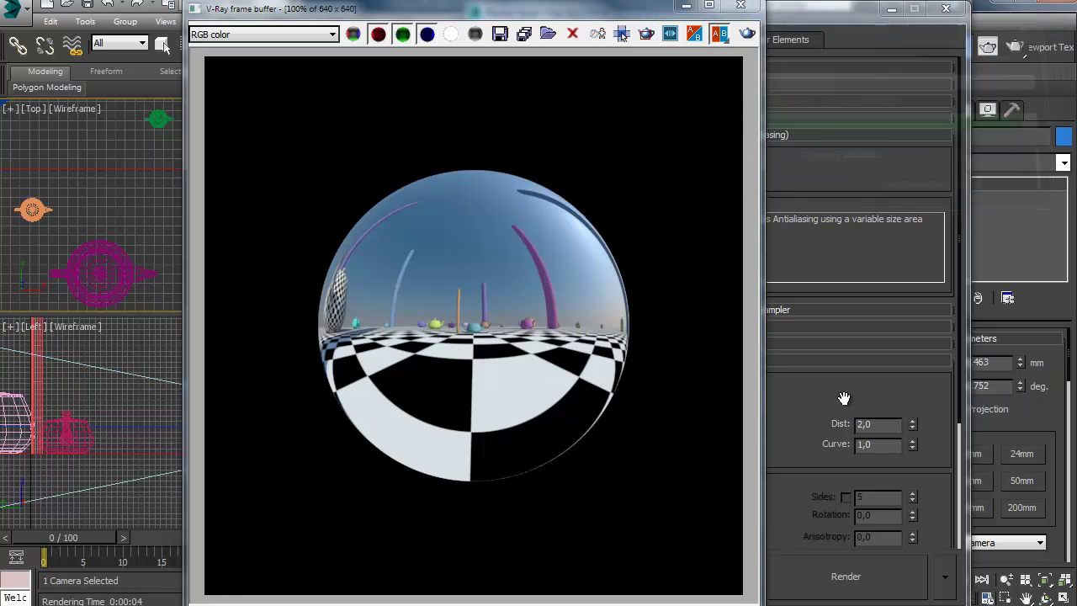
# Step: With Auto-fit off, compare renders of the Fish eye view at Dist 1 and Dist 8
pyautogui.click(813, 390)
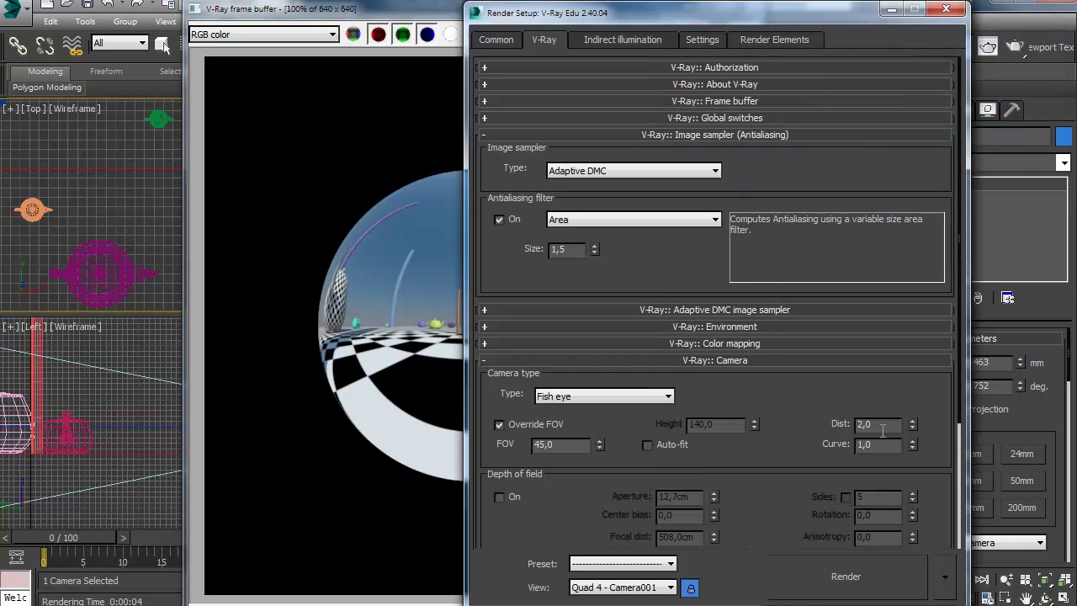
pyautogui.write('1')
pyautogui.click(846, 577)
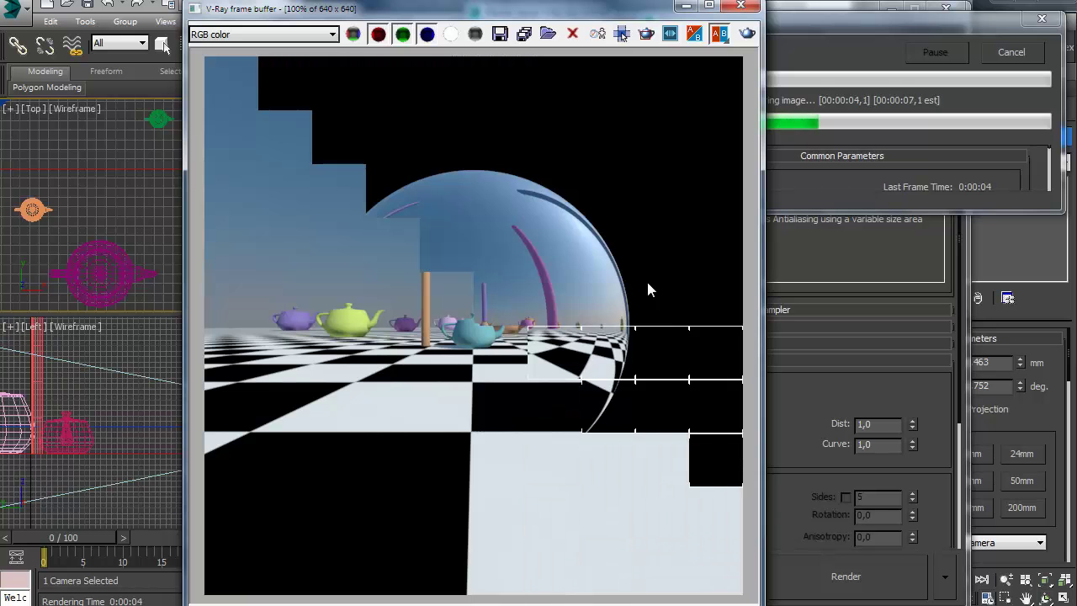
pyautogui.click(809, 433)
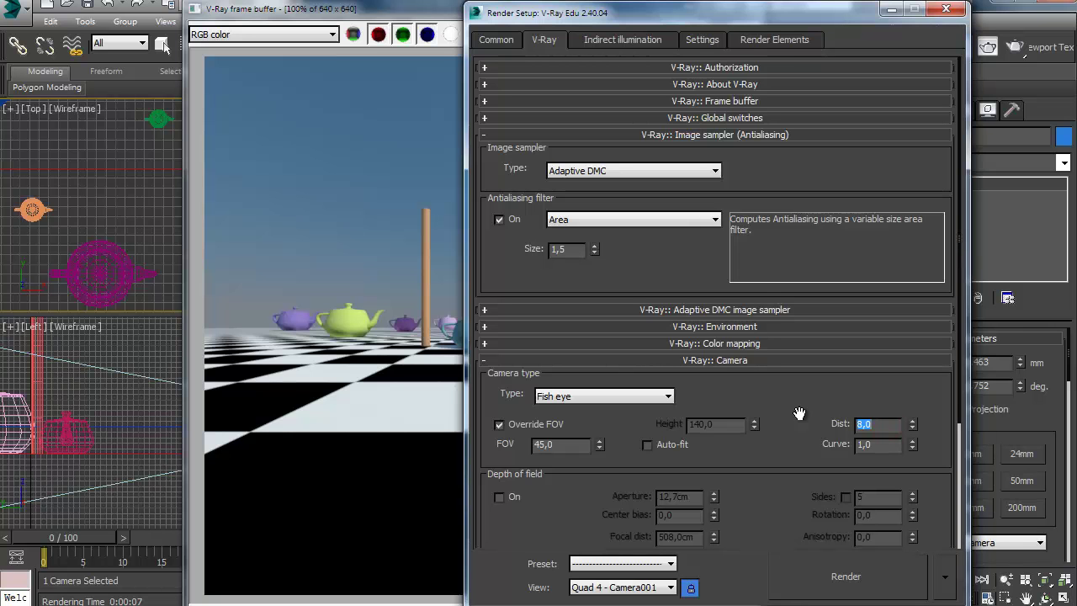
pyautogui.click(844, 596)
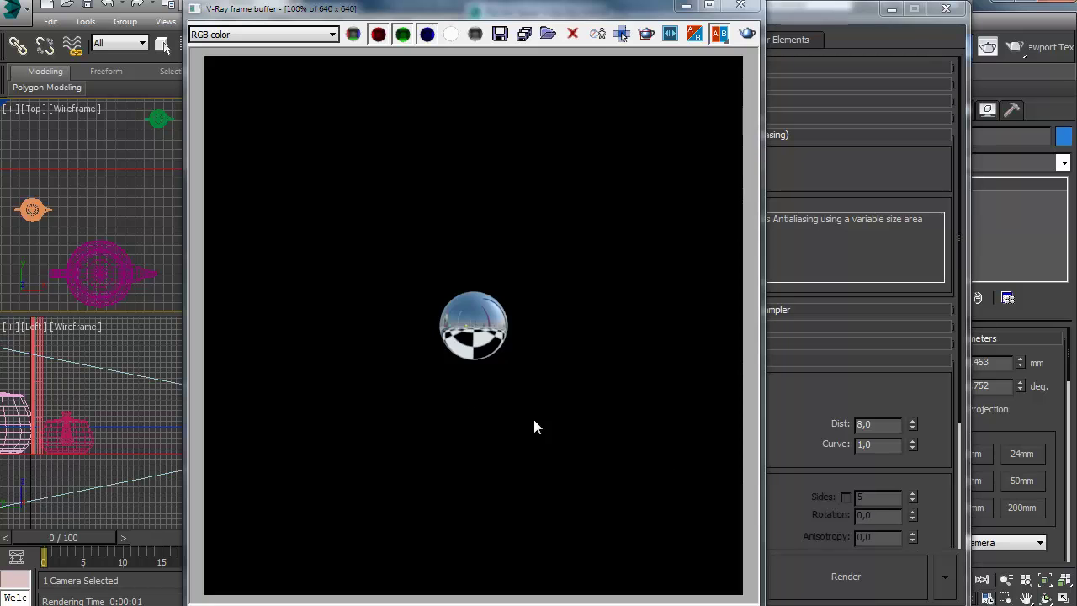
# Step: Enable Auto-fit again, render the Fish eye view, and check the render's alpha channel before restoring the RGB color display
pyautogui.click(795, 404)
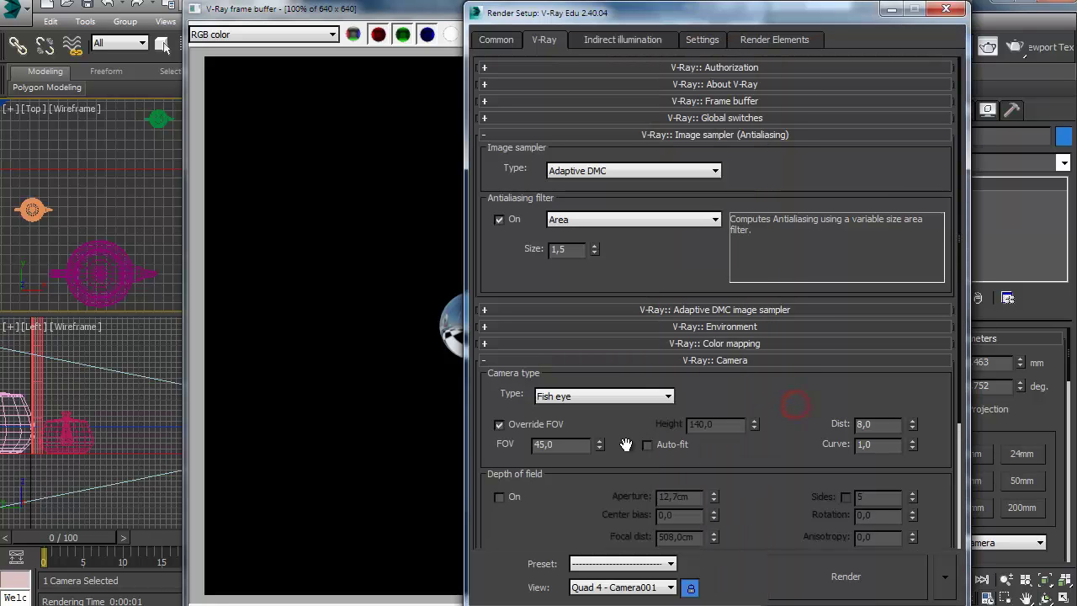
pyautogui.click(665, 446)
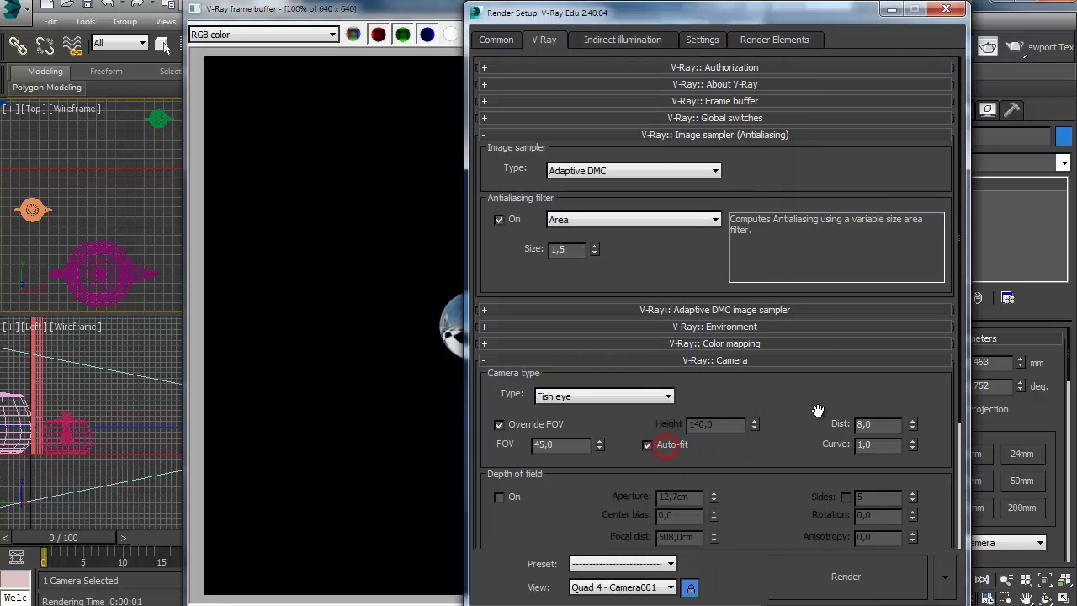
pyautogui.click(847, 577)
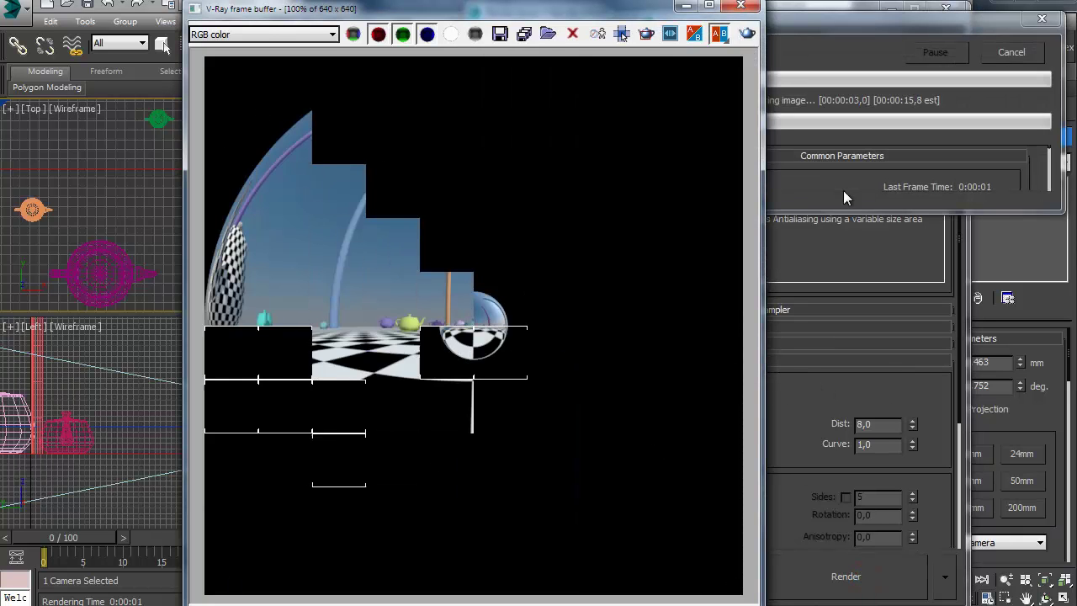
pyautogui.click(453, 34)
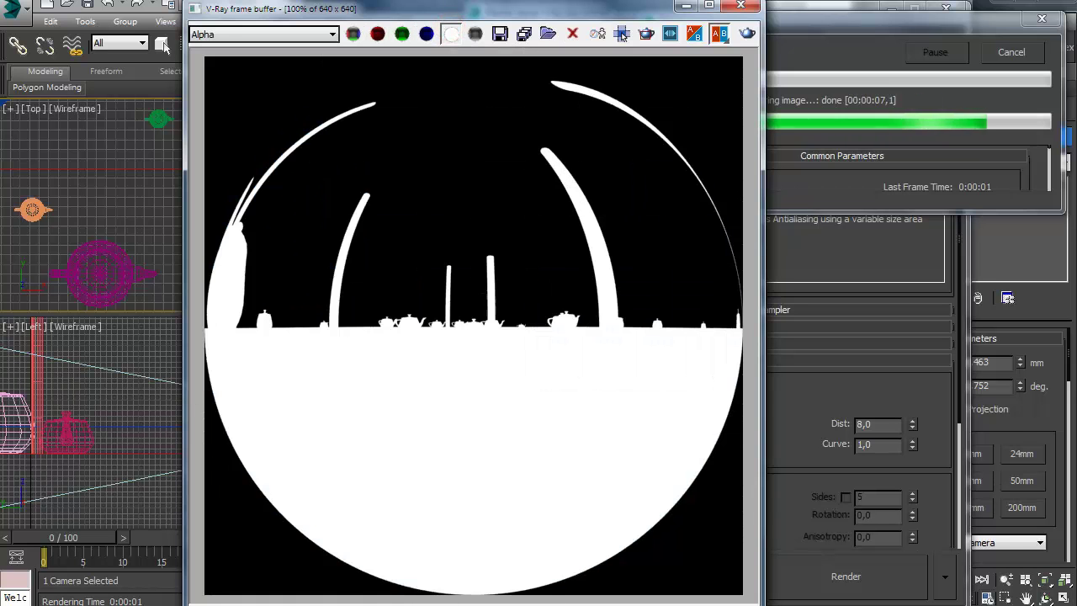
pyautogui.click(451, 34)
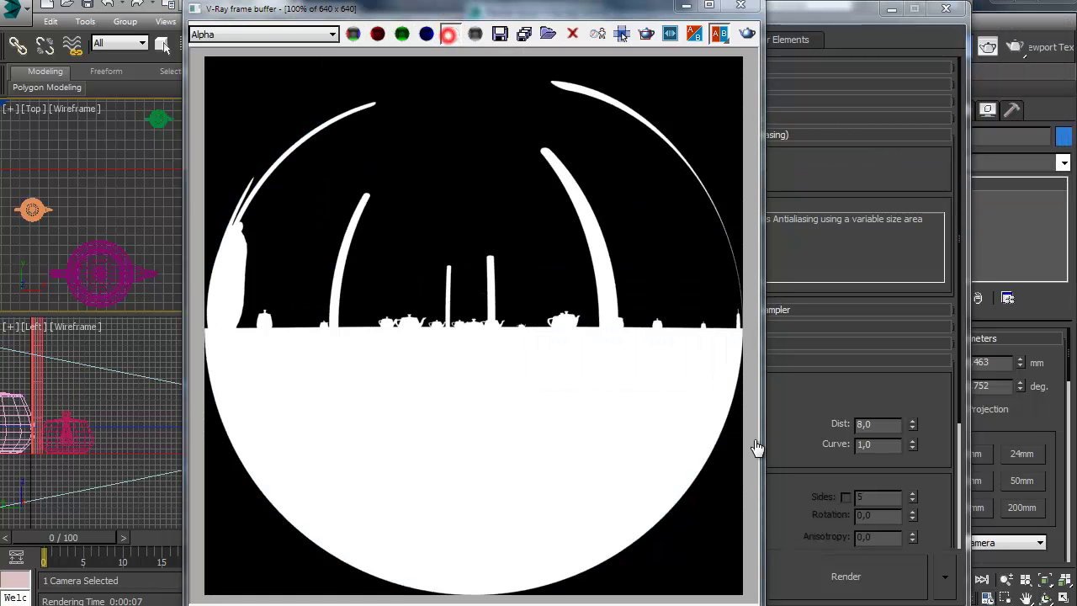
# Step: Compare renders of the Fish eye view with Curve set to 0 and to 2
pyautogui.click(793, 441)
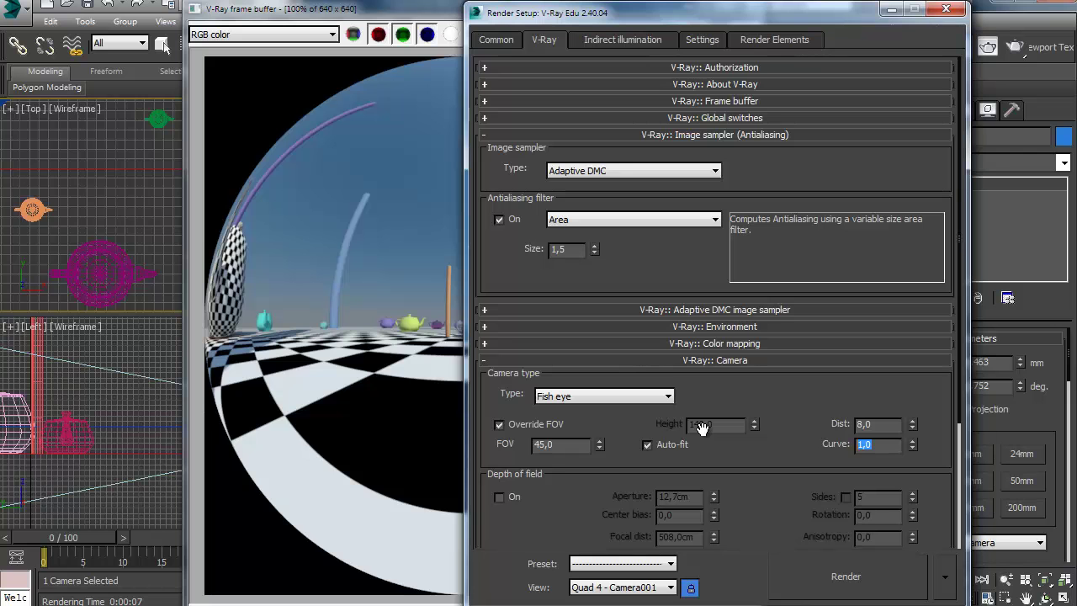
pyautogui.click(863, 589)
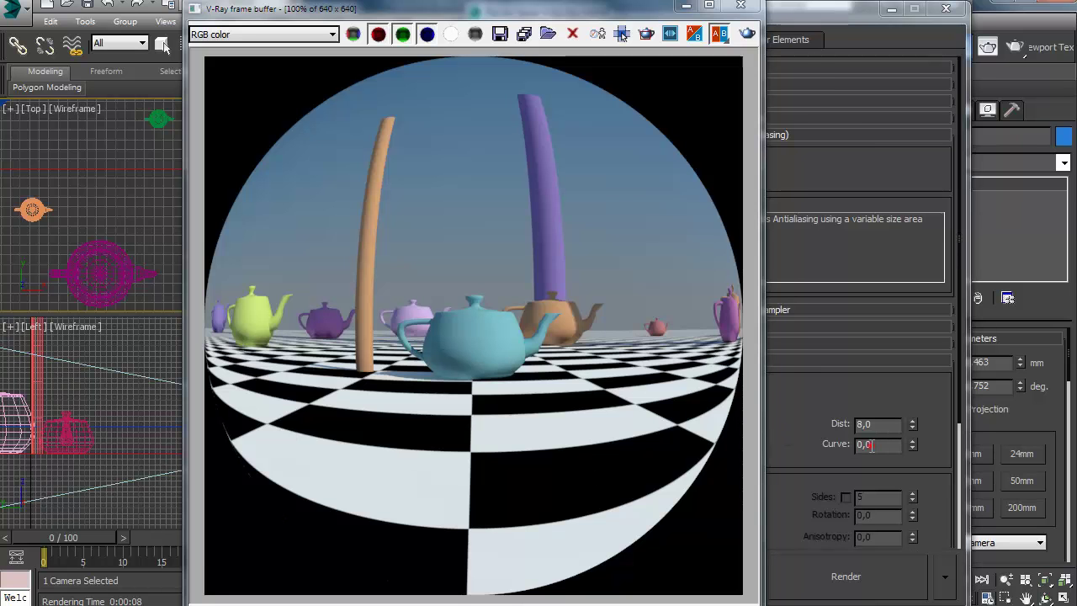
pyautogui.click(865, 445)
pyautogui.write('2')
pyautogui.press('Return')
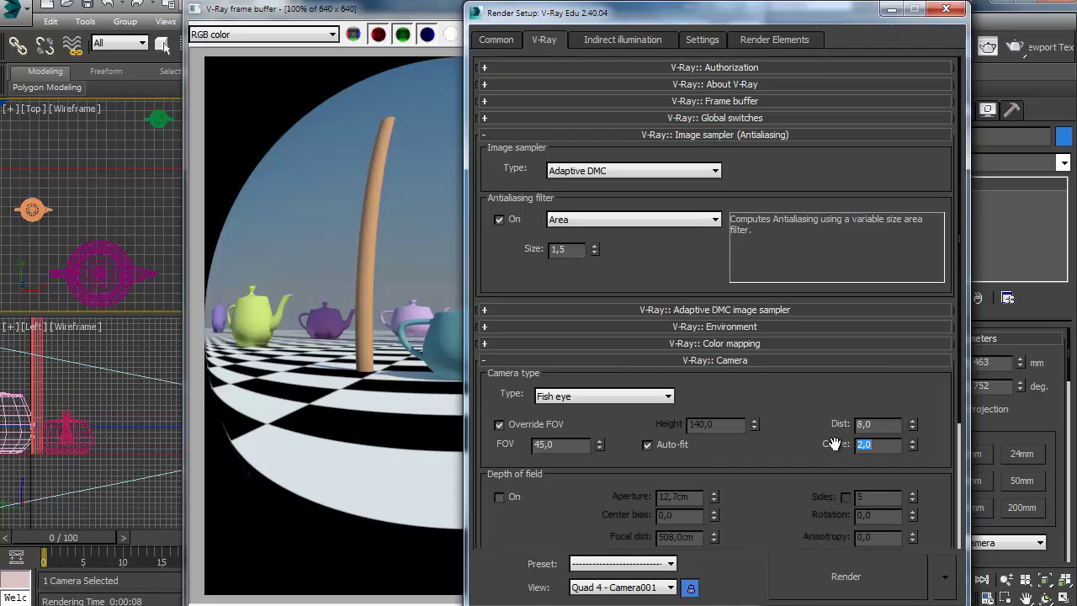
pyautogui.click(843, 577)
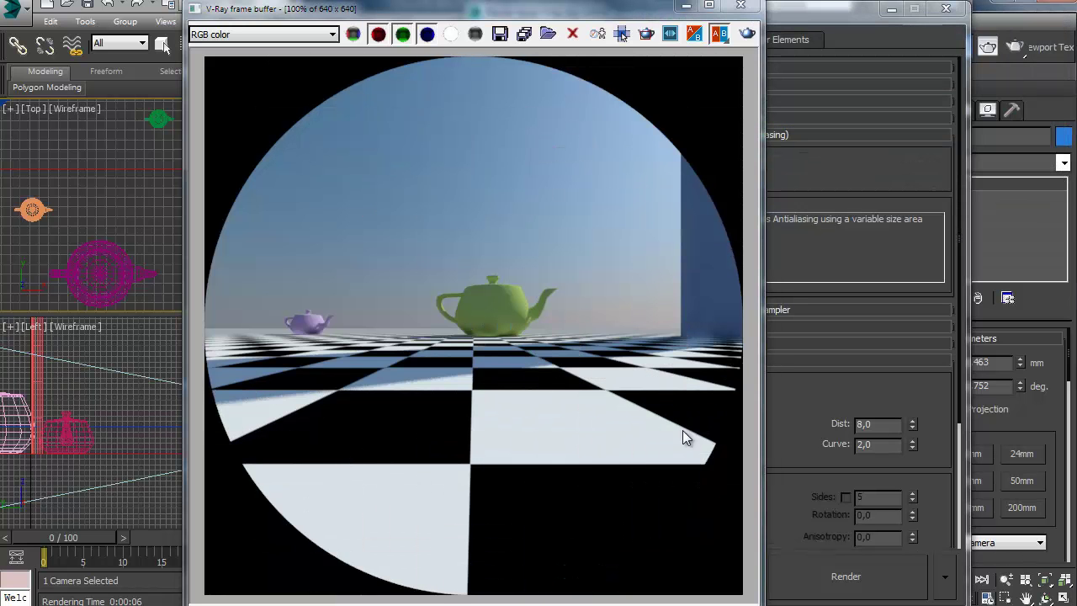
# Step: Render the Fish eye view with Curve set to 4, and again with Curve reset to 1
pyautogui.click(890, 444)
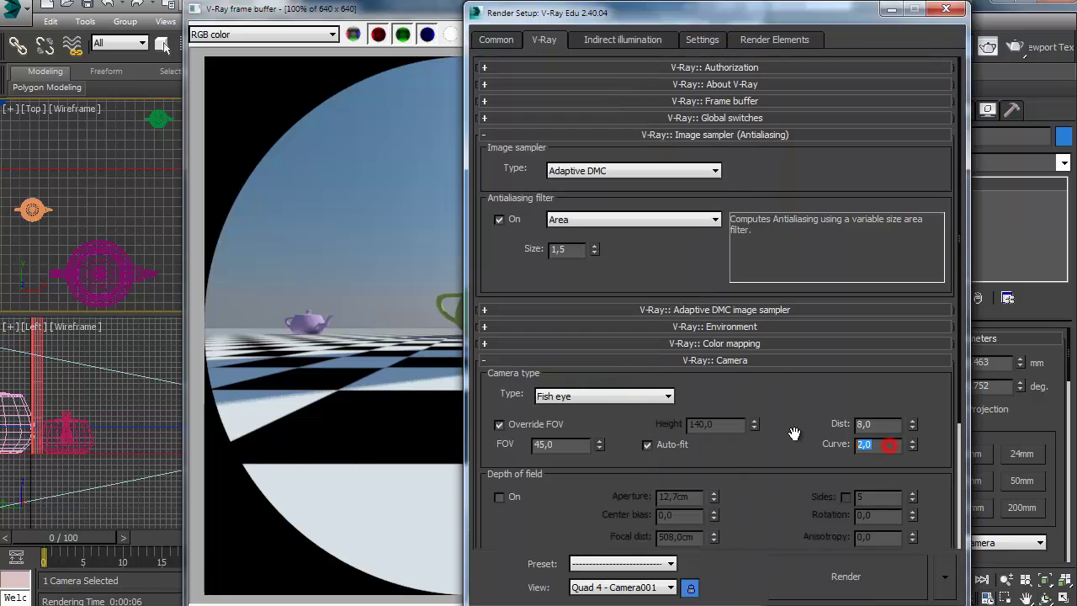
pyautogui.click(830, 581)
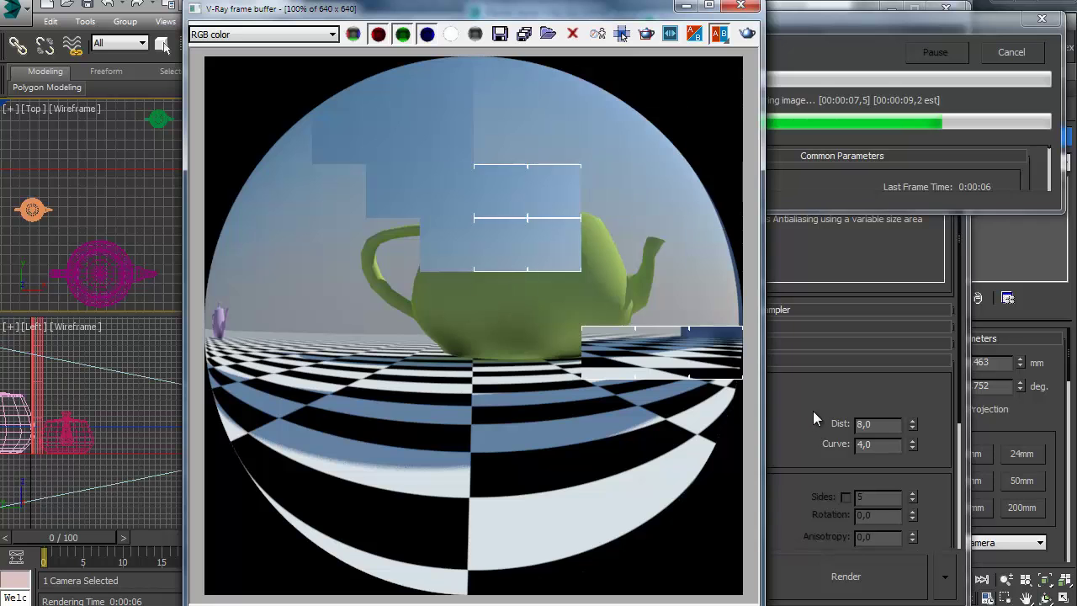
pyautogui.click(894, 445)
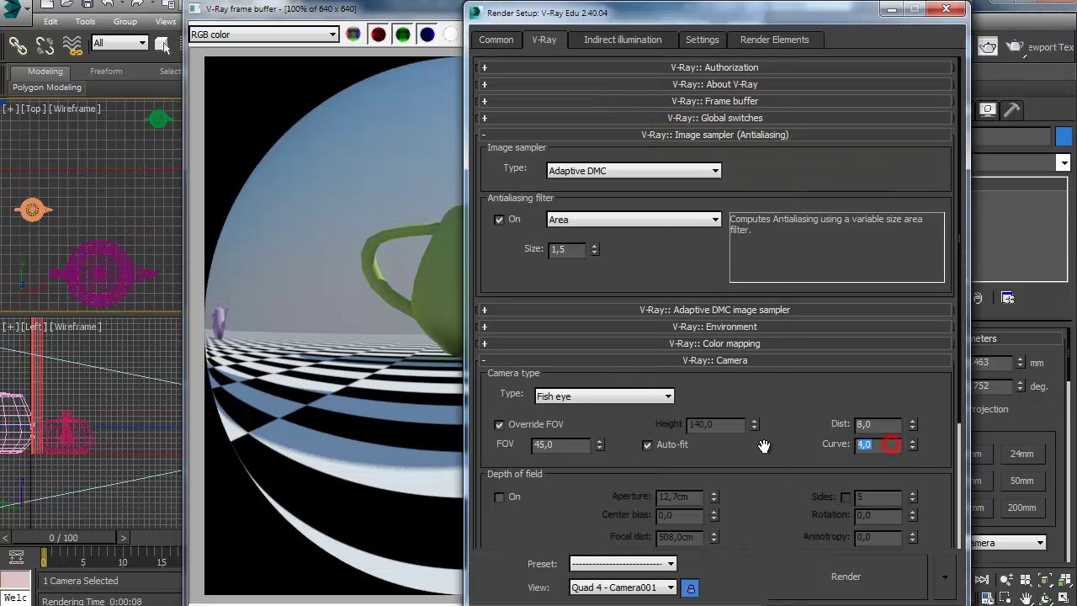
pyautogui.click(833, 592)
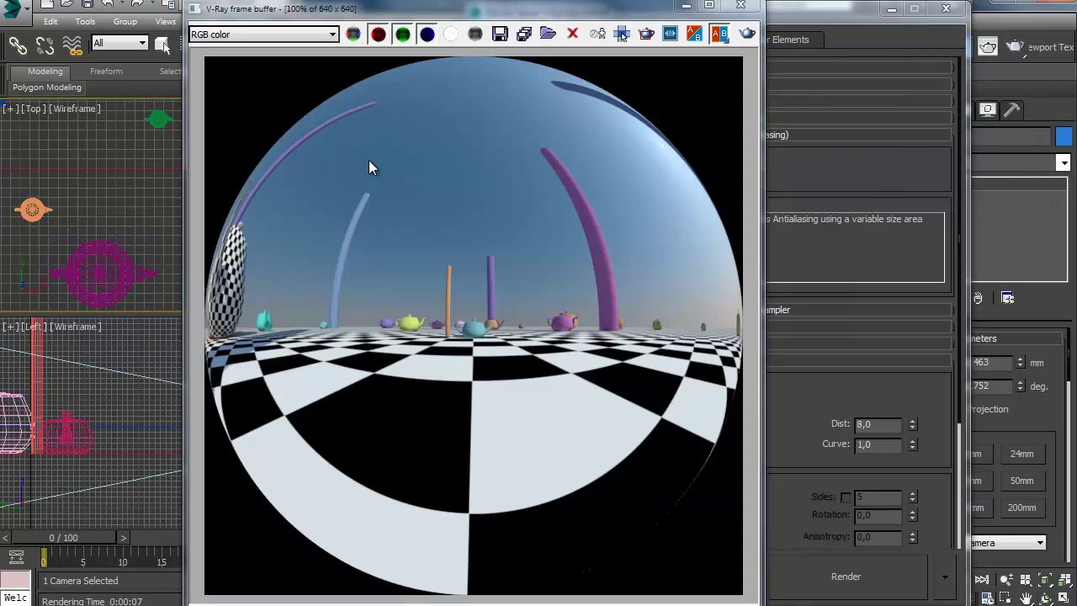
# Step: Change the V-Ray camera type to Warped spherical (old-style) and render Camera001
pyautogui.press('F10')
pyautogui.click(615, 399)
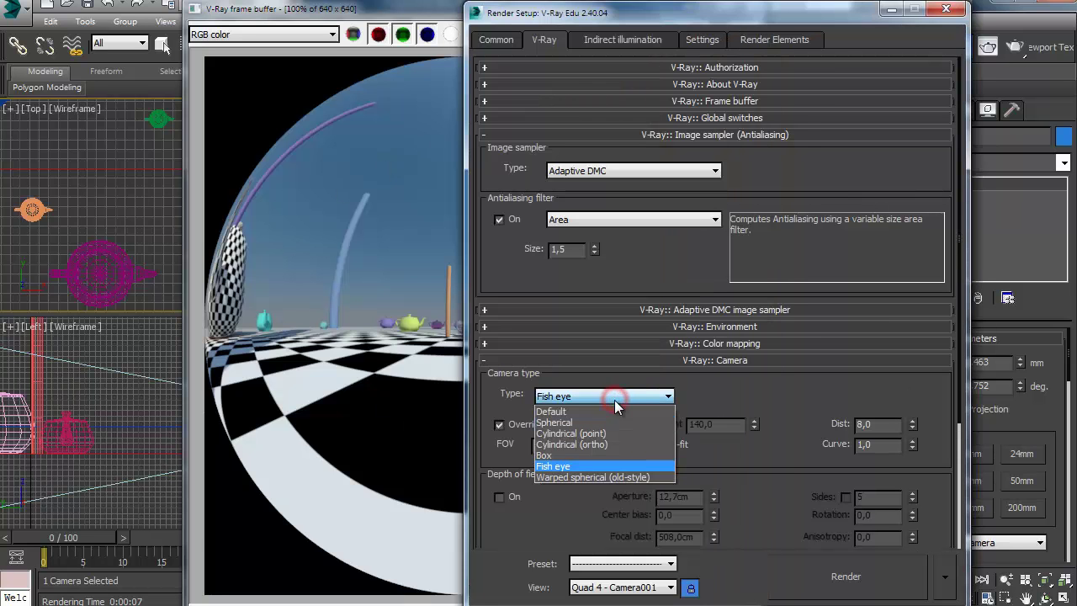
pyautogui.click(580, 477)
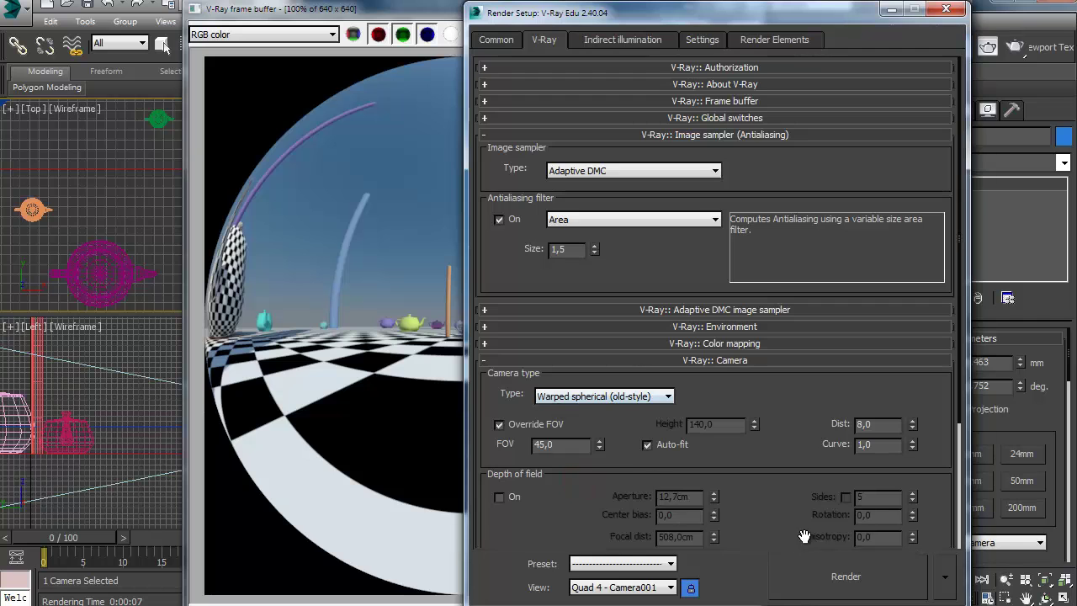
pyautogui.click(839, 569)
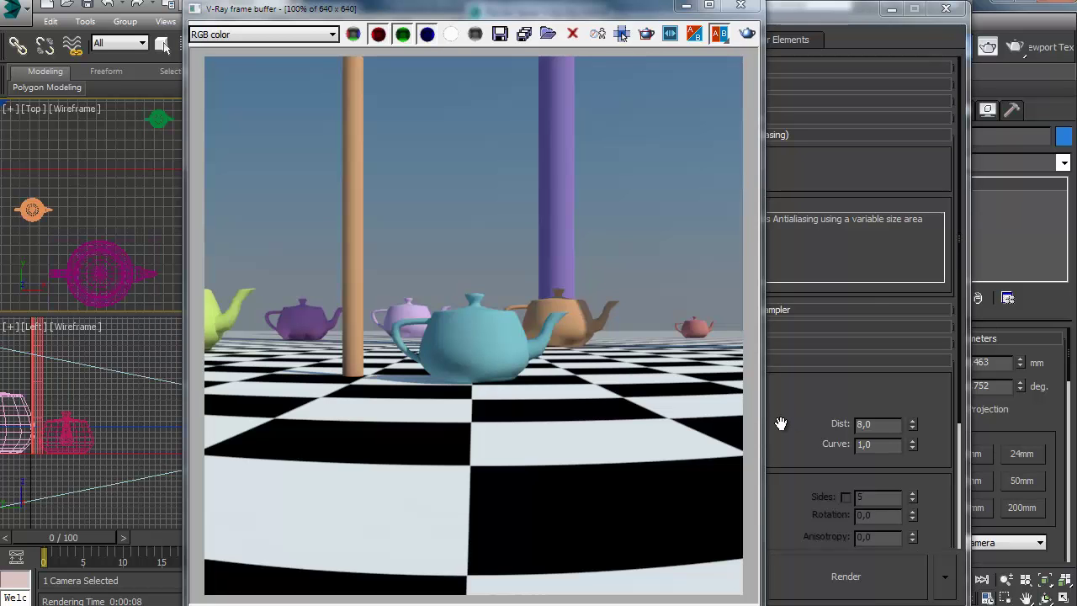
# Step: Set the warped spherical camera's FOV to 360, start a test render, and stop it partway
pyautogui.click(781, 423)
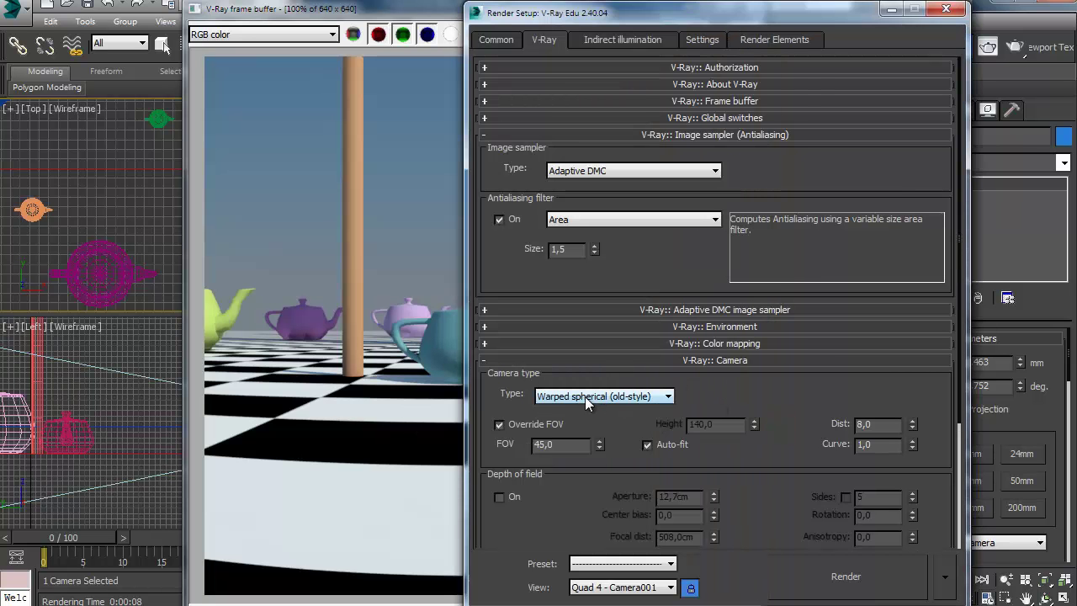
pyautogui.doubleClick(567, 444)
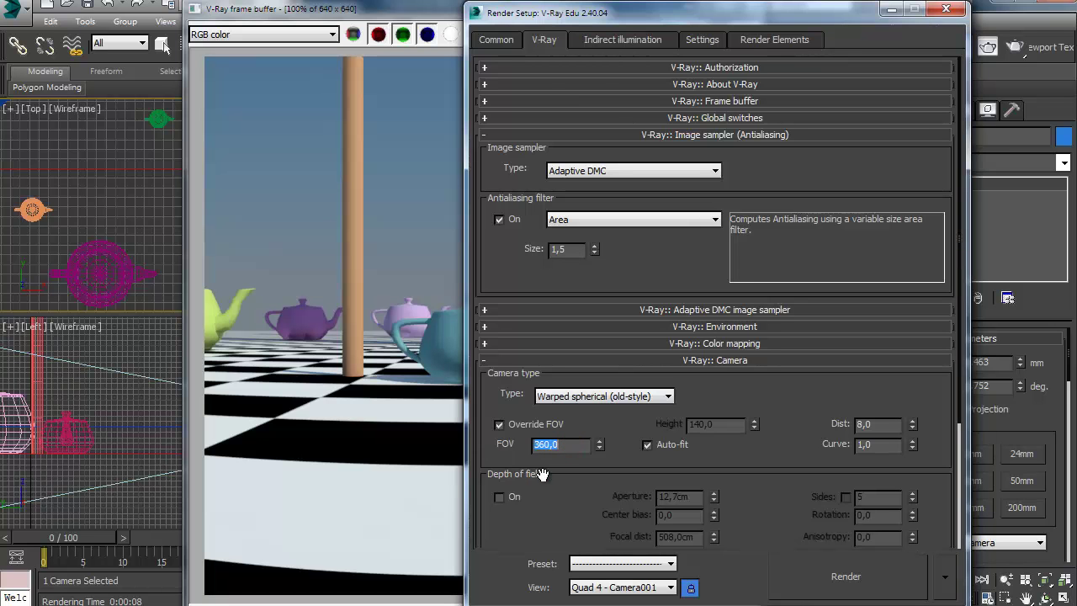
pyautogui.click(845, 577)
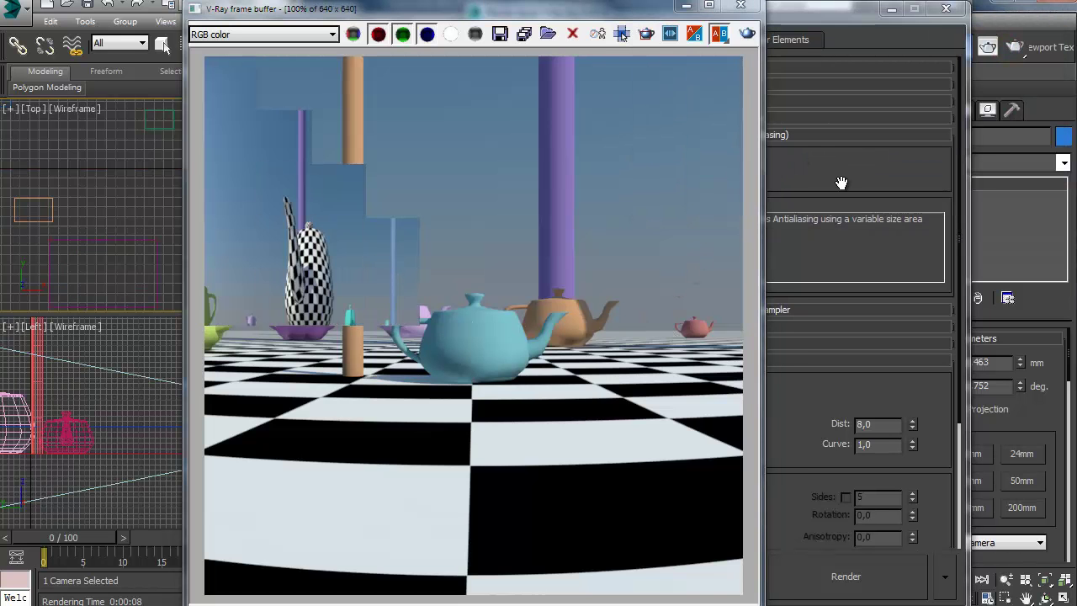
pyautogui.click(842, 183)
# Step: Set the output size to the HDTV (video) preset with a width of 800 and render the warped spherical view
pyautogui.click(489, 40)
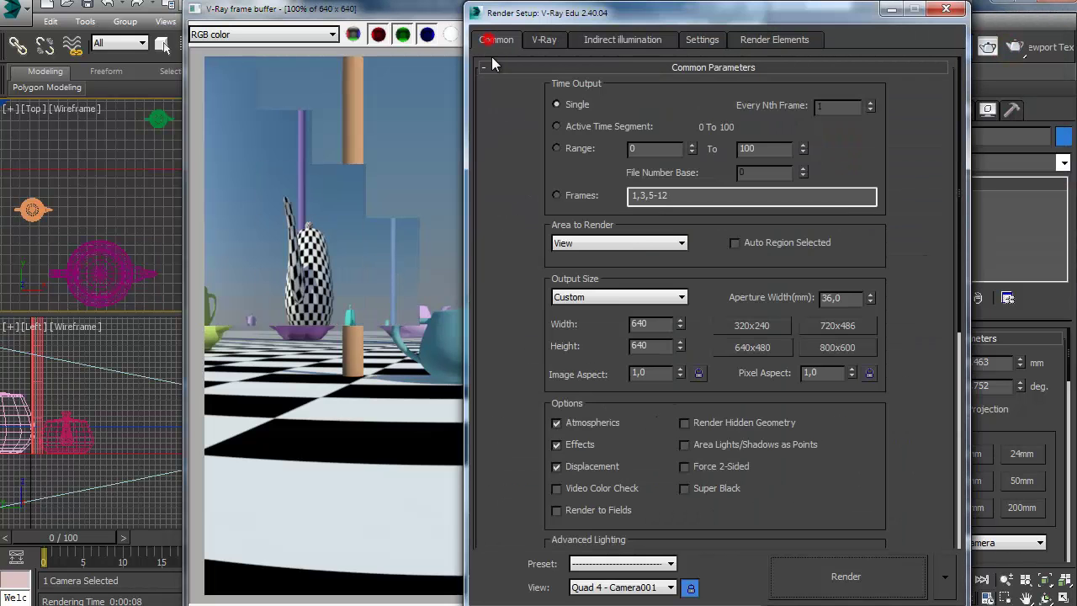
pyautogui.click(614, 300)
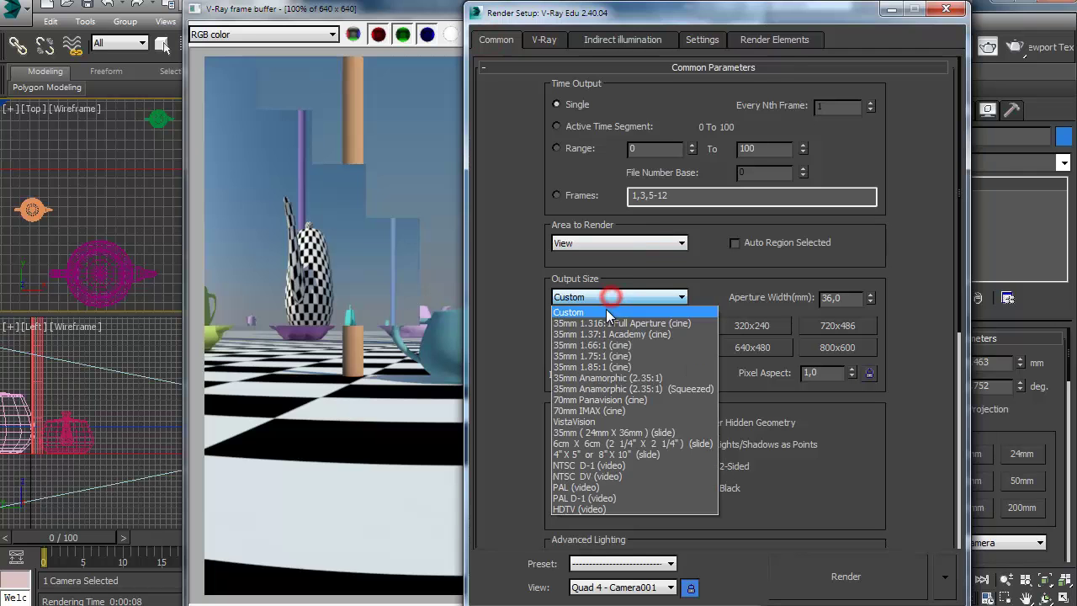
pyautogui.click(587, 510)
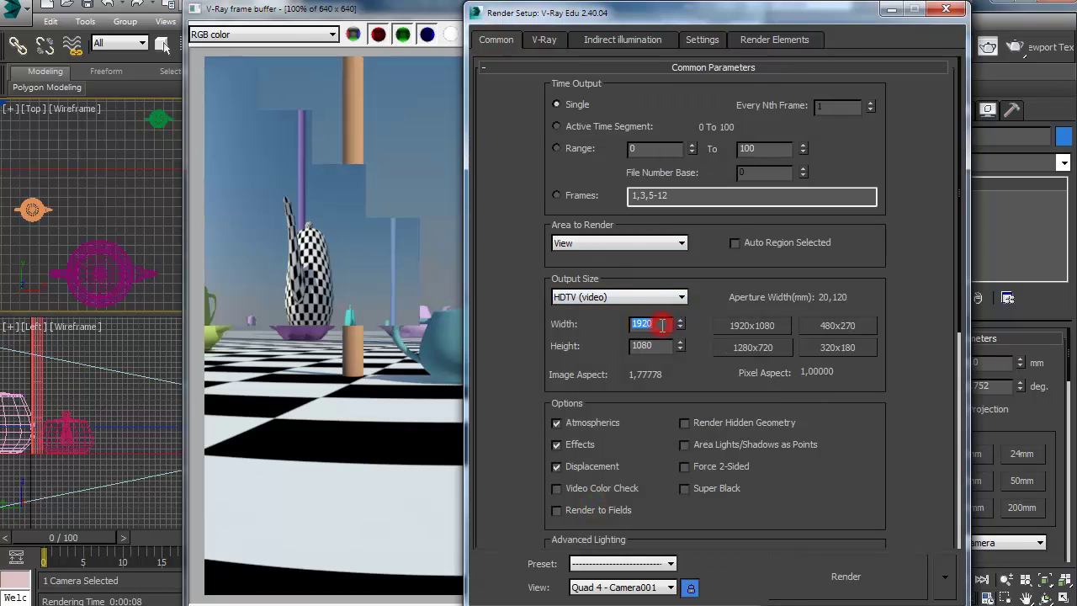
pyautogui.write('800')
pyautogui.click(848, 577)
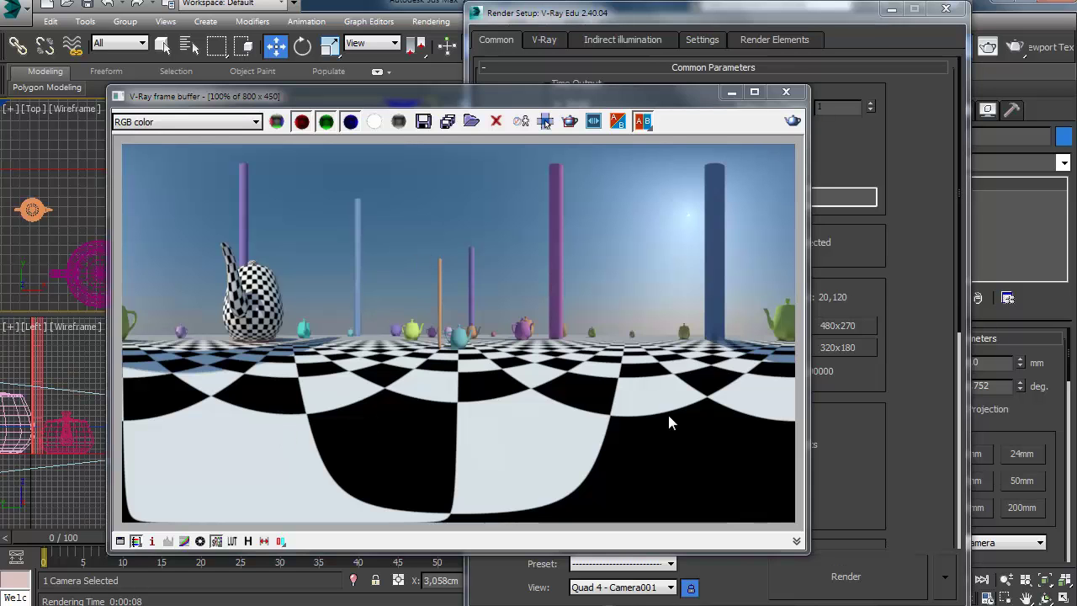
# Step: Change the V-Ray camera type to Spherical and render Camera001 for comparison with the warped spherical result
pyautogui.click(544, 38)
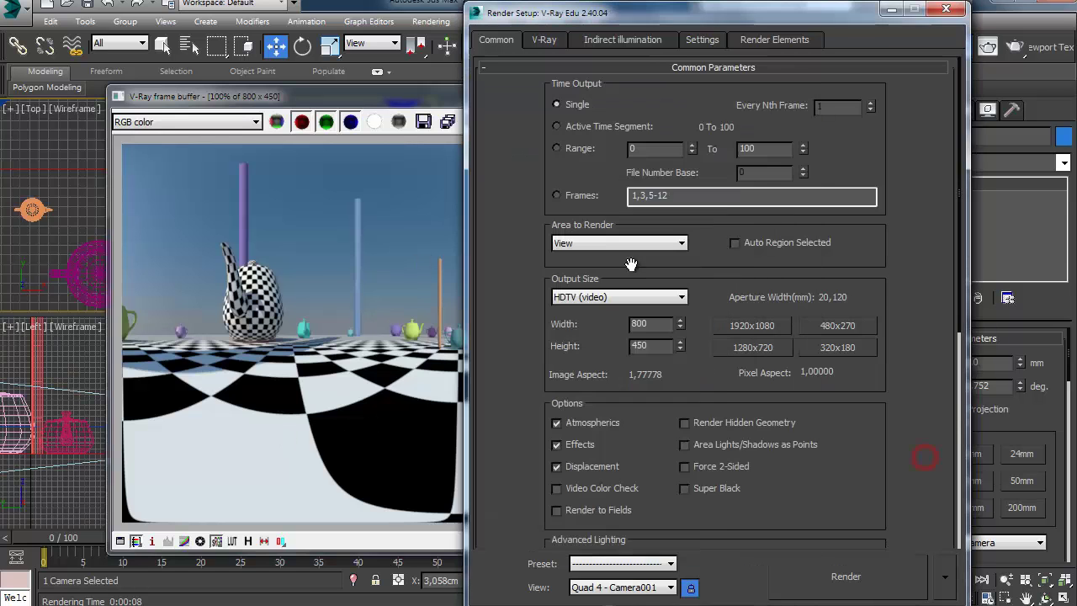
pyautogui.click(544, 38)
pyautogui.click(619, 397)
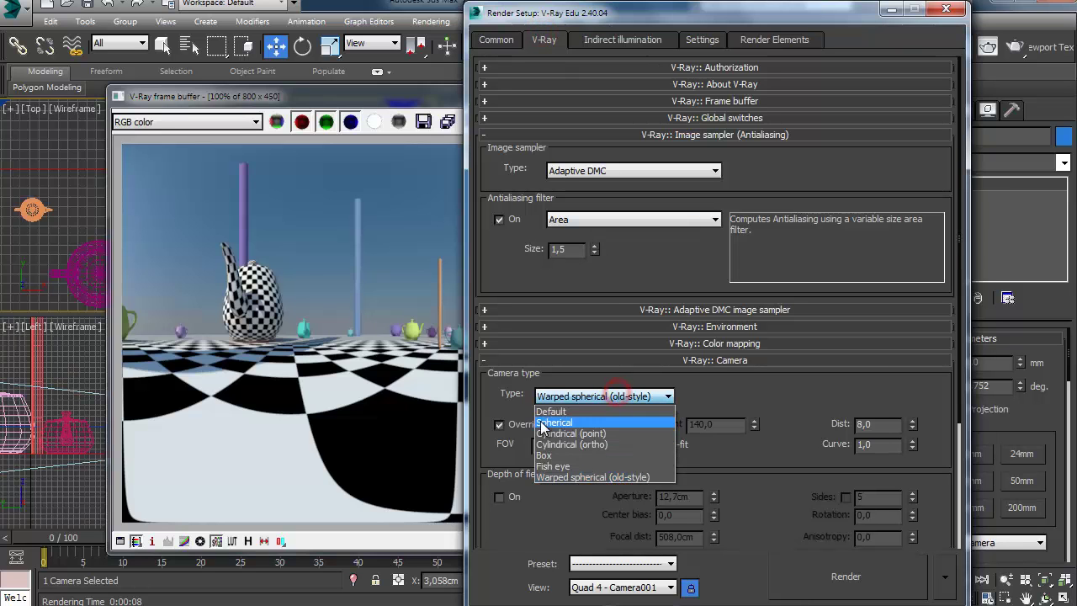
pyautogui.click(554, 422)
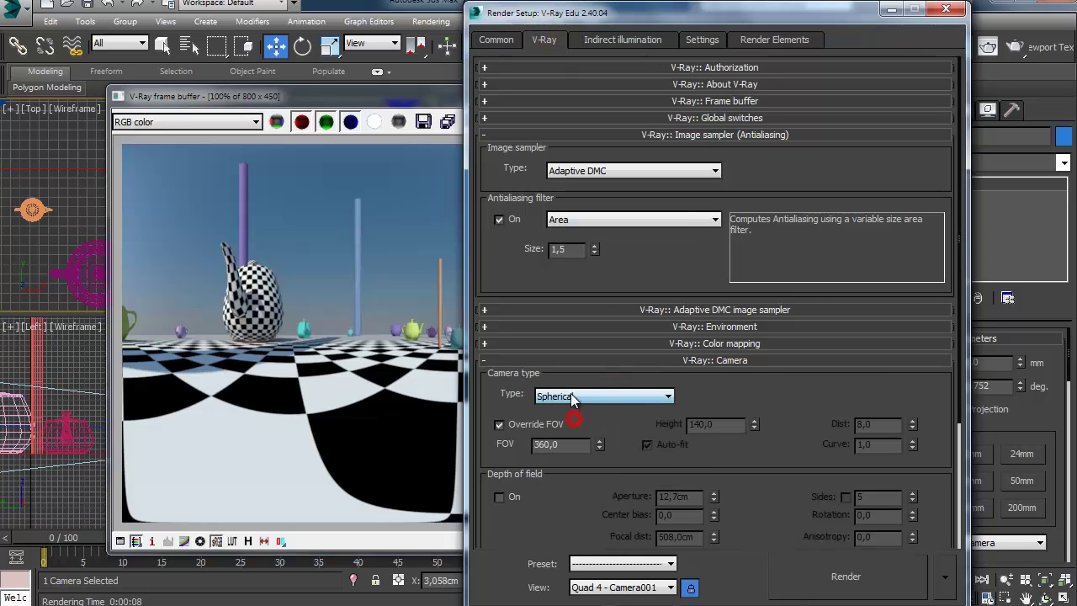
pyautogui.click(842, 576)
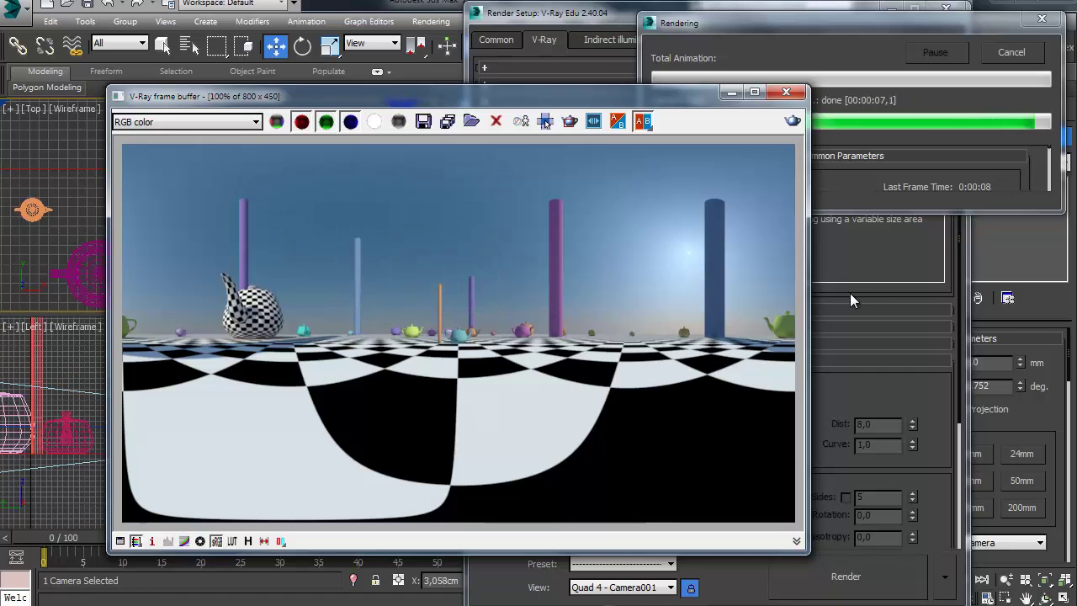
pyautogui.click(852, 403)
pyautogui.click(627, 397)
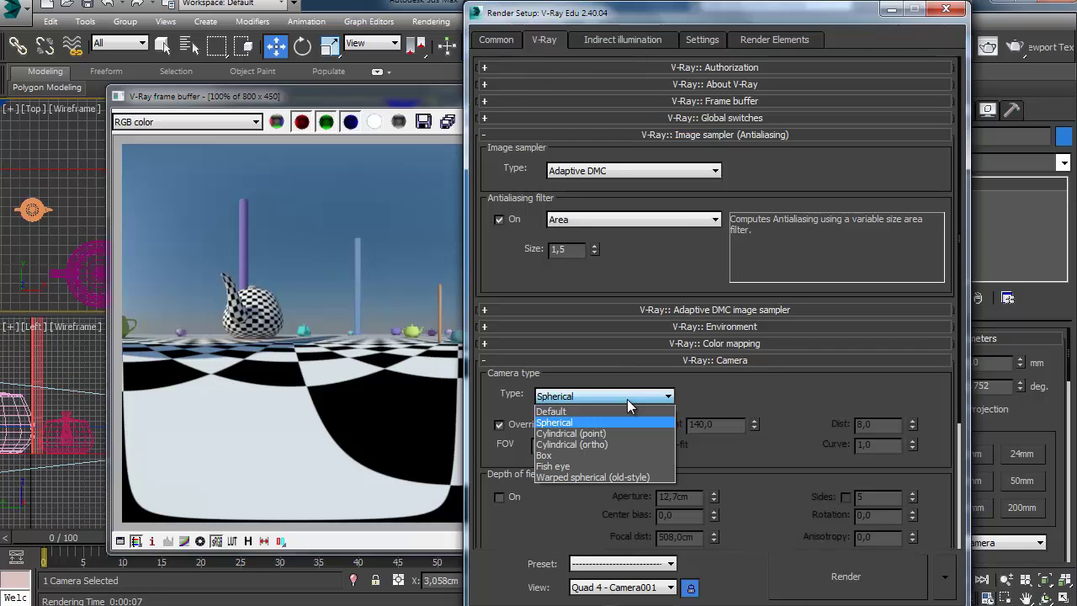
pyautogui.click(780, 397)
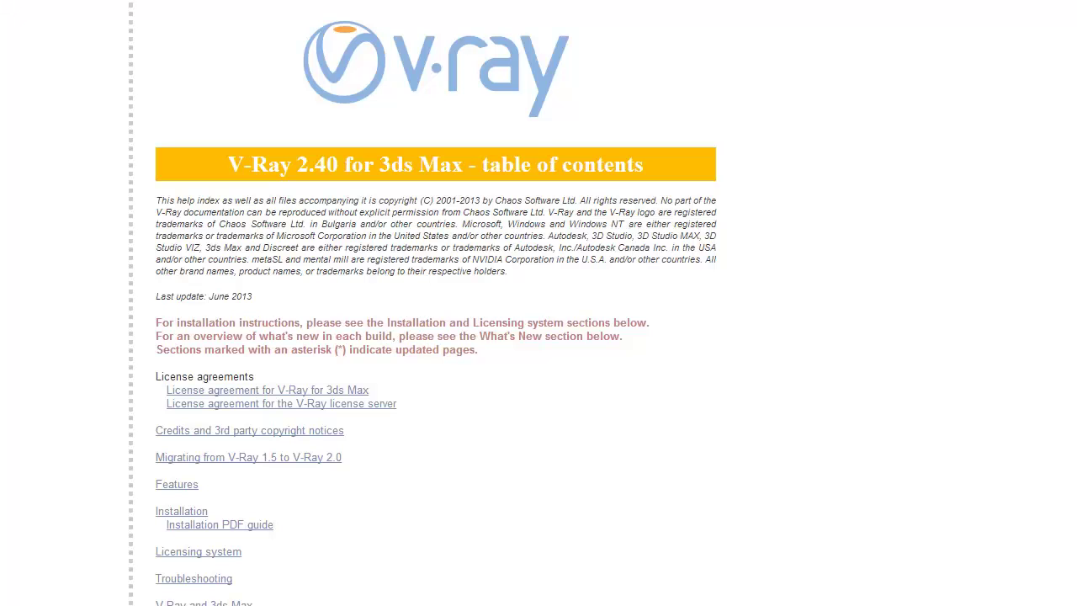
# Step: Open the renderer's Camera page in the V-Ray help and examine its parameter and camera type descriptions
pyautogui.scroll(-6, 497, 303)
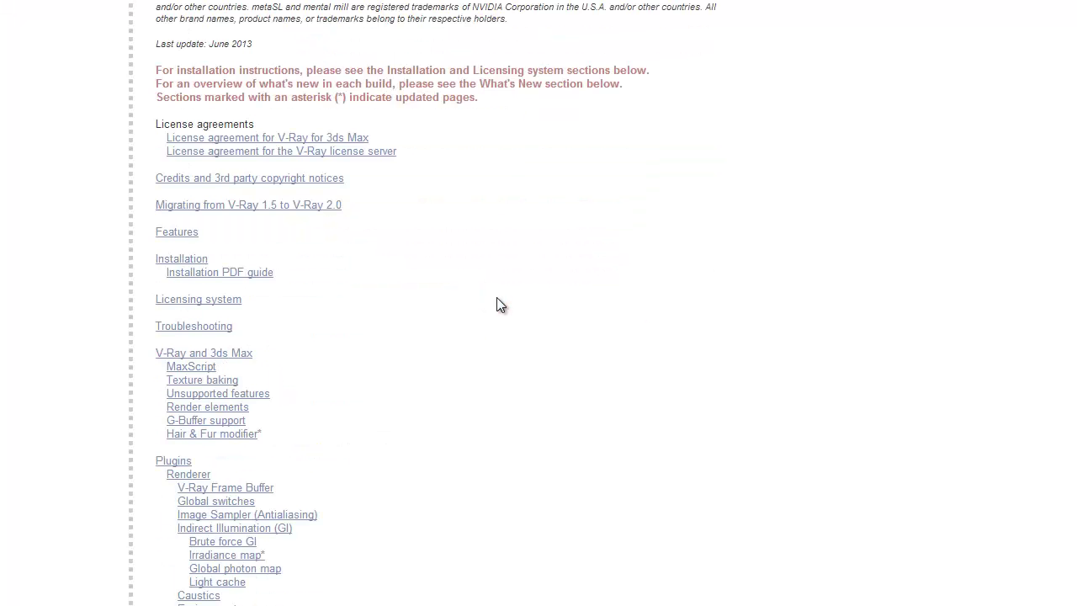
pyautogui.scroll(-3, 496, 303)
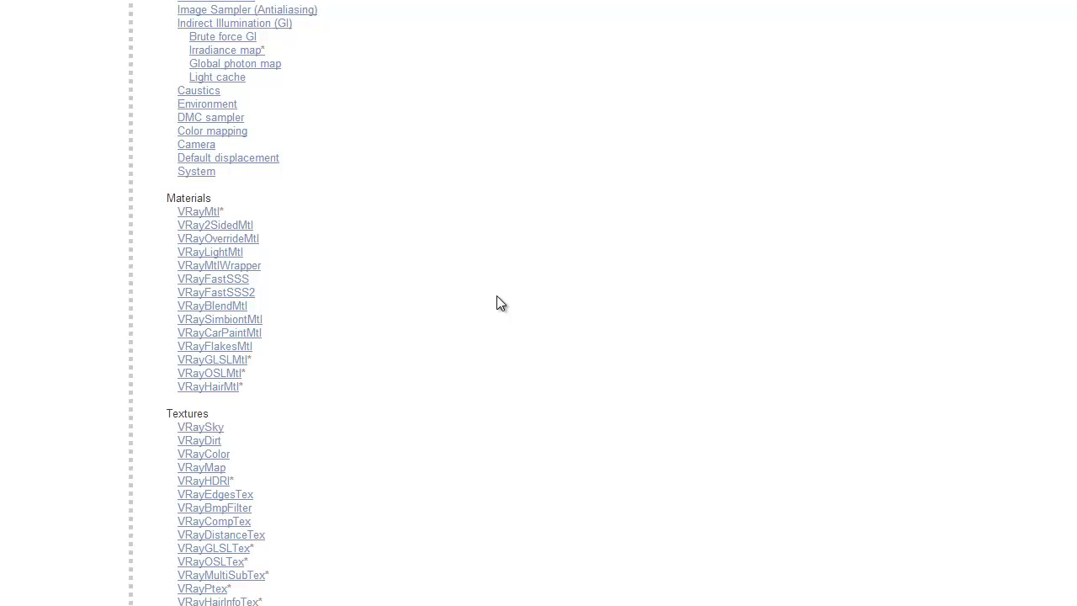
pyautogui.click(193, 145)
pyautogui.scroll(-4, 446, 303)
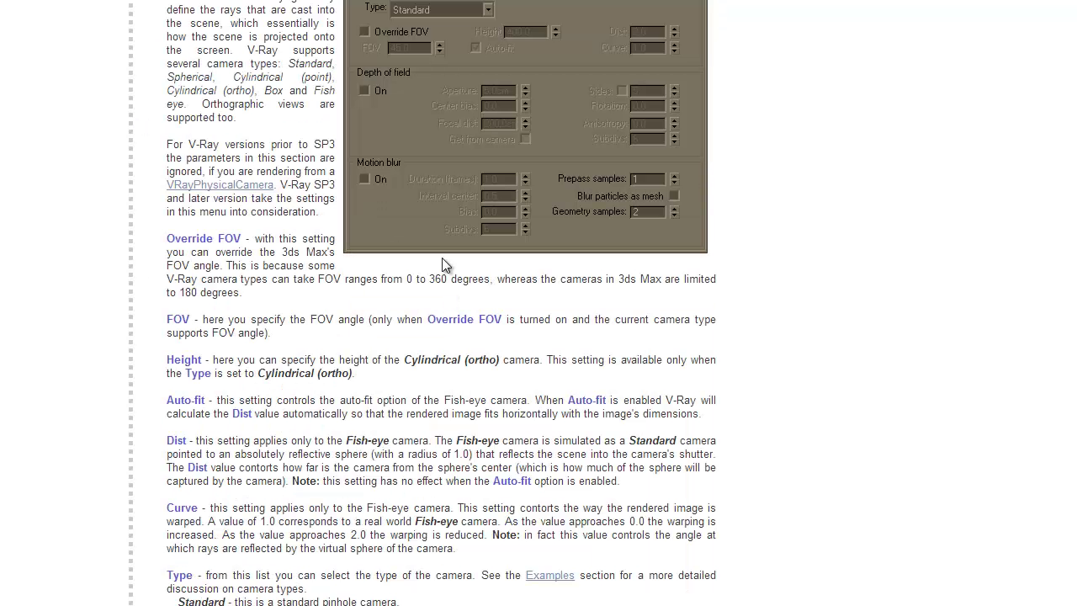
pyautogui.scroll(-5, 442, 261)
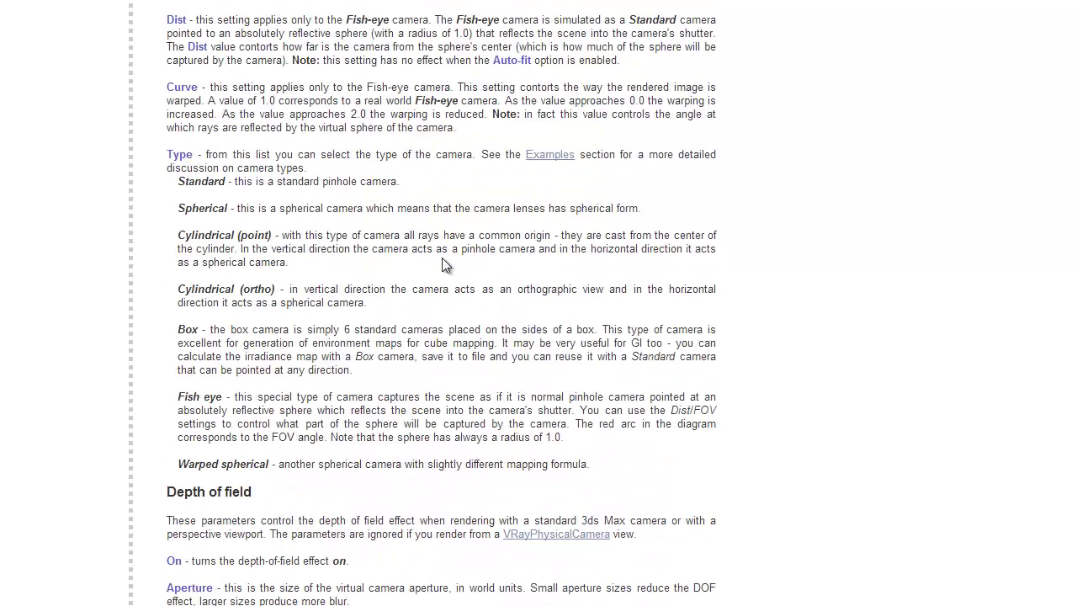
pyautogui.scroll(-8, 442, 258)
pyautogui.scroll(10, 441, 253)
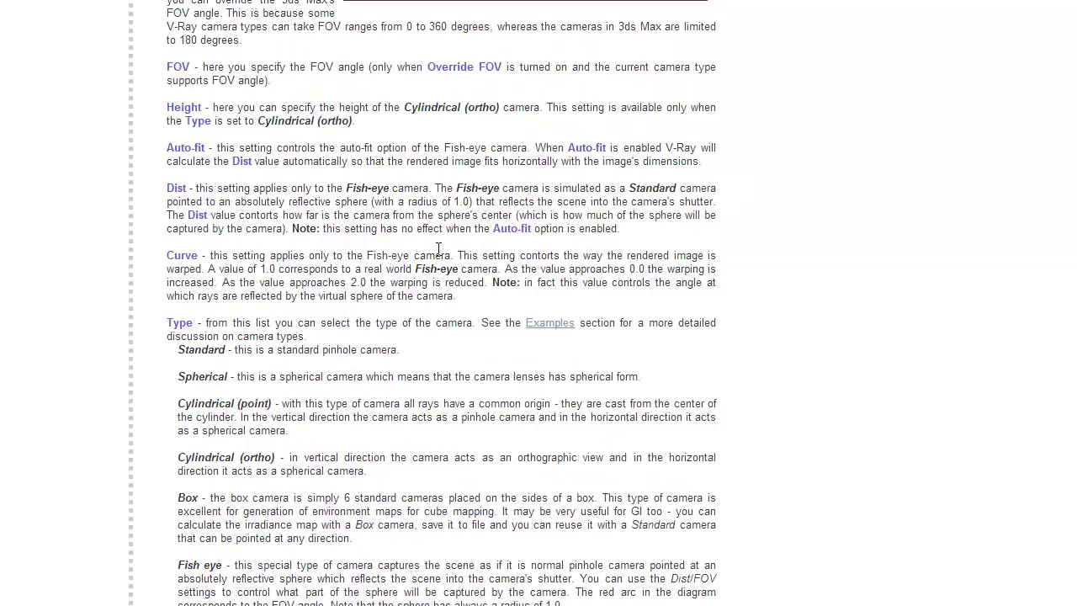
pyautogui.scroll(7, 438, 250)
# Step: Open the Camera examples page and examine the sample images and ray diagrams of the camera types
pyautogui.click(684, 27)
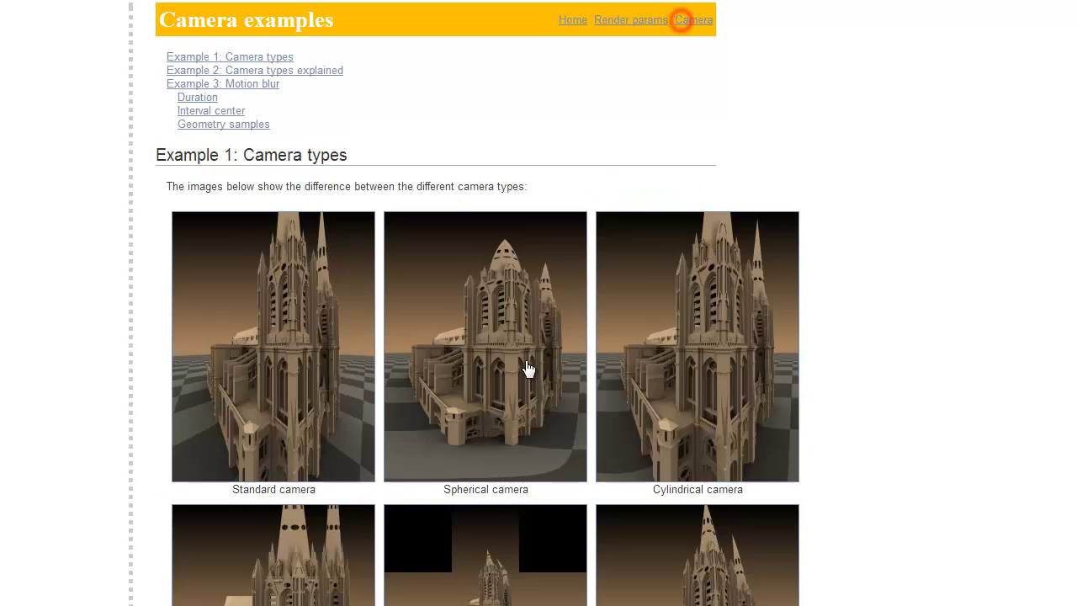
pyautogui.scroll(-2, 527, 368)
pyautogui.scroll(1, 526, 368)
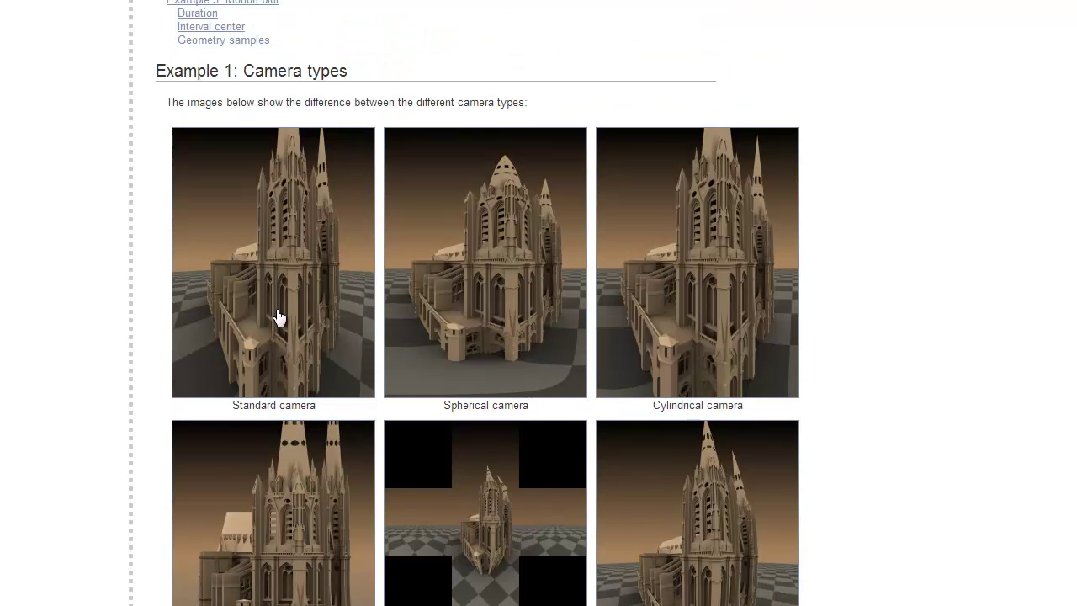
pyautogui.scroll(-1, 439, 407)
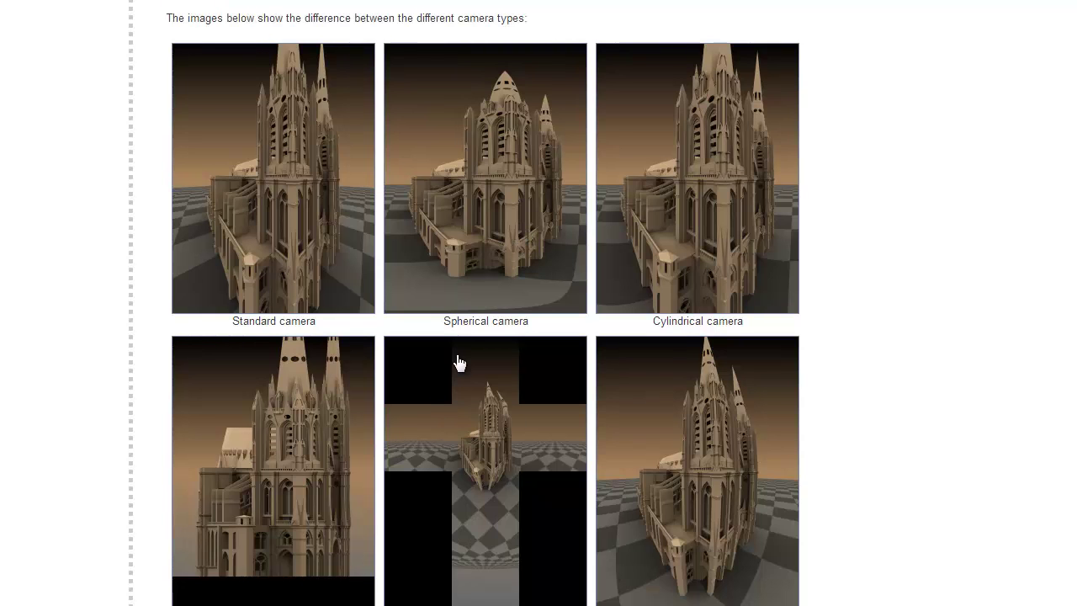
pyautogui.scroll(-2, 438, 557)
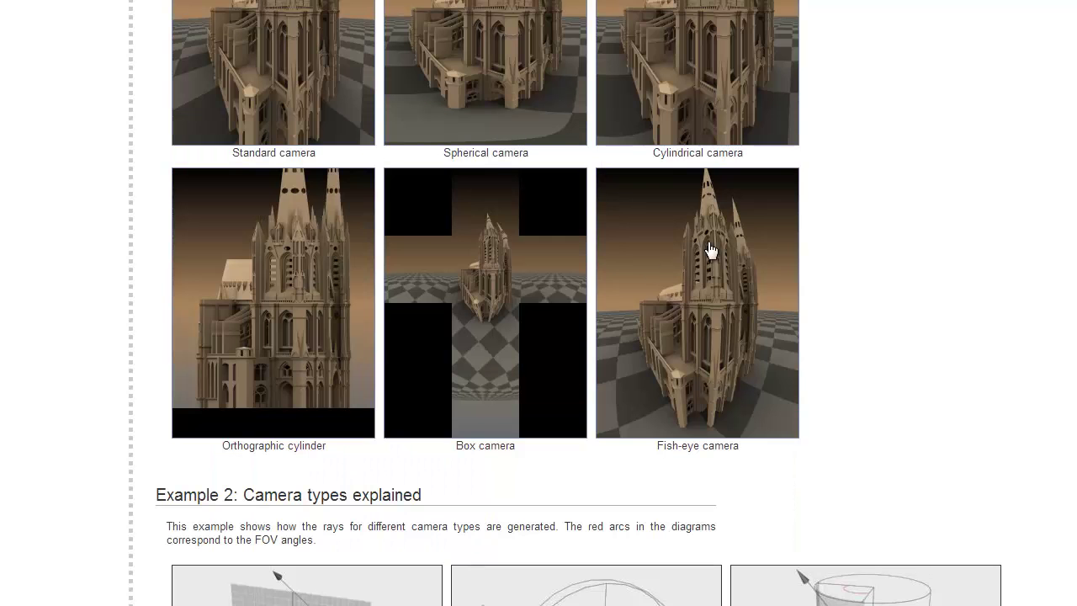
pyautogui.scroll(-6, 664, 298)
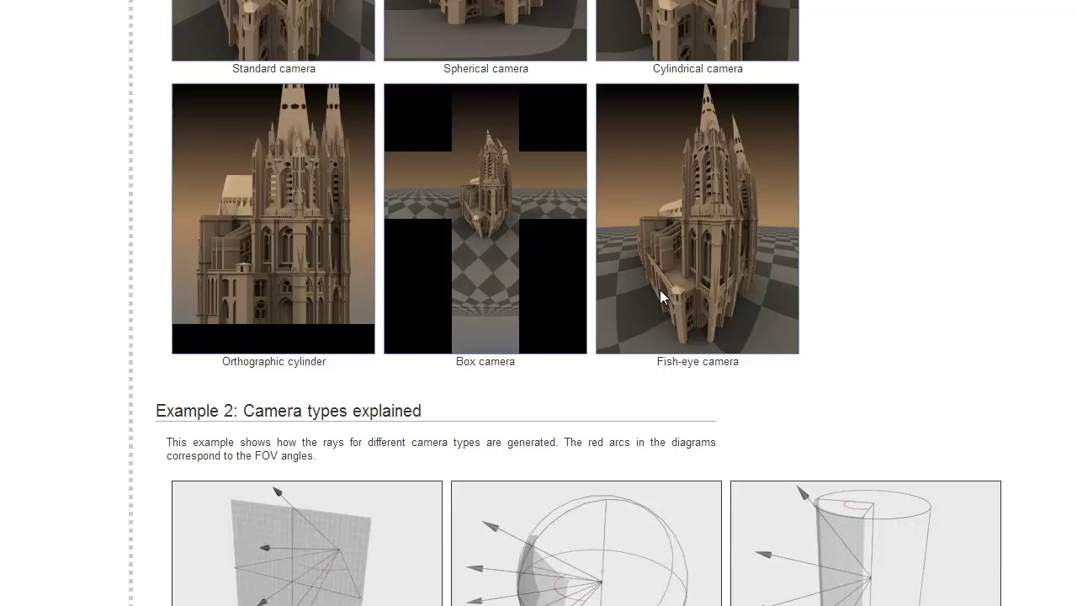
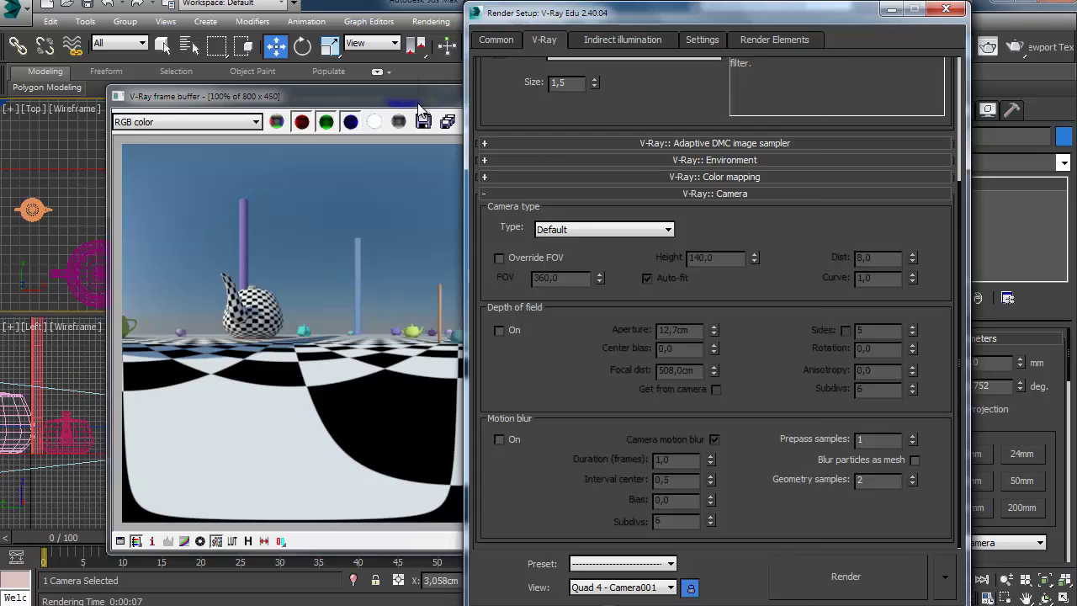
# Step: Close the frame buffer, turn on Depth of field for the V-Ray camera, and review its Aperture and Center bias settings
pyautogui.click(776, 97)
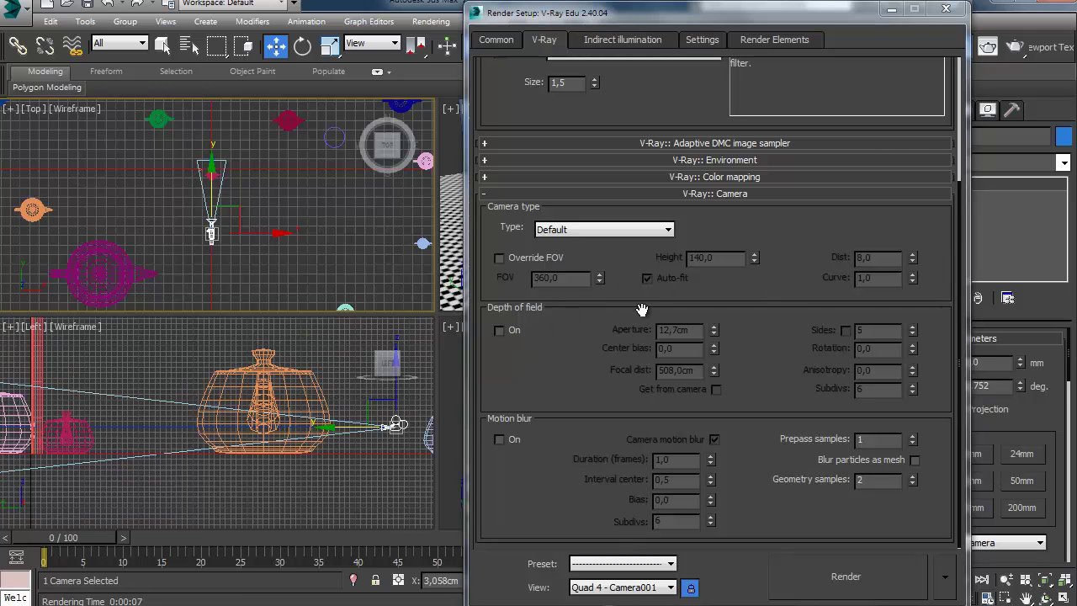
pyautogui.click(499, 330)
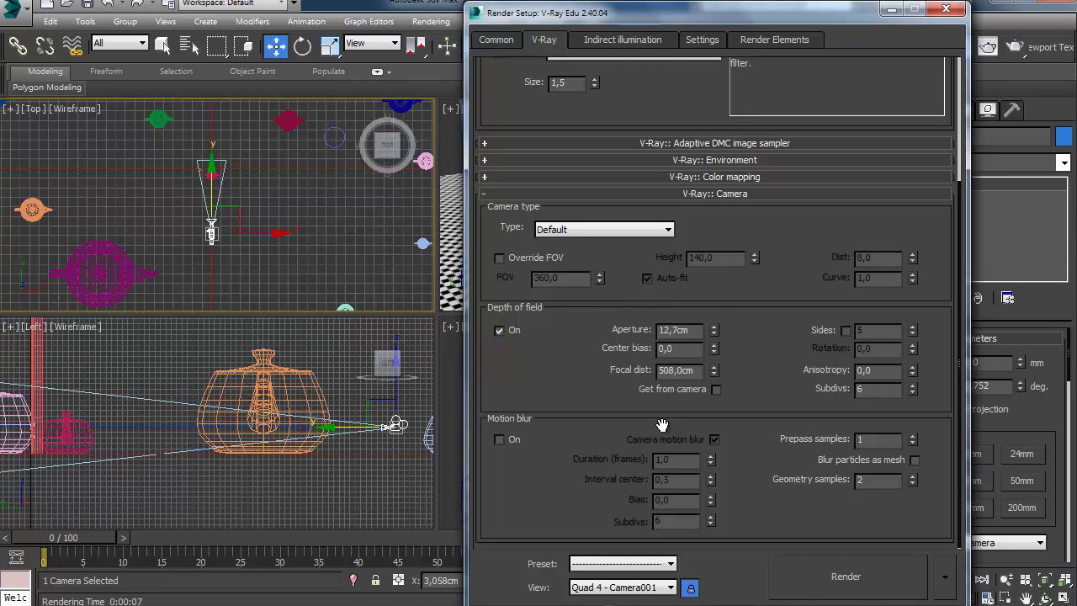
pyautogui.moveTo(702, 330); pyautogui.dragTo(643, 330)
pyautogui.click(561, 331)
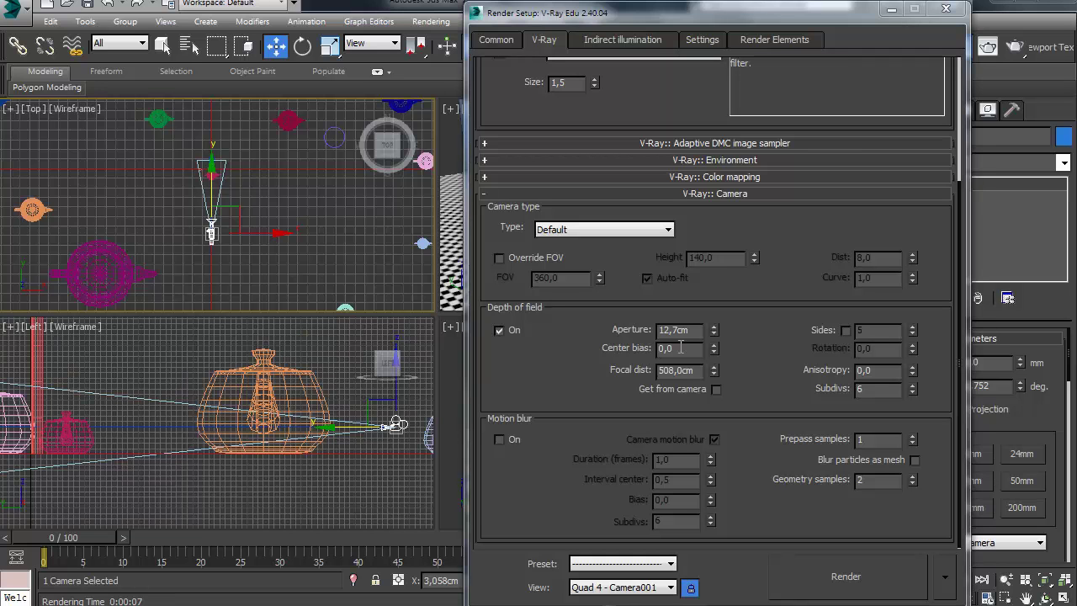
pyautogui.doubleClick(681, 347)
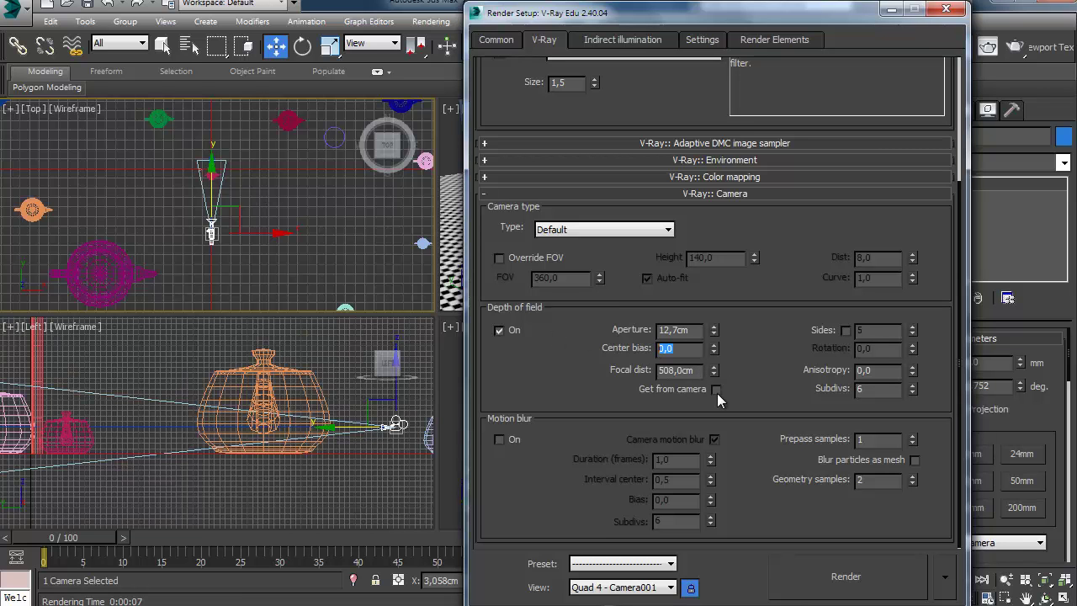
# Step: Check Camera001's target distance and move its target in the Top view onto the teapot in front of the camera
pyautogui.click(891, 11)
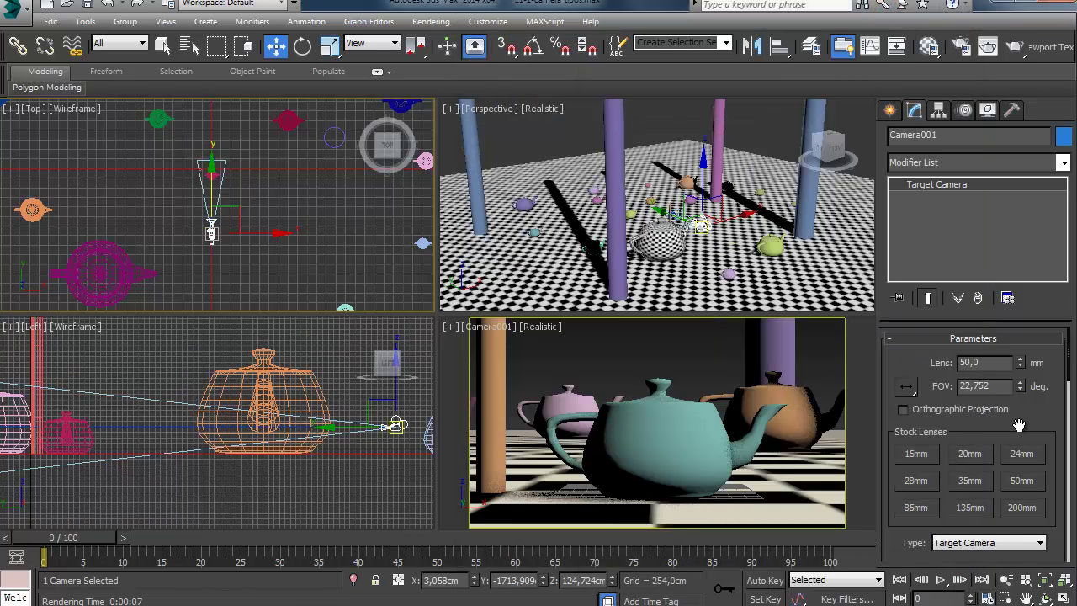
pyautogui.scroll(-10, 1019, 425)
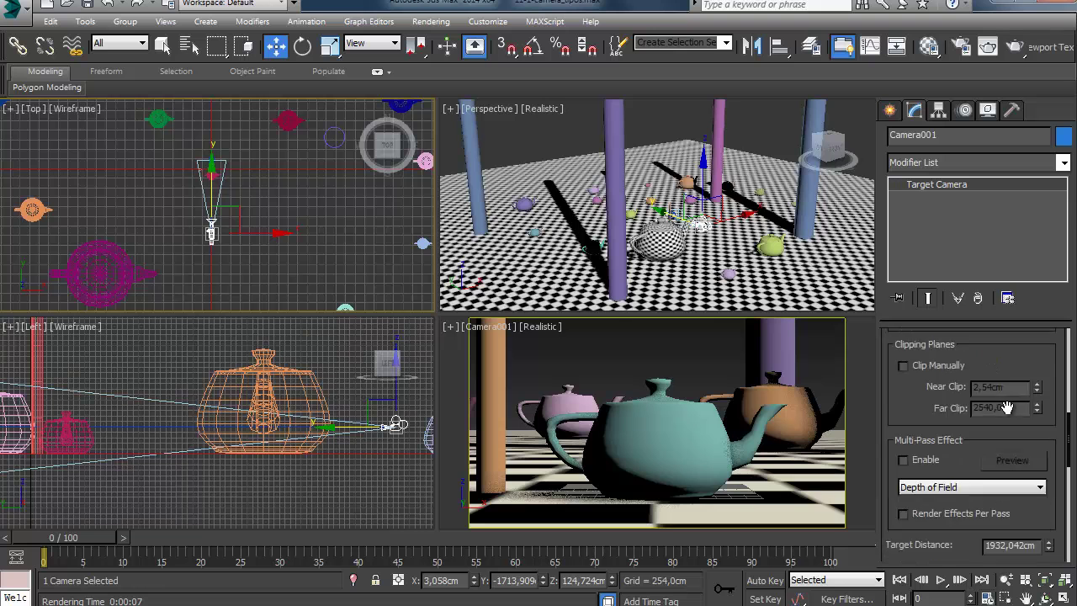
pyautogui.scroll(-4, 1008, 408)
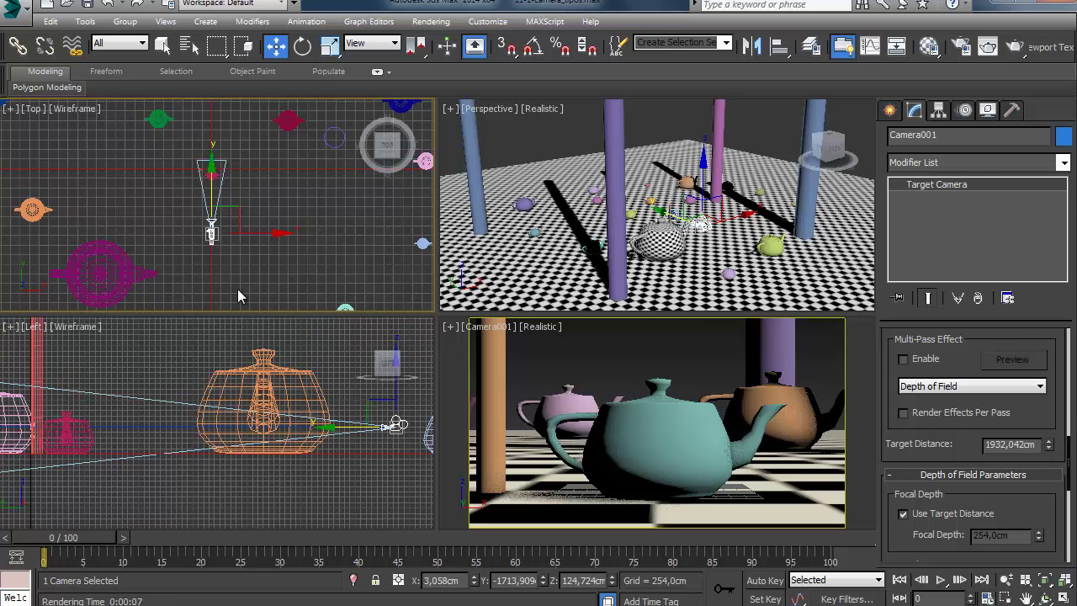
pyautogui.scroll(5, 193, 195)
pyautogui.moveTo(193, 190); pyautogui.dragTo(166, 305, button='middle')
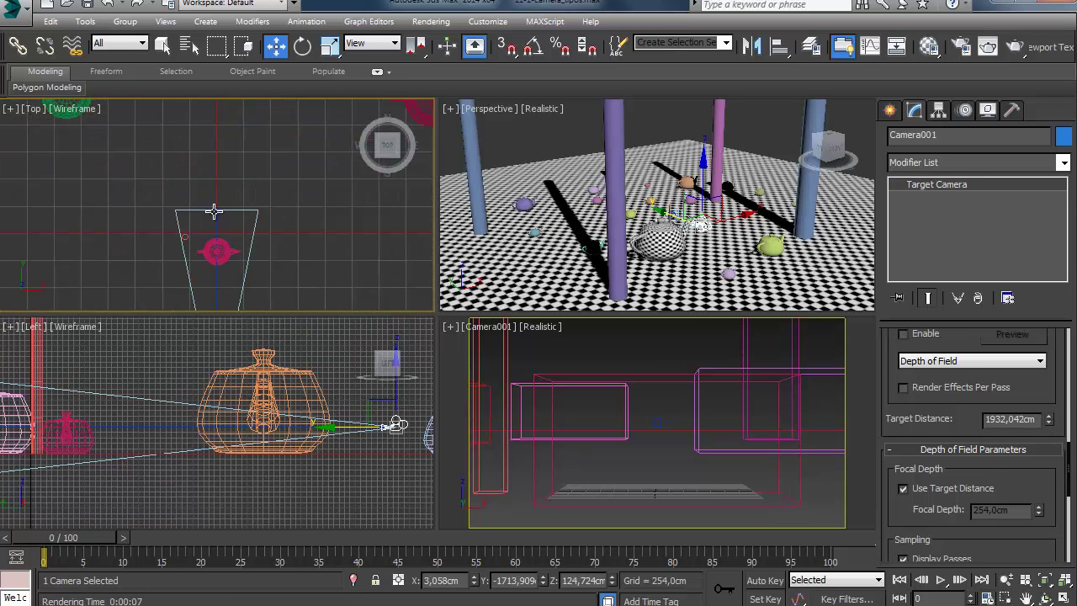
pyautogui.click(216, 209)
pyautogui.moveTo(218, 158); pyautogui.dragTo(213, 257)
pyautogui.moveTo(214, 258); pyautogui.dragTo(225, 217, button='middle')
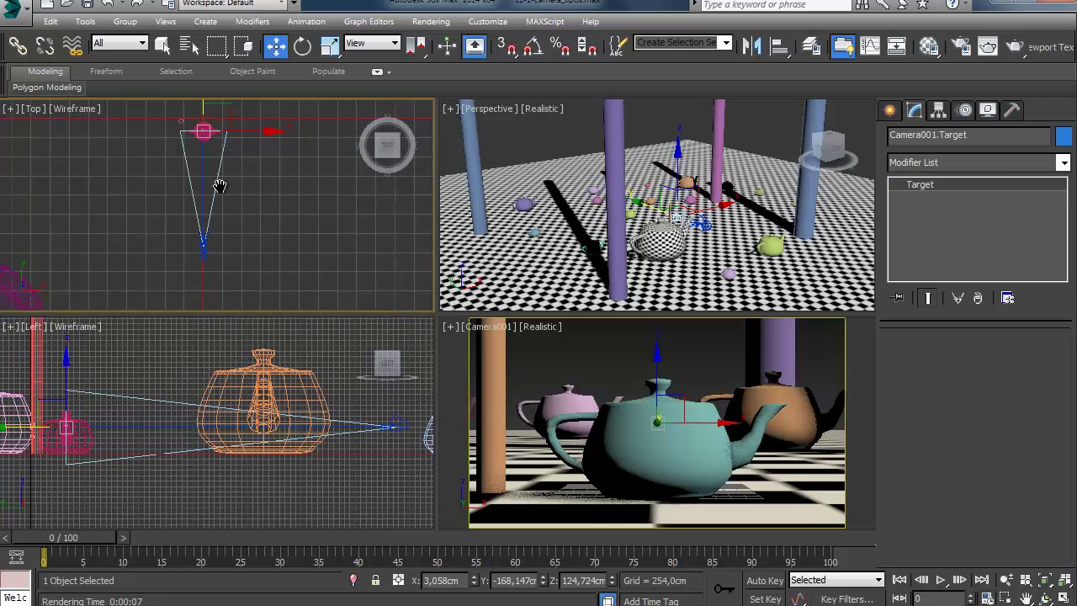
# Step: Enable Get from camera for the depth of field focal distance and render Camera001
pyautogui.click(961, 47)
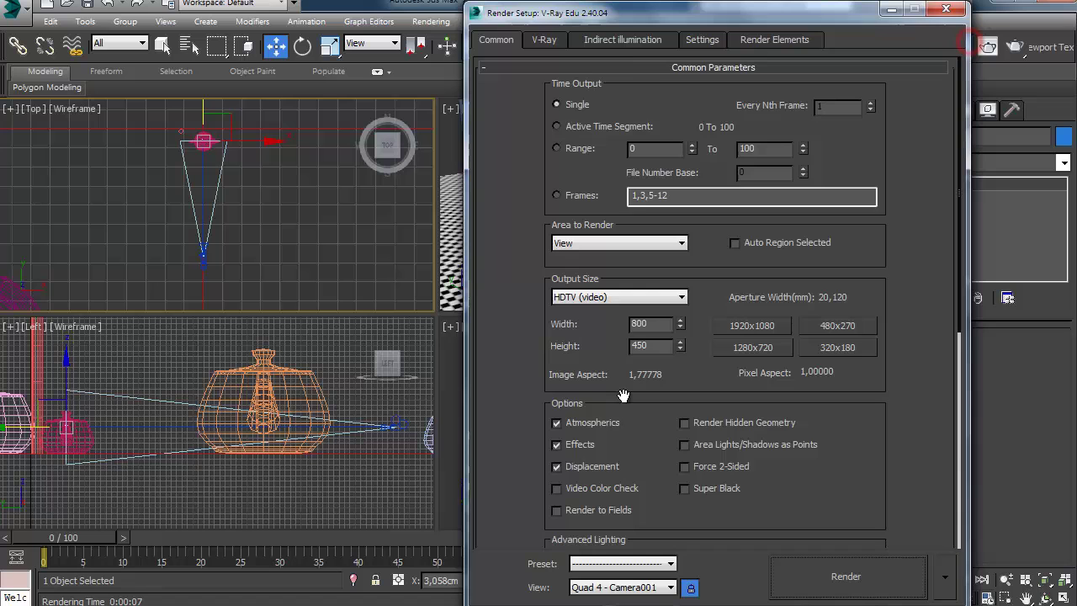
pyautogui.click(538, 39)
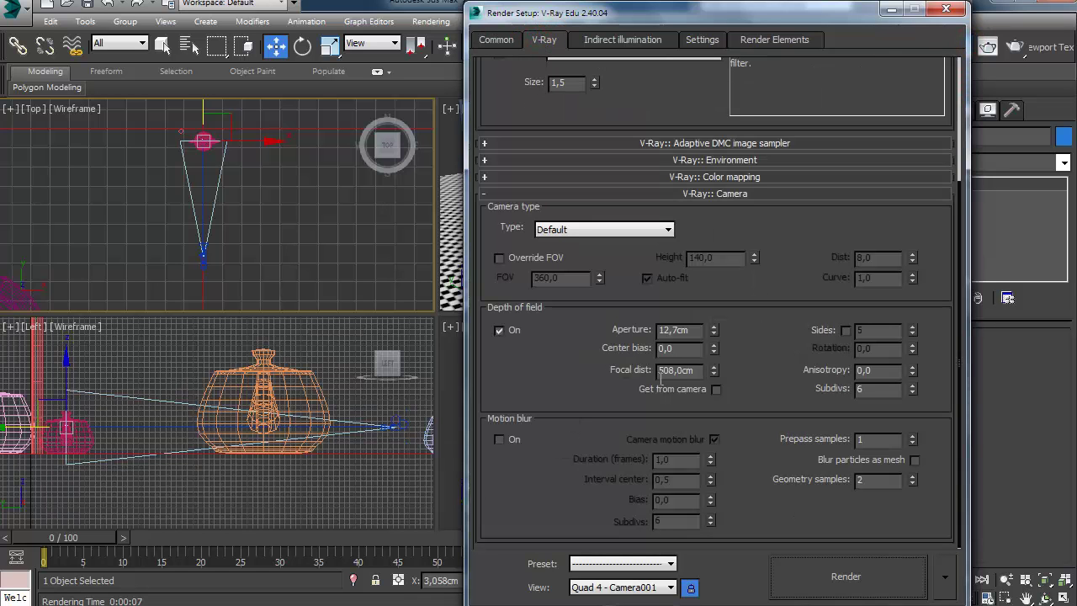
pyautogui.click(695, 370)
pyautogui.click(716, 388)
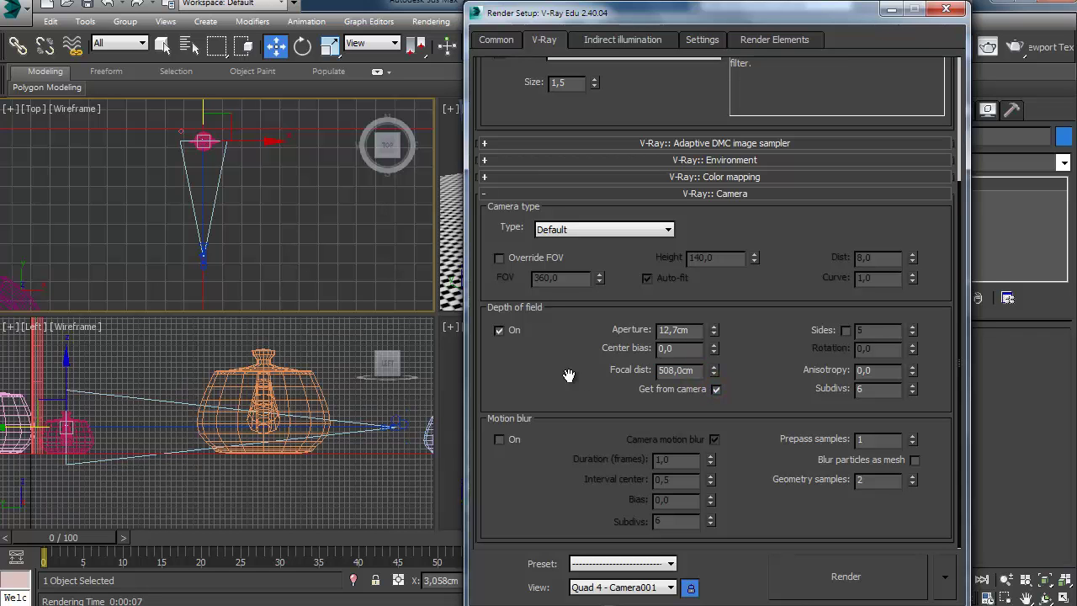
pyautogui.click(876, 579)
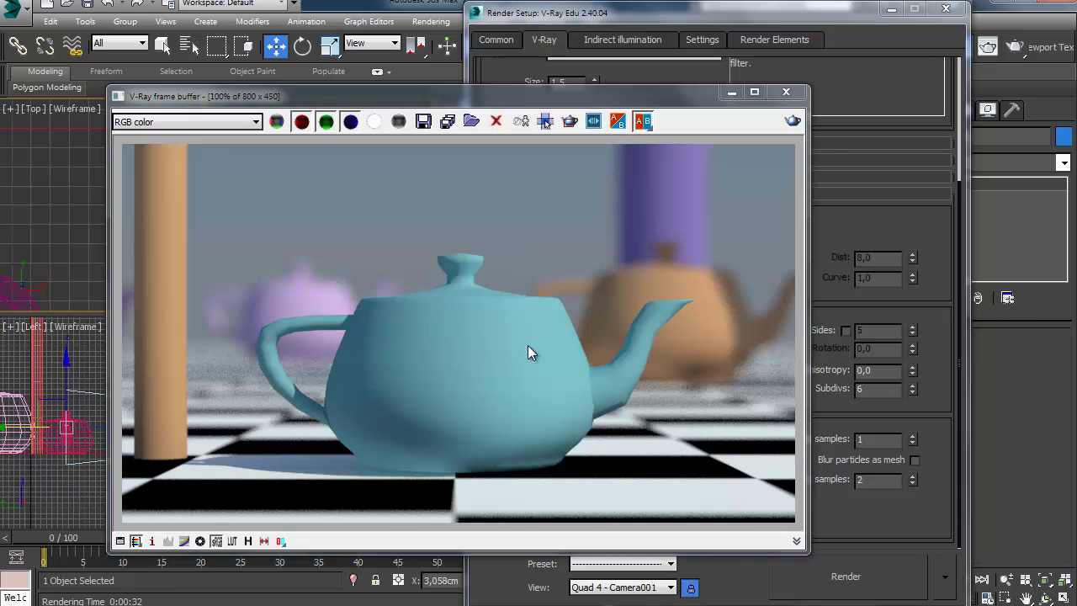
pyautogui.click(939, 421)
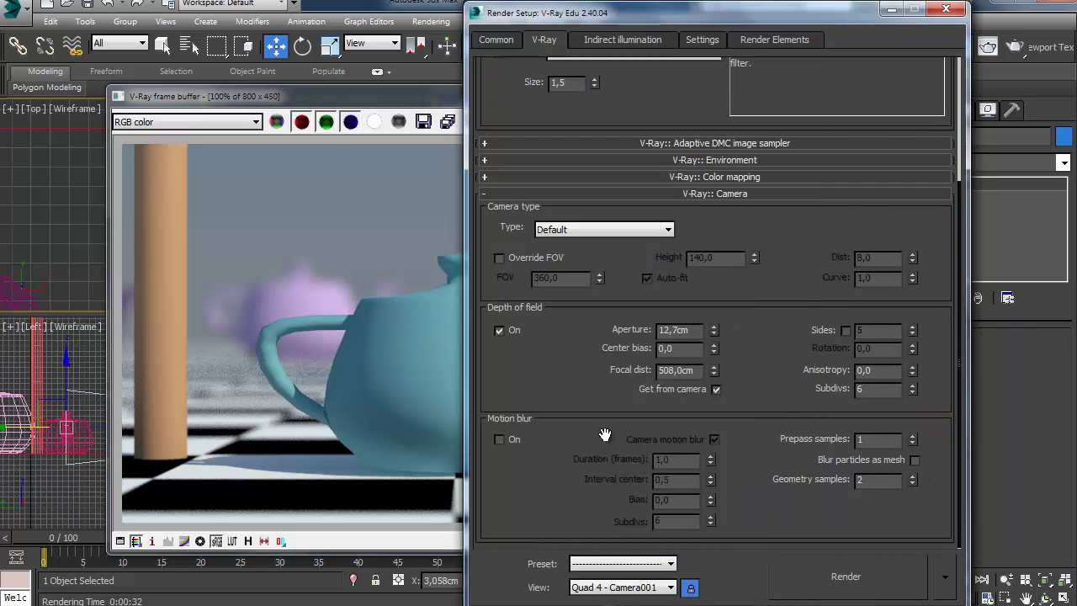
# Step: Set the depth of field aperture to 30 cm and render a region covering the pink teapot and the blue teapot's handle
pyautogui.doubleClick(678, 330)
pyautogui.write('30')
pyautogui.press('Return')
pyautogui.click(295, 92)
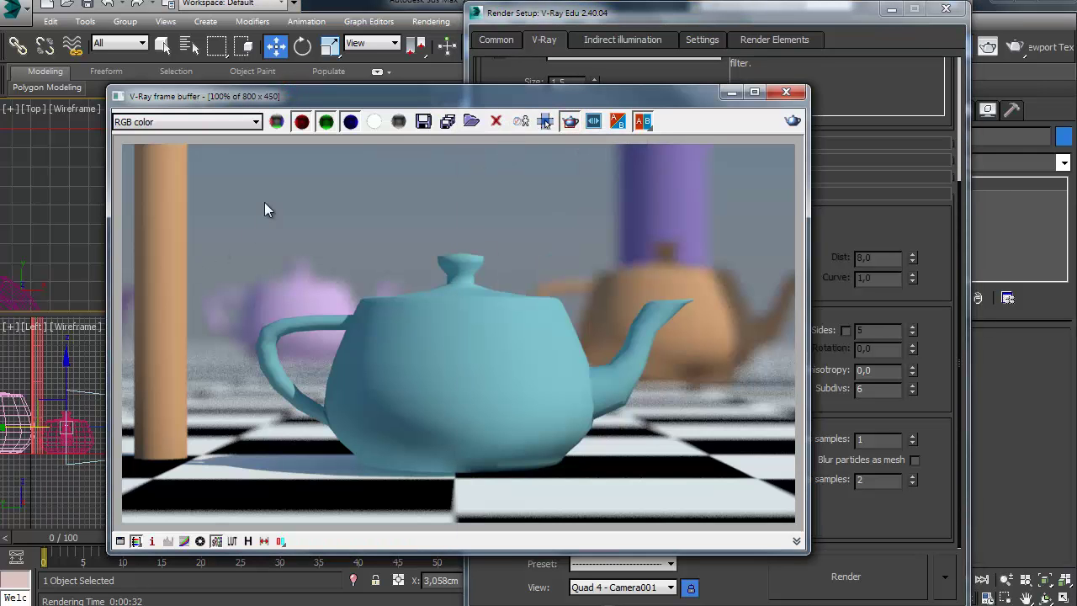
pyautogui.moveTo(244, 180); pyautogui.dragTo(431, 451)
pyautogui.click(860, 588)
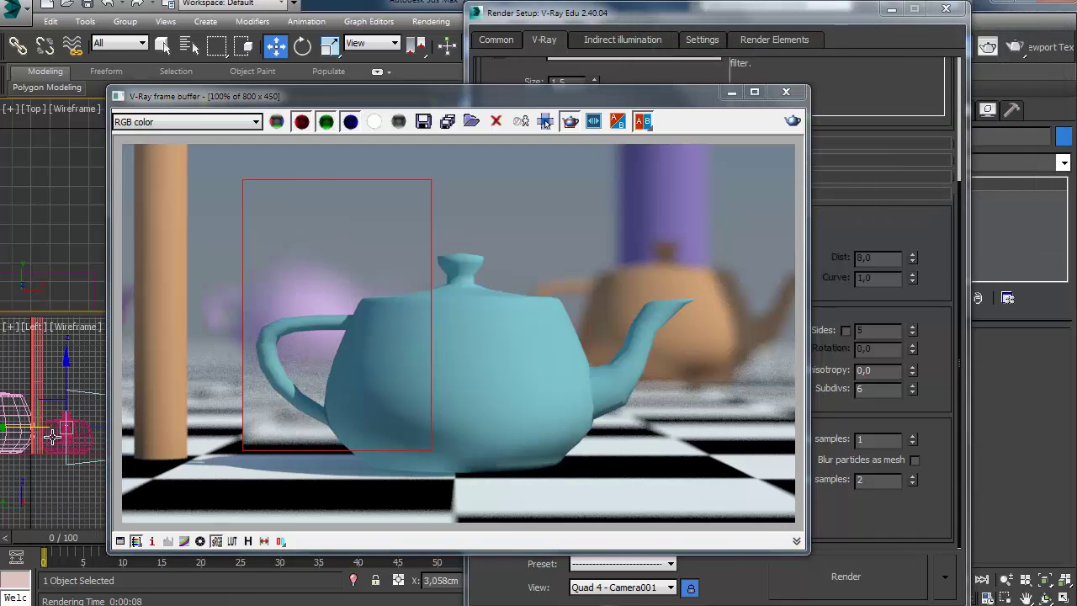
# Step: Set the depth of field aperture to 5 cm and render a region covering the blue teapot's spout and part of the orange teapot
pyautogui.moveTo(484, 179); pyautogui.dragTo(695, 454)
pyautogui.click(944, 394)
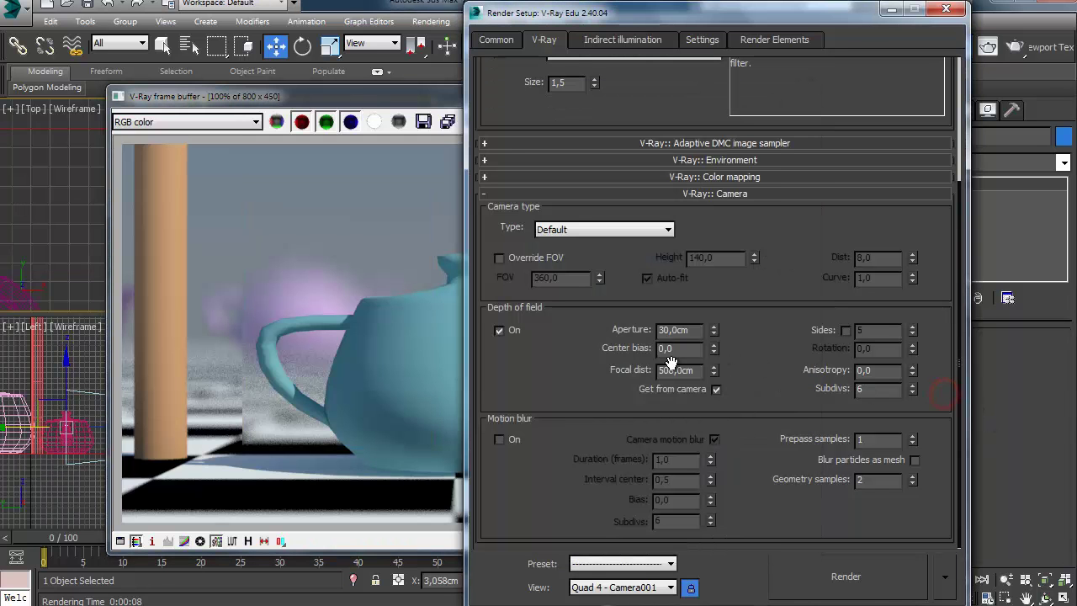
pyautogui.click(685, 330)
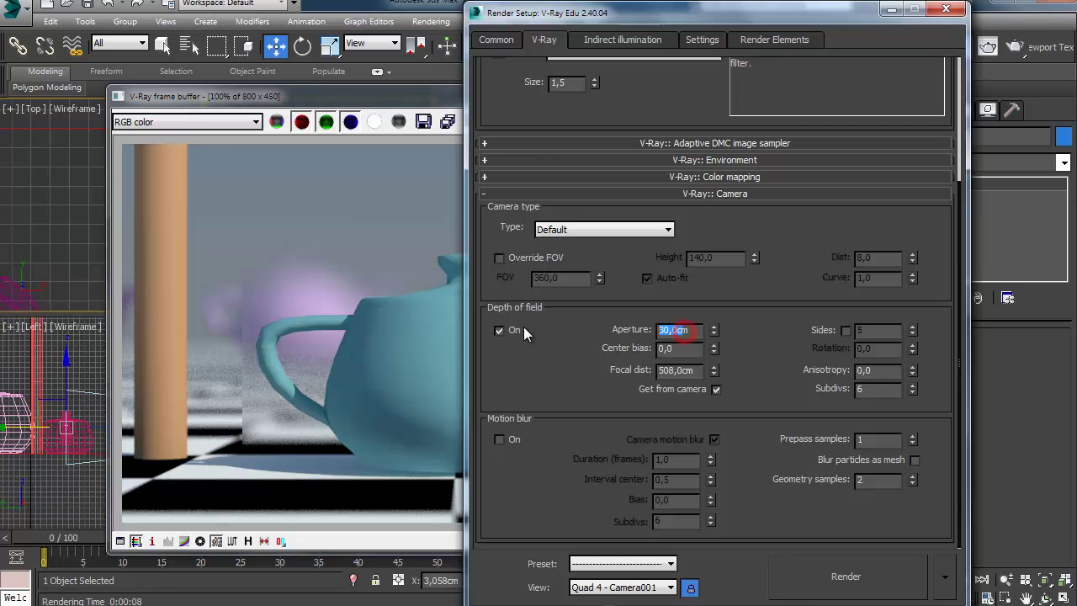
pyautogui.click(686, 331)
pyautogui.doubleClick(673, 331)
pyautogui.write('5')
pyautogui.press('Return')
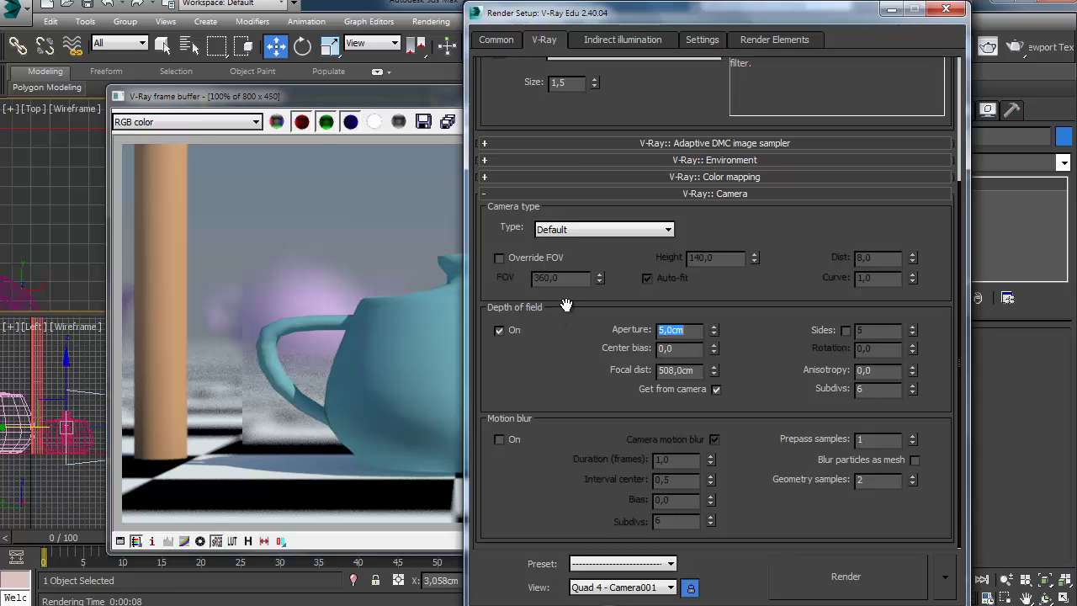
pyautogui.click(862, 599)
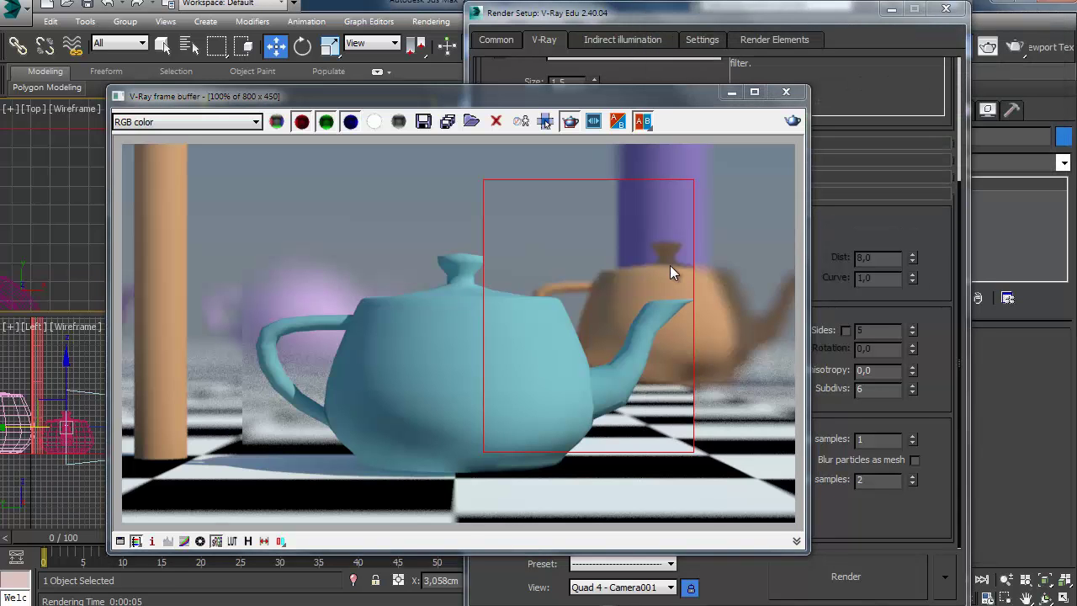
# Step: Review the depth of field subdivisions against the region renders and set the aperture to 20 cm
pyautogui.click(869, 527)
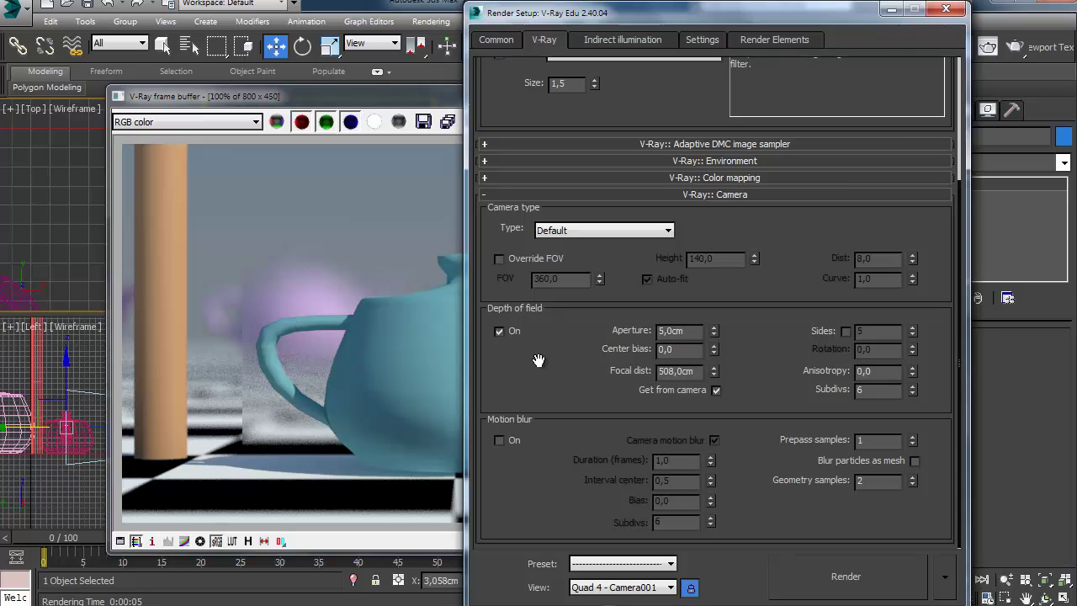
pyautogui.click(523, 384)
pyautogui.click(893, 390)
pyautogui.write('5')
pyautogui.press('Return')
pyautogui.click(355, 97)
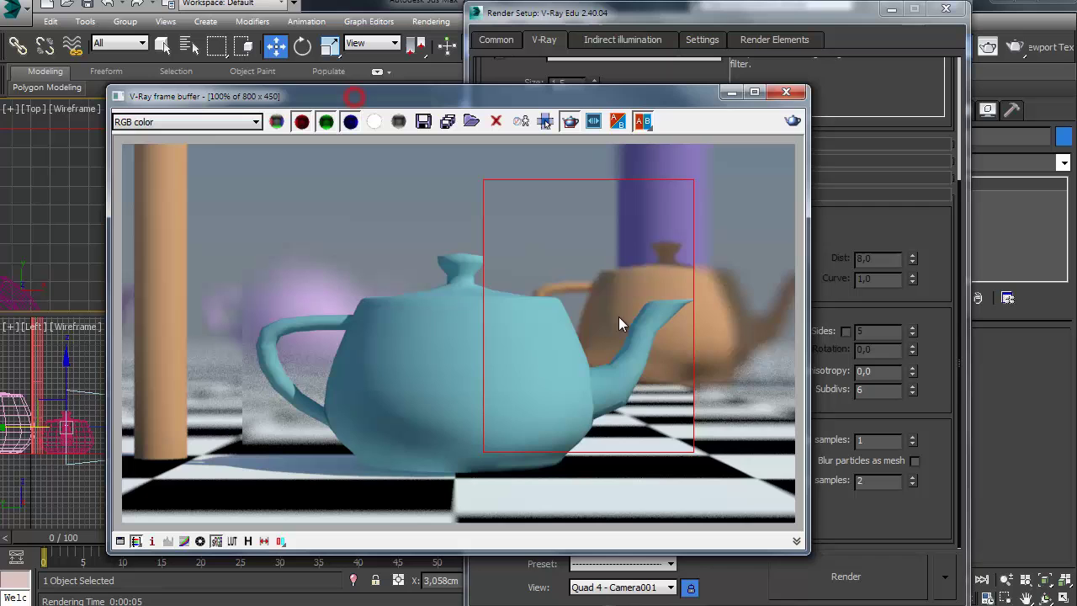
pyautogui.click(904, 305)
pyautogui.doubleClick(695, 331)
pyautogui.write('20')
pyautogui.press('Return')
pyautogui.click(373, 93)
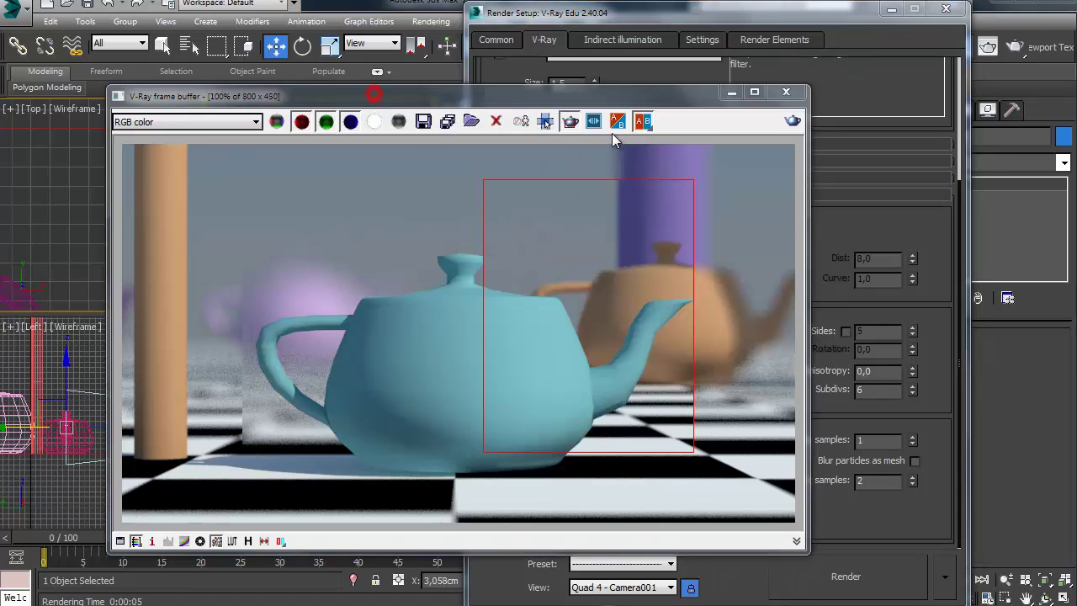
# Step: Turn off region rendering and render the full Camera001 frame with depth of field subdivisions set to 12
pyautogui.click(546, 122)
pyautogui.doubleClick(886, 390)
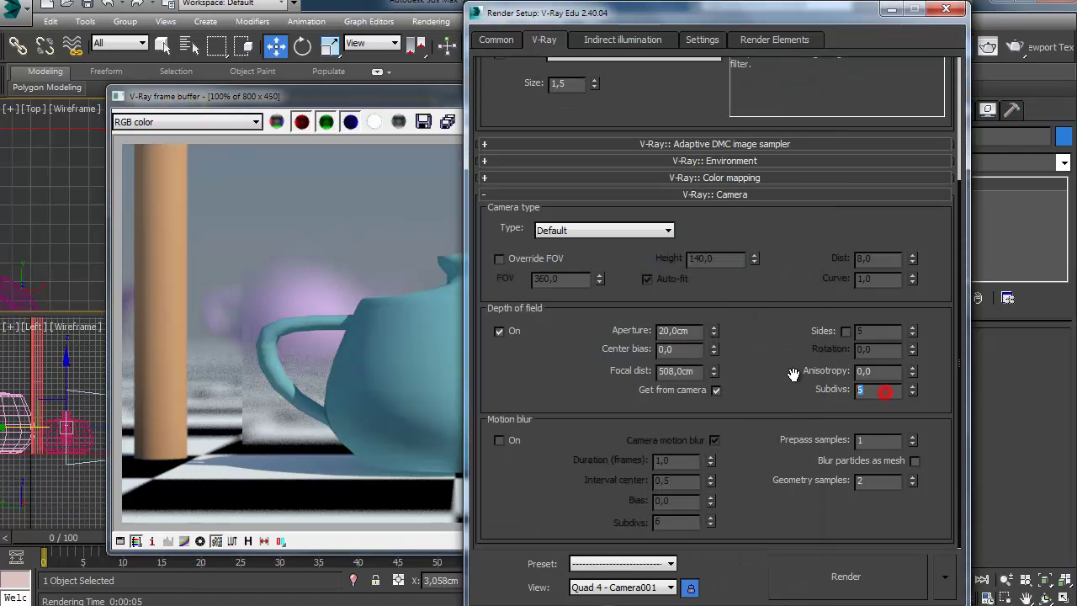
pyautogui.write('12')
pyautogui.press('Return')
pyautogui.click(793, 576)
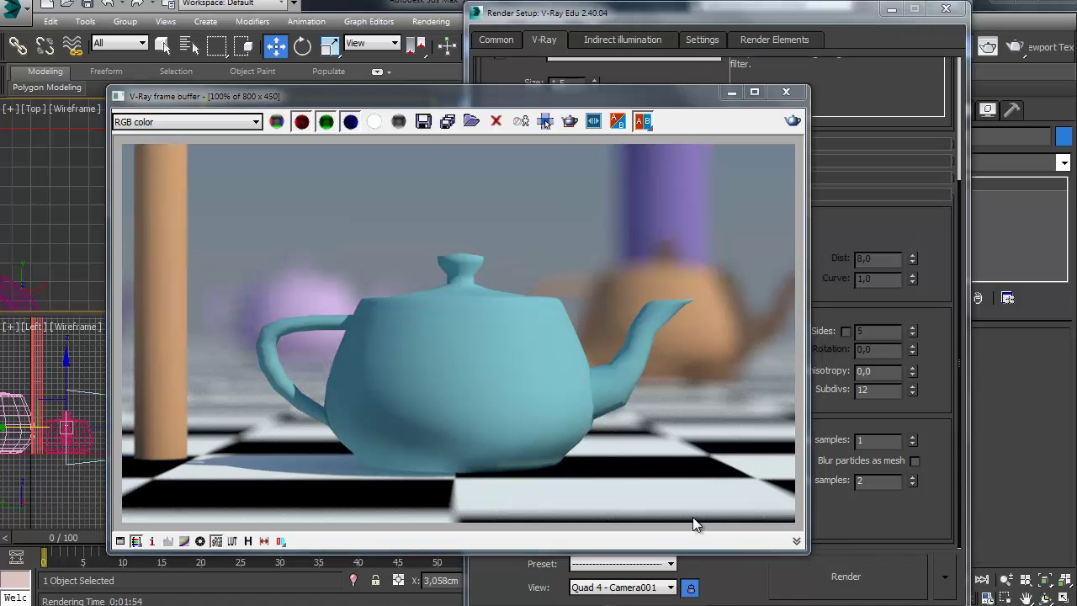
# Step: Show the frame buffer's stamp controls and apply the render time stamp to the image
pyautogui.click(796, 540)
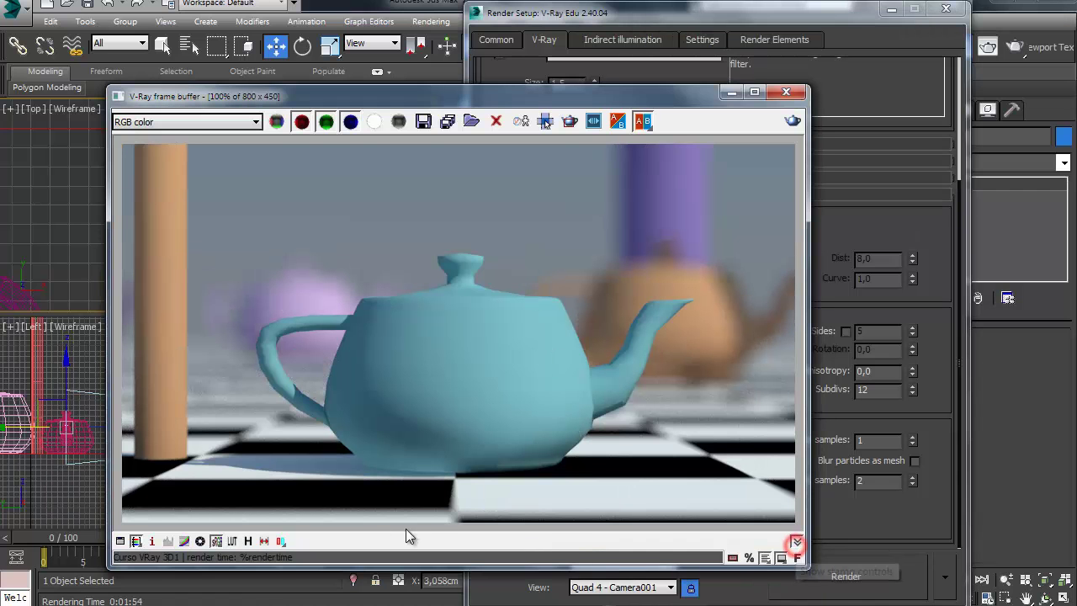
pyautogui.click(734, 559)
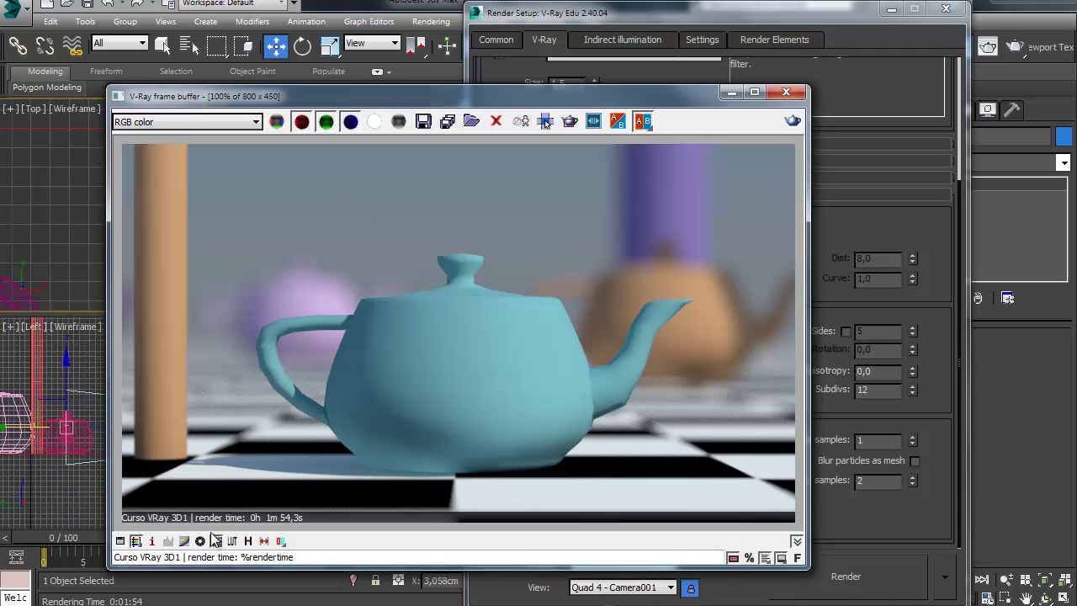
pyautogui.moveTo(507, 110); pyautogui.dragTo(621, 86)
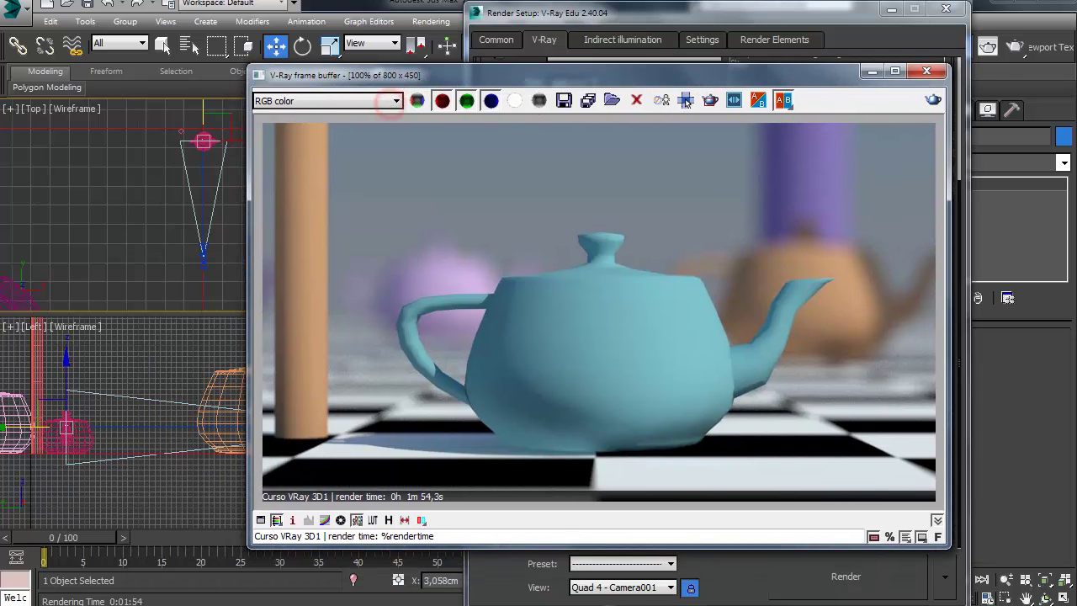
# Step: Open the render history and clear all its stored images
pyautogui.click(388, 520)
pyautogui.click(202, 110)
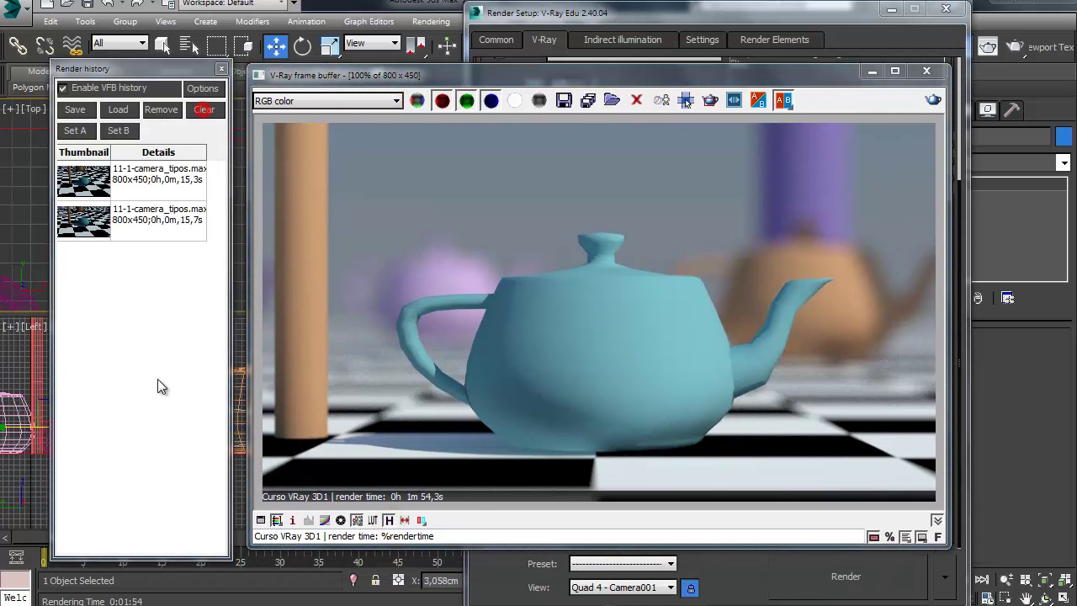
pyautogui.click(484, 444)
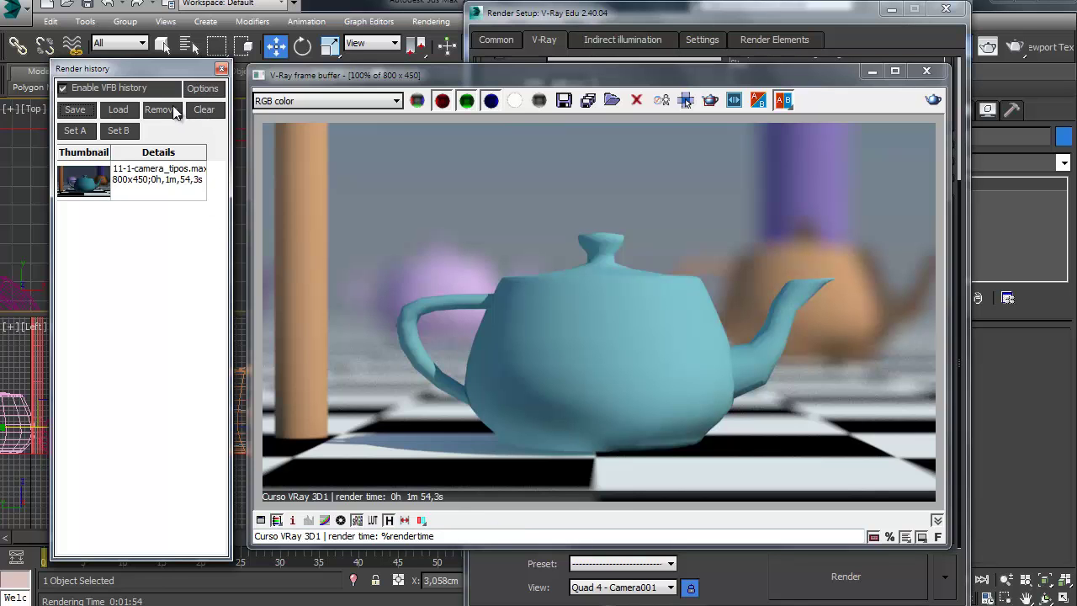
pyautogui.click(204, 114)
pyautogui.click(494, 444)
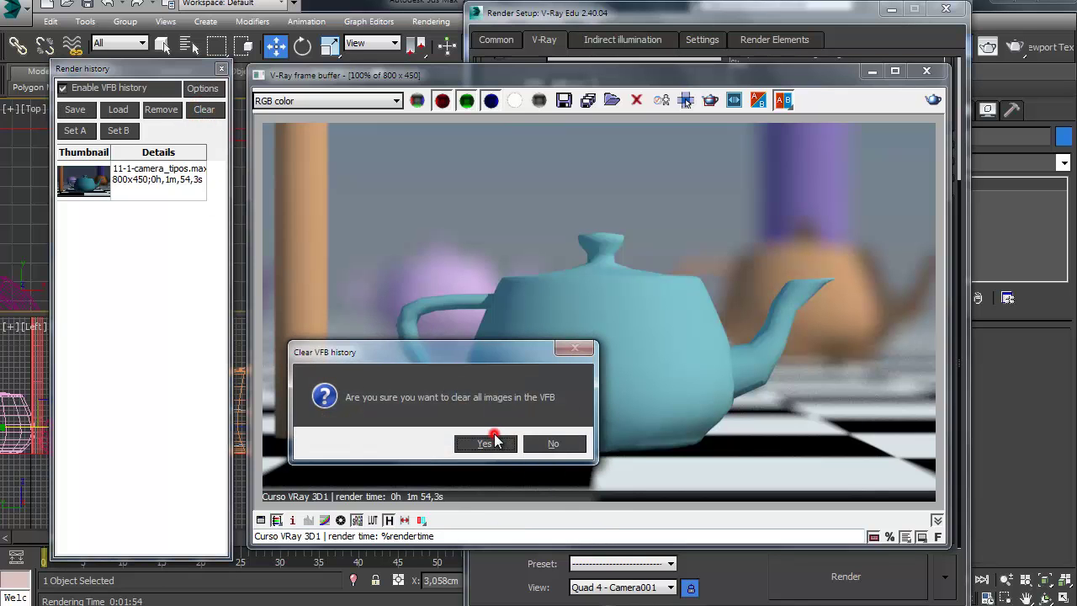
# Step: Append "DOF subdivis 12" to the frame buffer stamp and save the render to the history
pyautogui.click(465, 536)
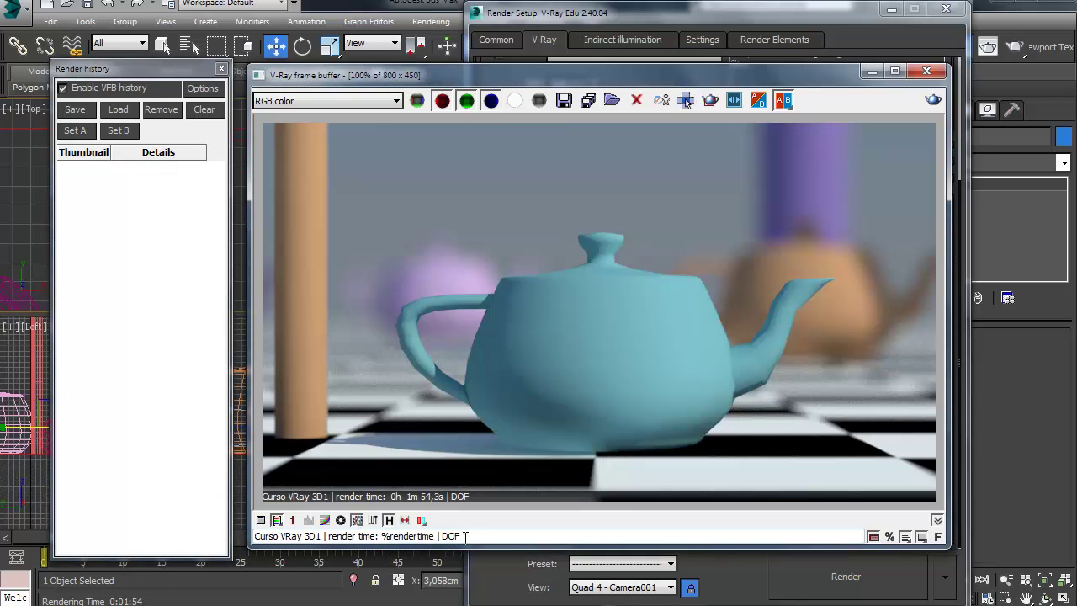
pyautogui.press('BackSpace')
pyautogui.press('BackSpace')
pyautogui.write('ubdivis')
pyautogui.click(75, 109)
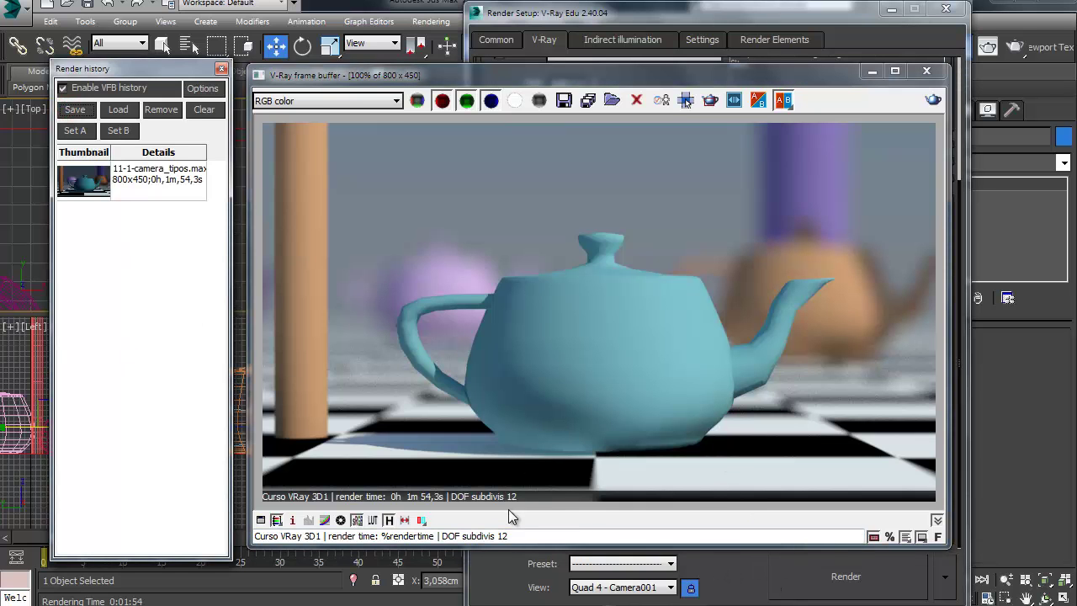
# Step: Change the stamp to "DOF subdivis 6", set the depth of field subdivisions to 6, and render Camera001
pyautogui.click(511, 539)
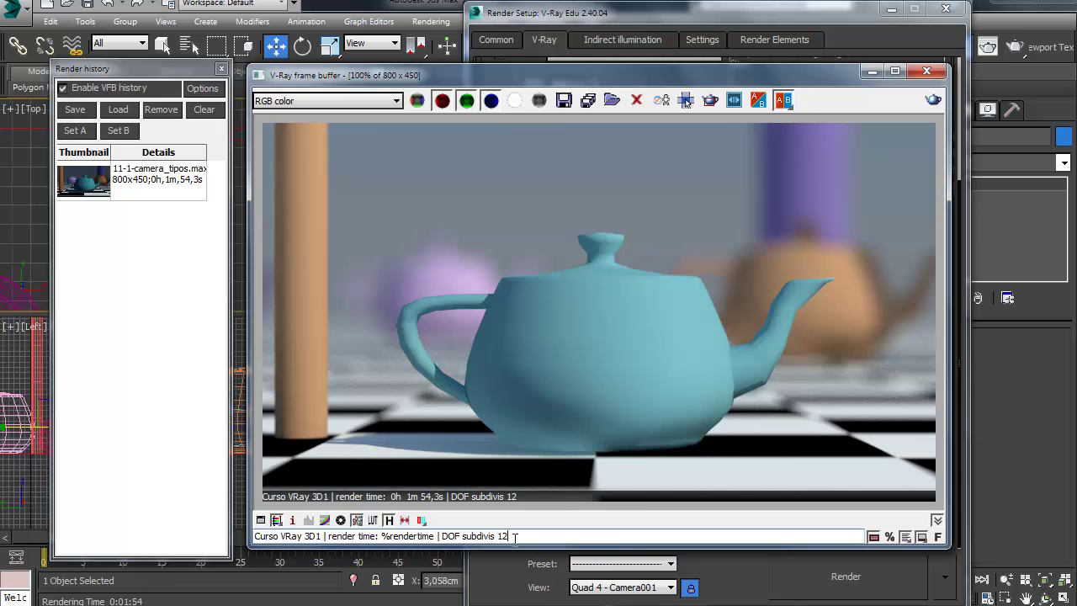
pyautogui.click(747, 590)
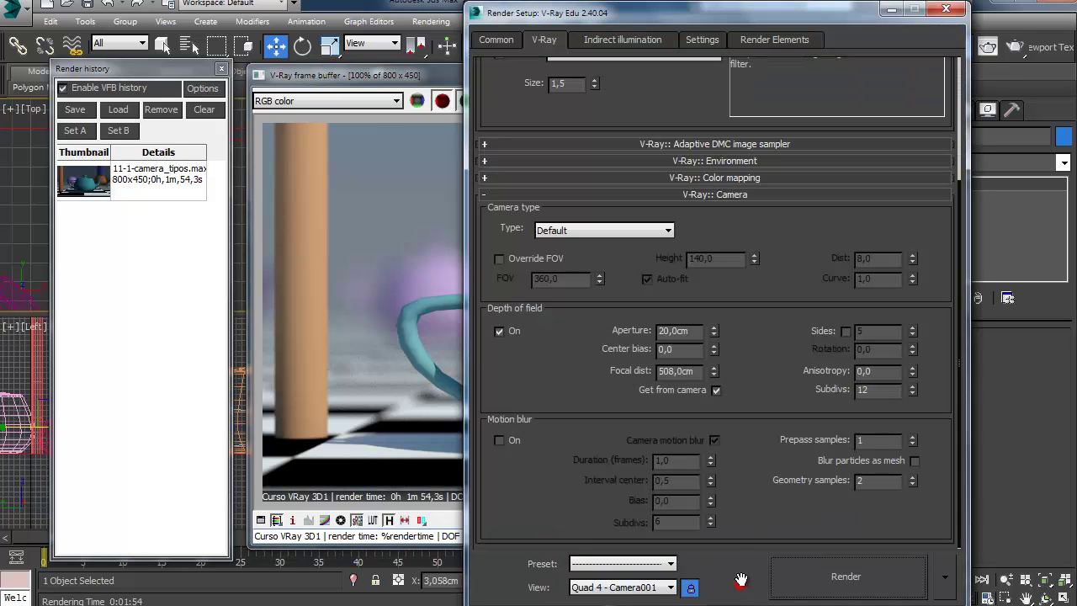
pyautogui.moveTo(886, 387); pyautogui.dragTo(813, 385)
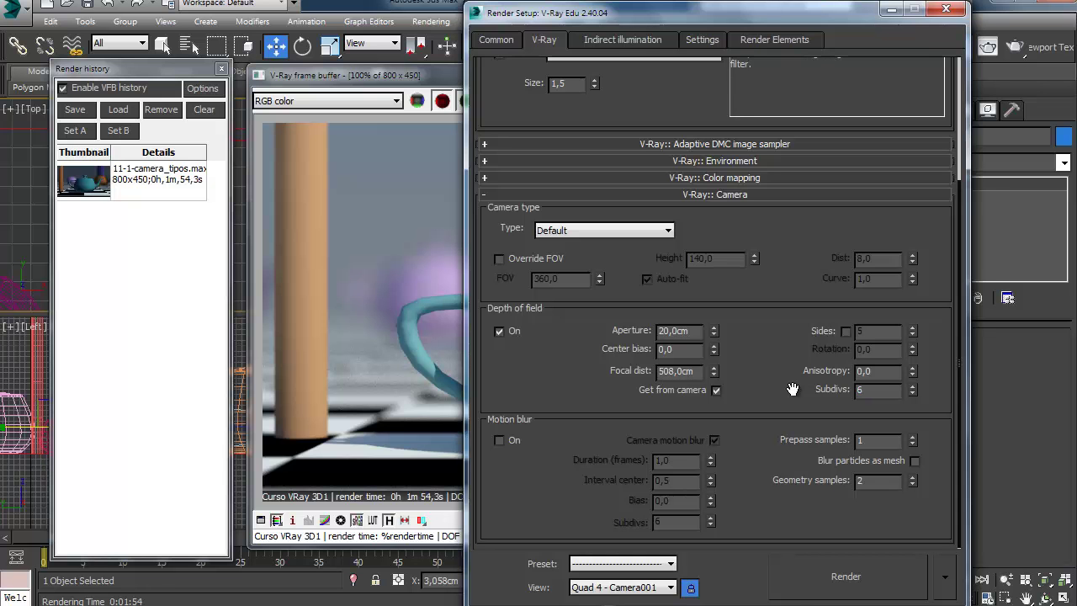
pyautogui.click(823, 573)
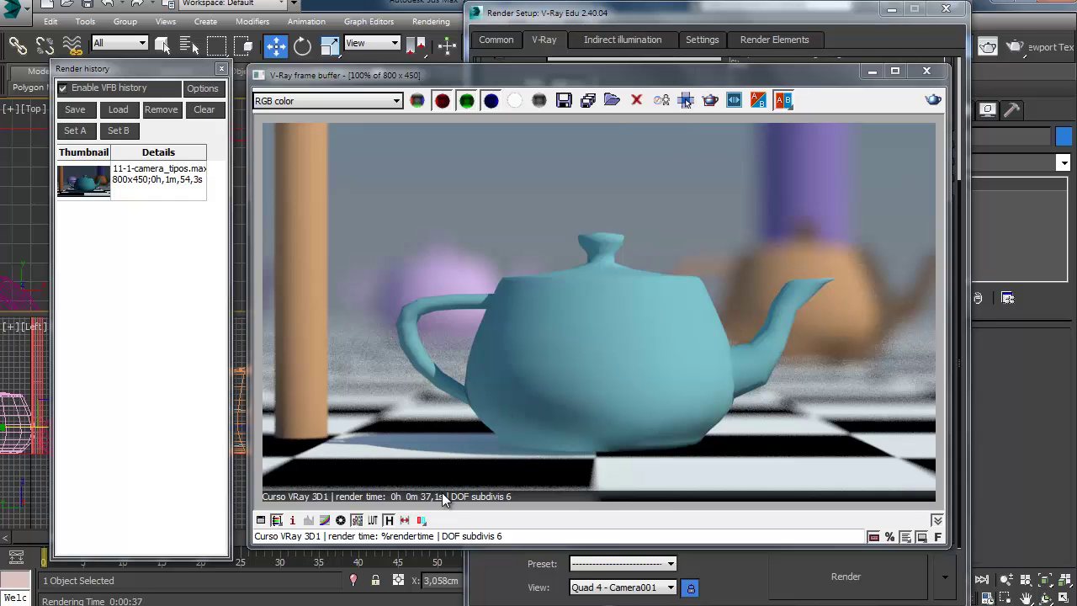
# Step: Save the 6-subdivision render to the history, assigning it as image B and the 12-subdivision render as image A
pyautogui.click(74, 111)
pyautogui.click(78, 130)
pyautogui.click(114, 132)
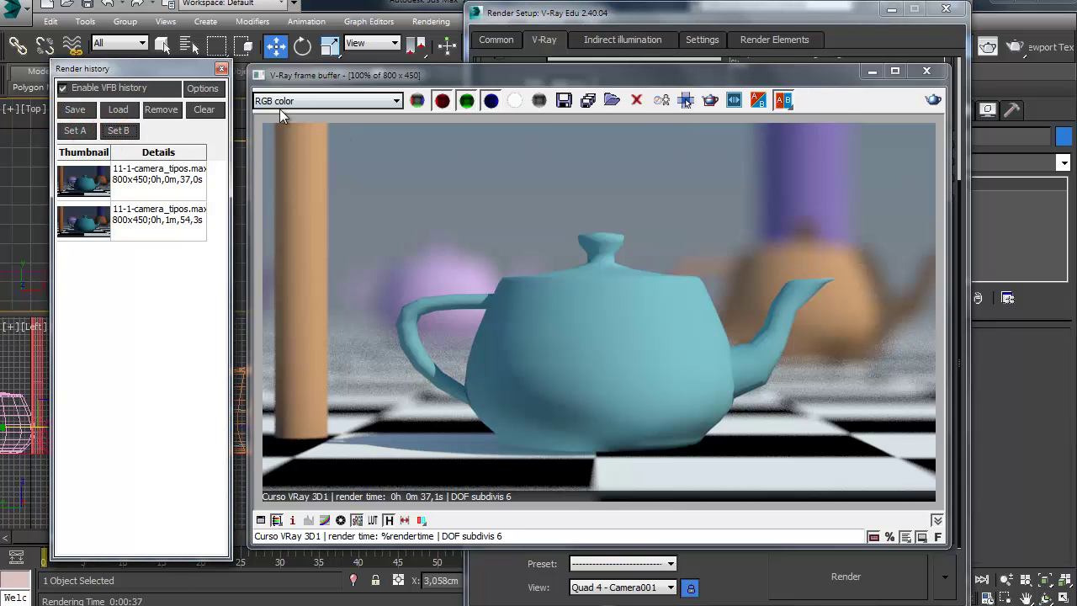
pyautogui.click(159, 174)
pyautogui.click(118, 131)
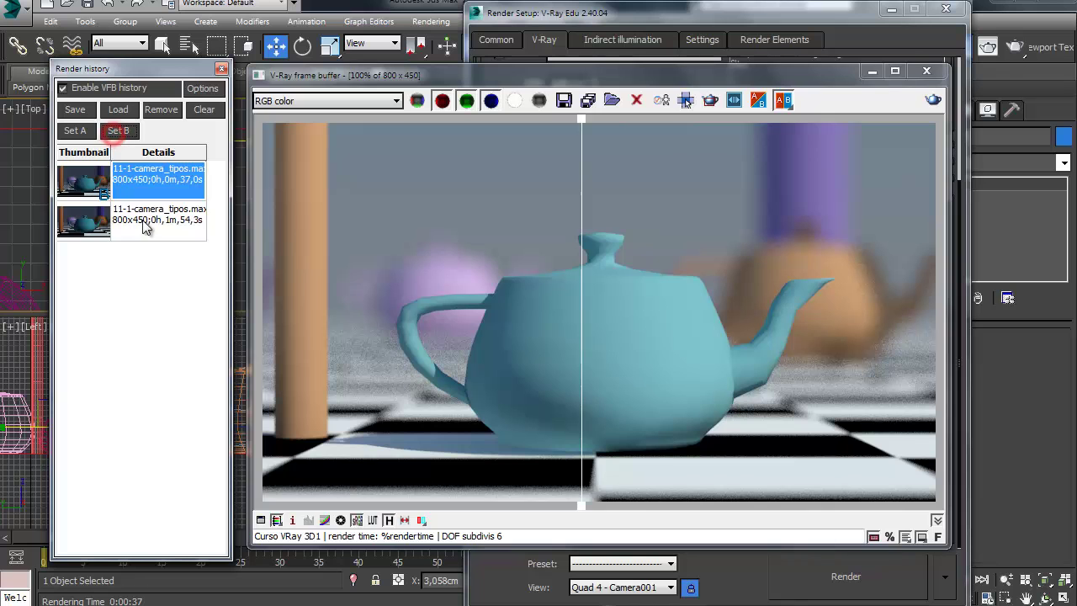
pyautogui.click(144, 226)
pyautogui.click(75, 130)
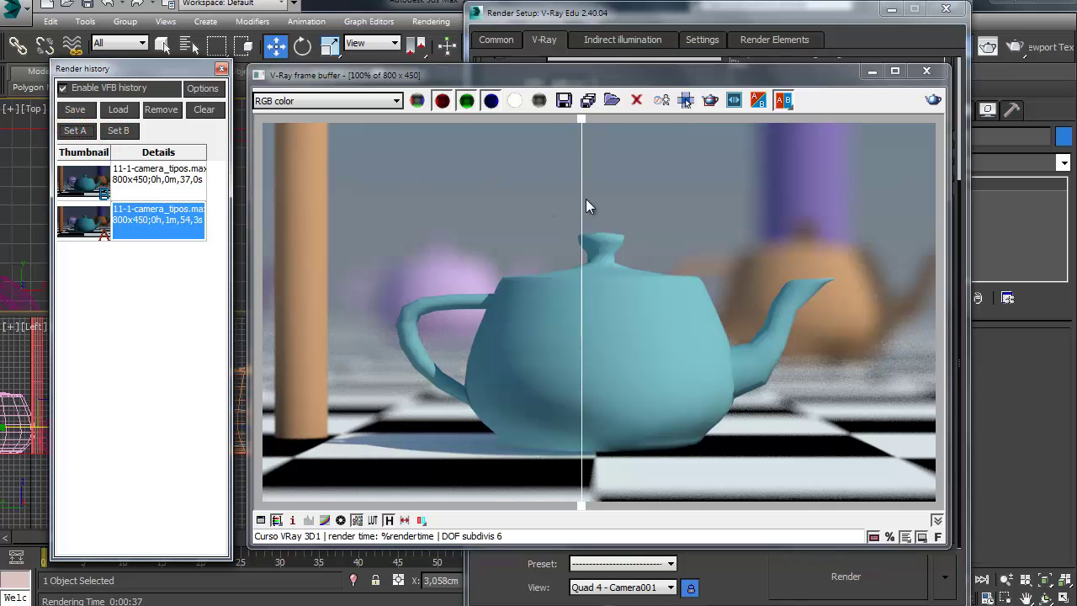
# Step: Compare the noise in the 12- and 6-subdivision renders with the A/B divider and check the depth of field settings
pyautogui.moveTo(583, 130); pyautogui.dragTo(620, 179)
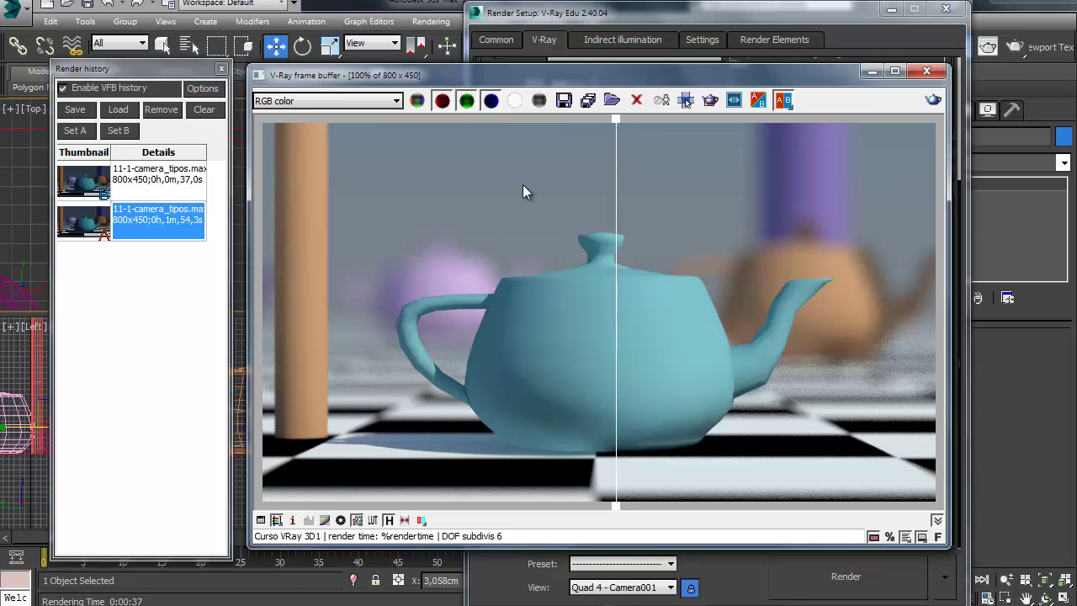
pyautogui.moveTo(618, 126); pyautogui.dragTo(608, 171)
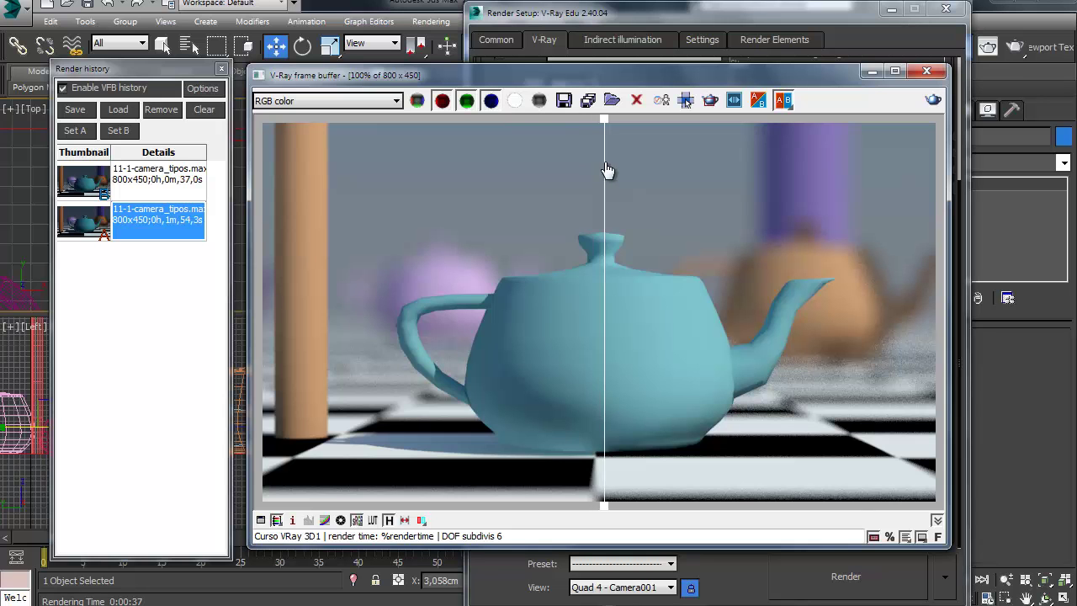
pyautogui.click(697, 19)
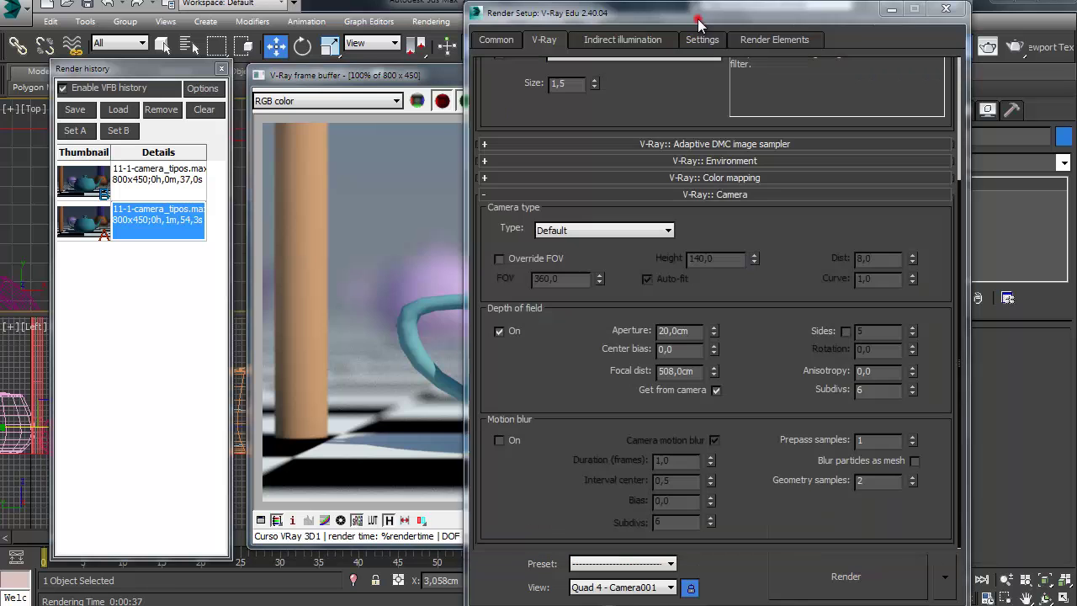
pyautogui.click(362, 74)
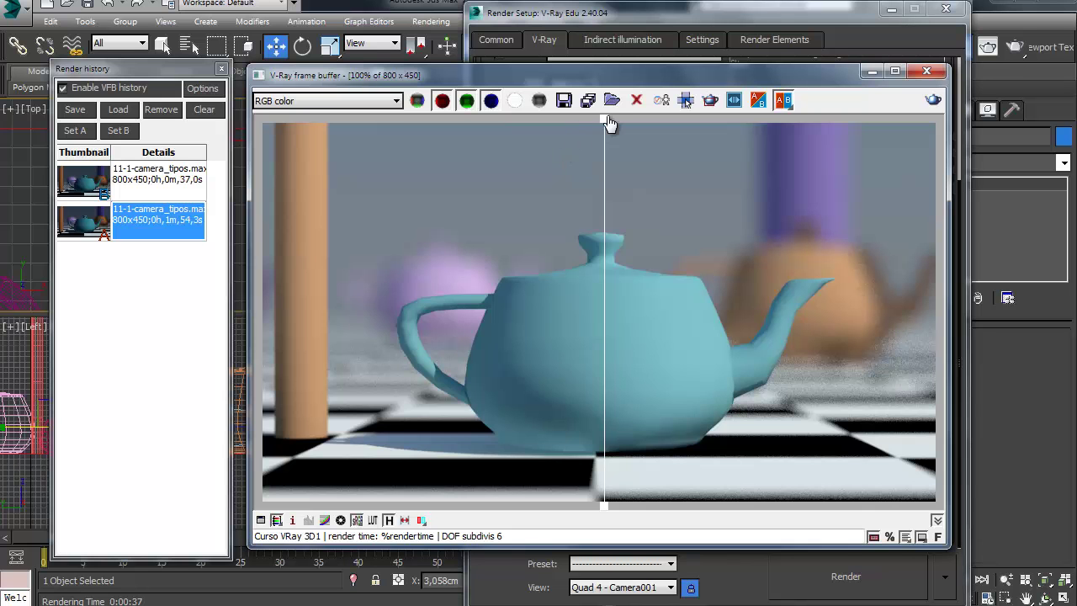
pyautogui.click(619, 21)
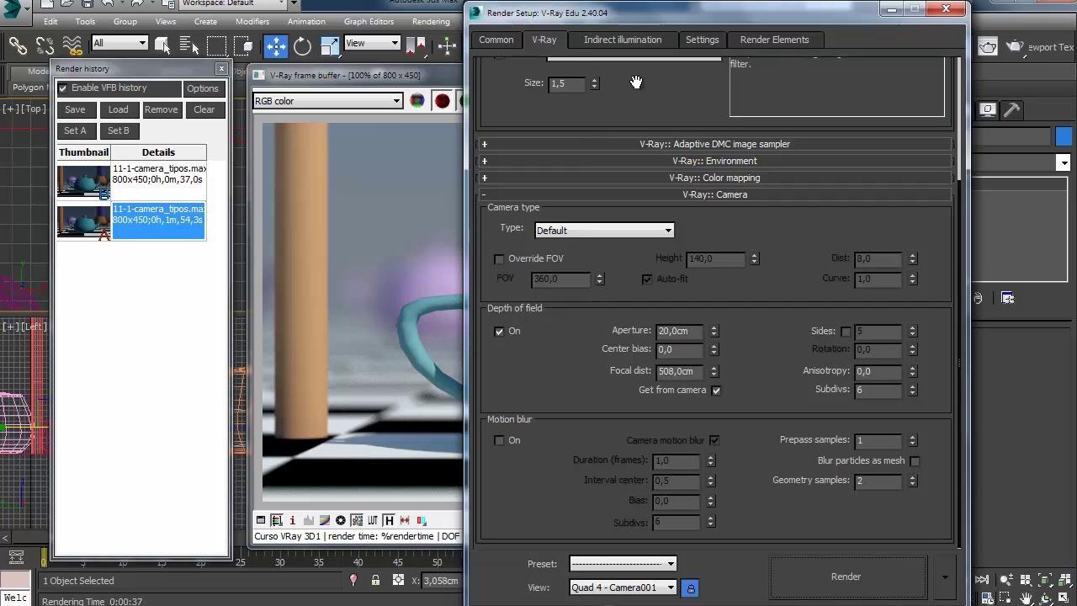
# Step: Review the image sampler types, keeping Adaptive DMC, alongside the depth of field settings
pyautogui.moveTo(647, 90); pyautogui.dragTo(620, 229)
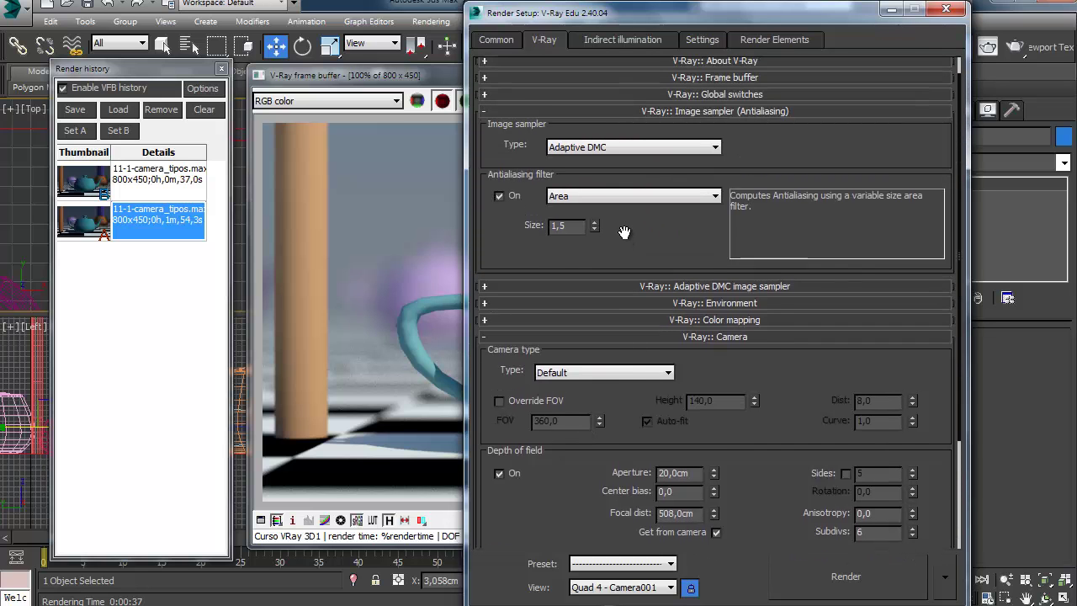
pyautogui.click(623, 148)
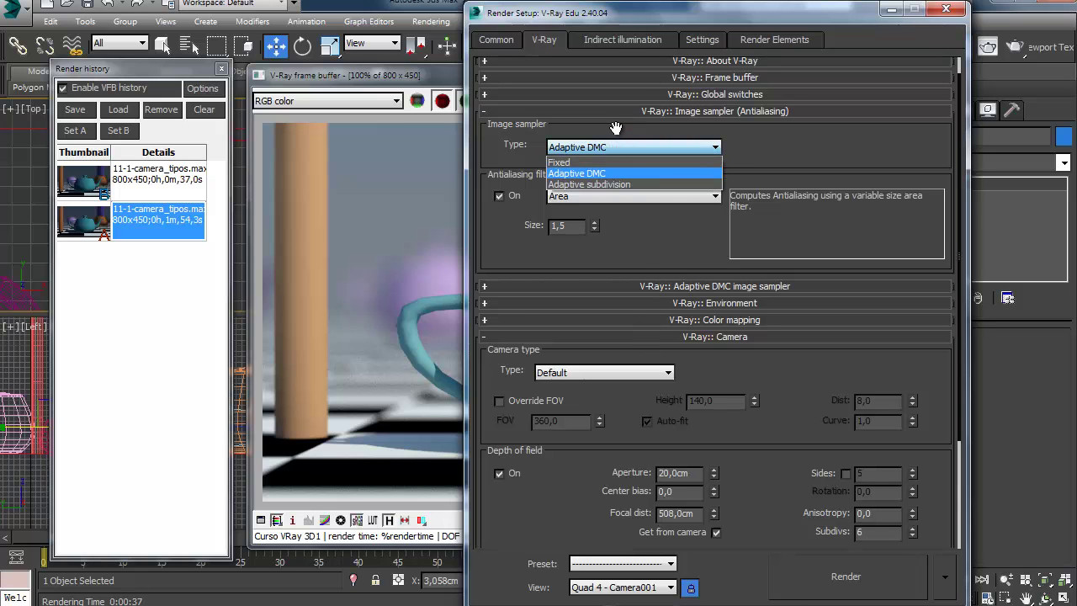
pyautogui.click(627, 173)
pyautogui.scroll(-3, 627, 253)
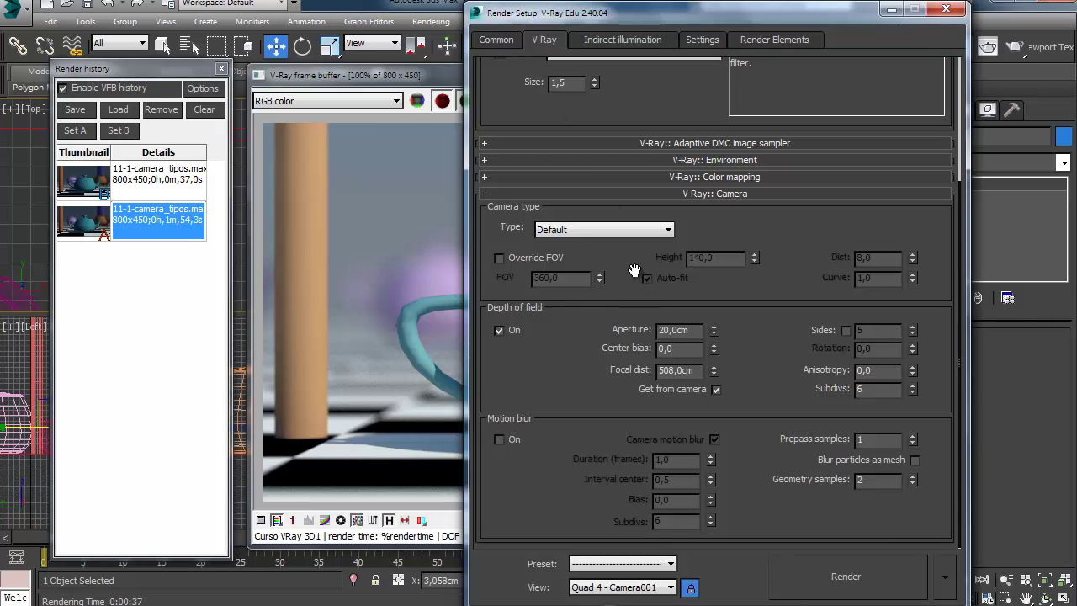
pyautogui.scroll(3, 631, 286)
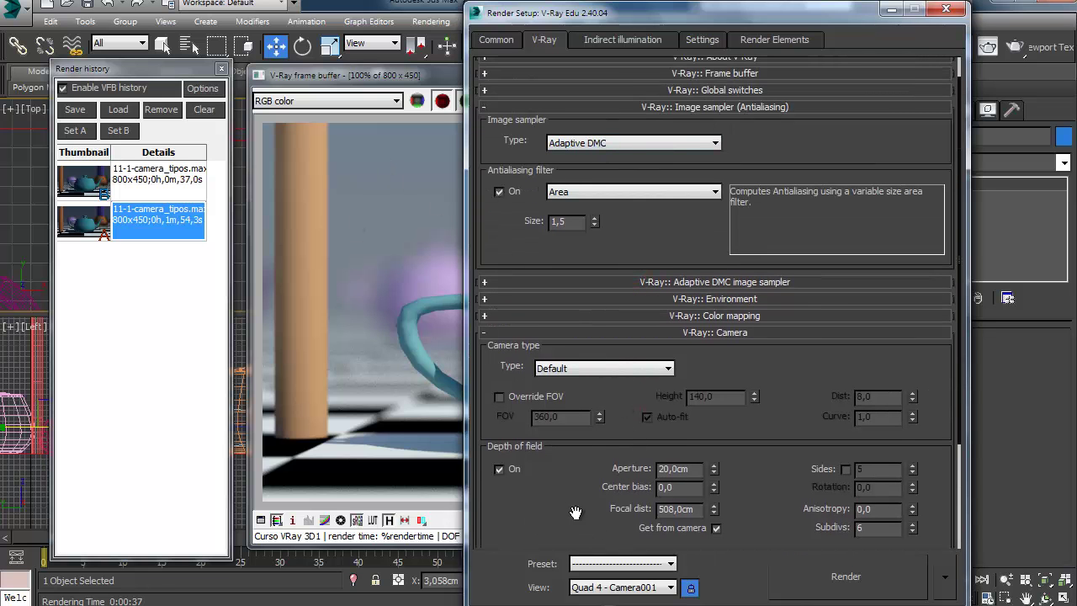
# Step: Review the depth of field settings together with the 6-subdivision teapot render
pyautogui.scroll(-3, 573, 438)
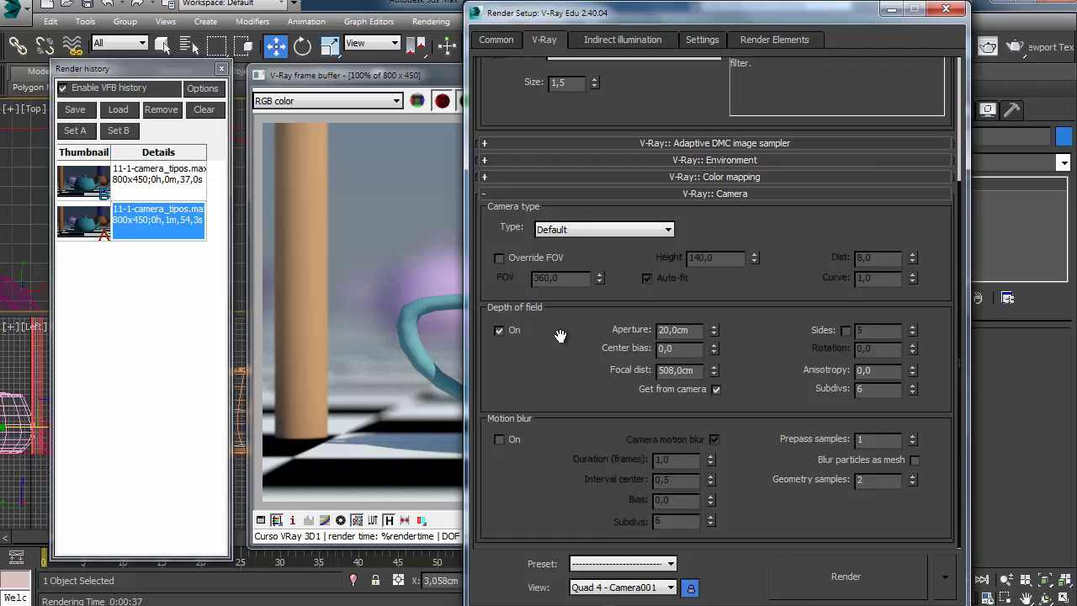
pyautogui.click(788, 377)
pyautogui.click(454, 174)
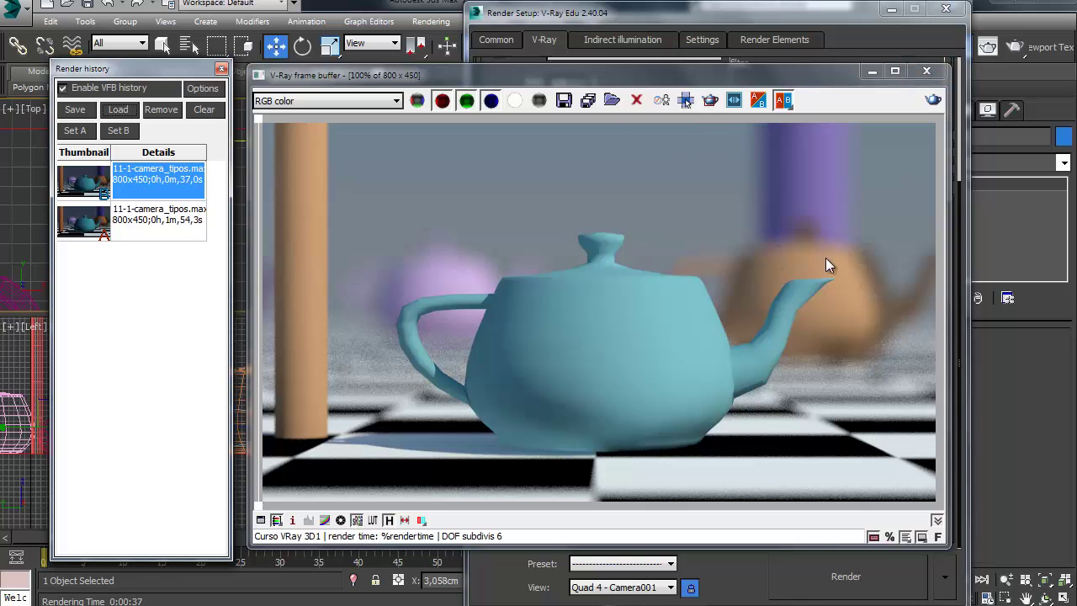
# Step: Close the frame buffer and the render settings, and select the two background teapots behind the blue teapot
pyautogui.click(926, 74)
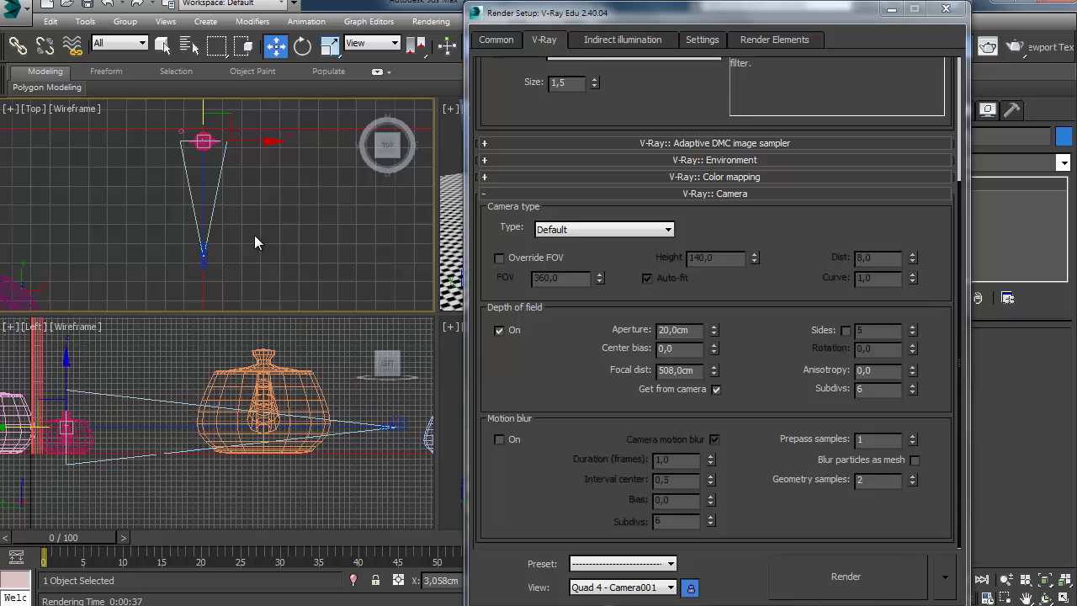
pyautogui.moveTo(224, 224); pyautogui.dragTo(165, 212, button='middle')
pyautogui.click(172, 184)
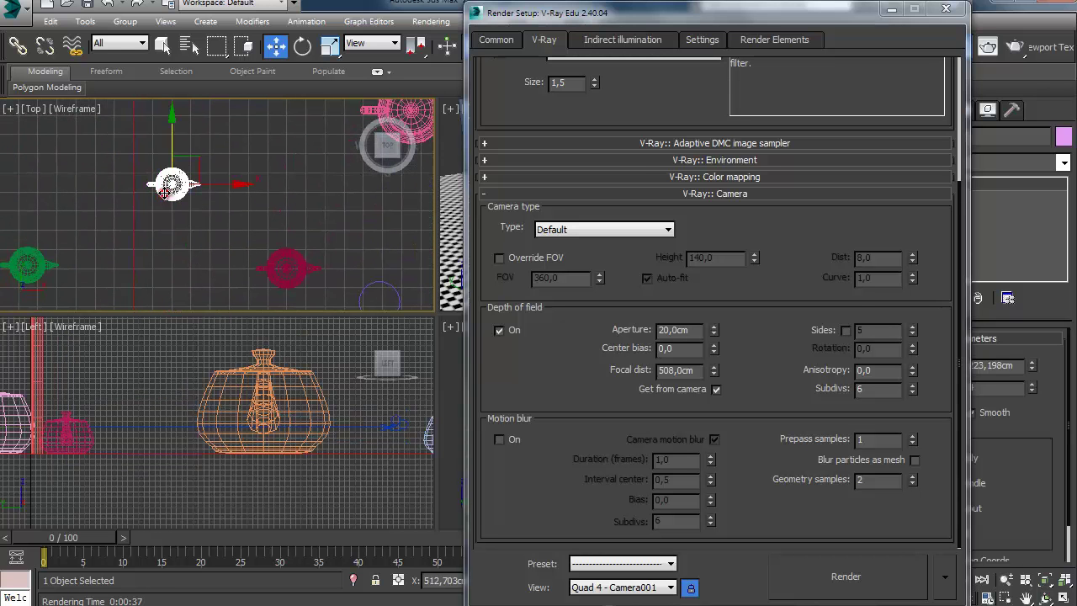
pyautogui.click(946, 9)
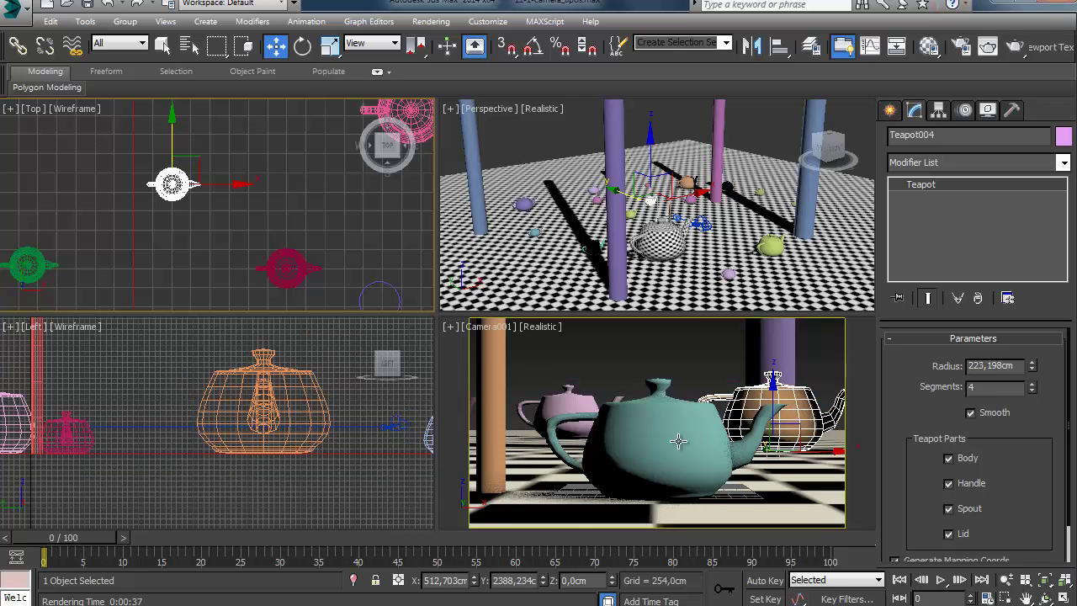
pyautogui.keyDown('ctrl'); pyautogui.click(571, 389); pyautogui.keyUp('ctrl')
# Step: Rename the red V-Ray material "cromado" and assign it to the two selected teapots
pyautogui.press('m')
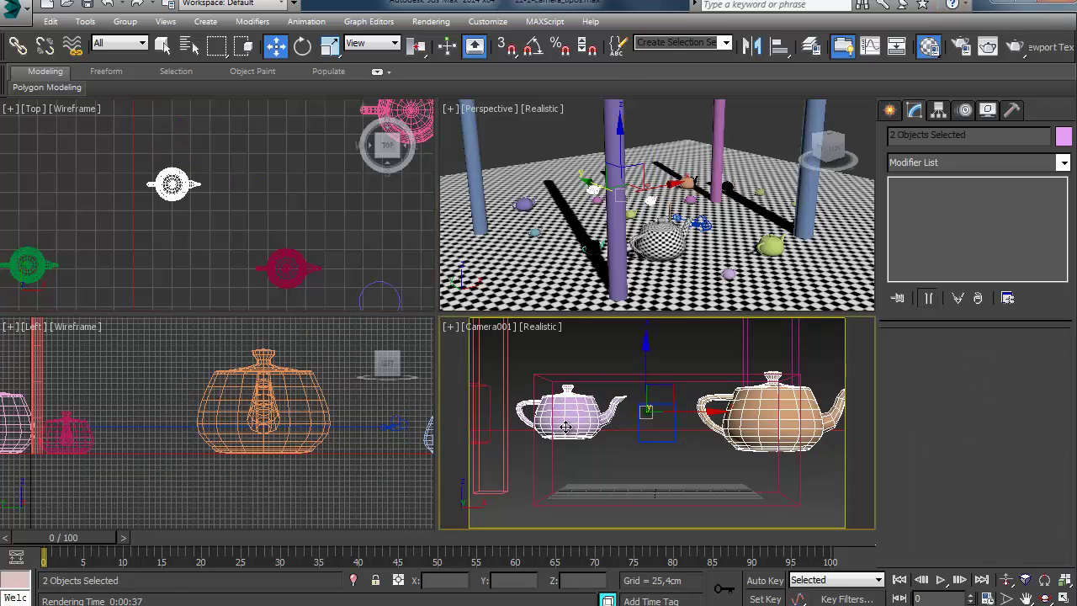
pyautogui.click(471, 200)
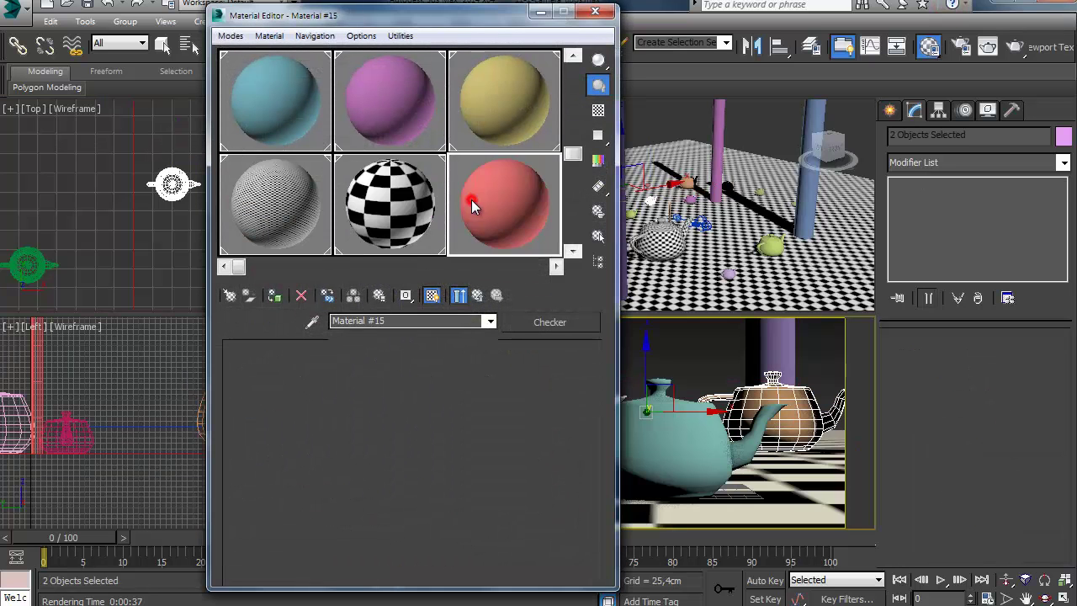
pyautogui.click(387, 321)
pyautogui.write('cromado')
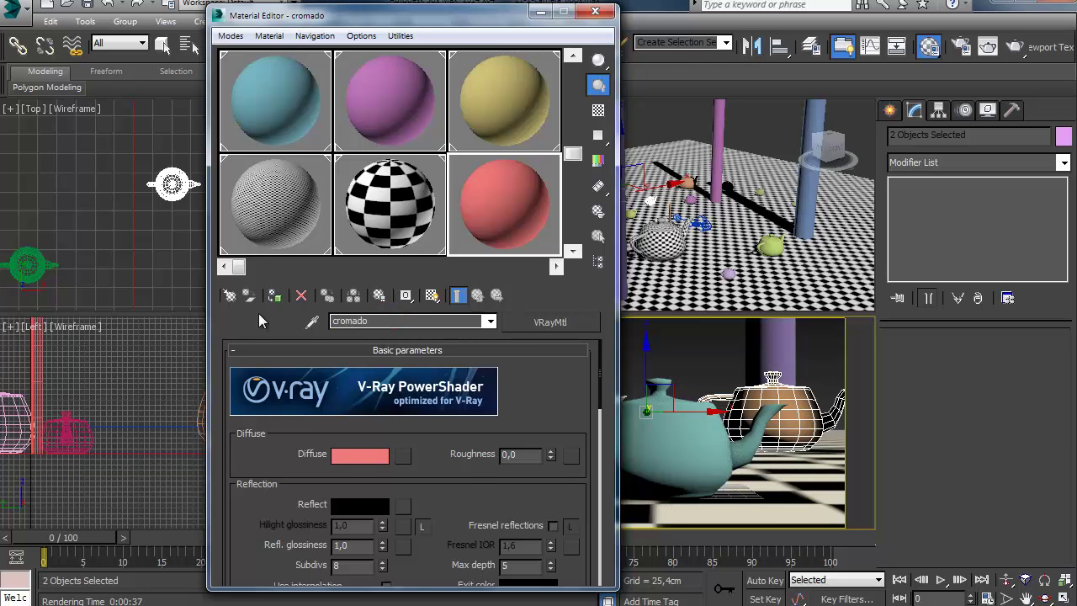
pyautogui.click(275, 295)
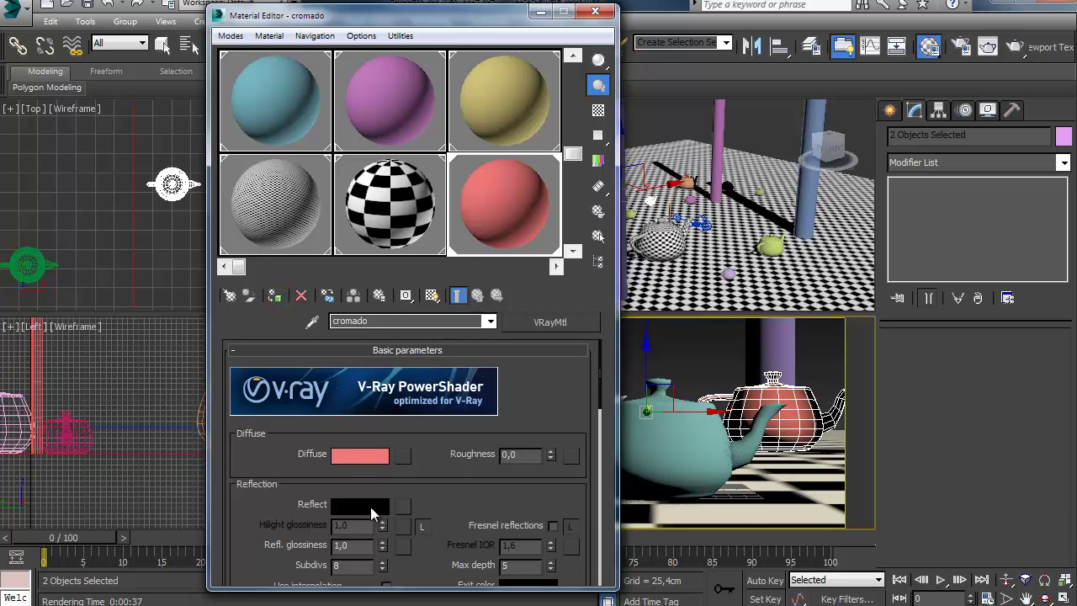
# Step: Set the cromado material's reflection color to pure white (255) and render the Camera001 view
pyautogui.click(360, 505)
pyautogui.moveTo(171, 86); pyautogui.dragTo(277, 219)
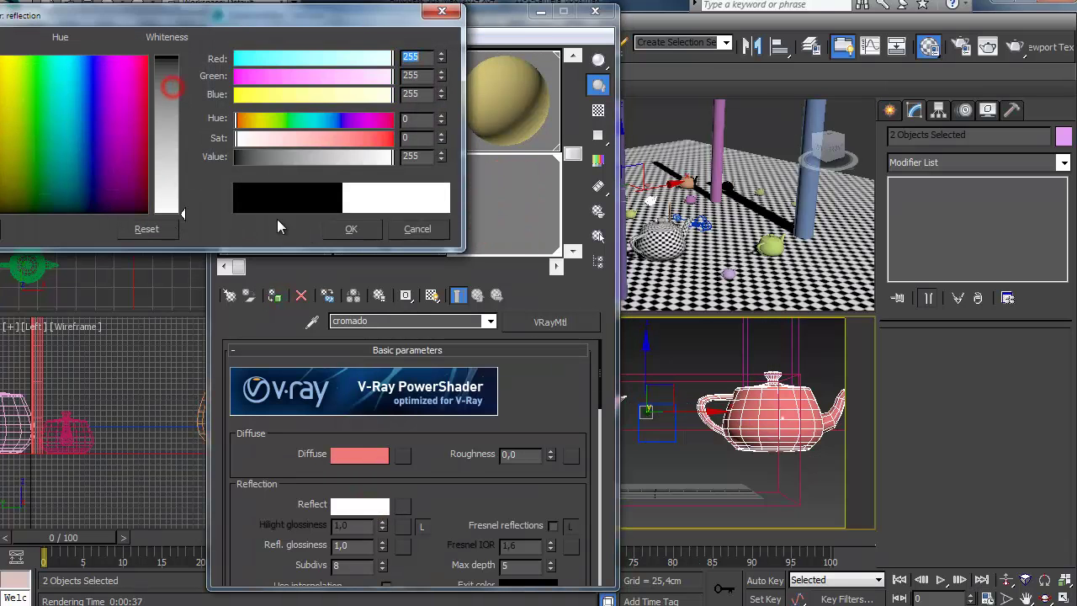
pyautogui.click(351, 229)
pyautogui.scroll(-1, 236, 488)
pyautogui.click(596, 11)
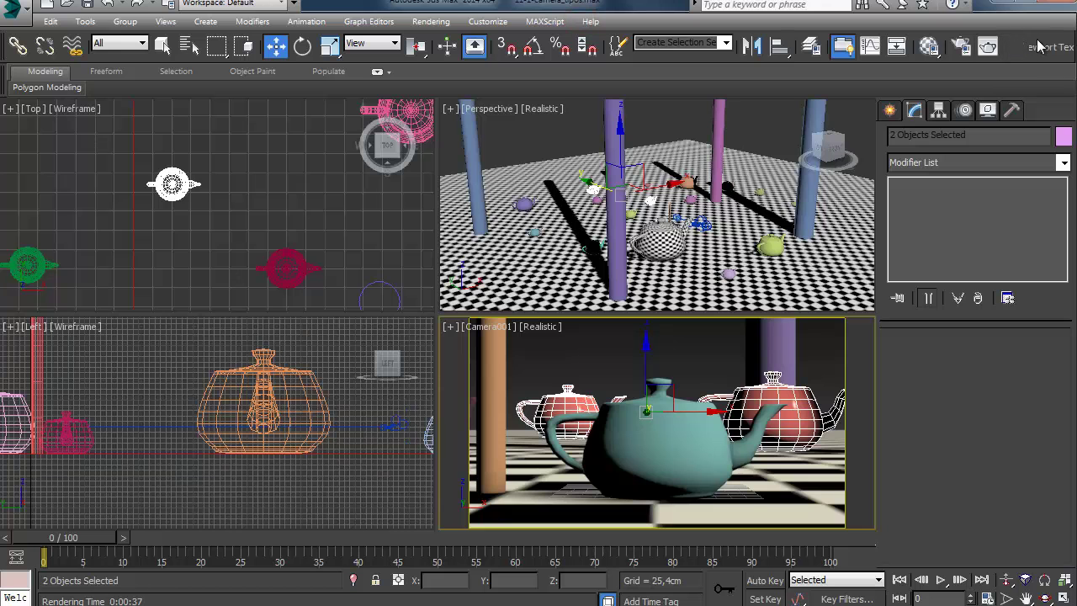
pyautogui.click(1013, 45)
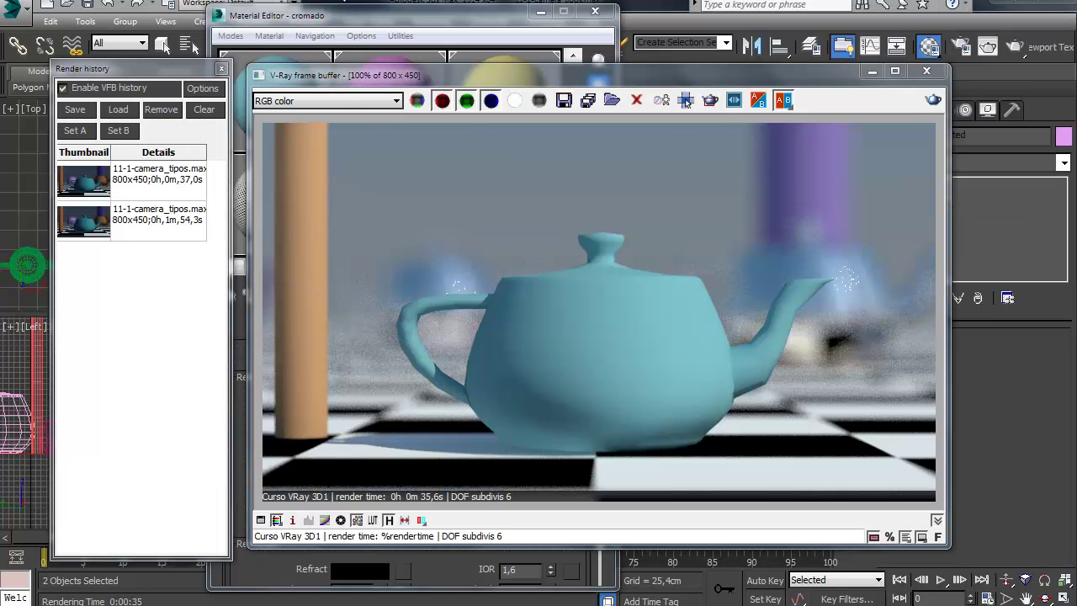
# Step: Check cromado's reflection settings and mark a render region around the bright speckles at the blue teapot's spout tip
pyautogui.click(374, 17)
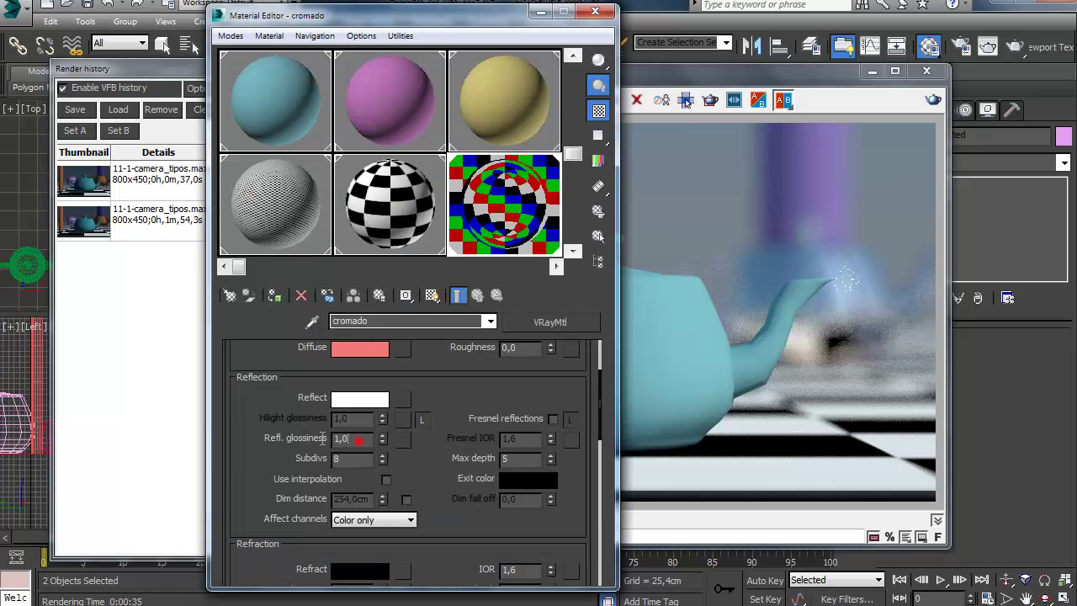
pyautogui.click(706, 74)
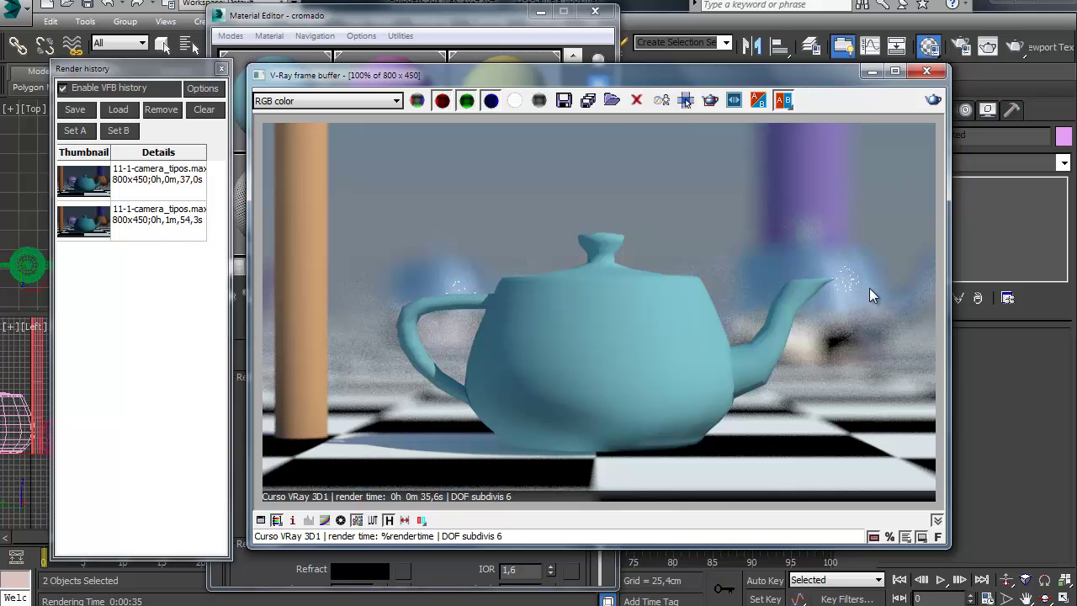
pyautogui.click(710, 100)
pyautogui.moveTo(889, 240); pyautogui.dragTo(805, 318)
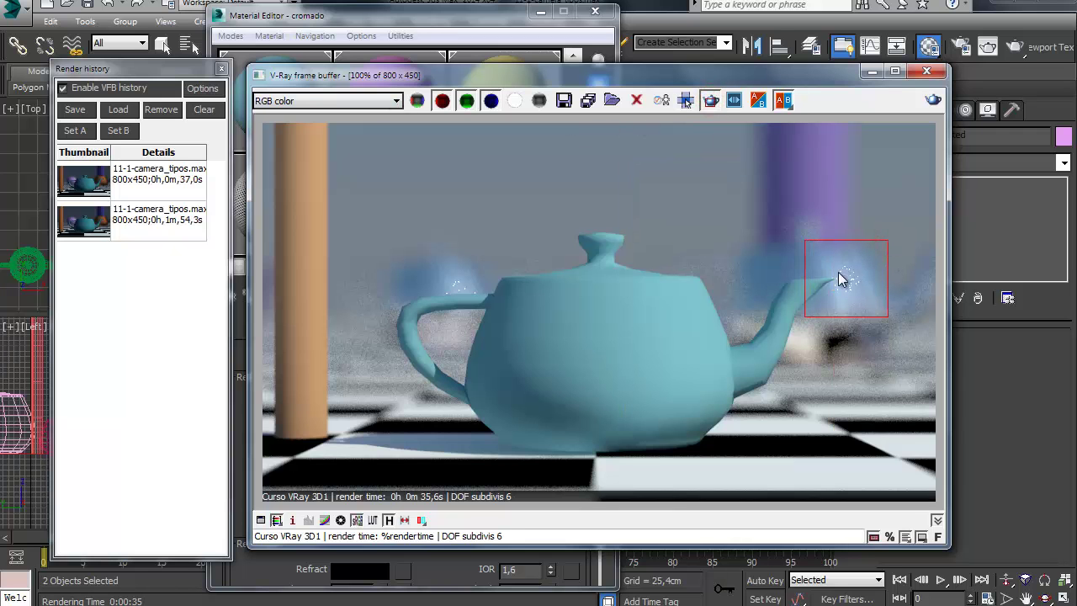
# Step: Change the depth of field subdivisions and render the region marked at the spout tip
pyautogui.click(965, 48)
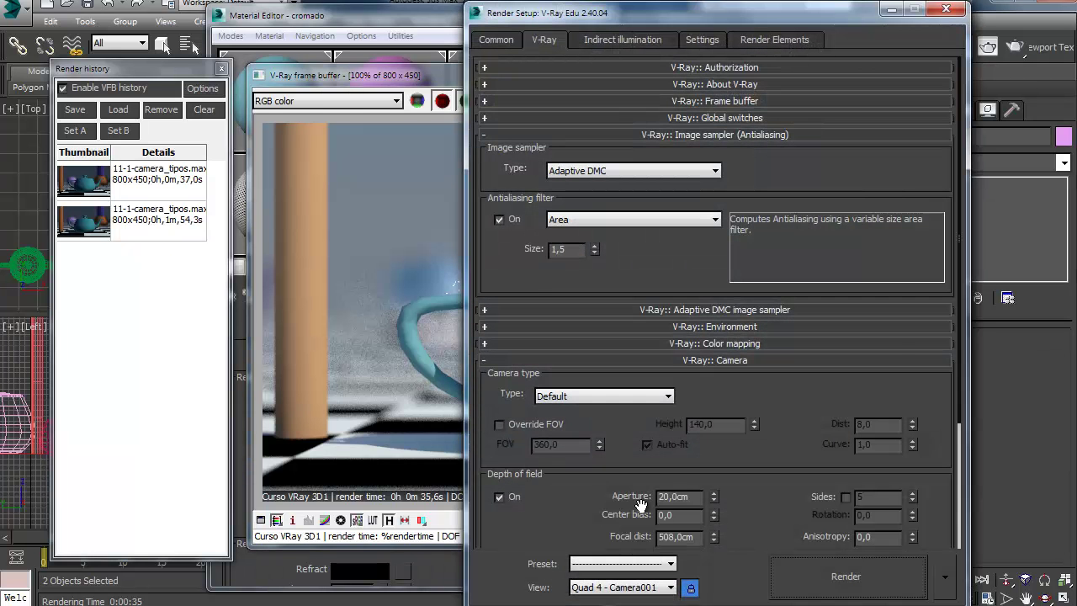
pyautogui.scroll(-5, 774, 377)
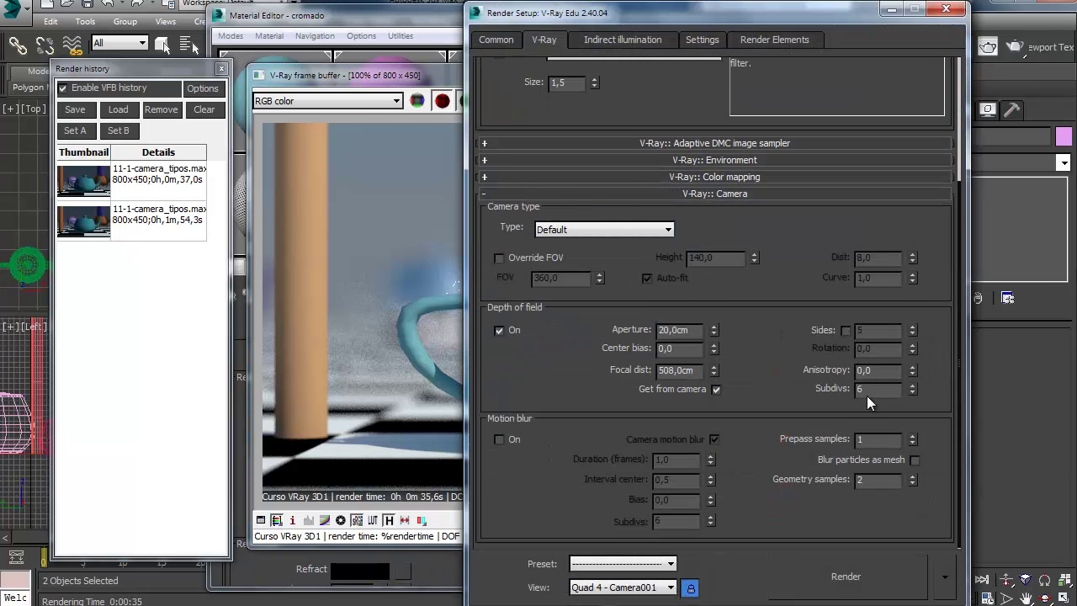
pyautogui.doubleClick(860, 389)
pyautogui.click(833, 583)
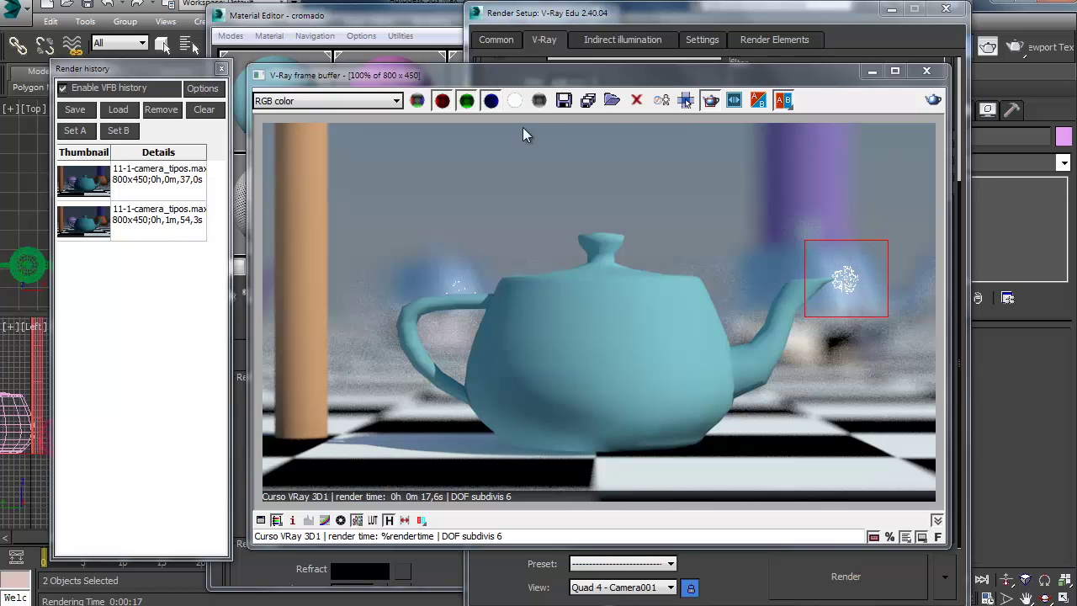
# Step: Set the depth of field subdivisions to 32 and render the marked region
pyautogui.click(617, 20)
pyautogui.doubleClick(872, 388)
pyautogui.write('32')
pyautogui.press('Return')
pyautogui.click(844, 579)
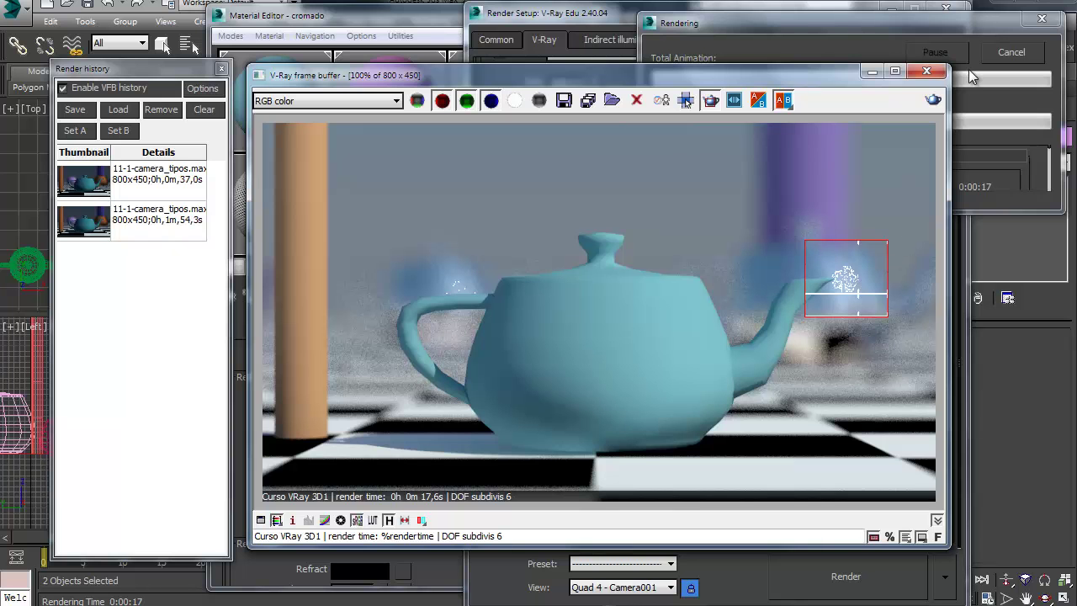
# Step: Stop the render, set the render region division to 16, and render the marked region again
pyautogui.click(847, 33)
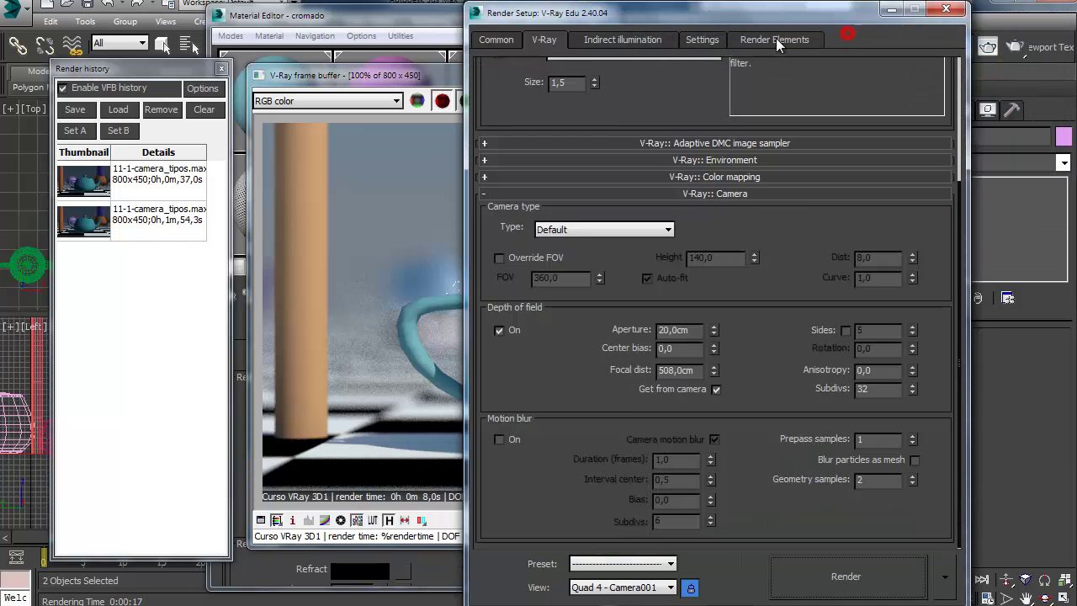
pyautogui.click(702, 40)
pyautogui.doubleClick(767, 222)
pyautogui.write('16')
pyautogui.press('Return')
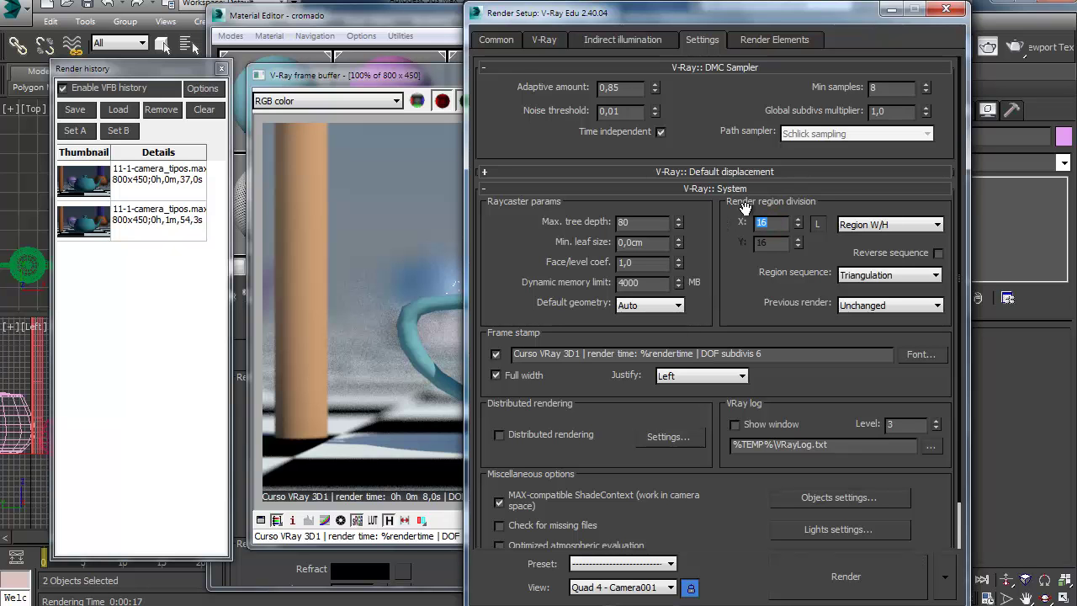
pyautogui.click(847, 576)
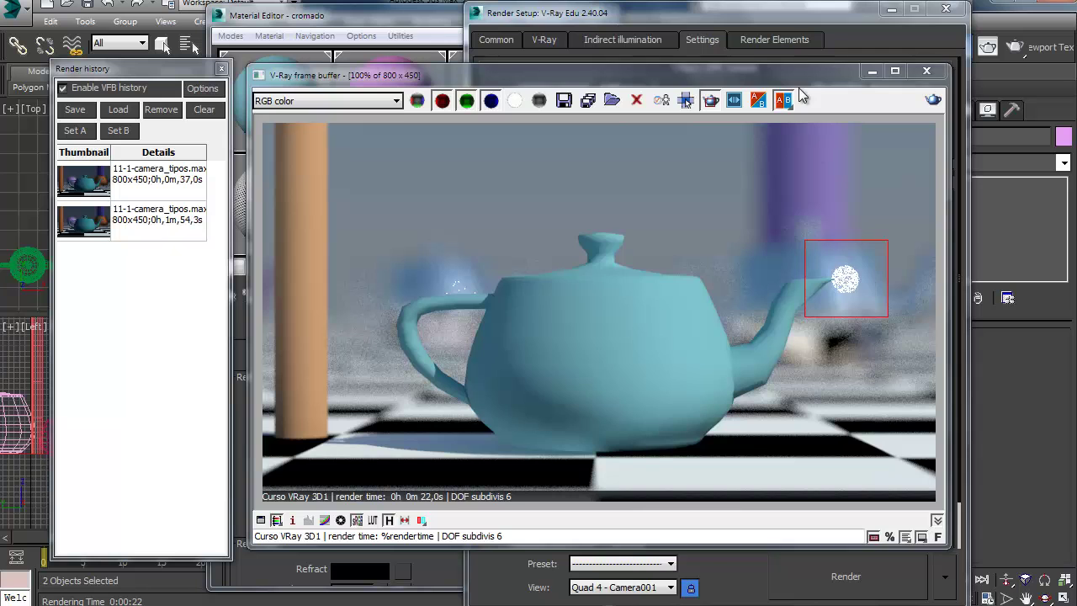
pyautogui.click(800, 19)
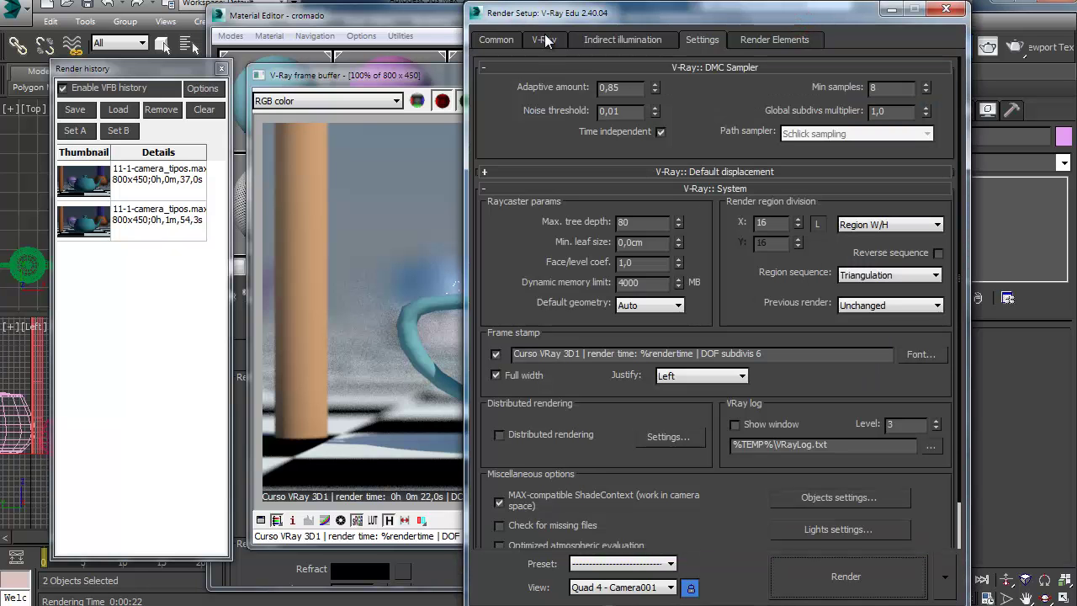
pyautogui.doubleClick(762, 223)
pyautogui.write('24')
pyautogui.press('Return')
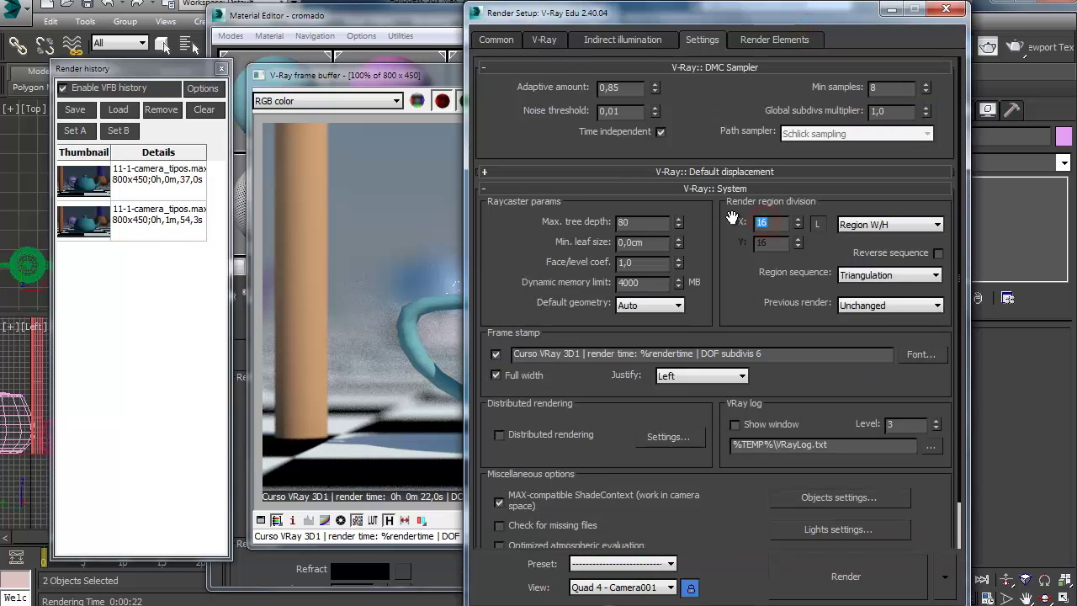
# Step: Enable polygonal depth of field blur with 6 sides and render the marked region
pyautogui.click(544, 40)
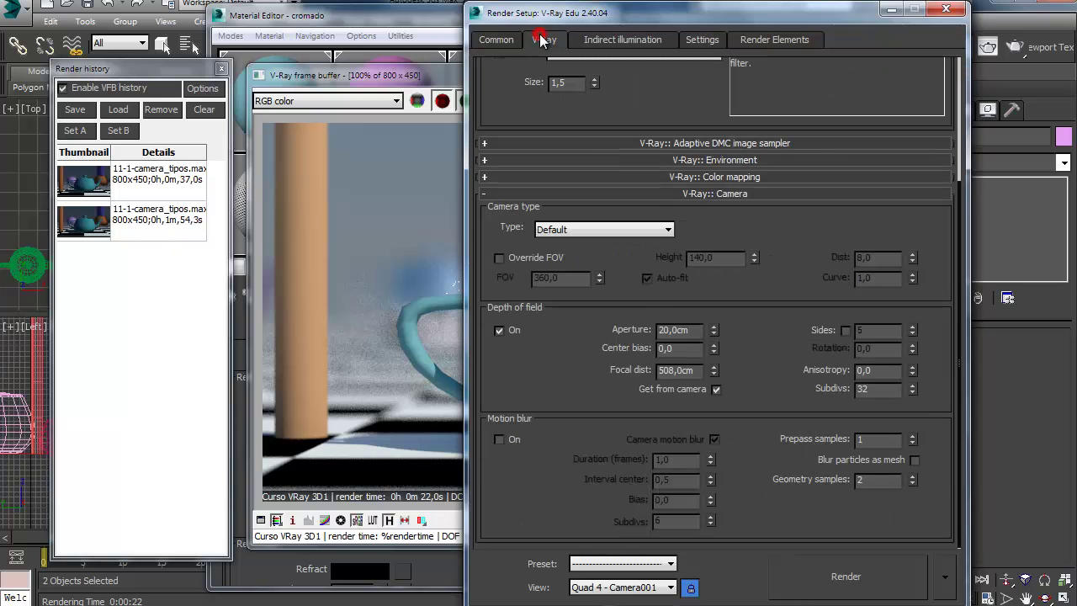
pyautogui.click(846, 330)
pyautogui.press('BackSpace')
pyautogui.write('6')
pyautogui.press('Return')
pyautogui.click(867, 580)
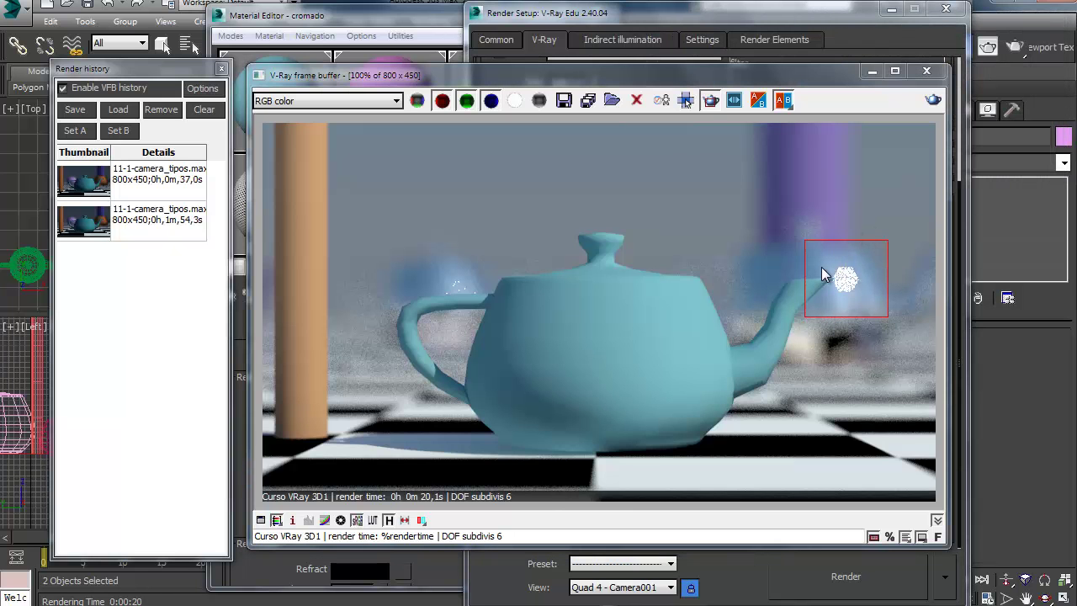
# Step: Set the depth of field rotation to 45 and render the marked region
pyautogui.click(800, 15)
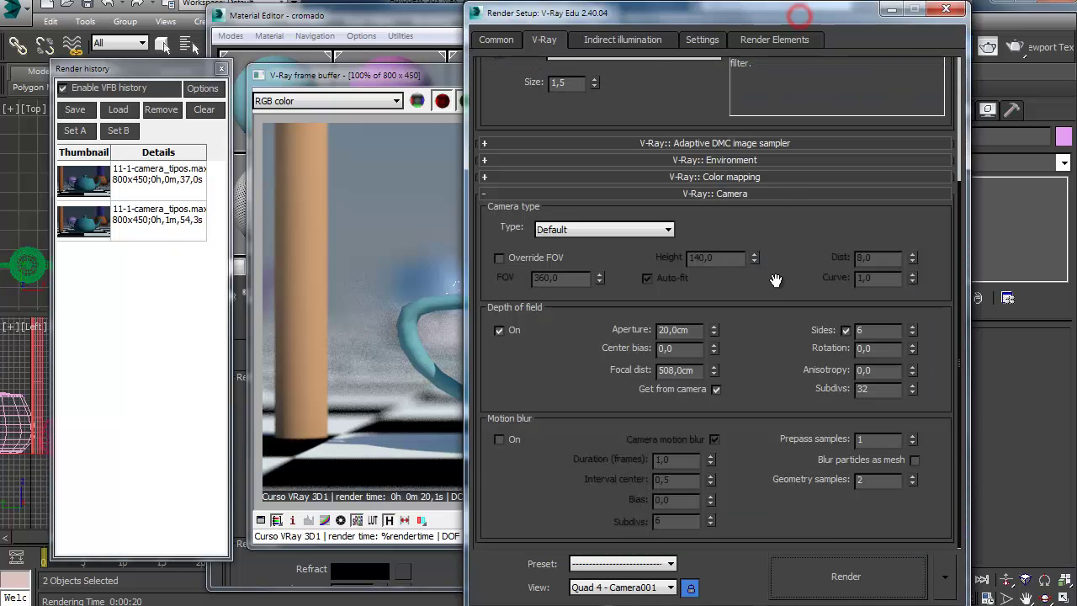
pyautogui.doubleClick(871, 348)
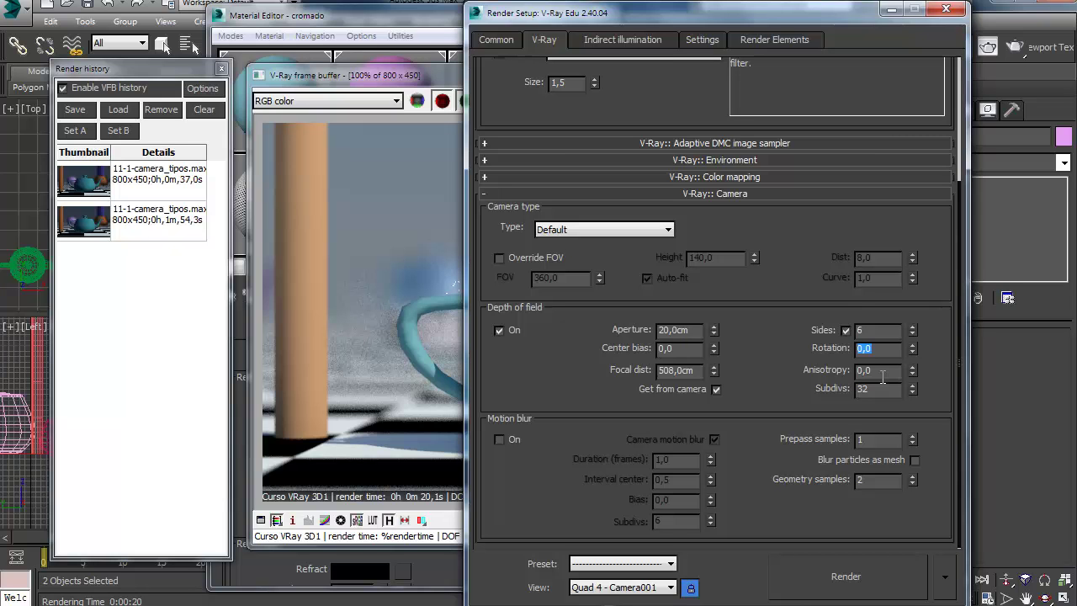
pyautogui.click(862, 586)
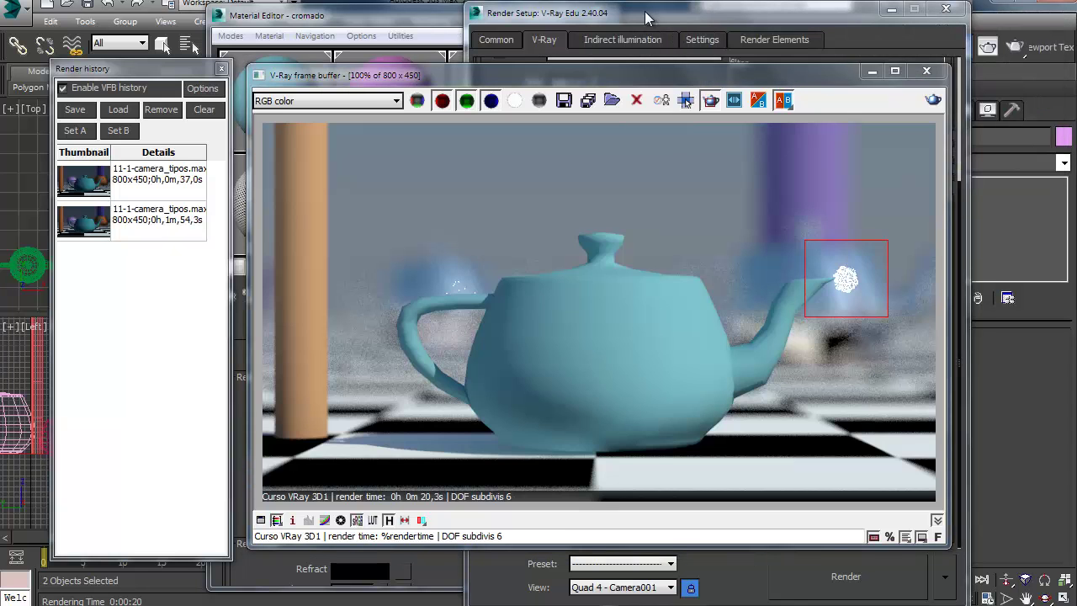
# Step: Disable the depth of field sides, set the anisotropy to 0,2, and render the marked region
pyautogui.click(645, 11)
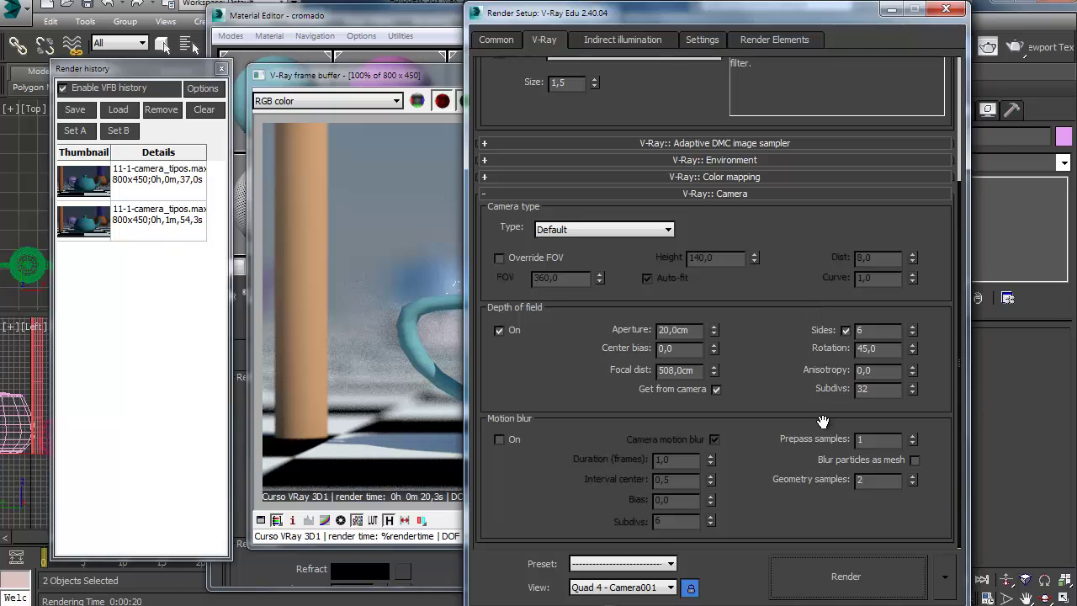
pyautogui.click(846, 330)
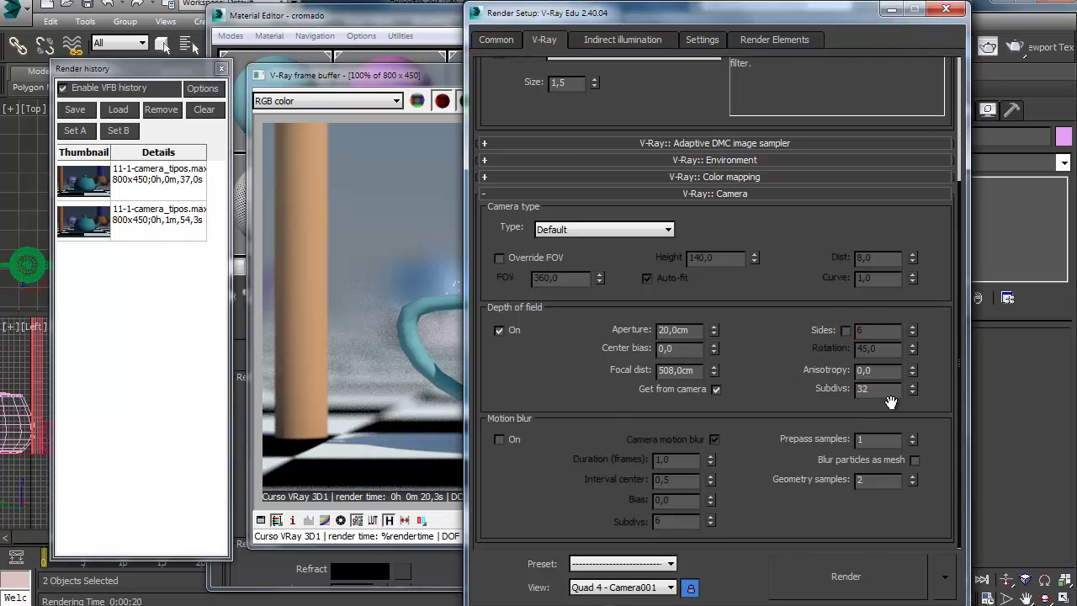
pyautogui.doubleClick(881, 369)
pyautogui.click(413, 256)
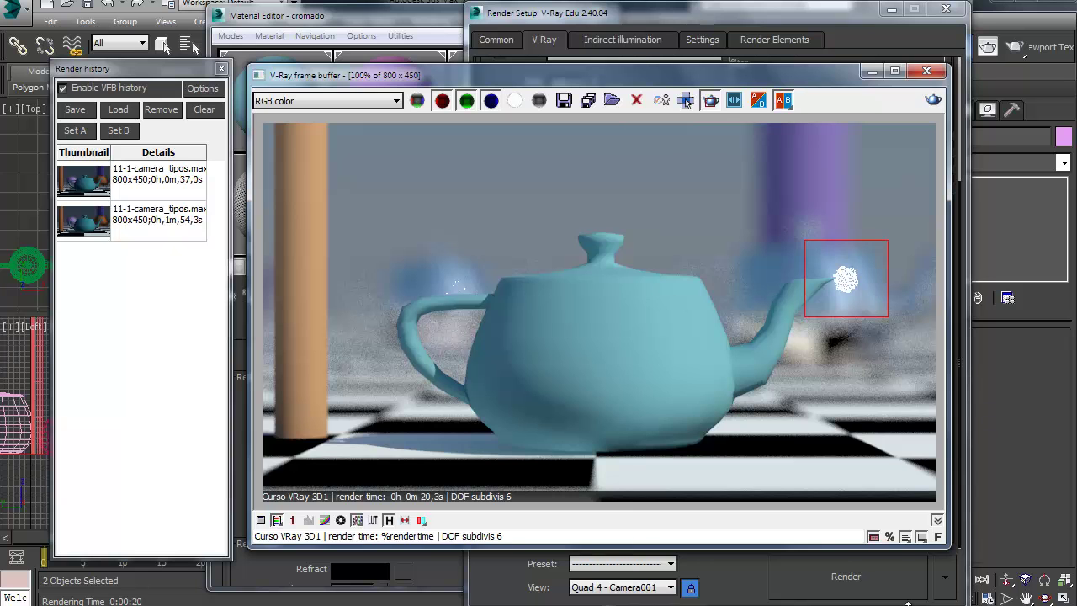
pyautogui.click(740, 585)
pyautogui.moveTo(879, 370); pyautogui.dragTo(866, 370)
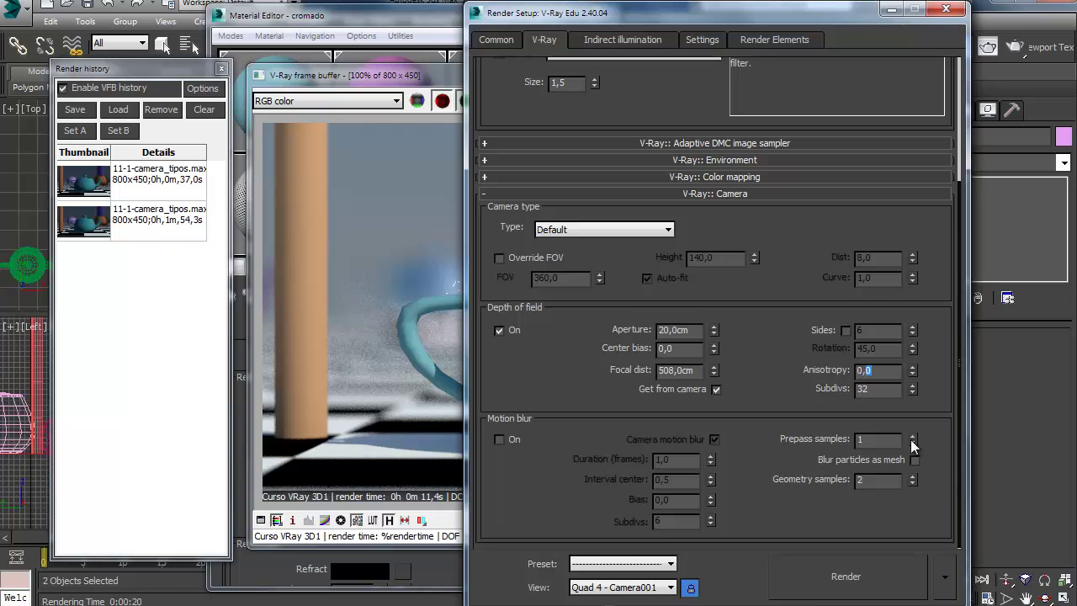
pyautogui.click(825, 577)
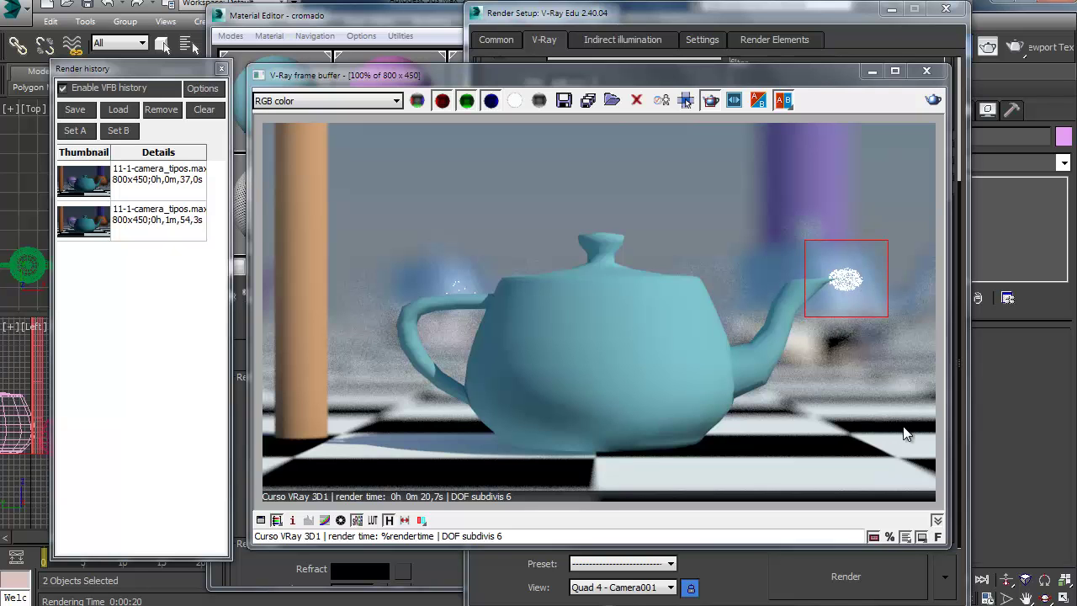
# Step: Inspect the blur shape in the region, set the anisotropy to -0,2, and render the region again
pyautogui.click(720, 576)
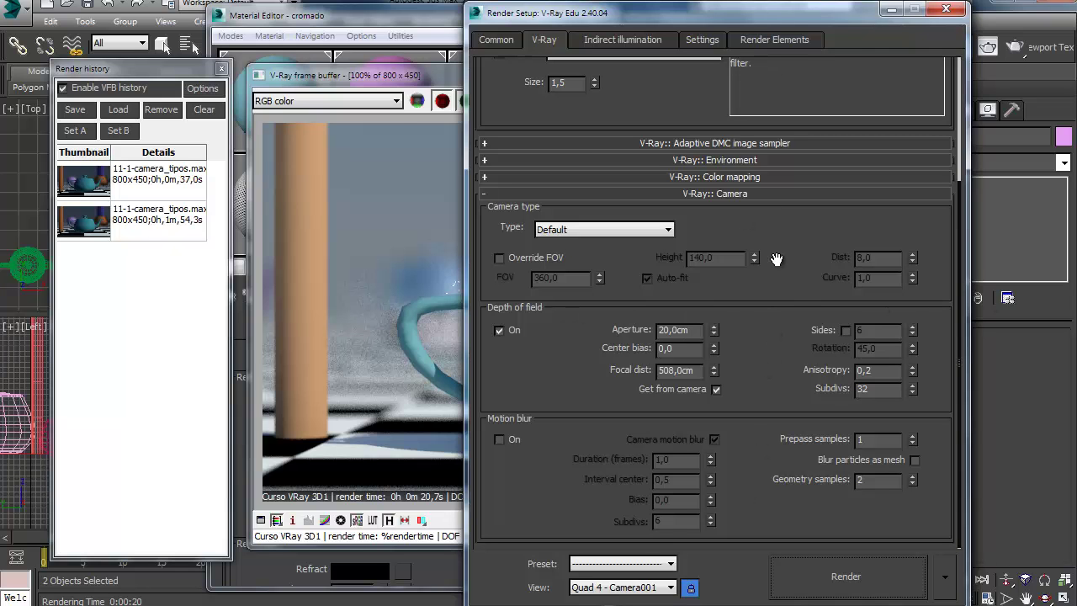
pyautogui.click(457, 74)
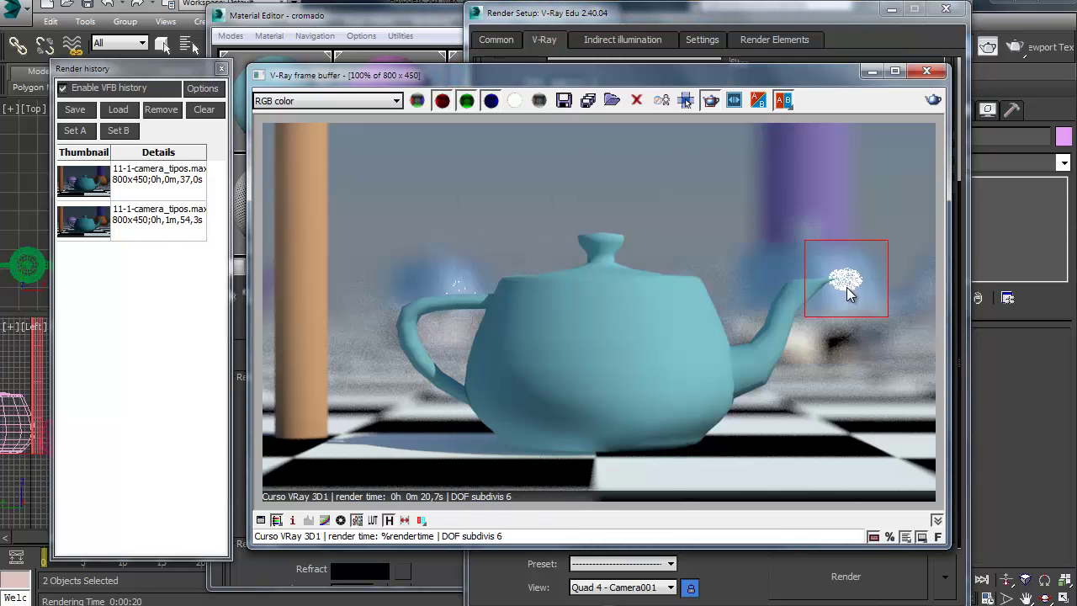
pyautogui.click(721, 596)
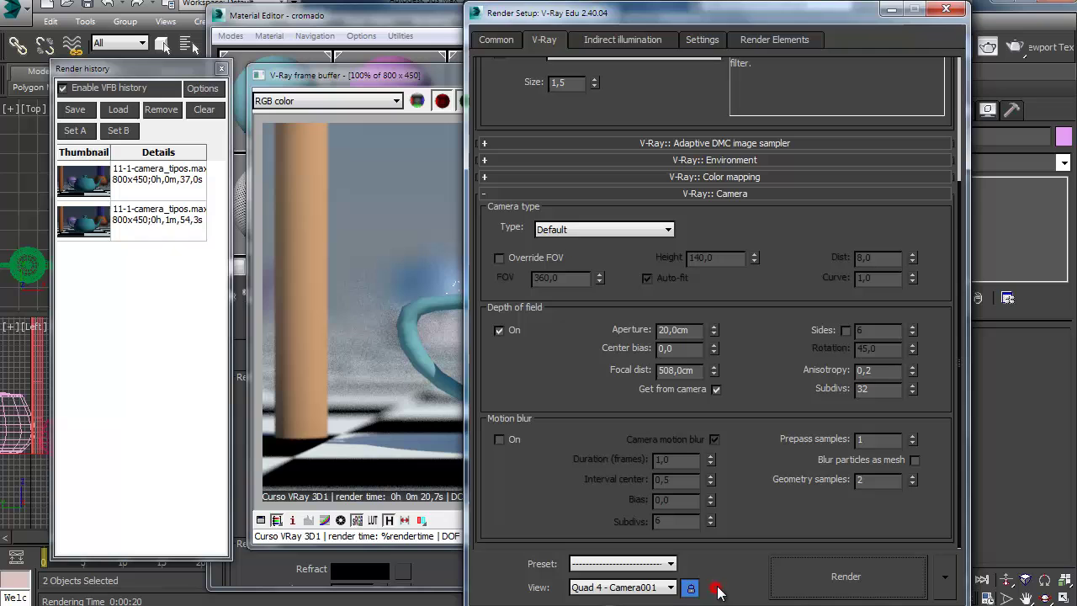
pyautogui.click(858, 371)
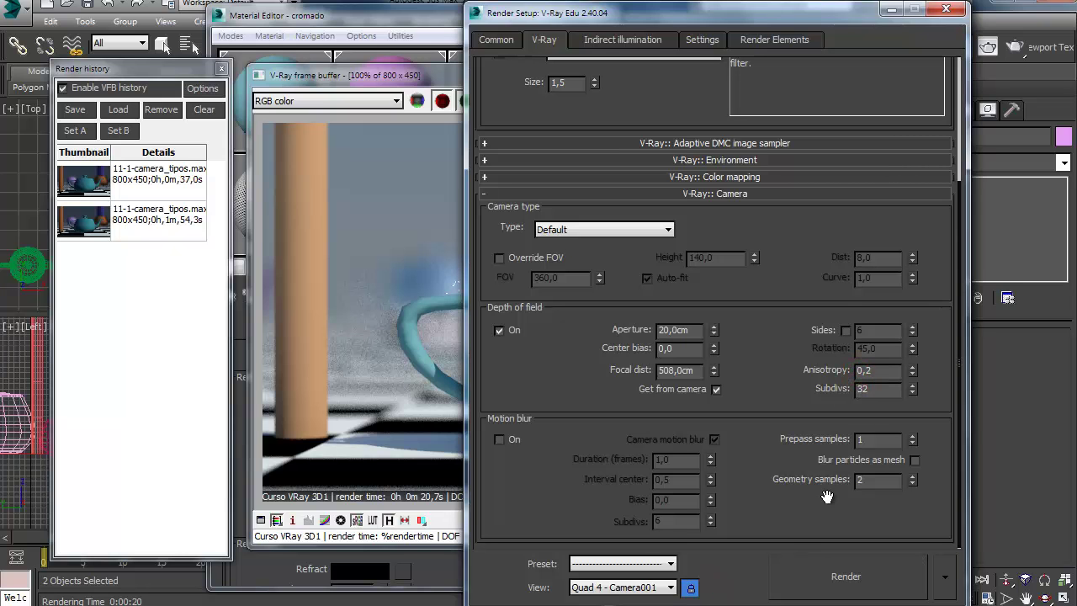
pyautogui.click(848, 577)
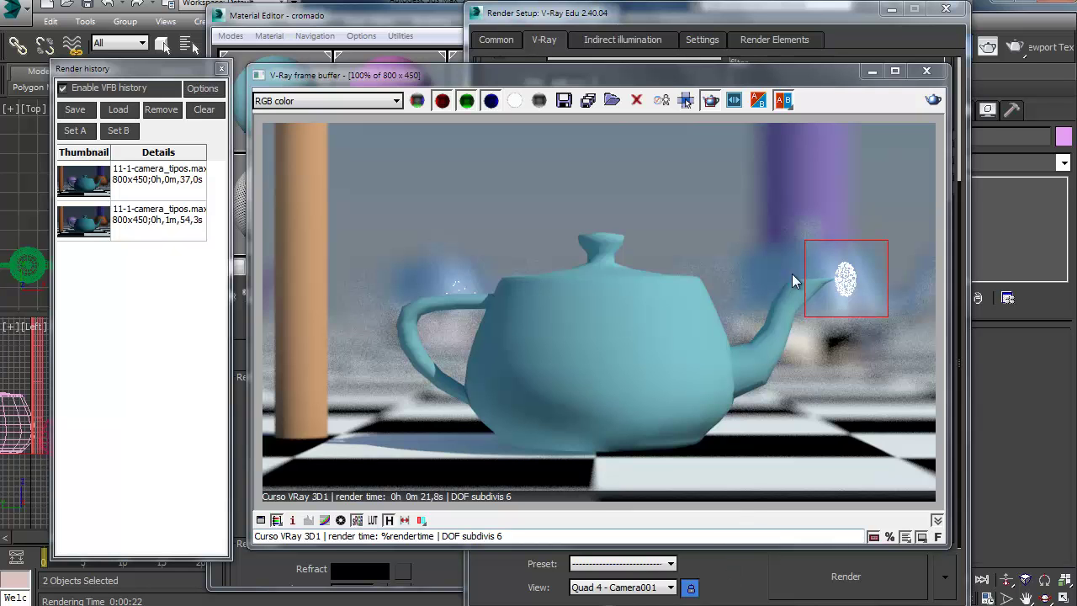
pyautogui.press('F10')
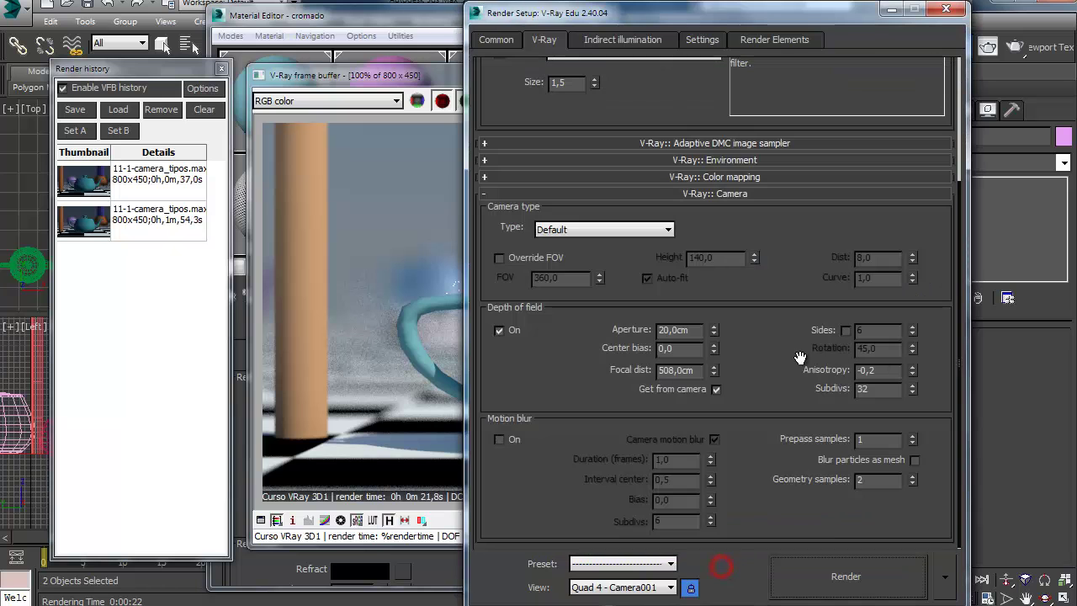